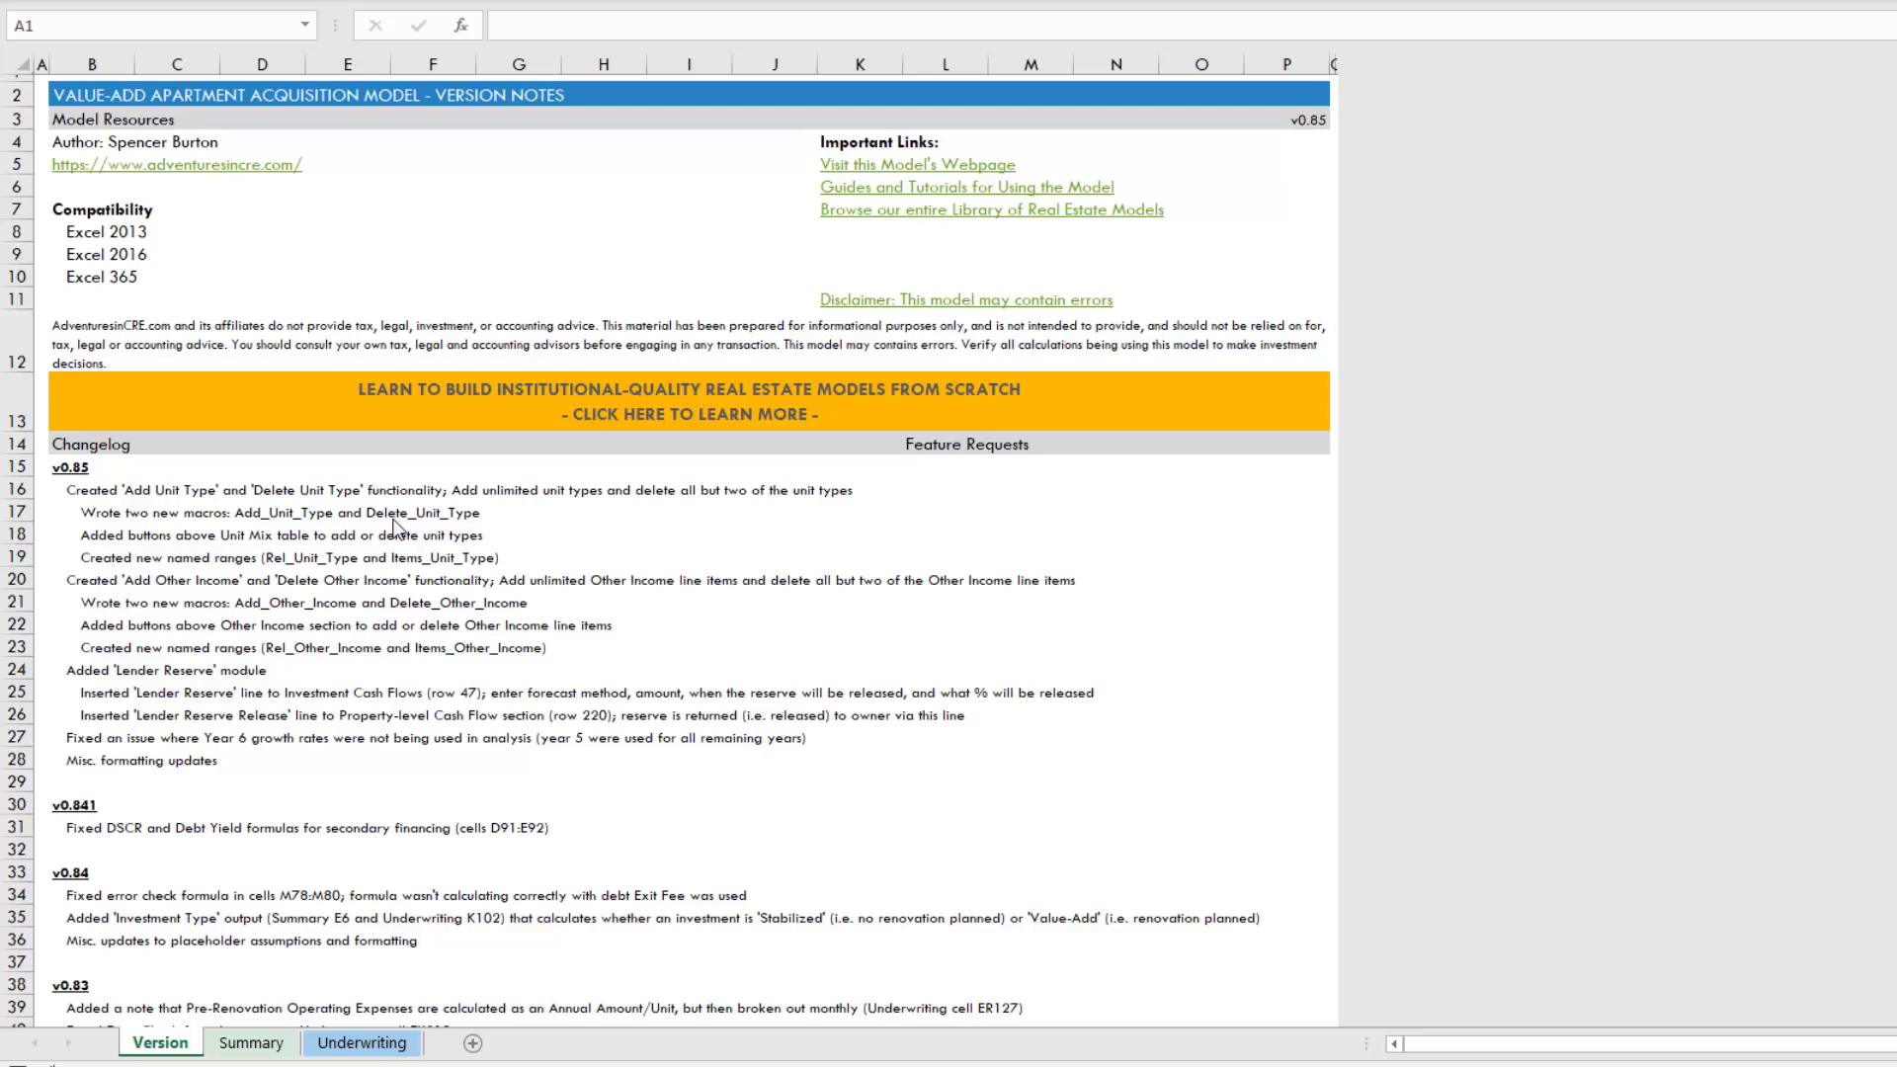
Go to the partnership-level cash flows on the Underwriting sheet and examine the GP-LP contributions and partner name fields.
click(395, 564)
click(362, 1042)
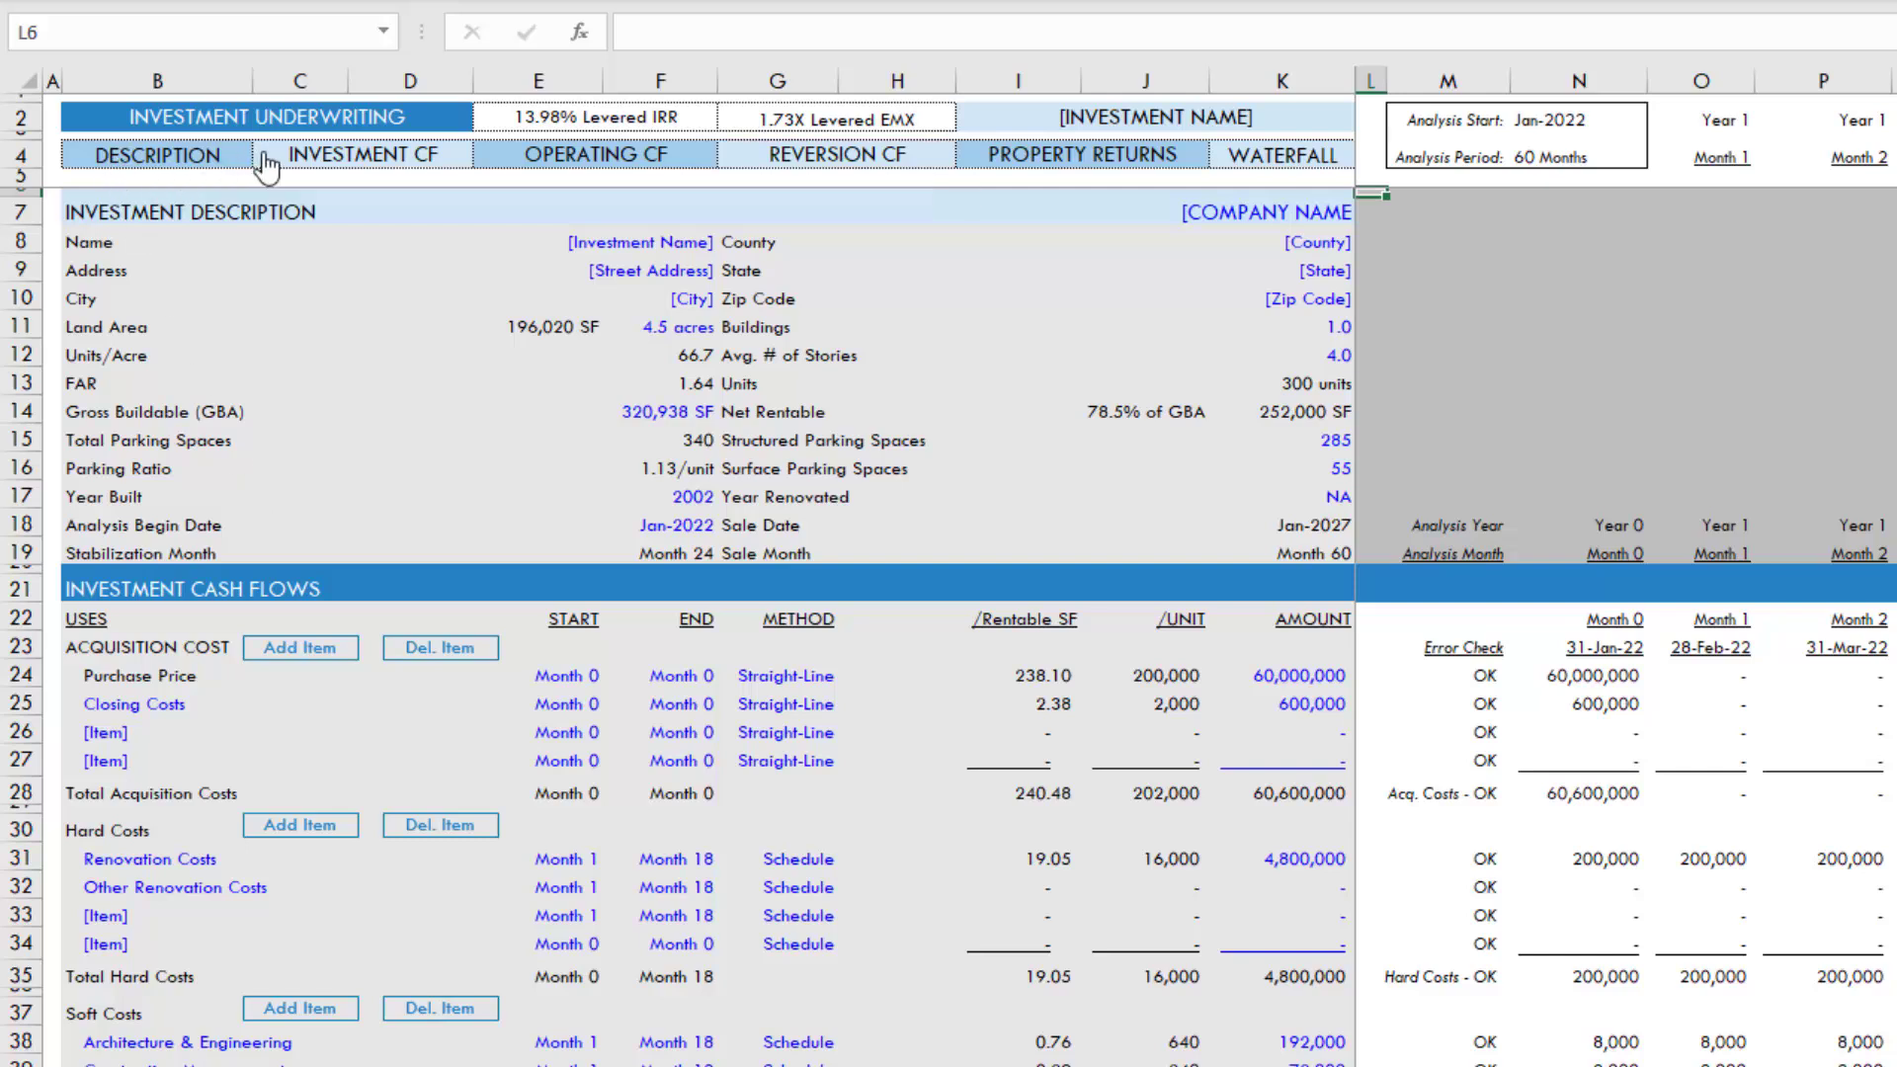
click(1284, 158)
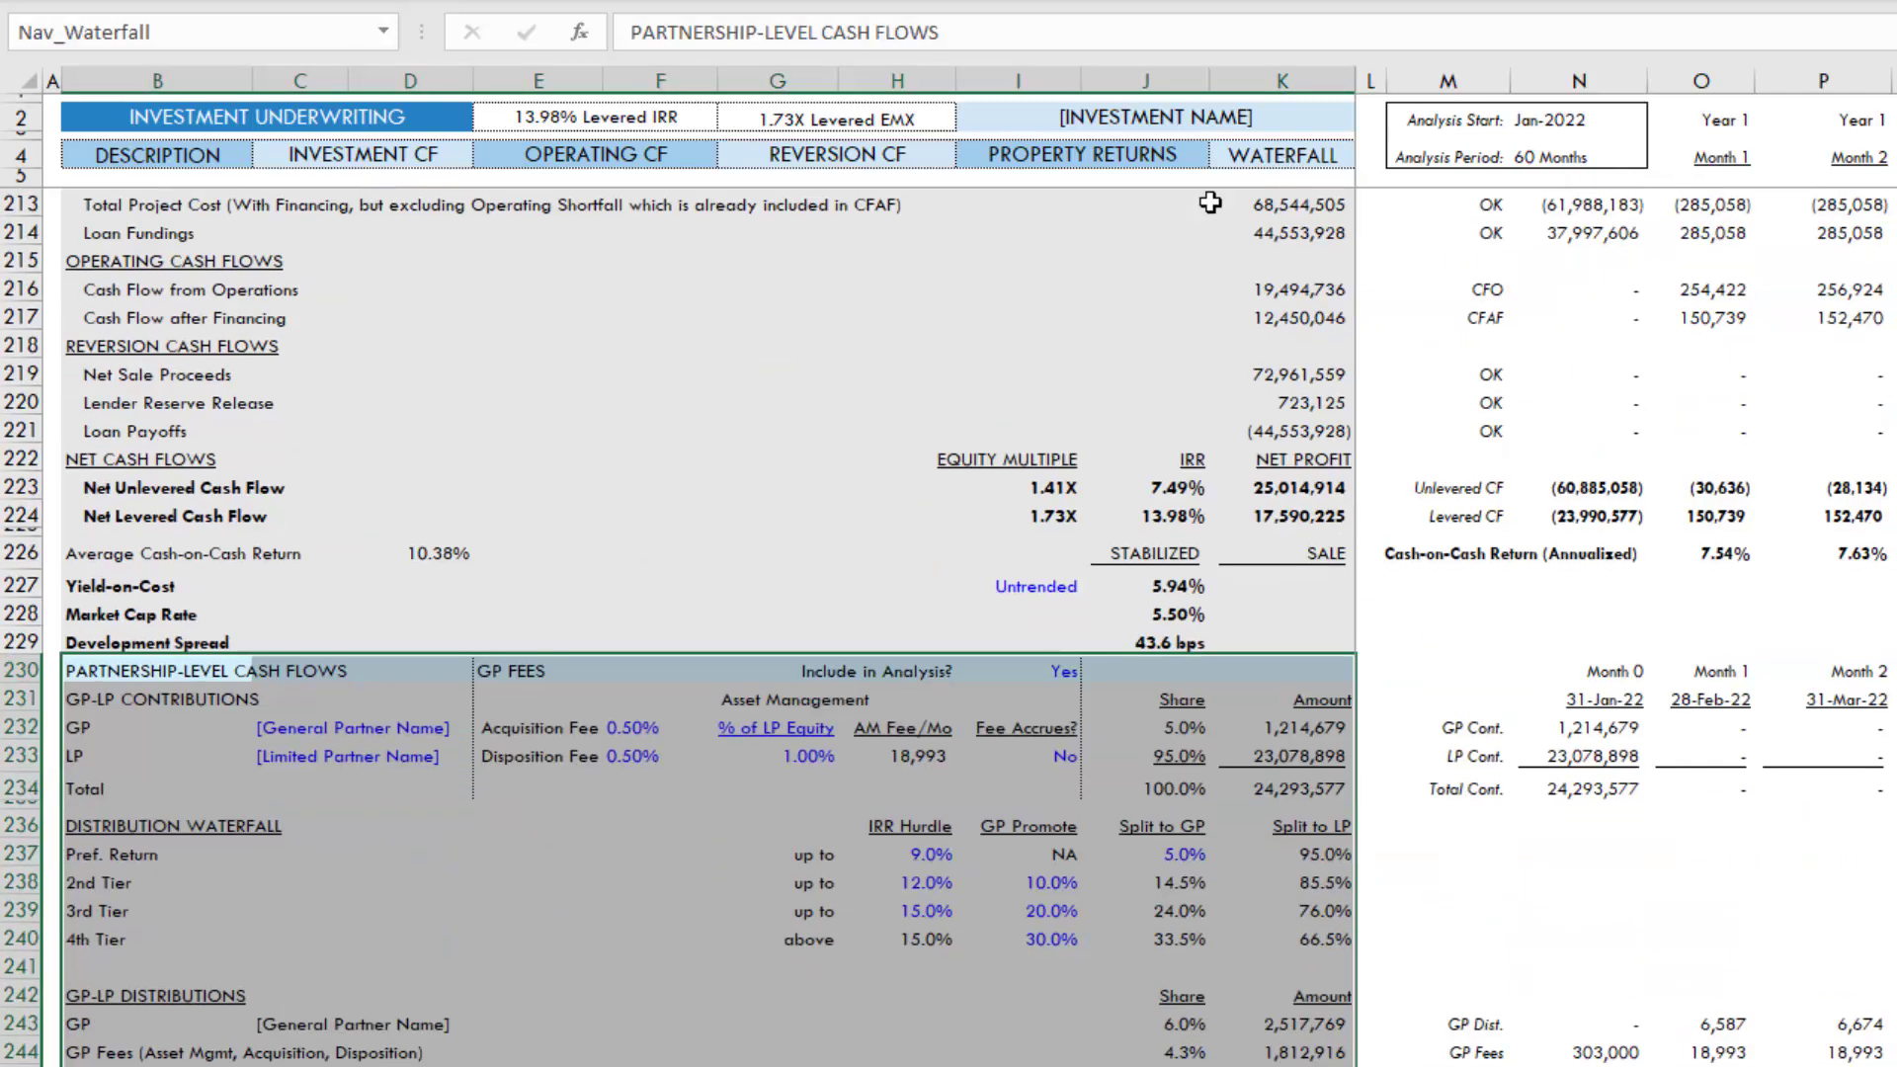
click(494, 610)
scroll(494, 610, down, 2)
scroll(494, 609, down, 2)
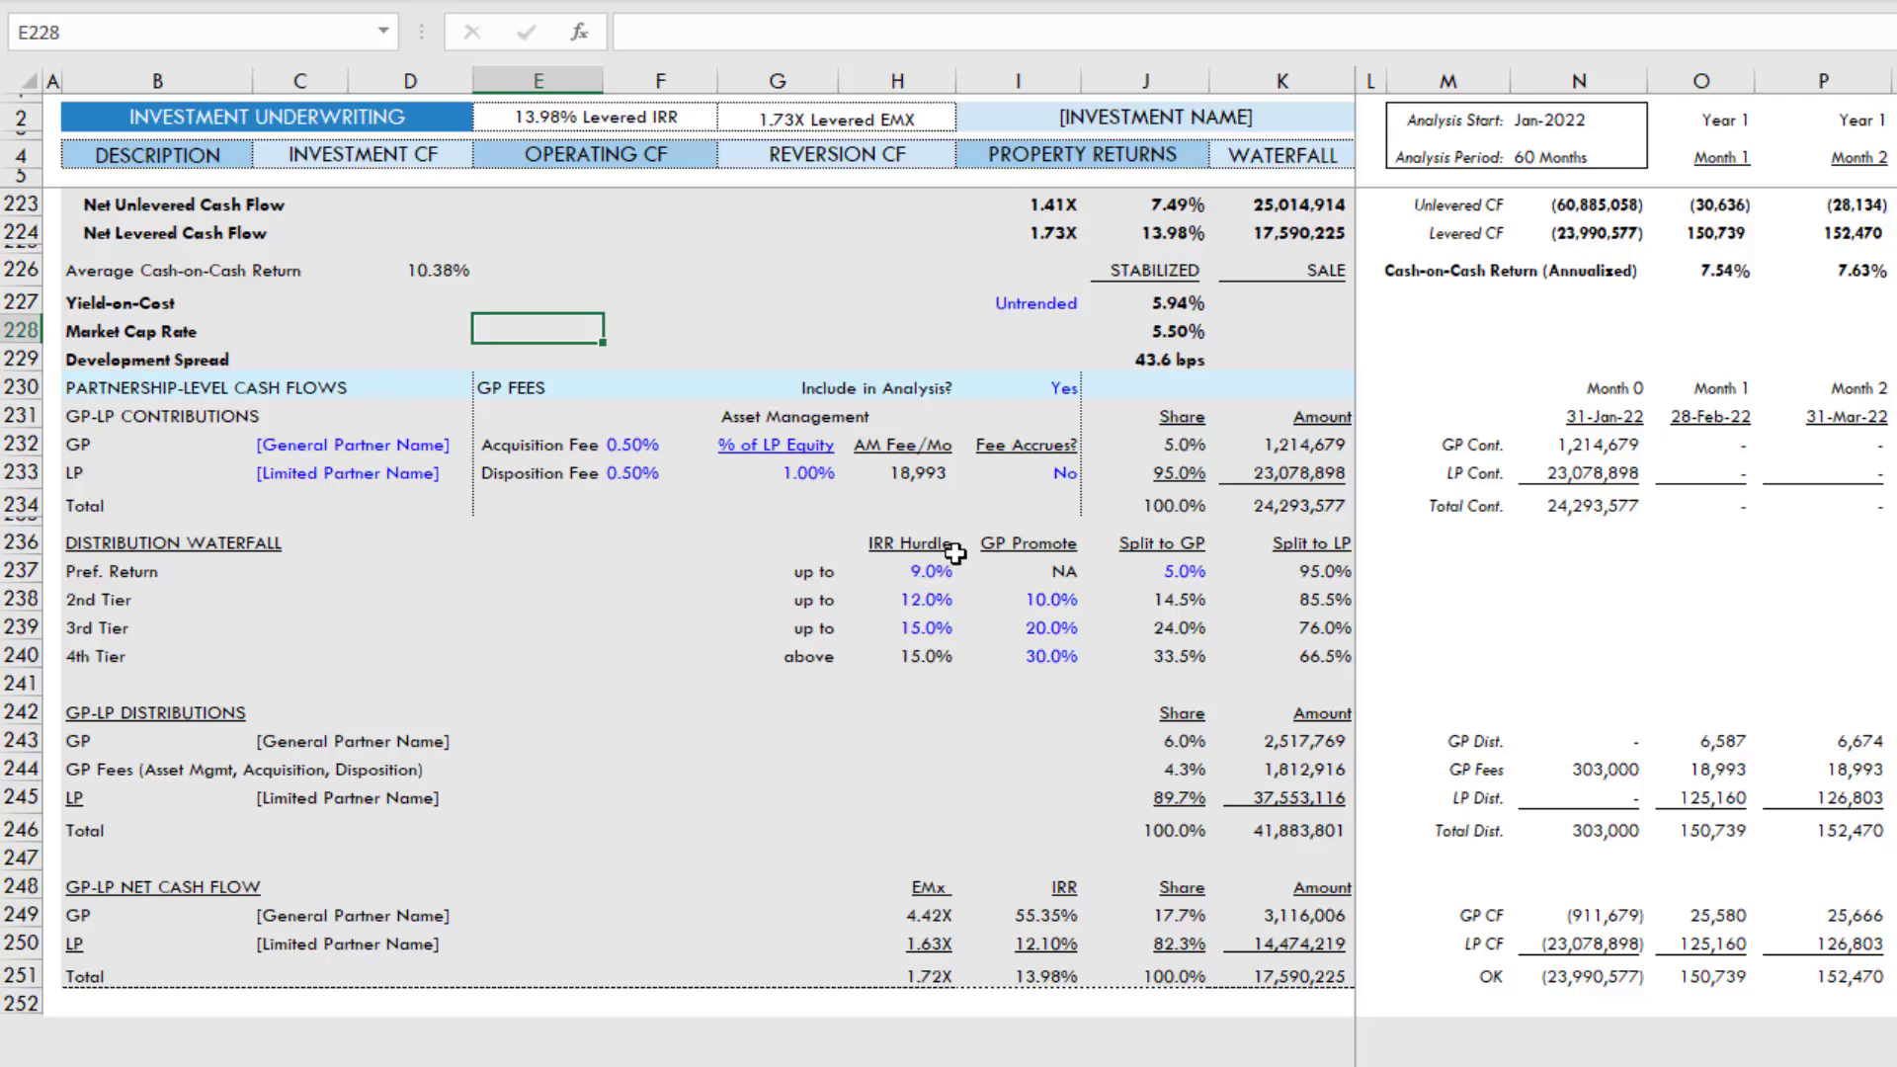
click(209, 423)
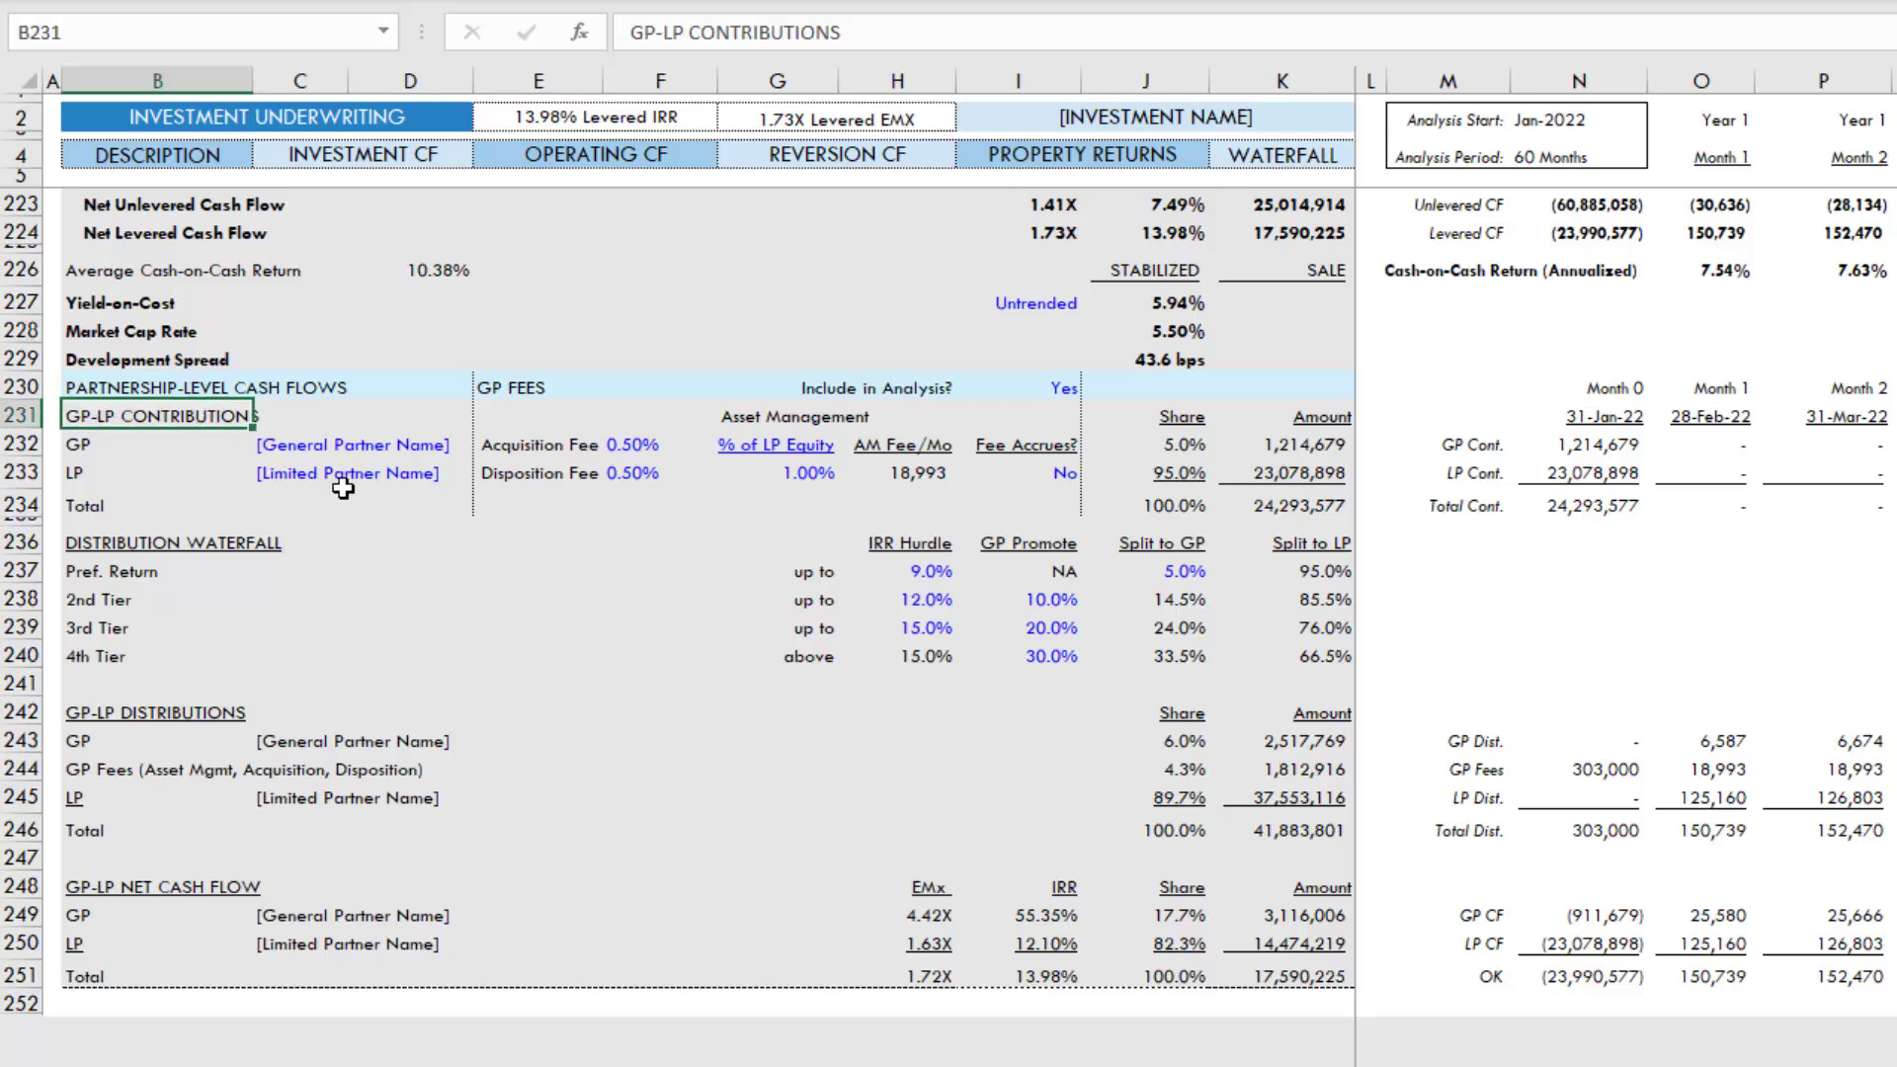
click(346, 456)
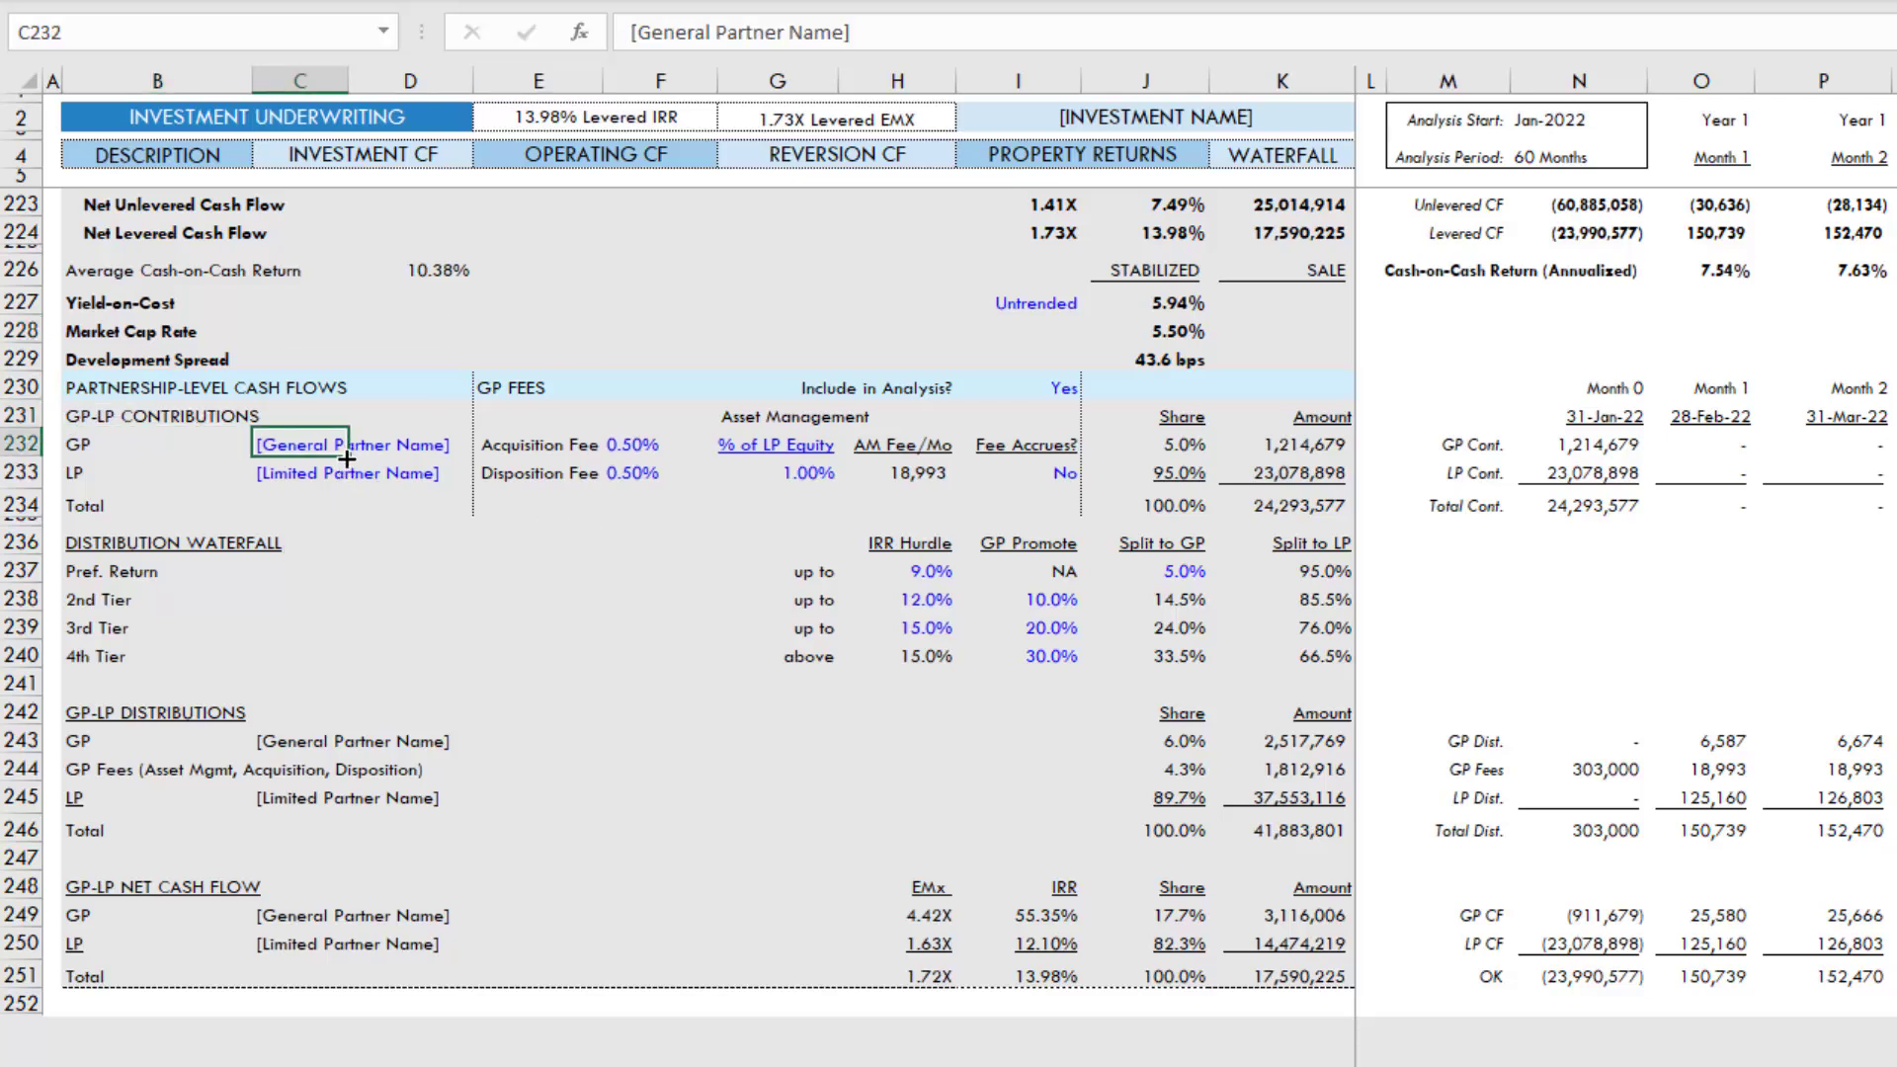
click(413, 450)
Set the GP Equity share of equity to 10% in the Sources and Uses section of the investment cash flows.
click(354, 166)
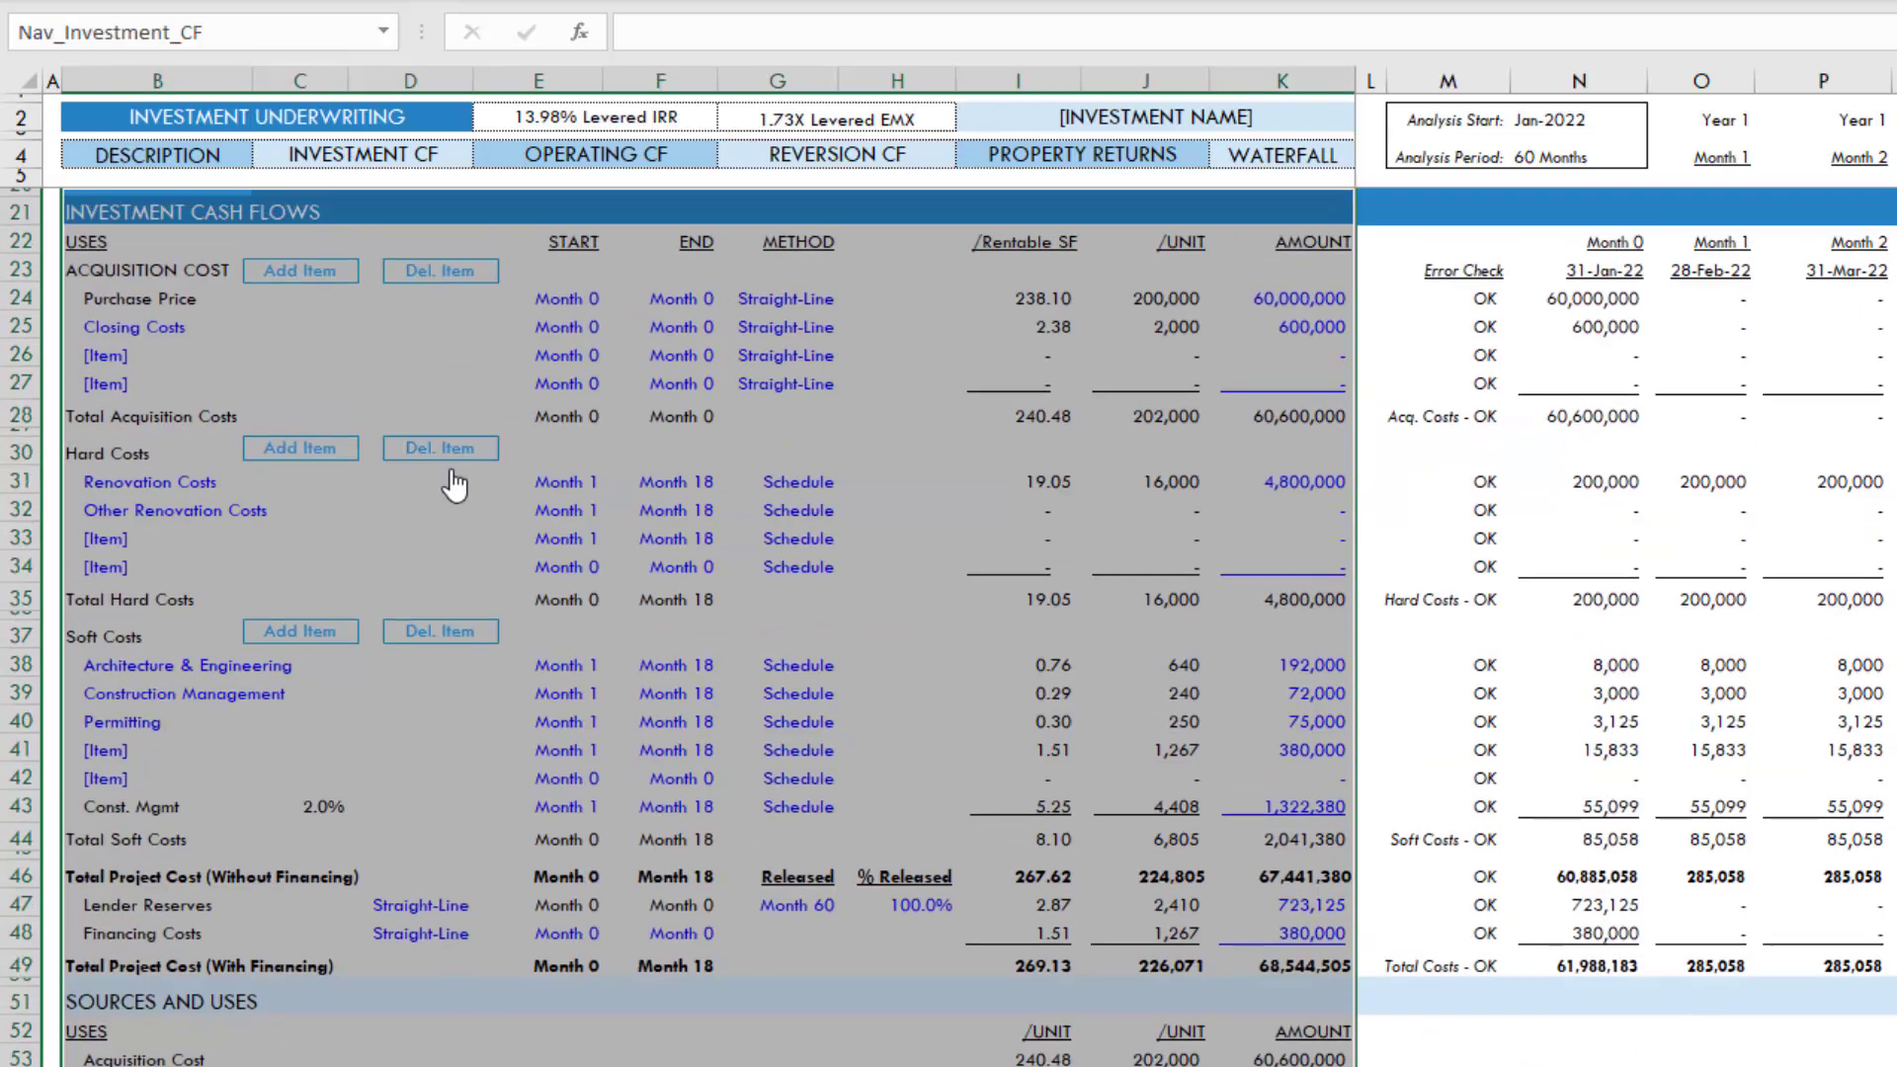
click(656, 720)
scroll(656, 739, down, 6)
scroll(656, 739, down, 3)
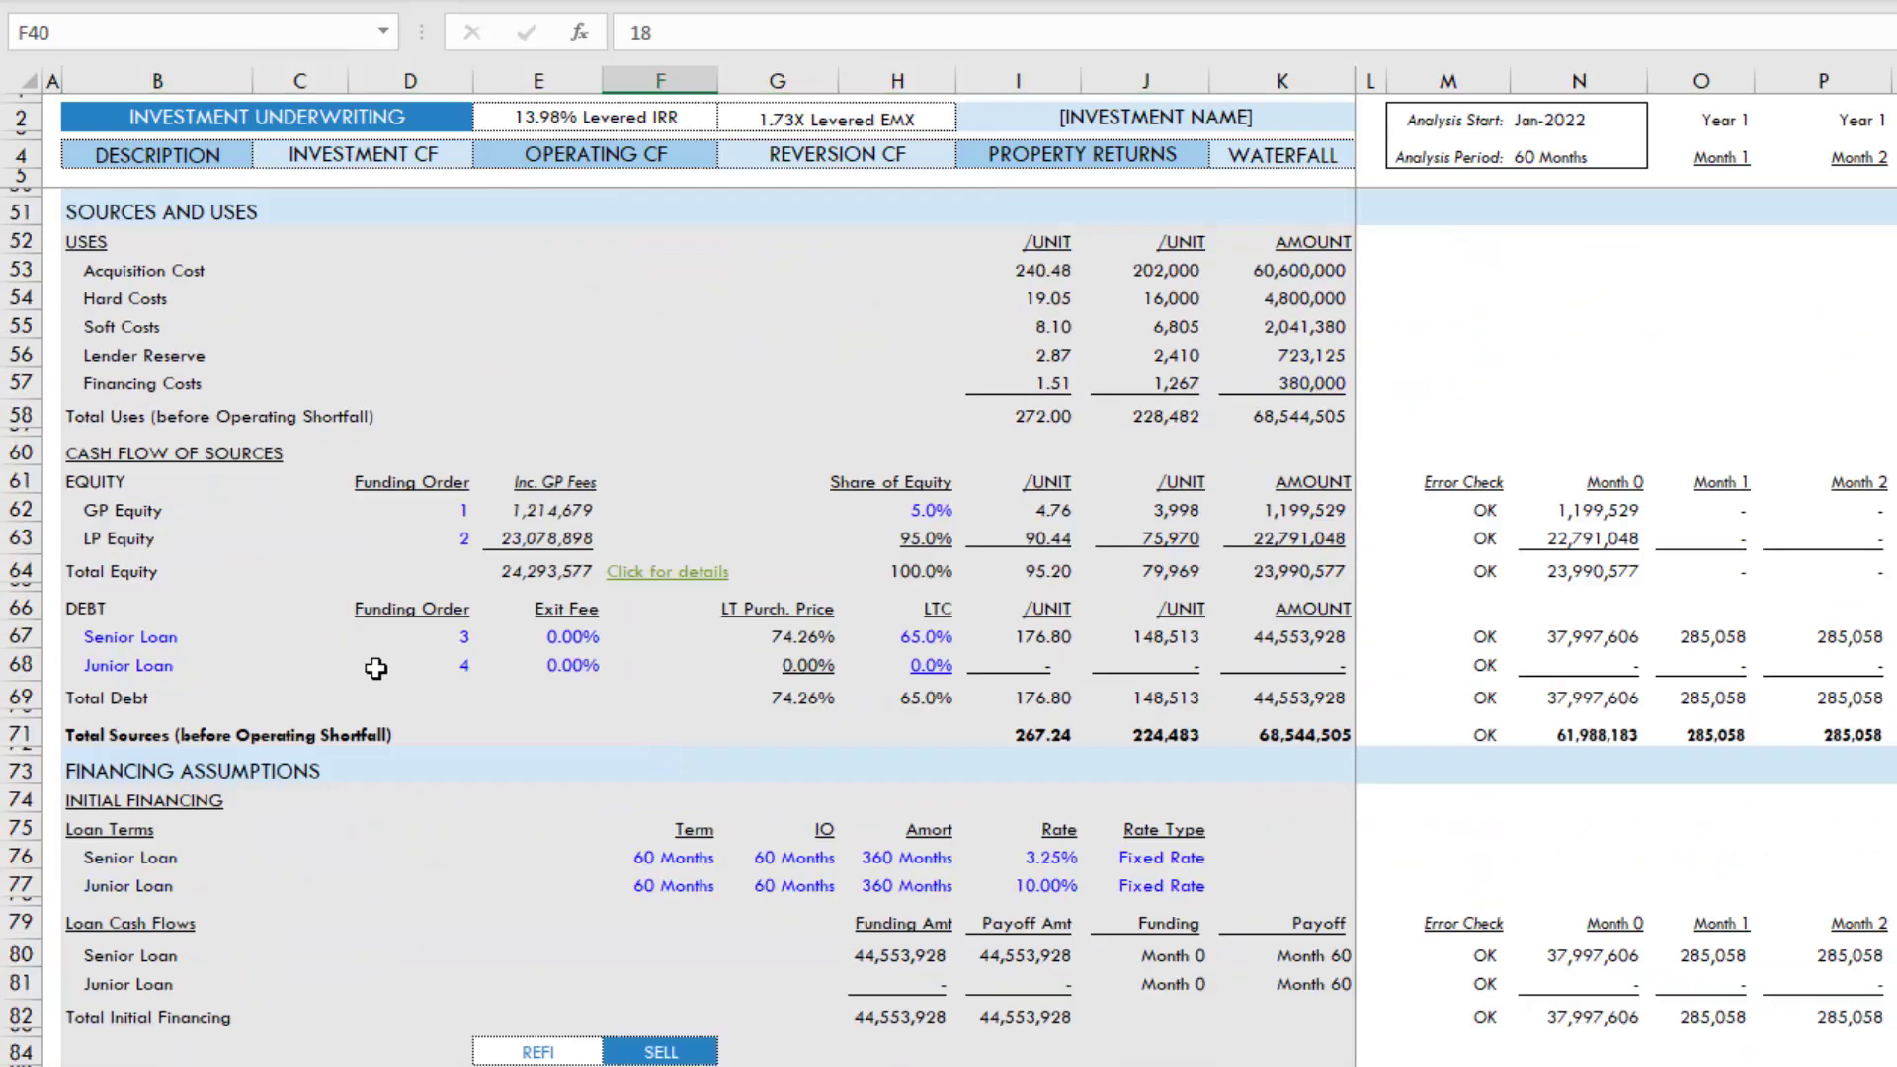
click(205, 508)
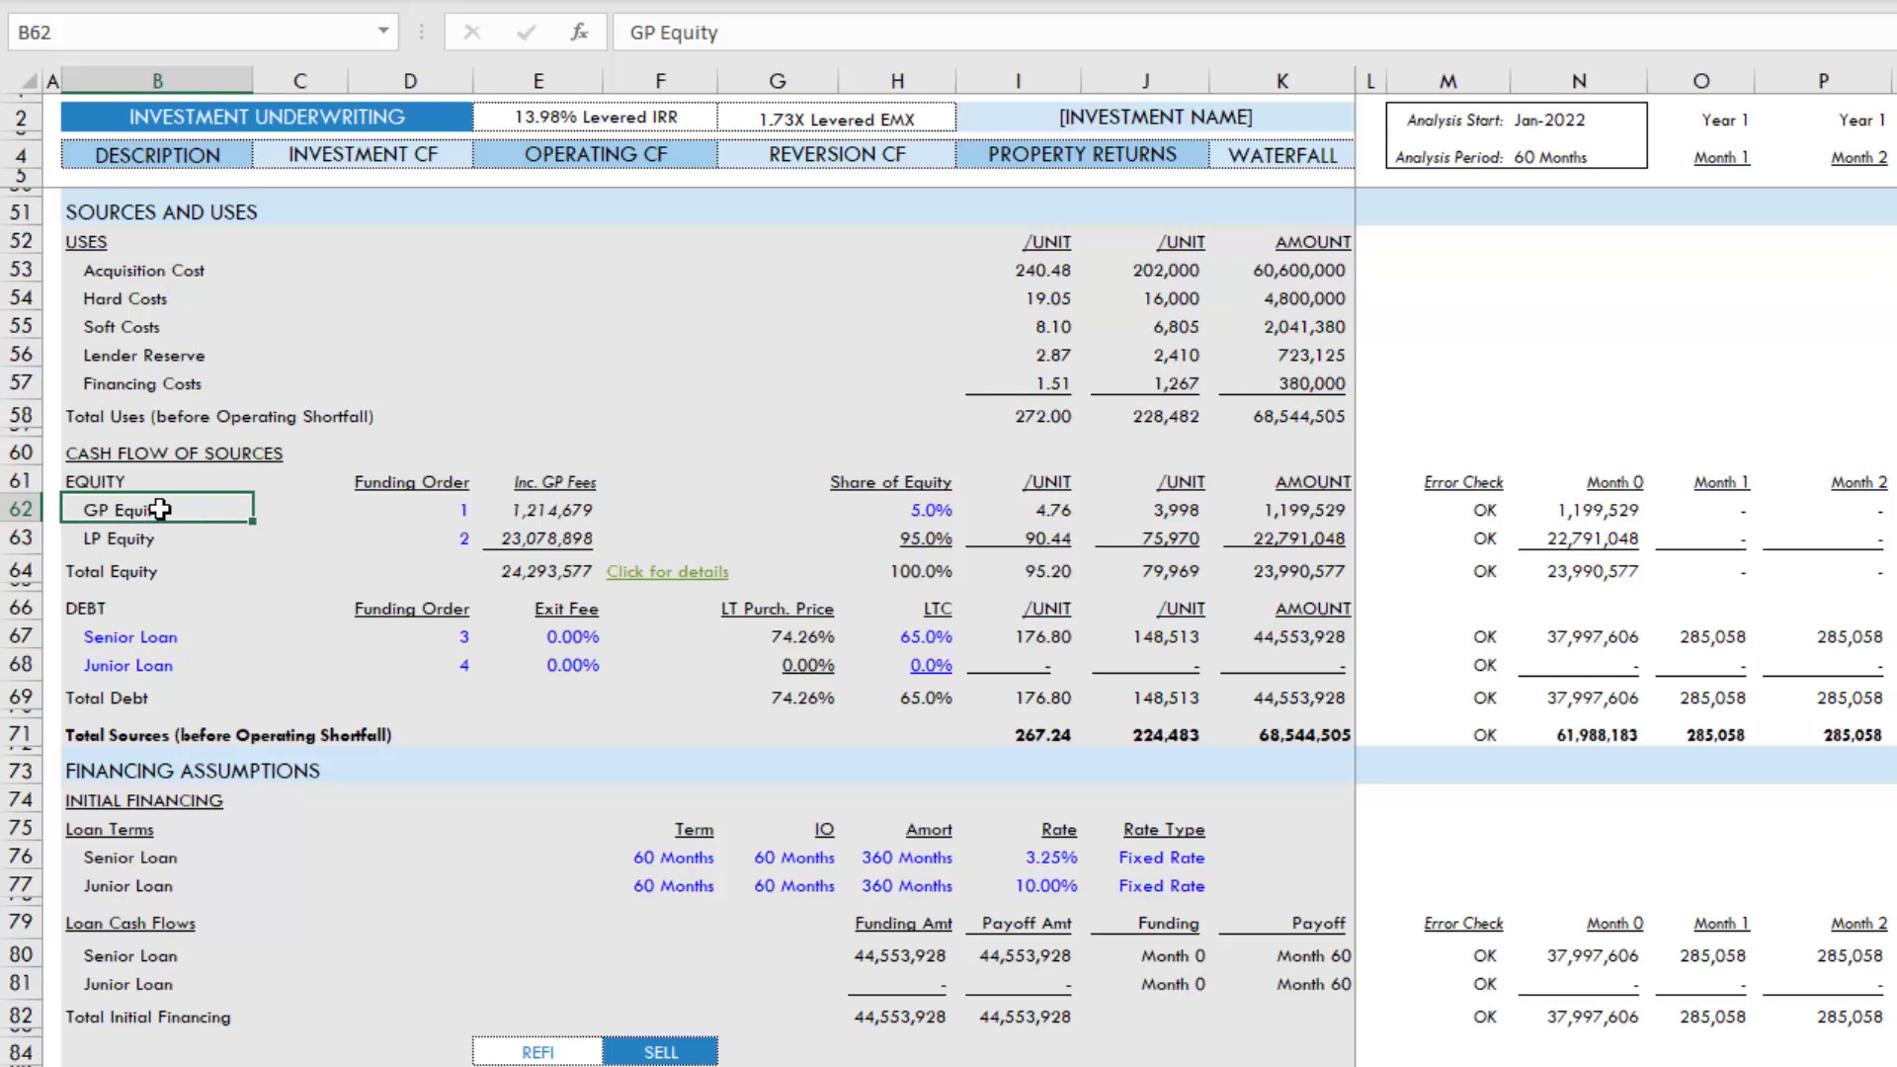
click(160, 540)
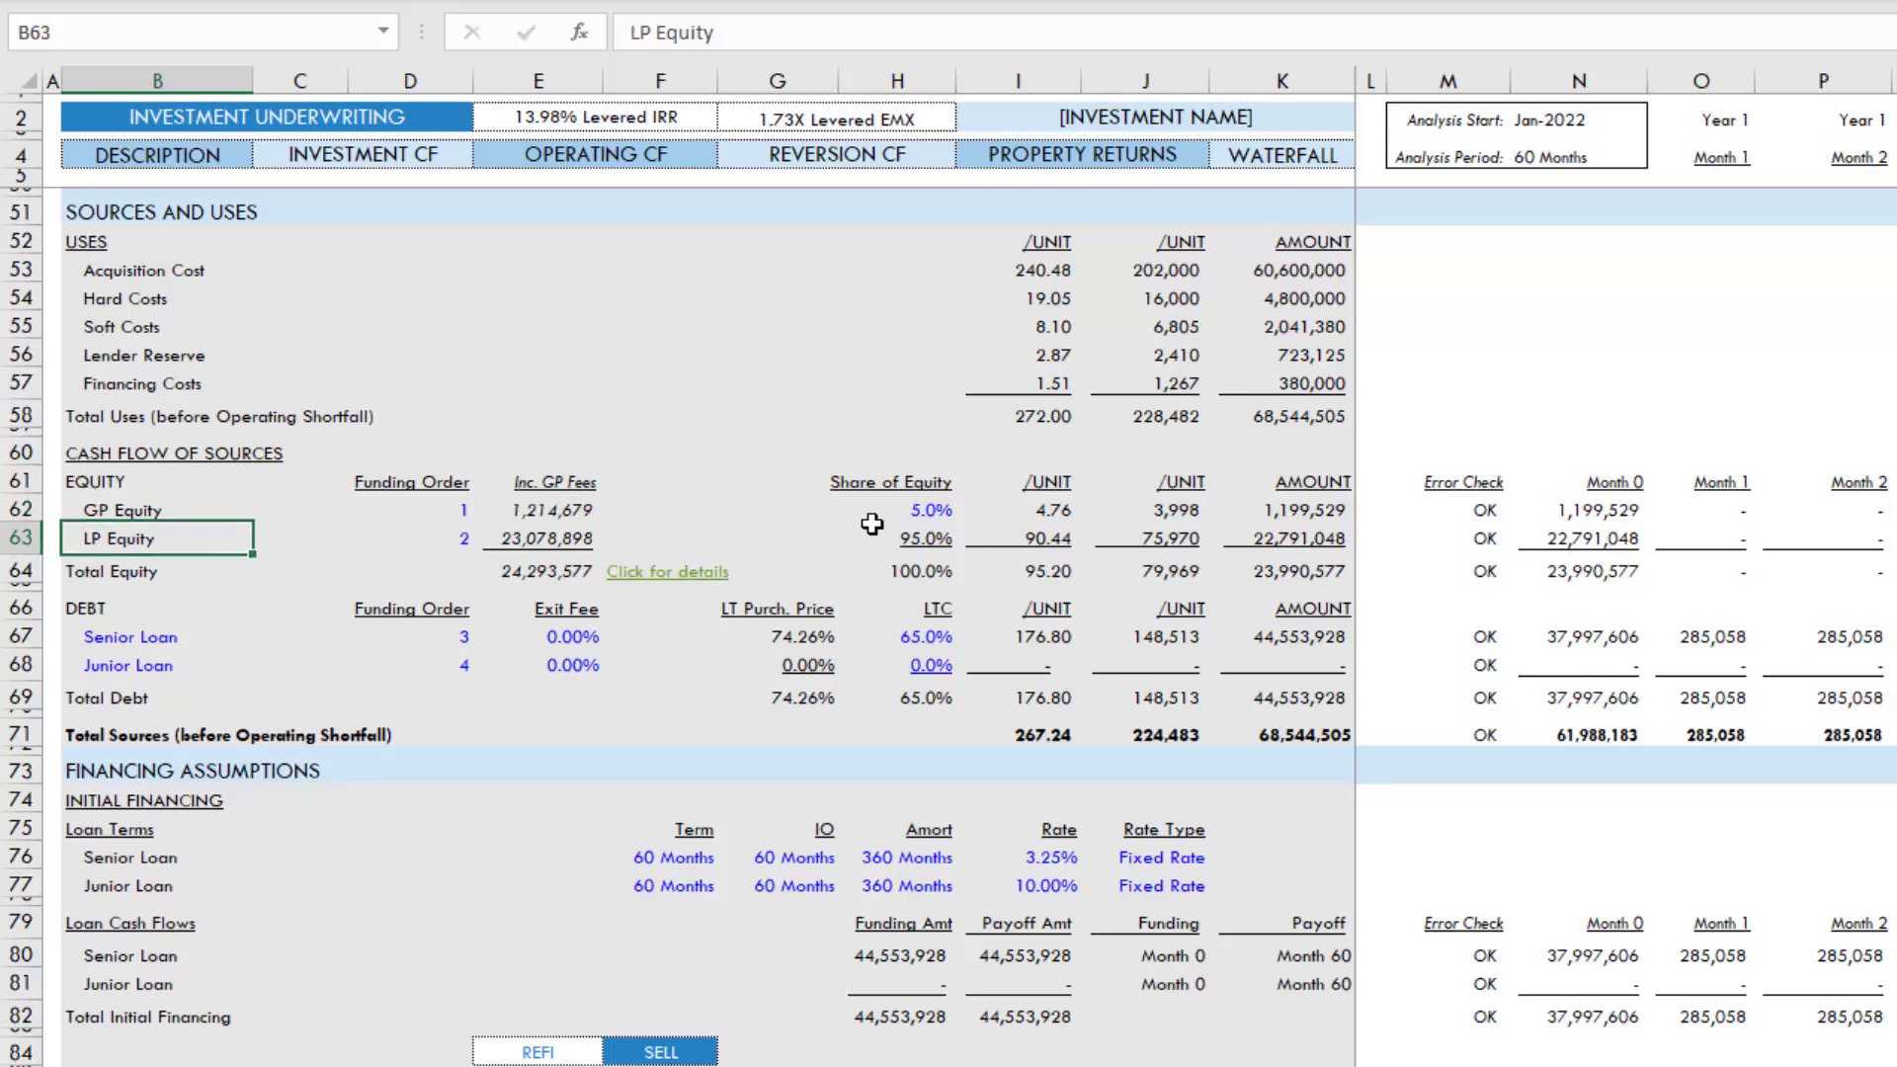
click(931, 516)
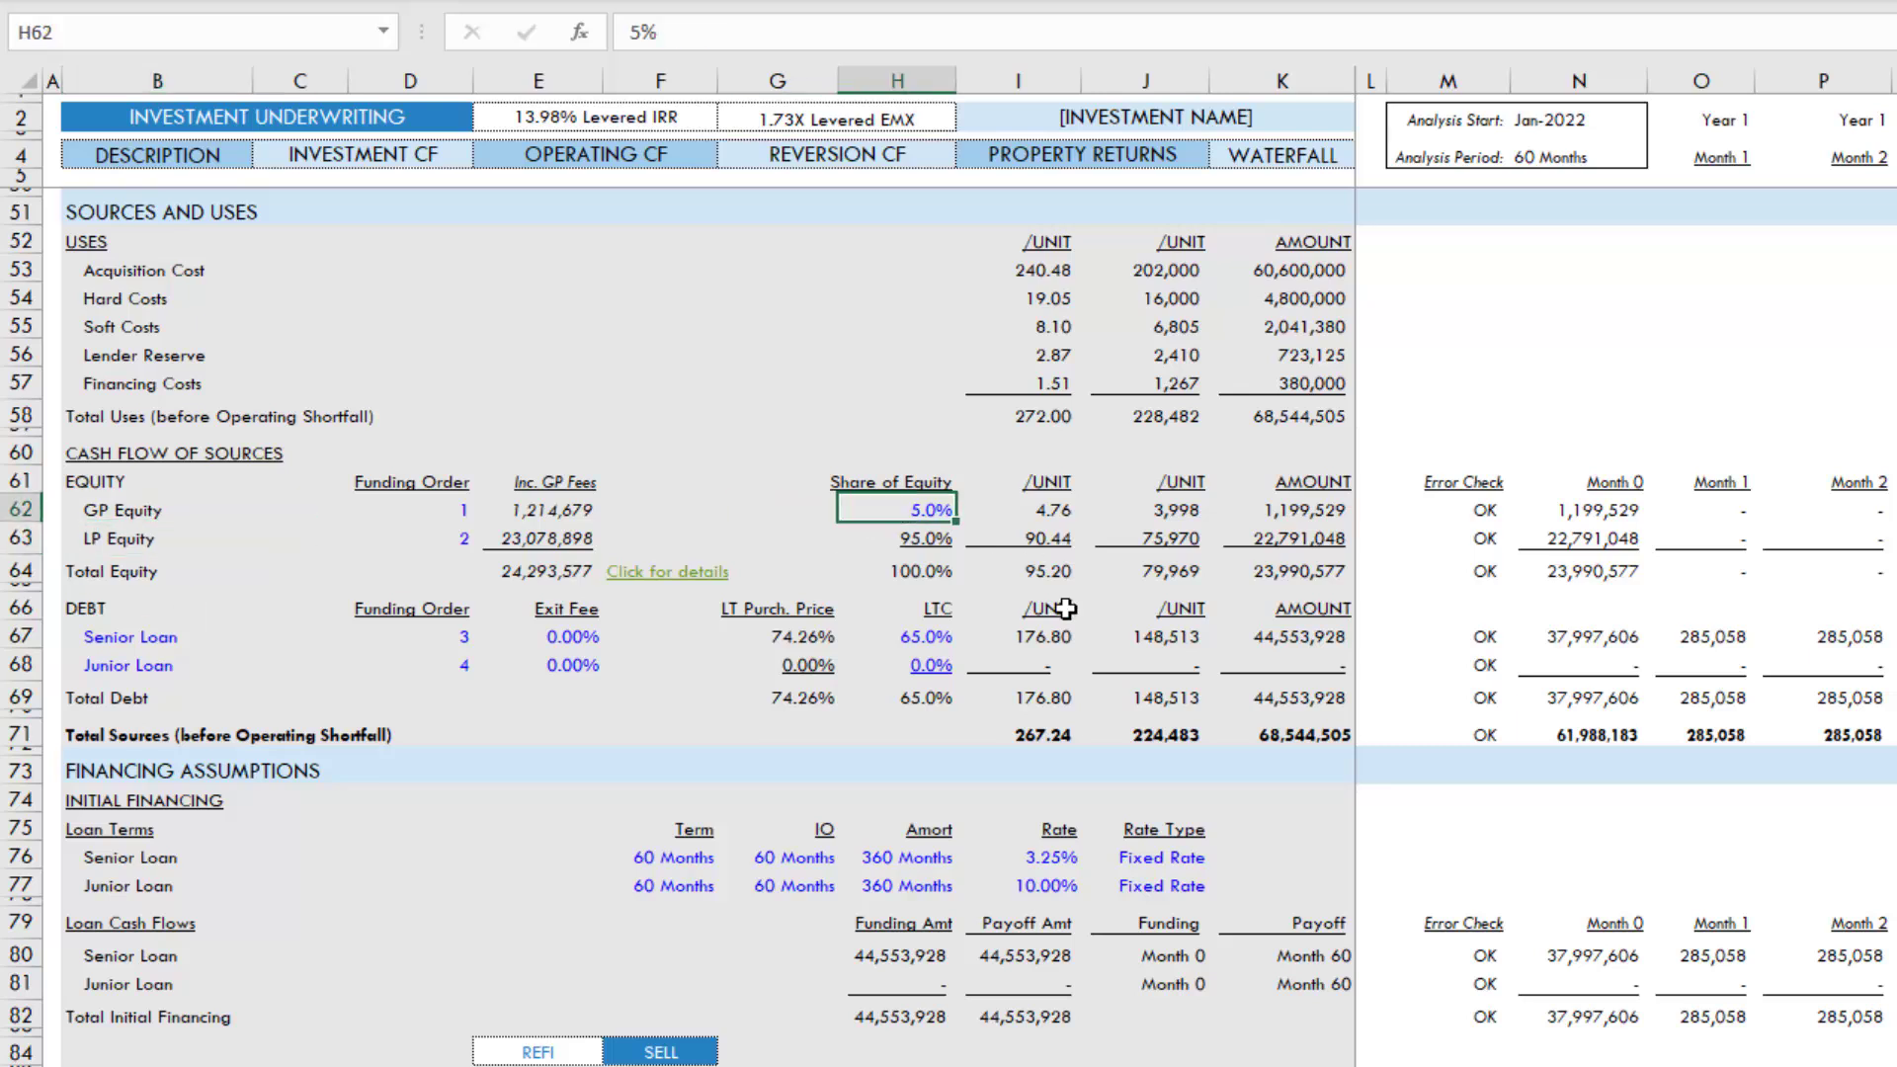
text(10)
key(Return)
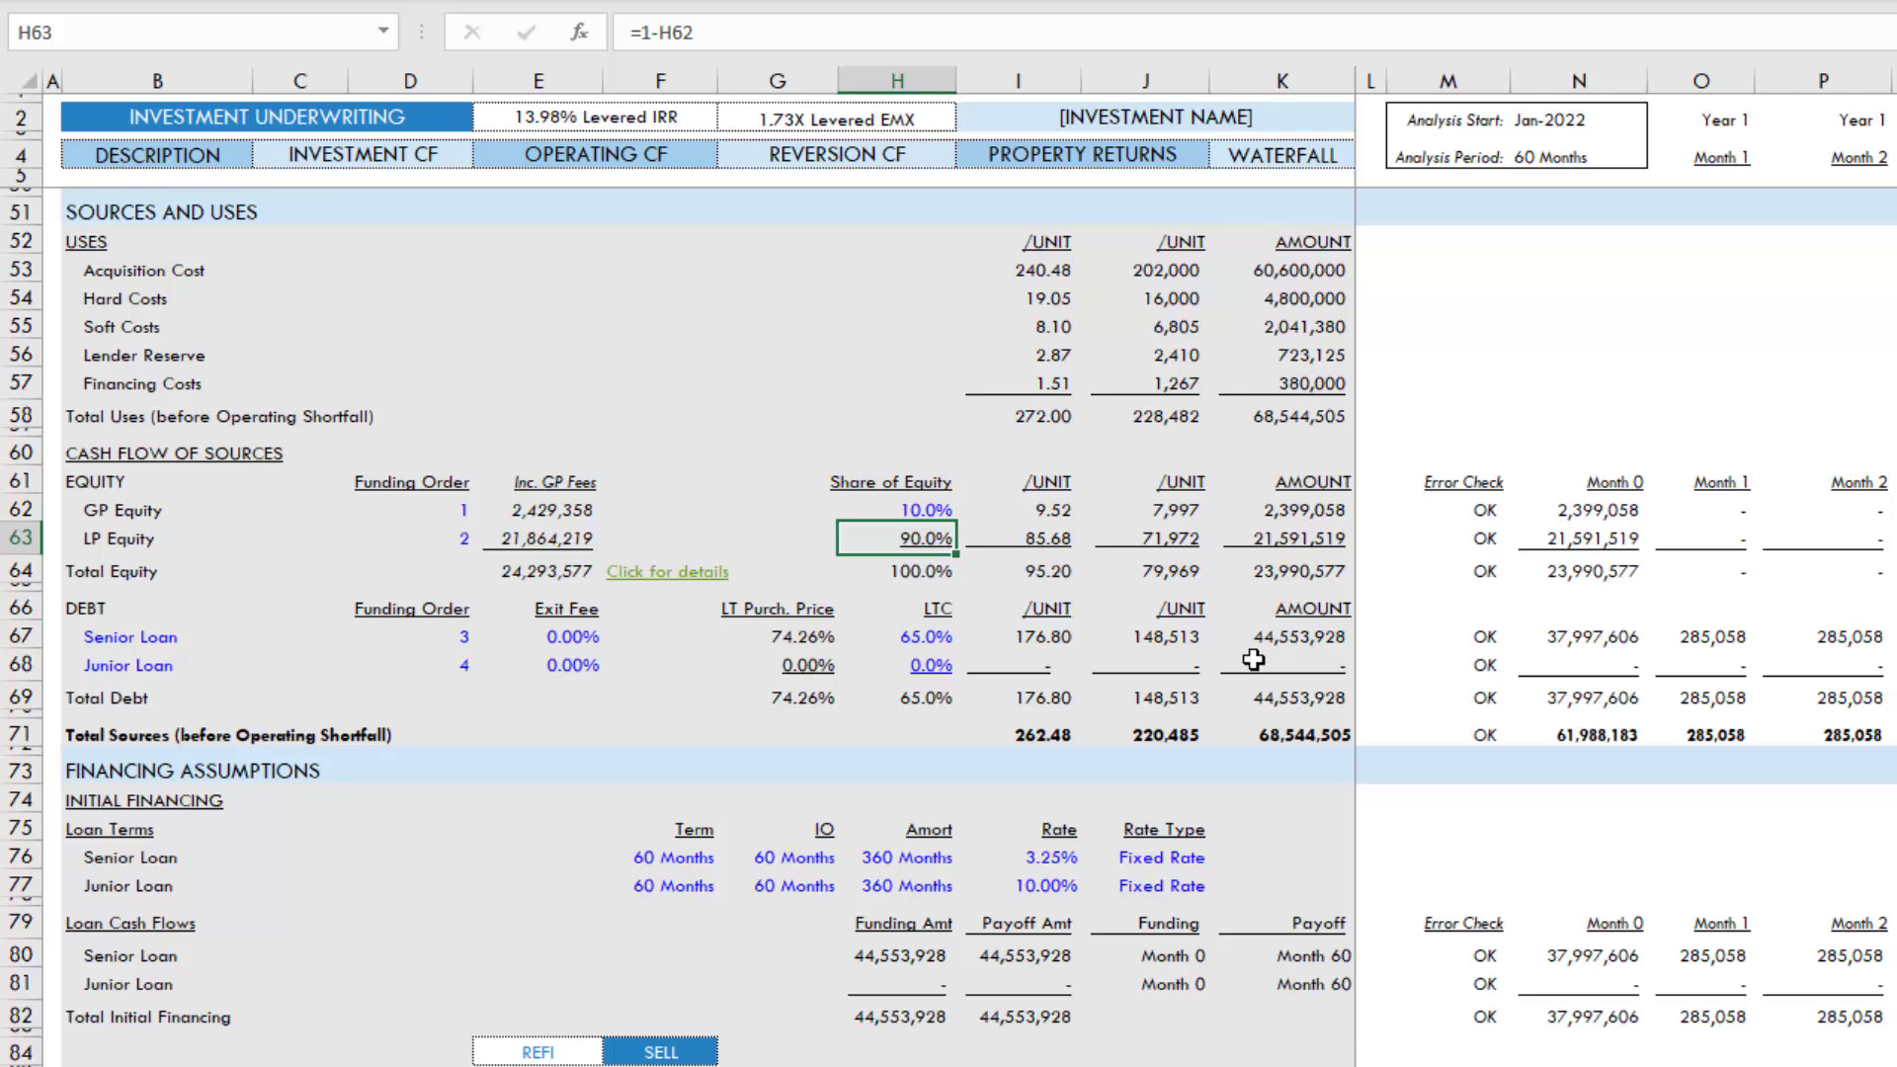
Inspect the total project cost with financing, the senior loan LTC, and the total, GP and LP equity amounts.
scroll(1234, 682, up, 2)
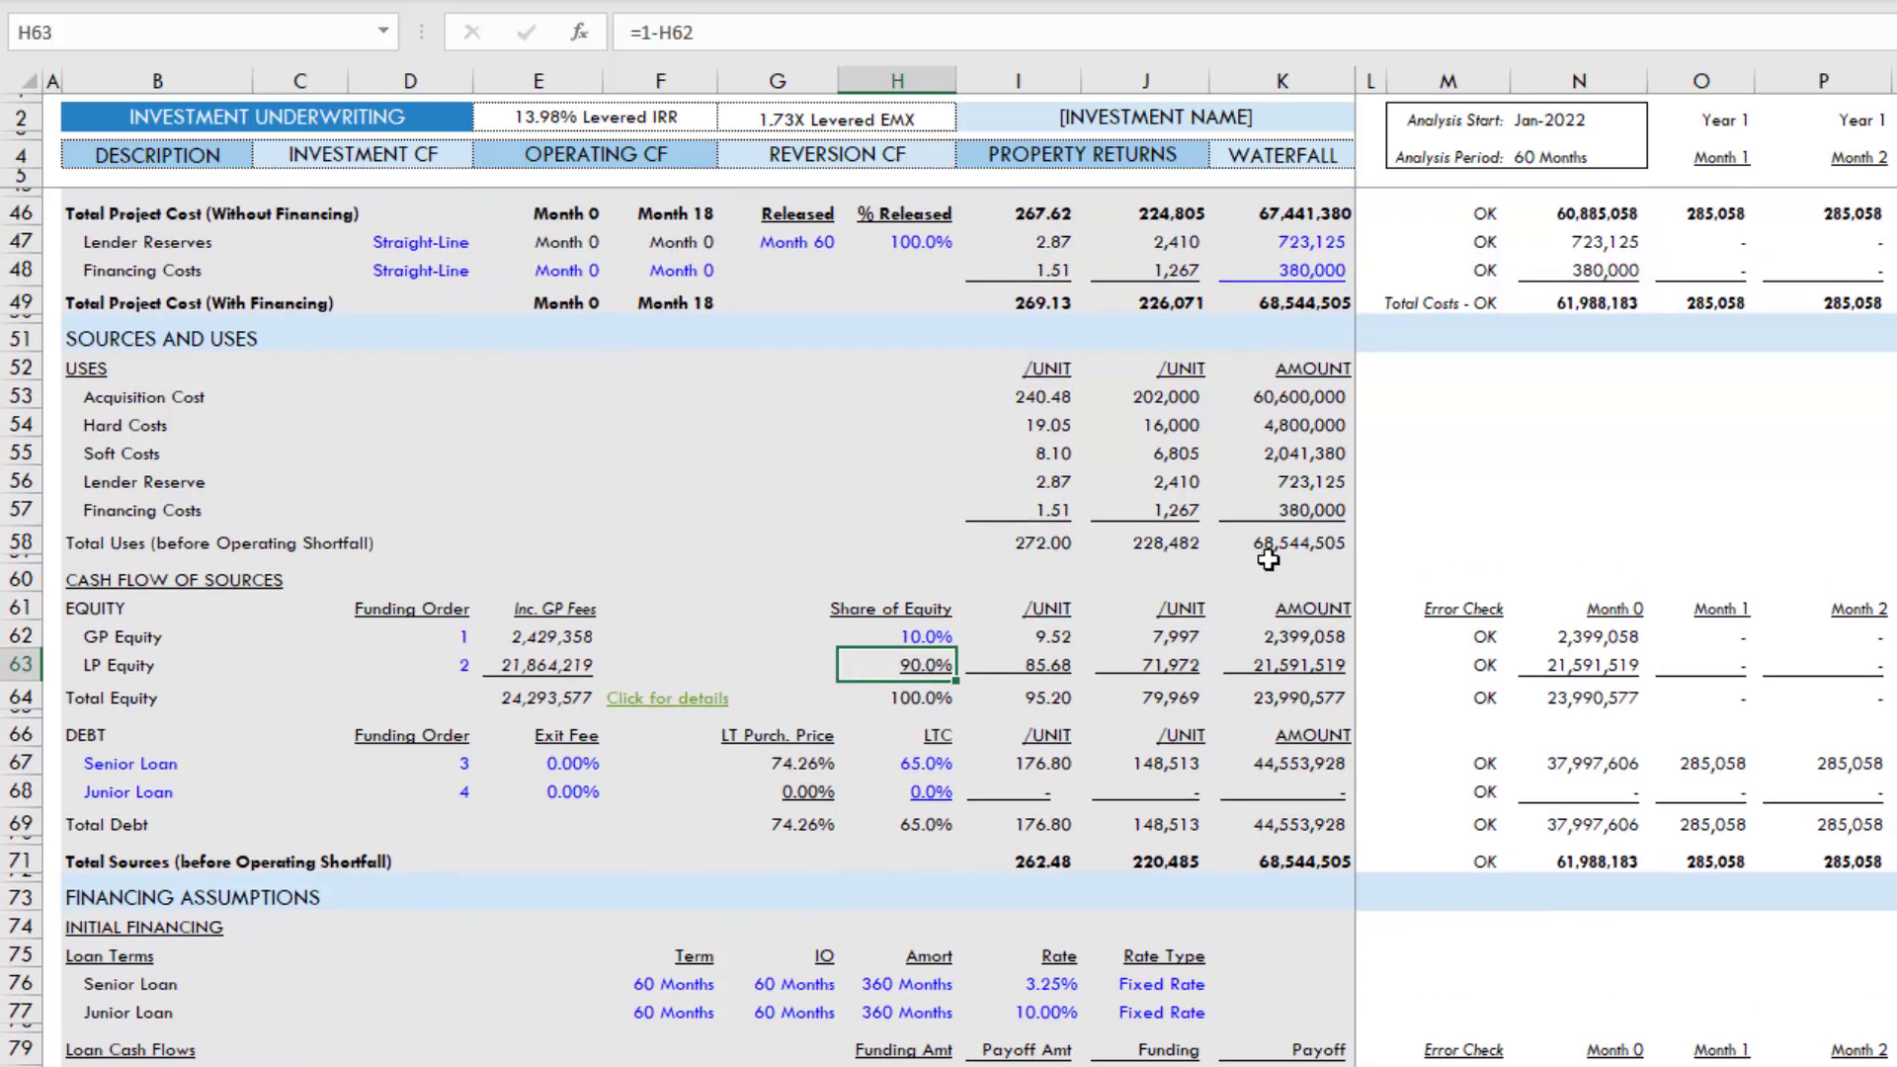
click(1305, 302)
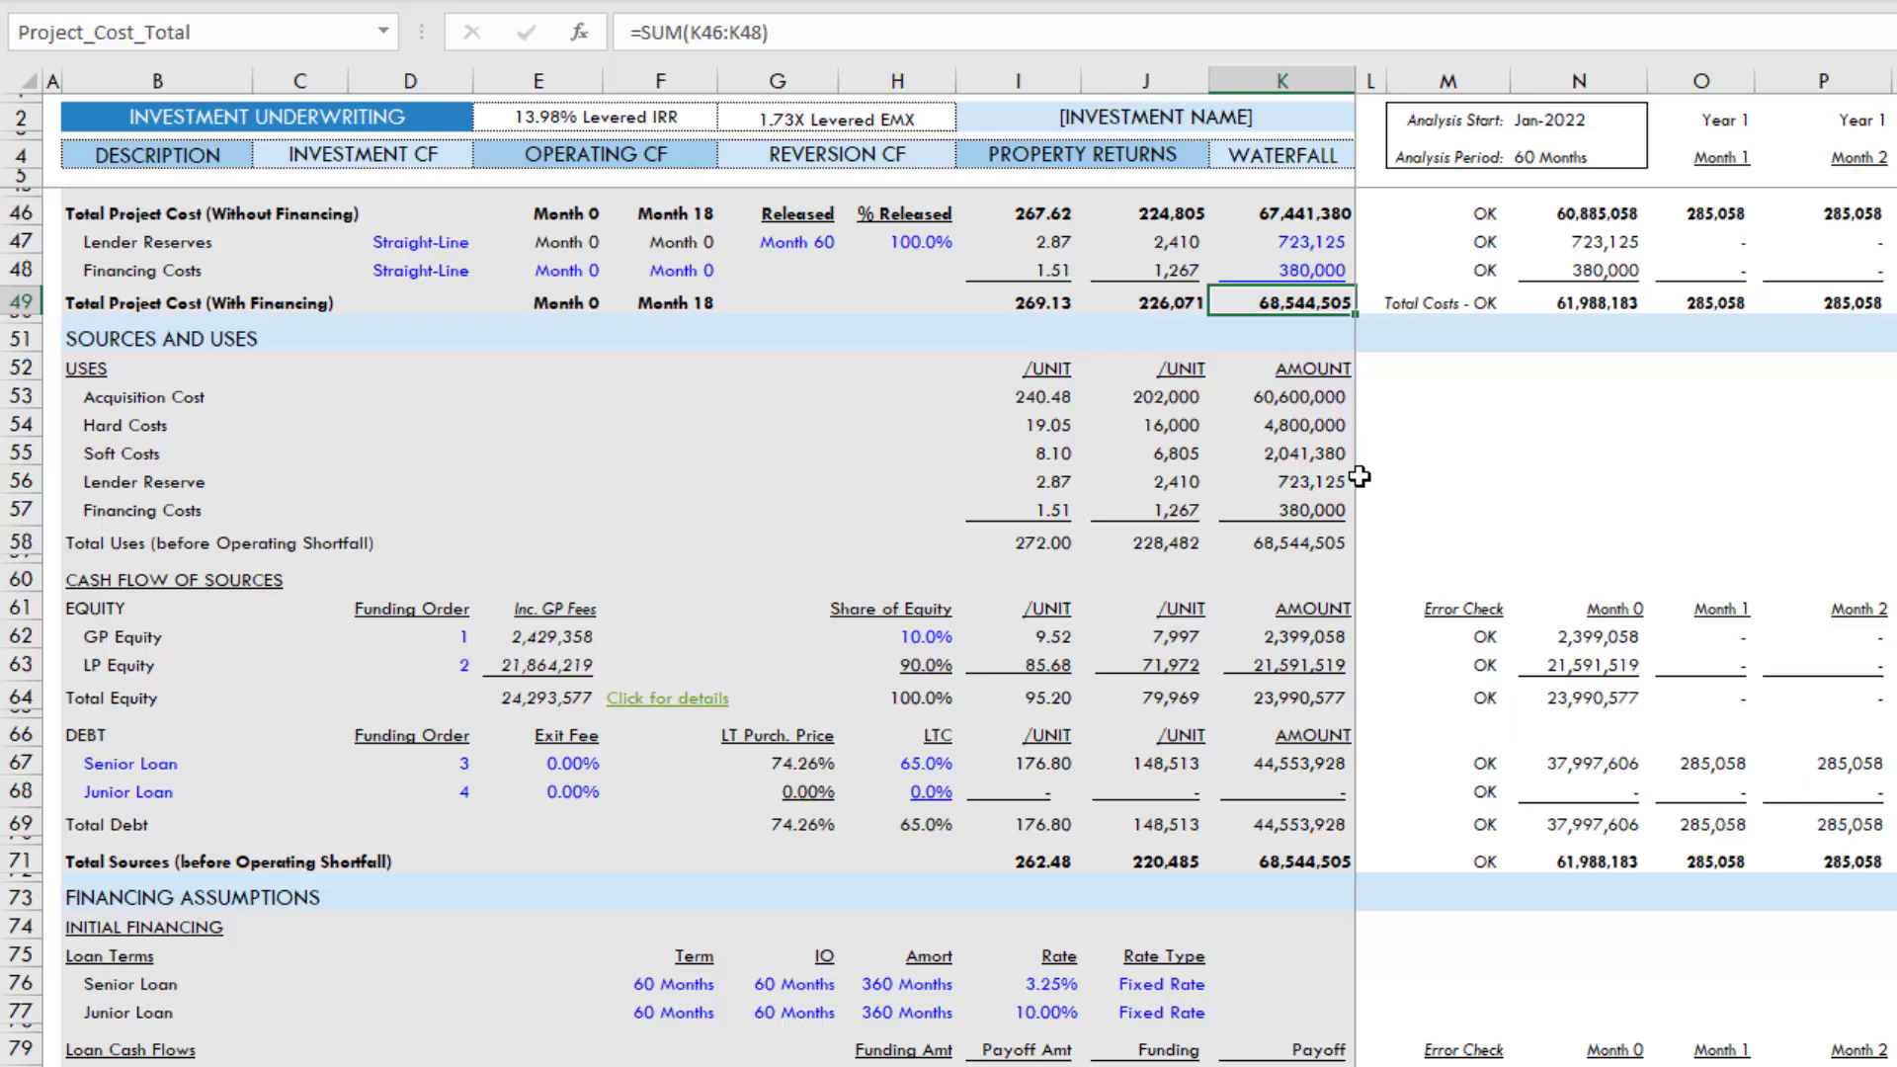
click(929, 763)
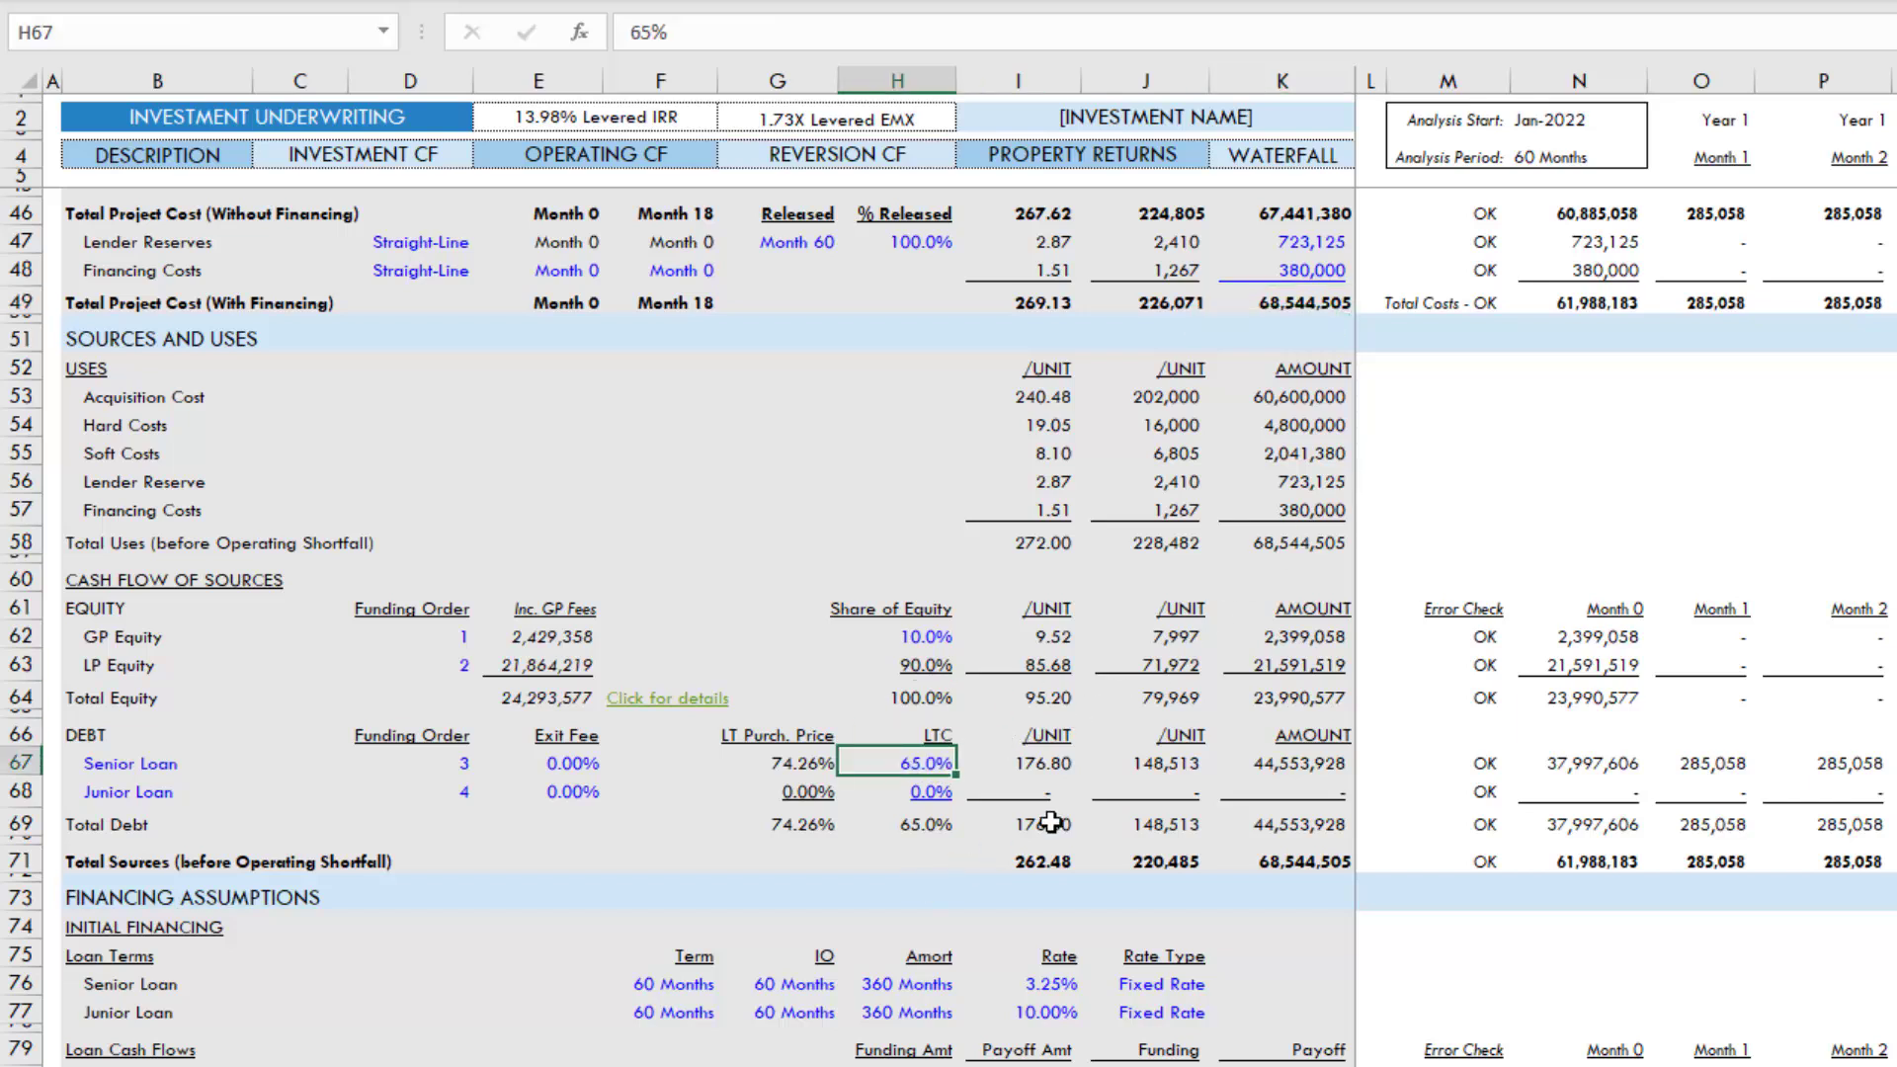
click(1295, 691)
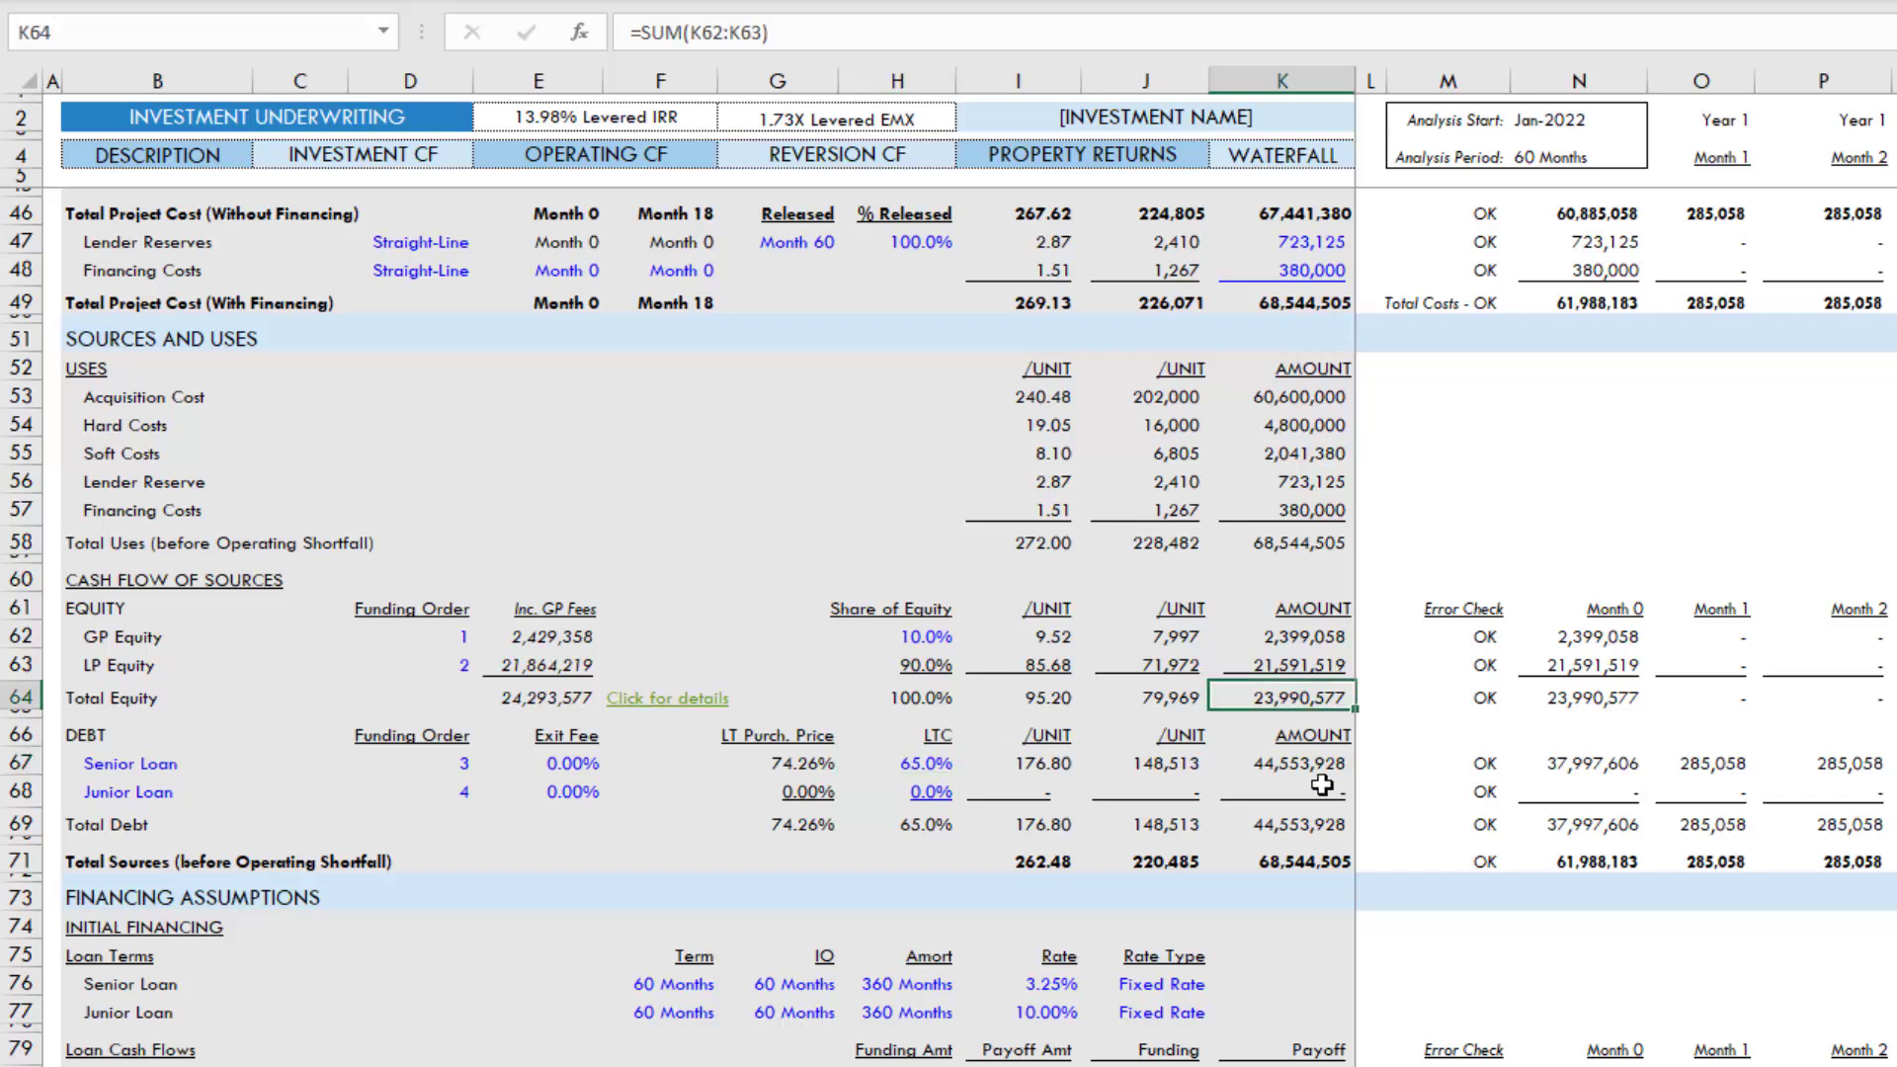
click(1302, 642)
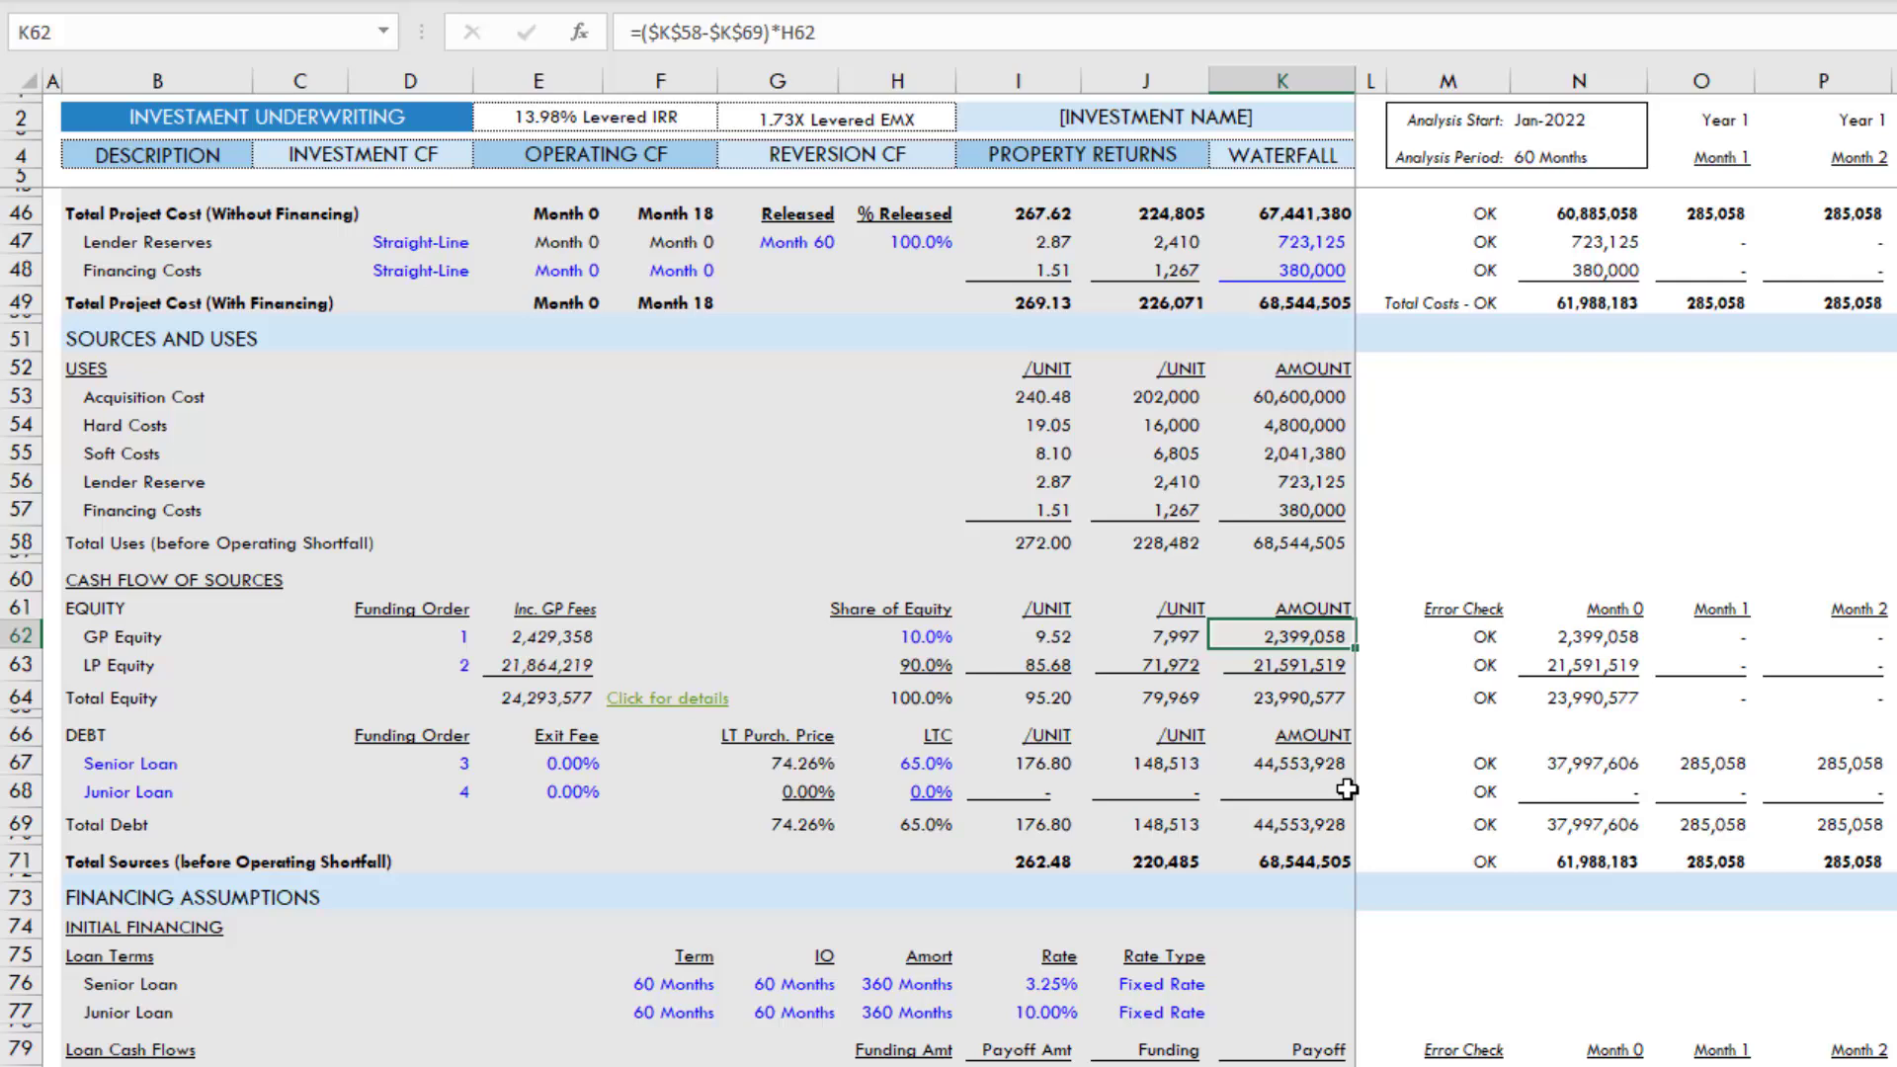
click(1319, 667)
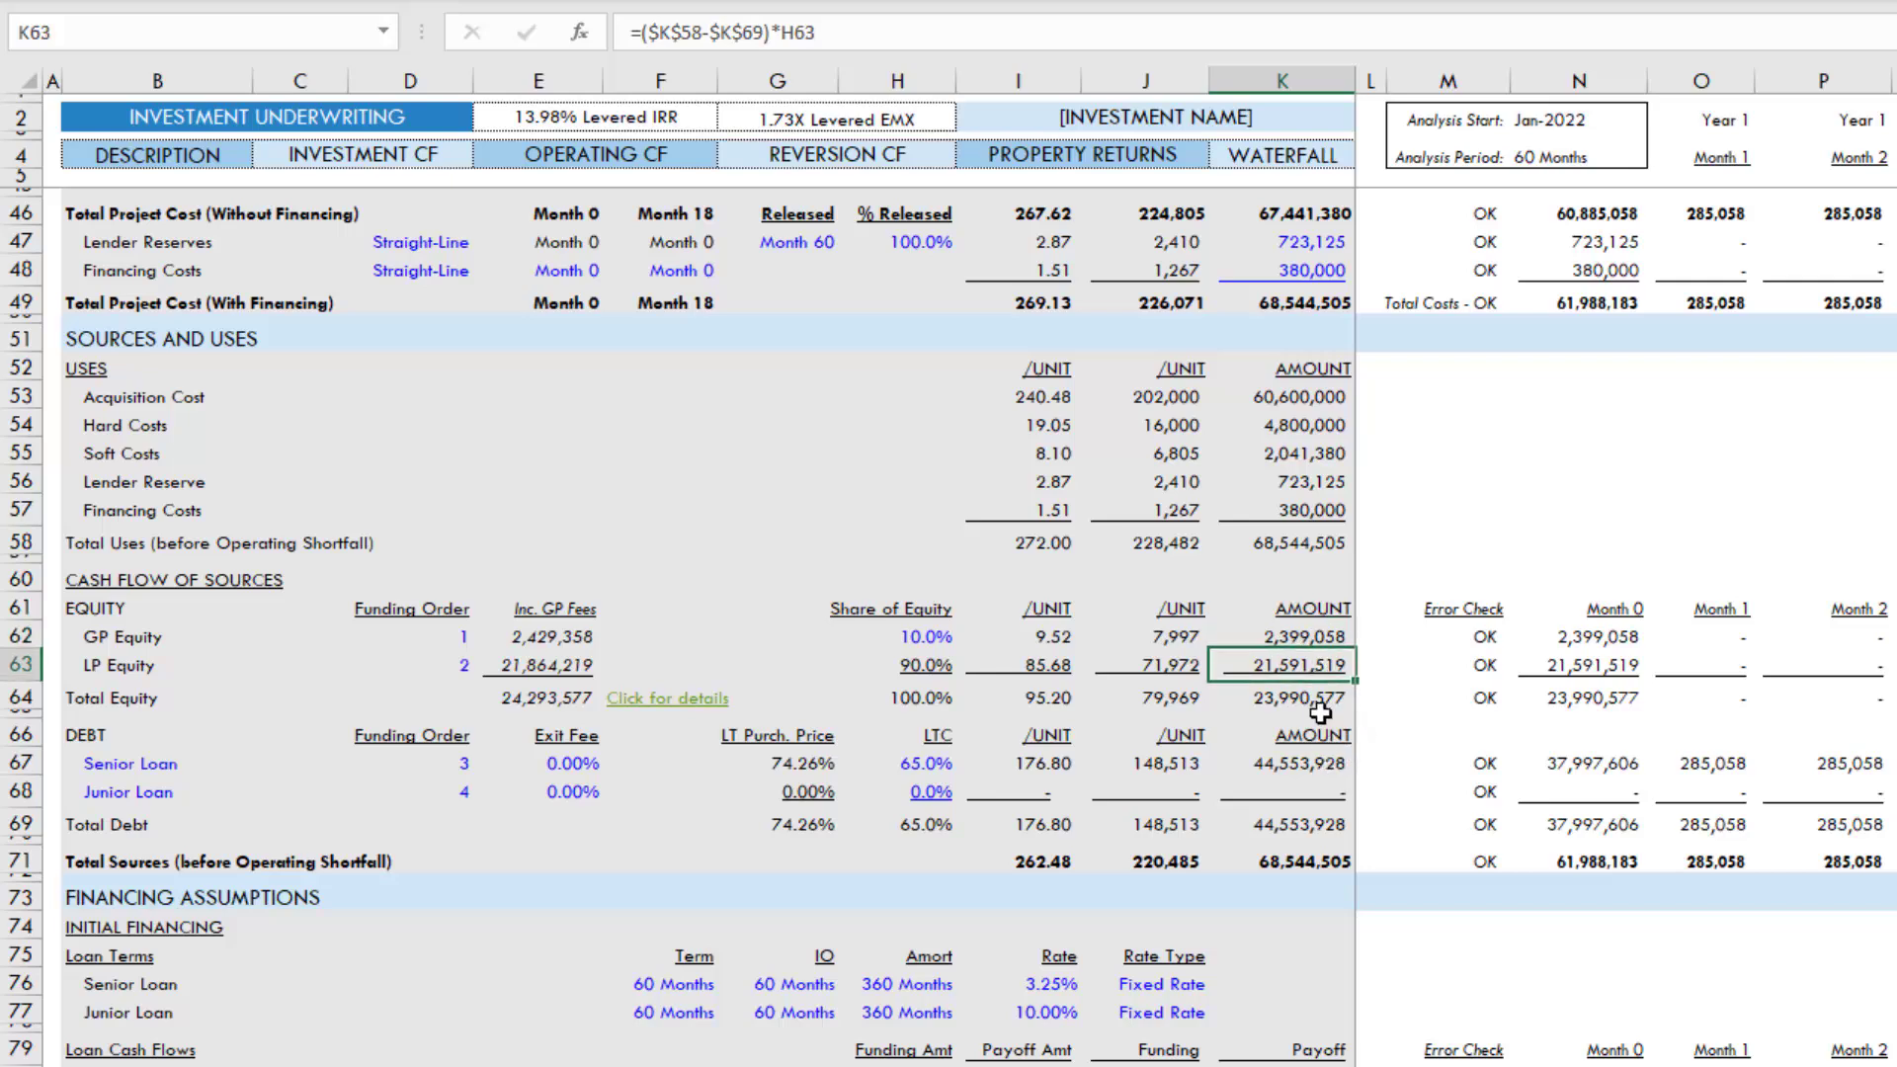
In the waterfall's GP-LP contributions, name the general partner A.CRE Capital and the limited partner LifeCo LP.
click(1283, 155)
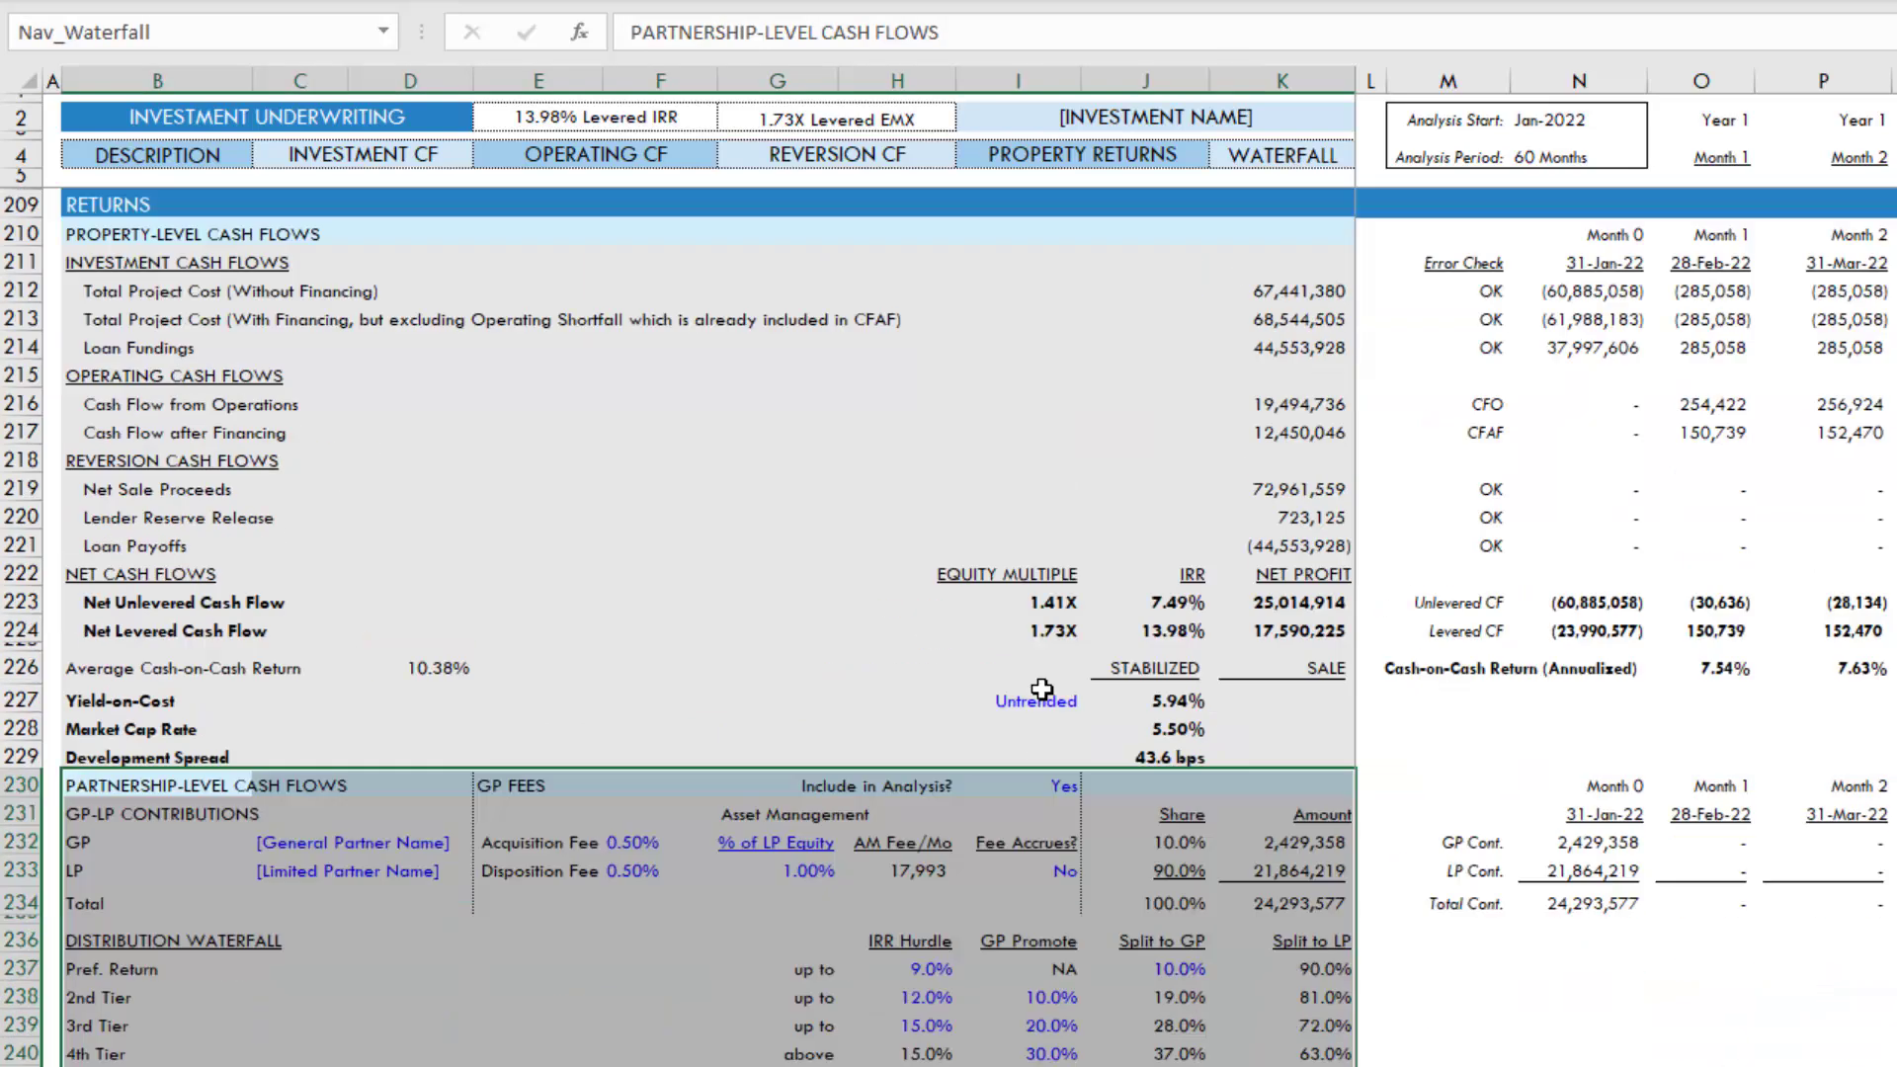
scroll(1042, 689, down, 5)
click(275, 441)
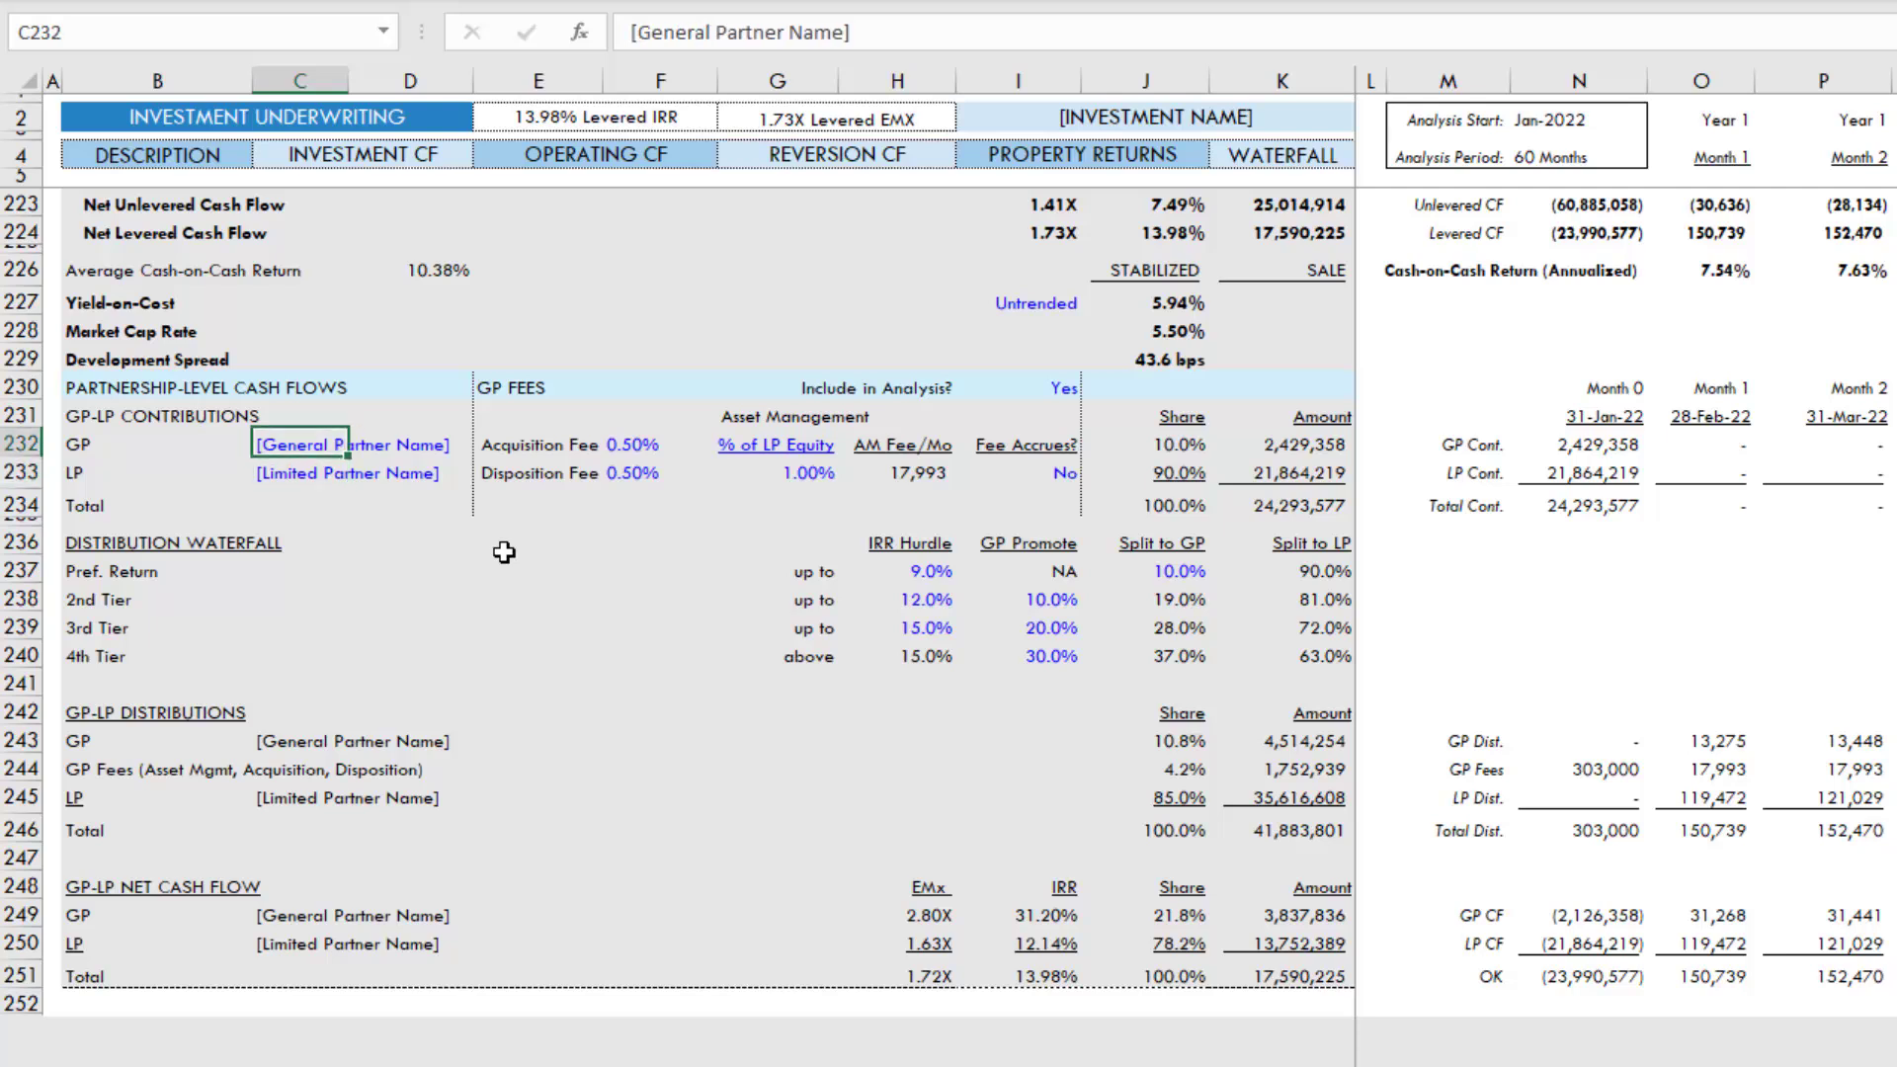
text(A)
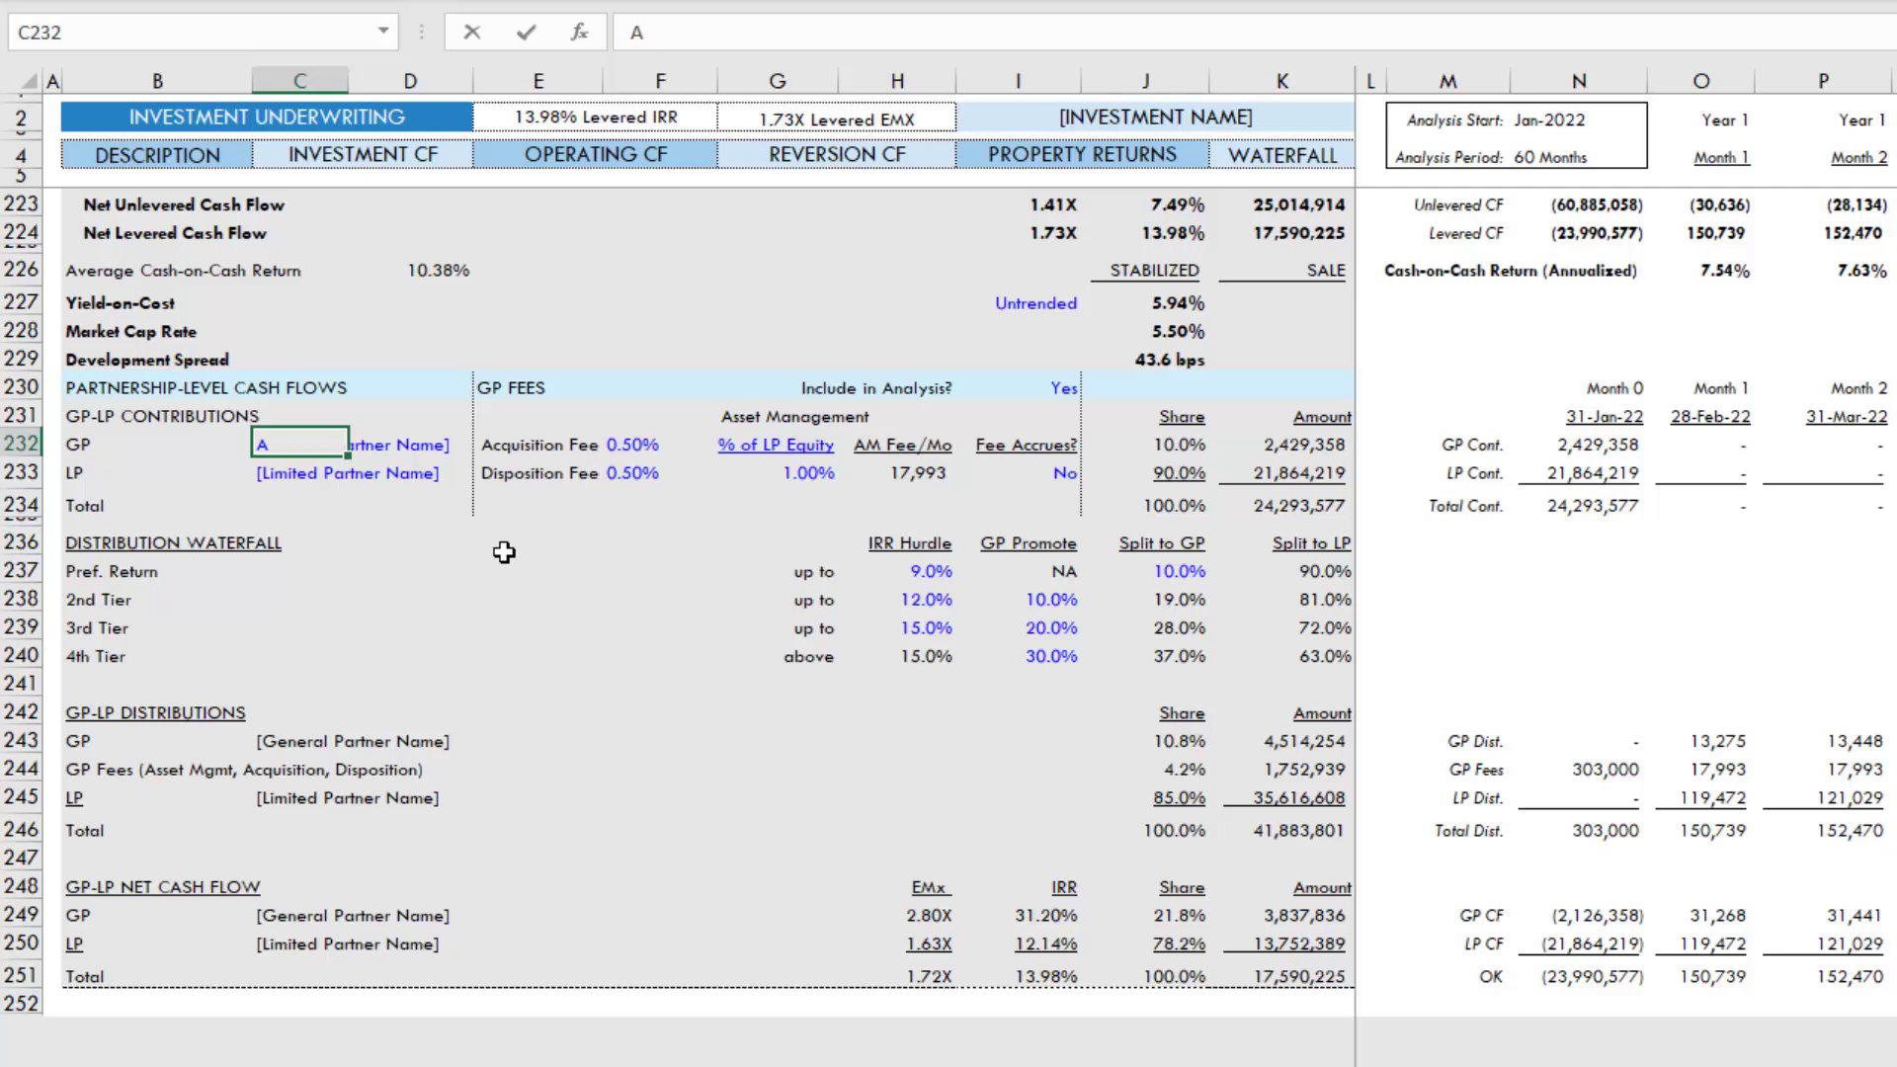
text(.CRE Capital)
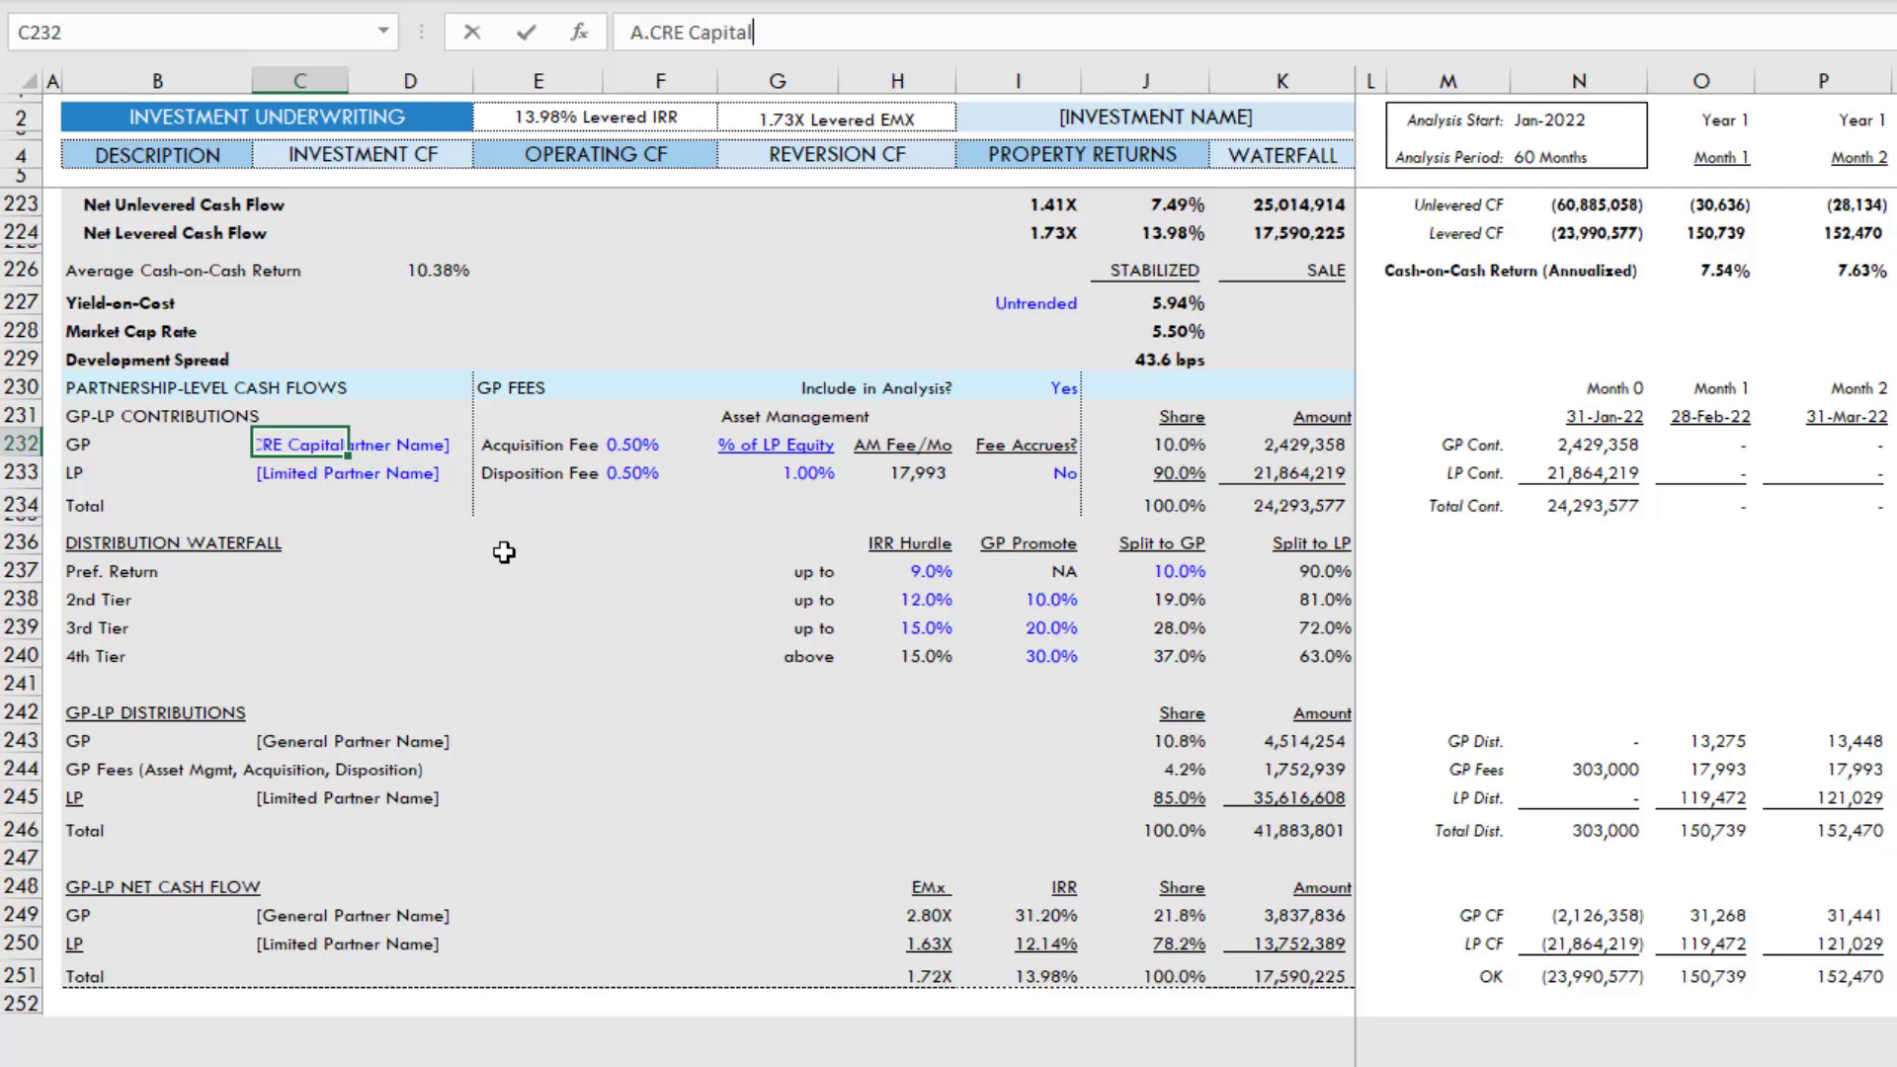
key(Return)
text(LifeP)
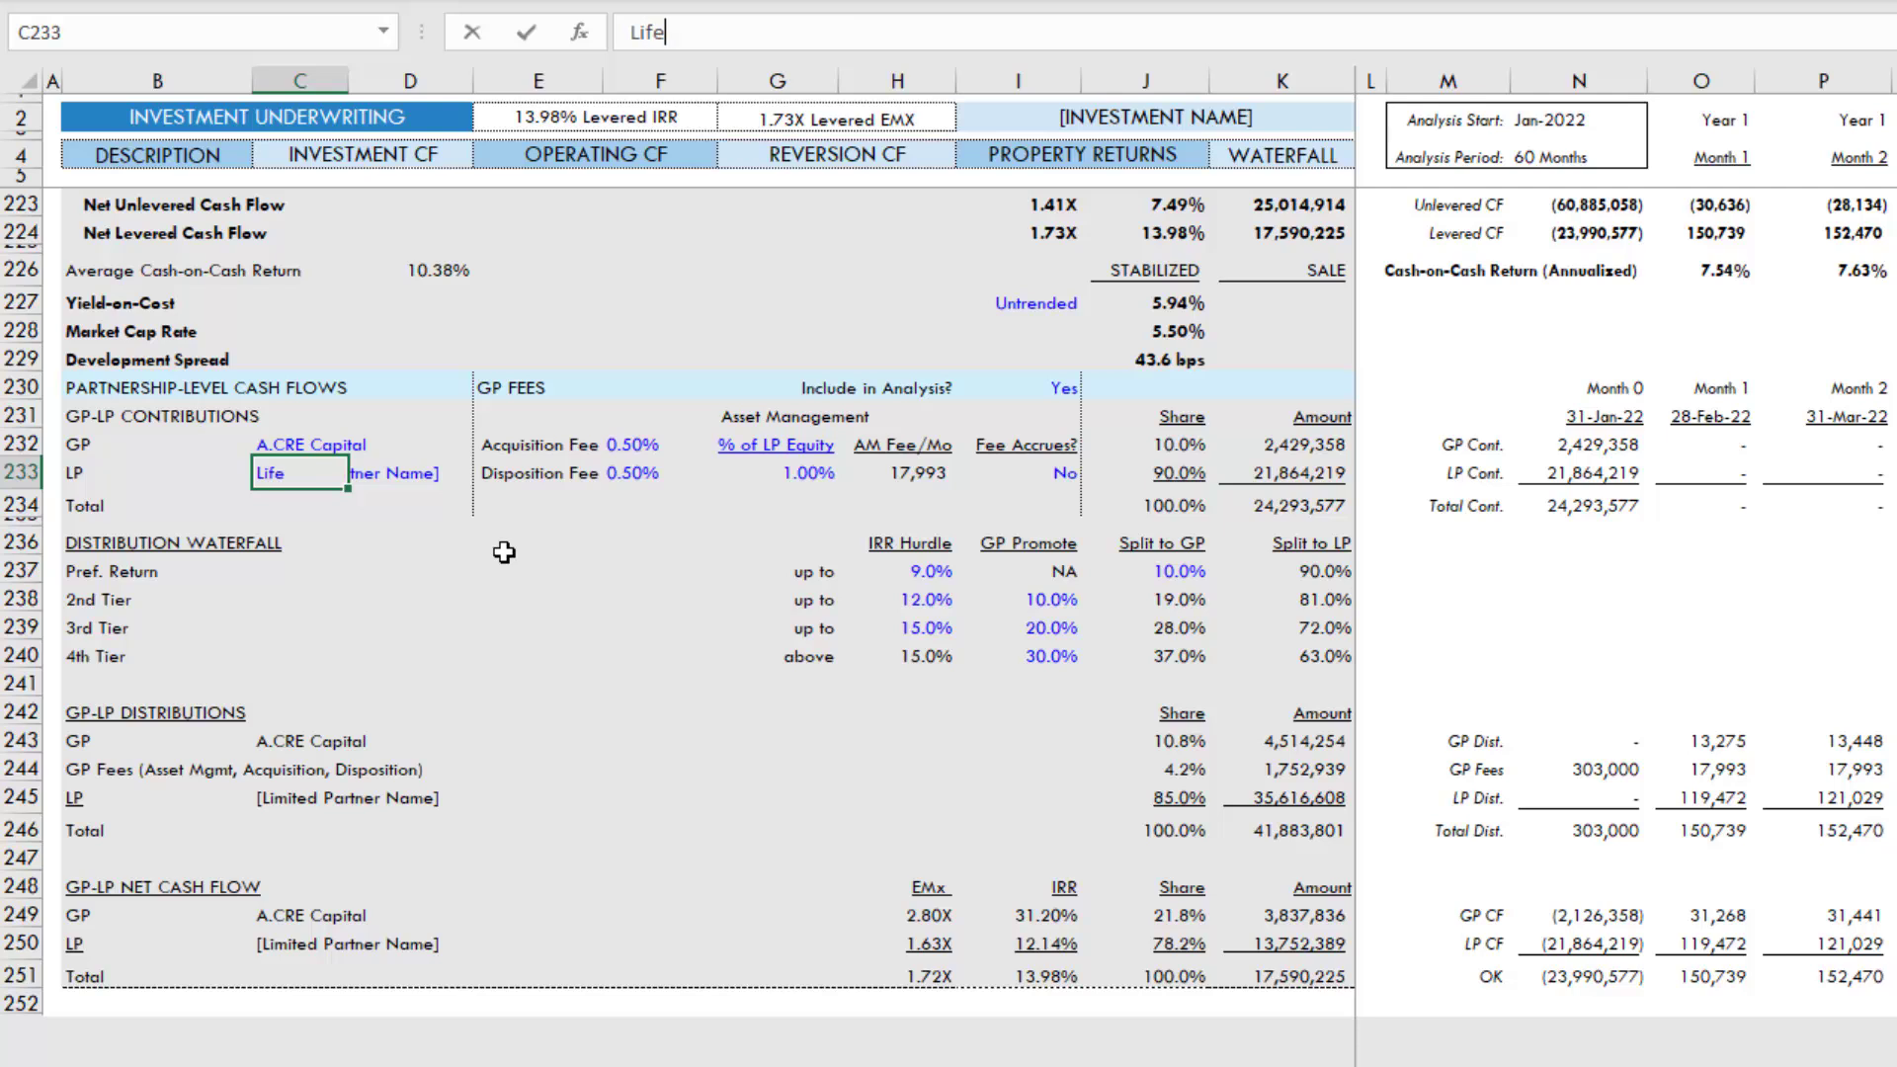
key(BackSpace)
text(Co LP)
key(Return)
Review the GP, LP and total contribution amounts in the GP-LP contributions table.
key(Up)
key(Up)
key(Right)
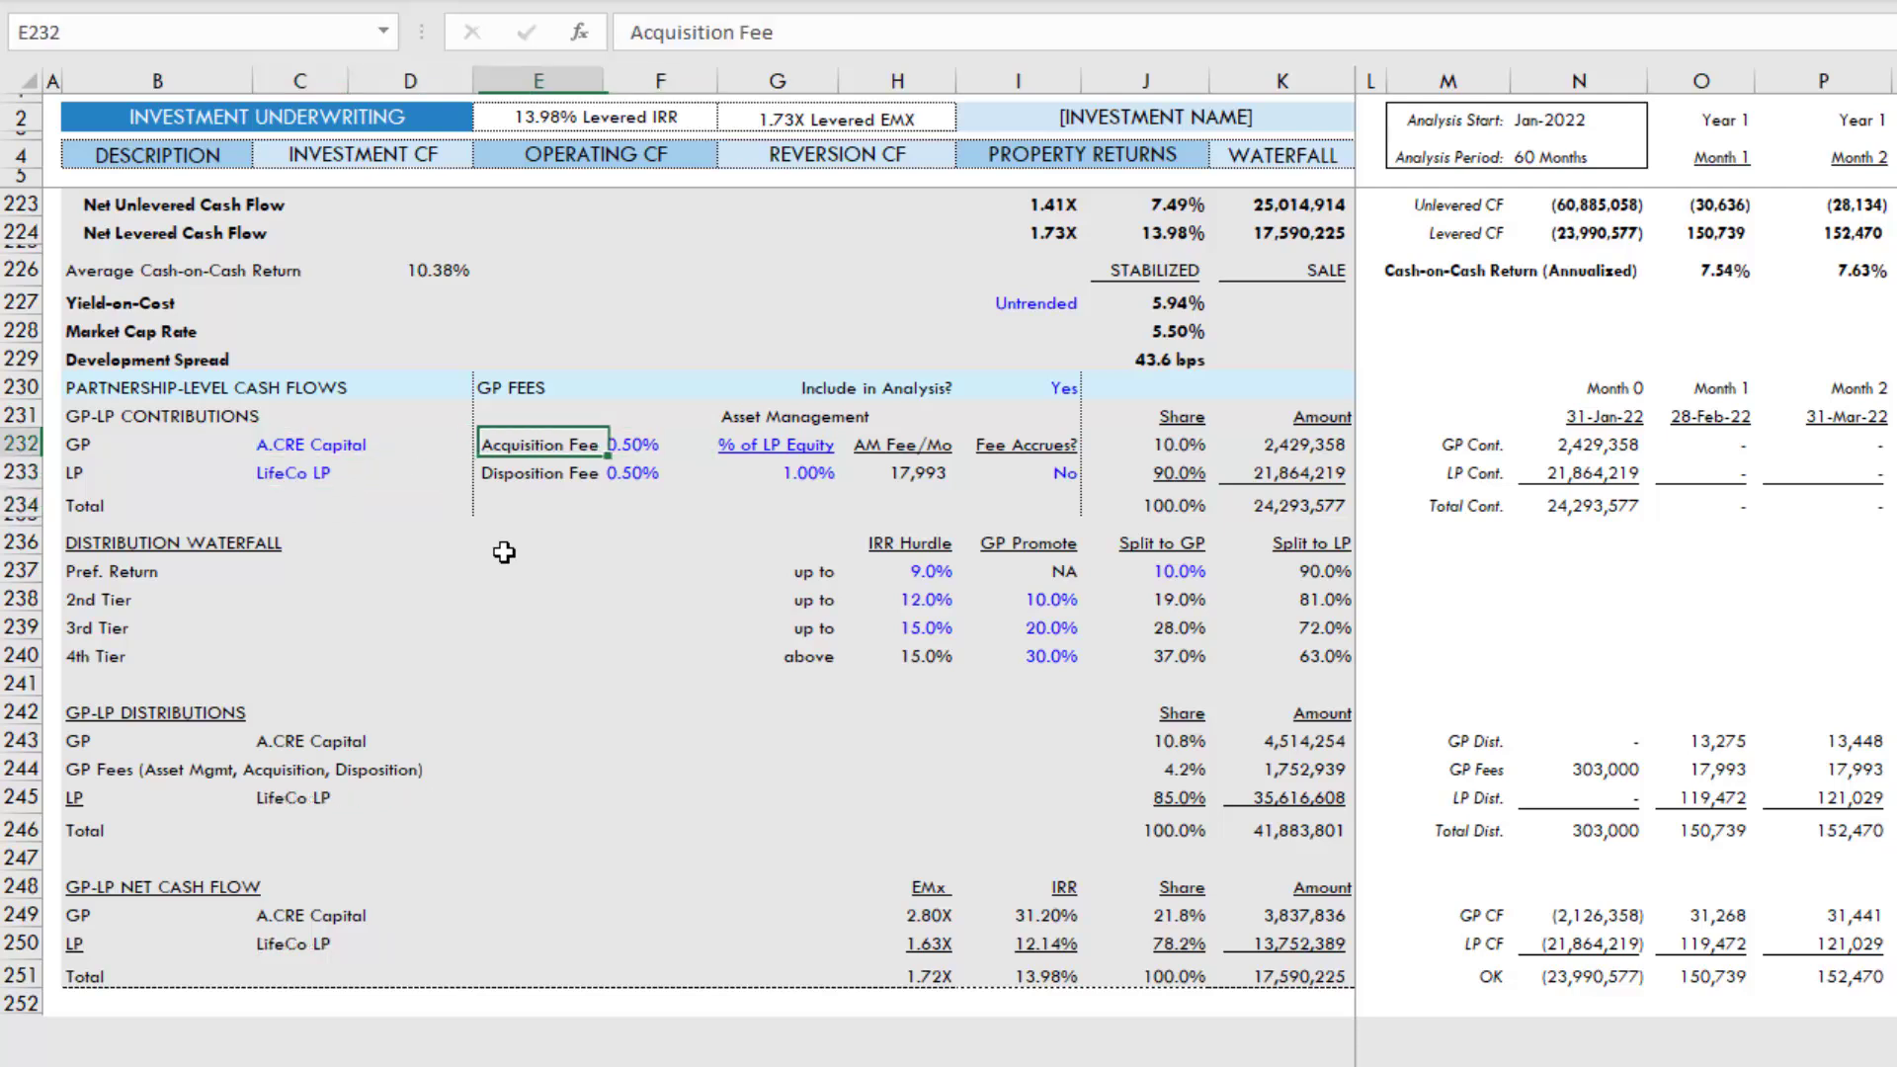
key(Left)
key(Right)
key(Right)
key(Right)
key(Right)
key(Right)
key(Right)
key(Right)
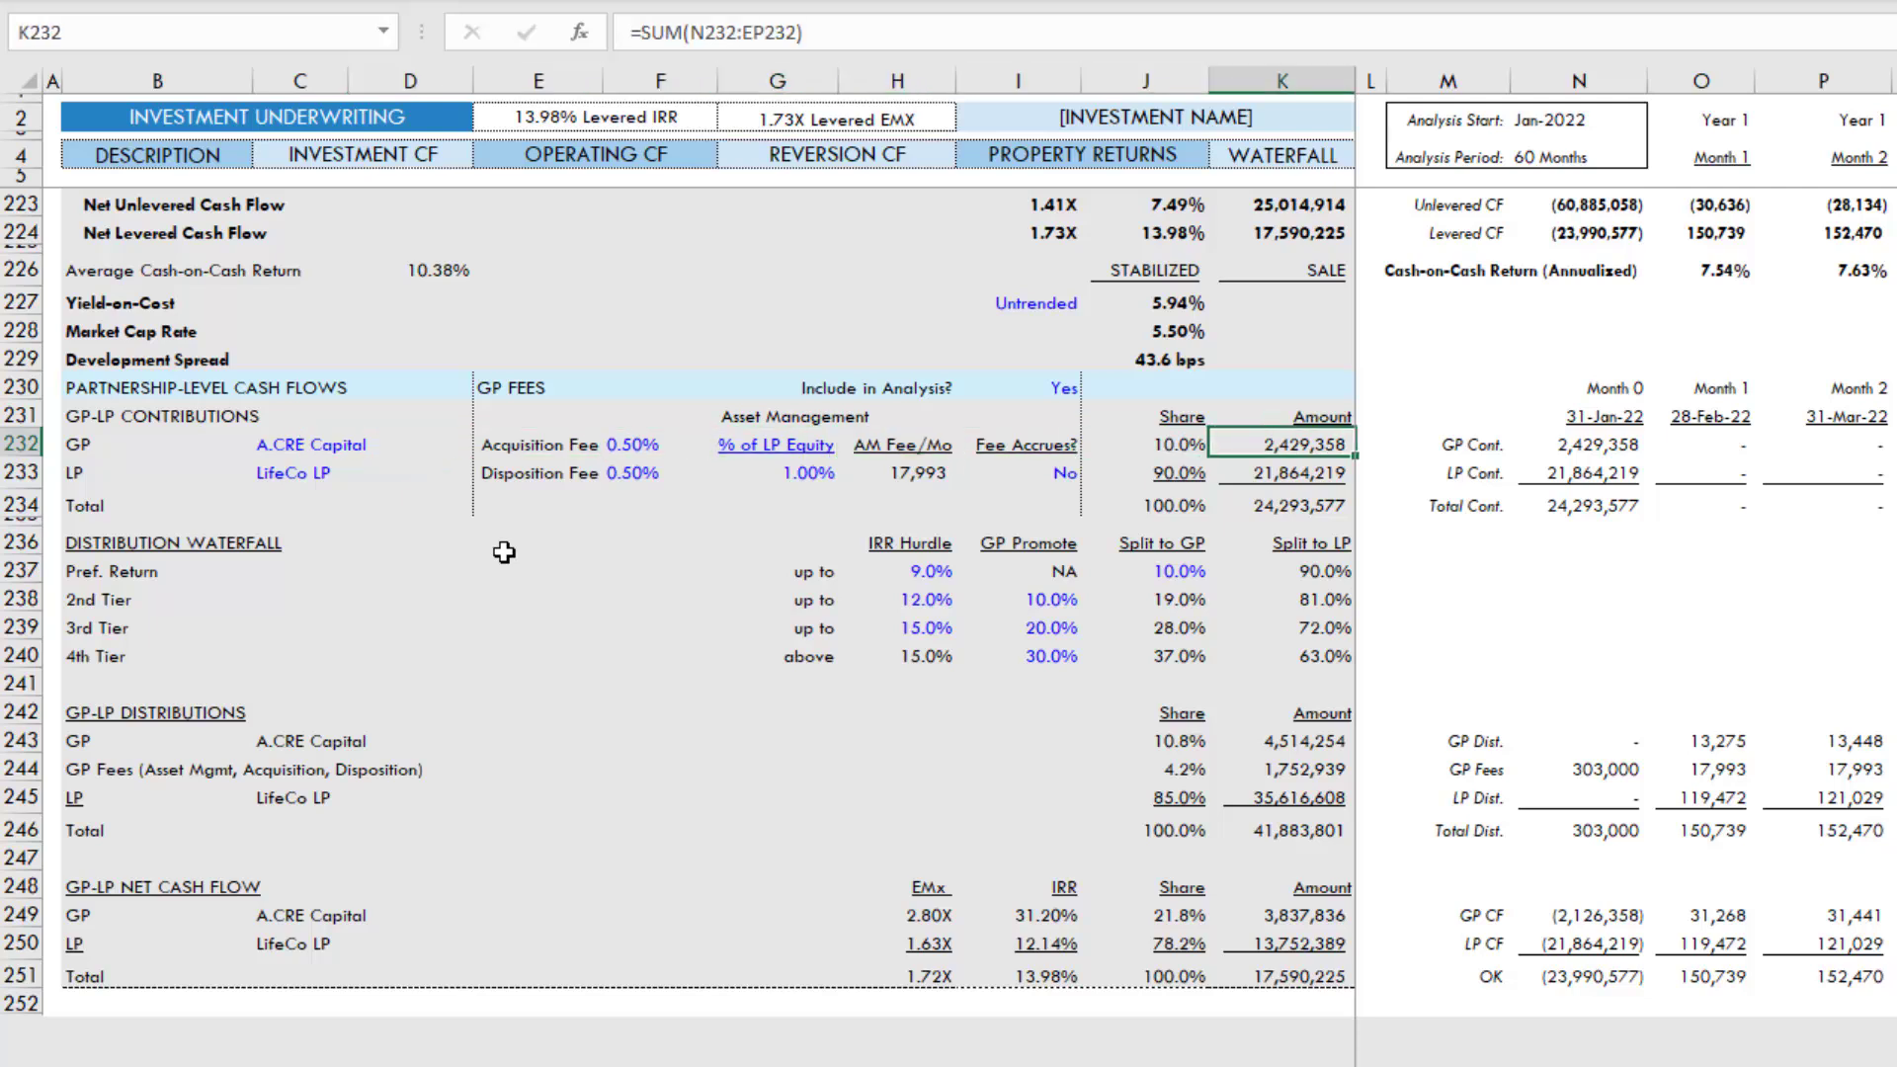
key(Down)
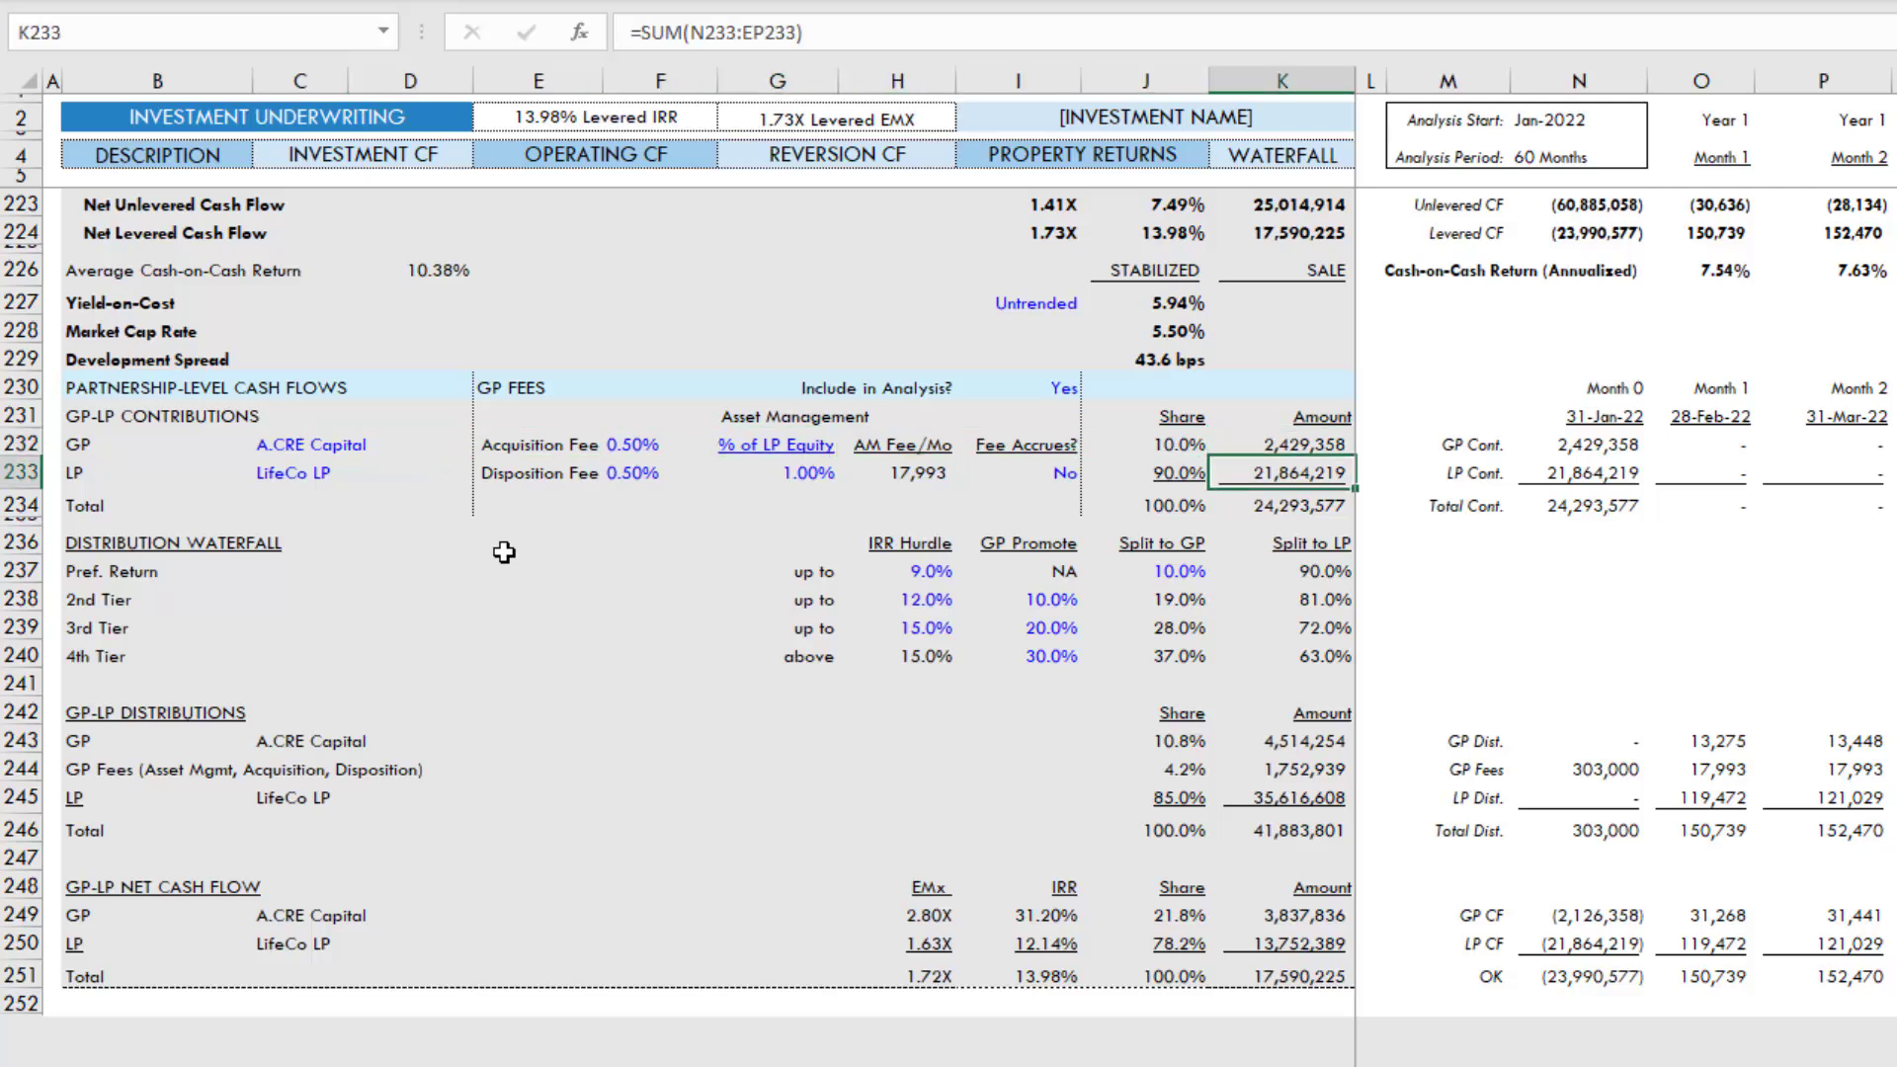
key(Down)
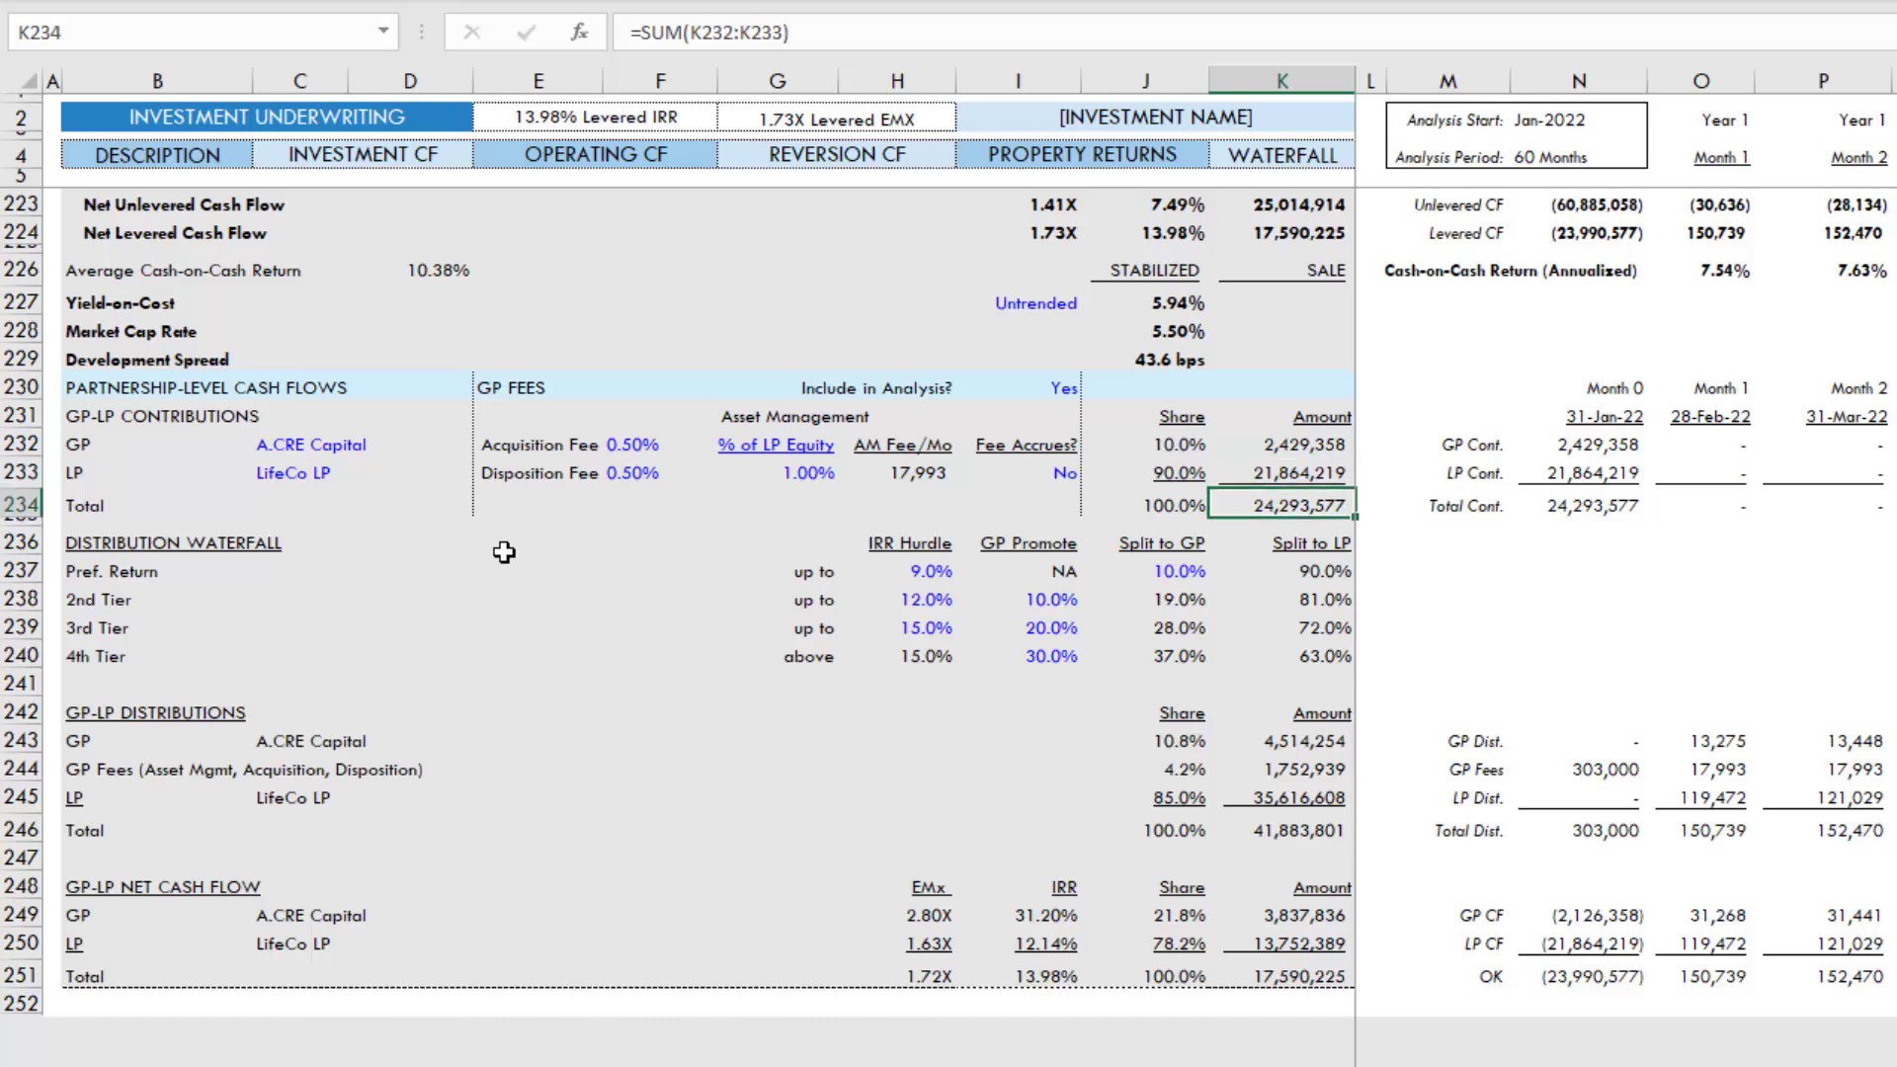
Select the distribution waterfall table from the IRR Hurdle header through the 4th Tier's Split to LP for review.
key(Down)
key(Left)
key(Left)
key(Left)
key(shift+Right)
key(shift+Down)
key(shift+Right)
key(shift+Right)
key(shift+Down)
key(shift+Down)
key(shift+Down)
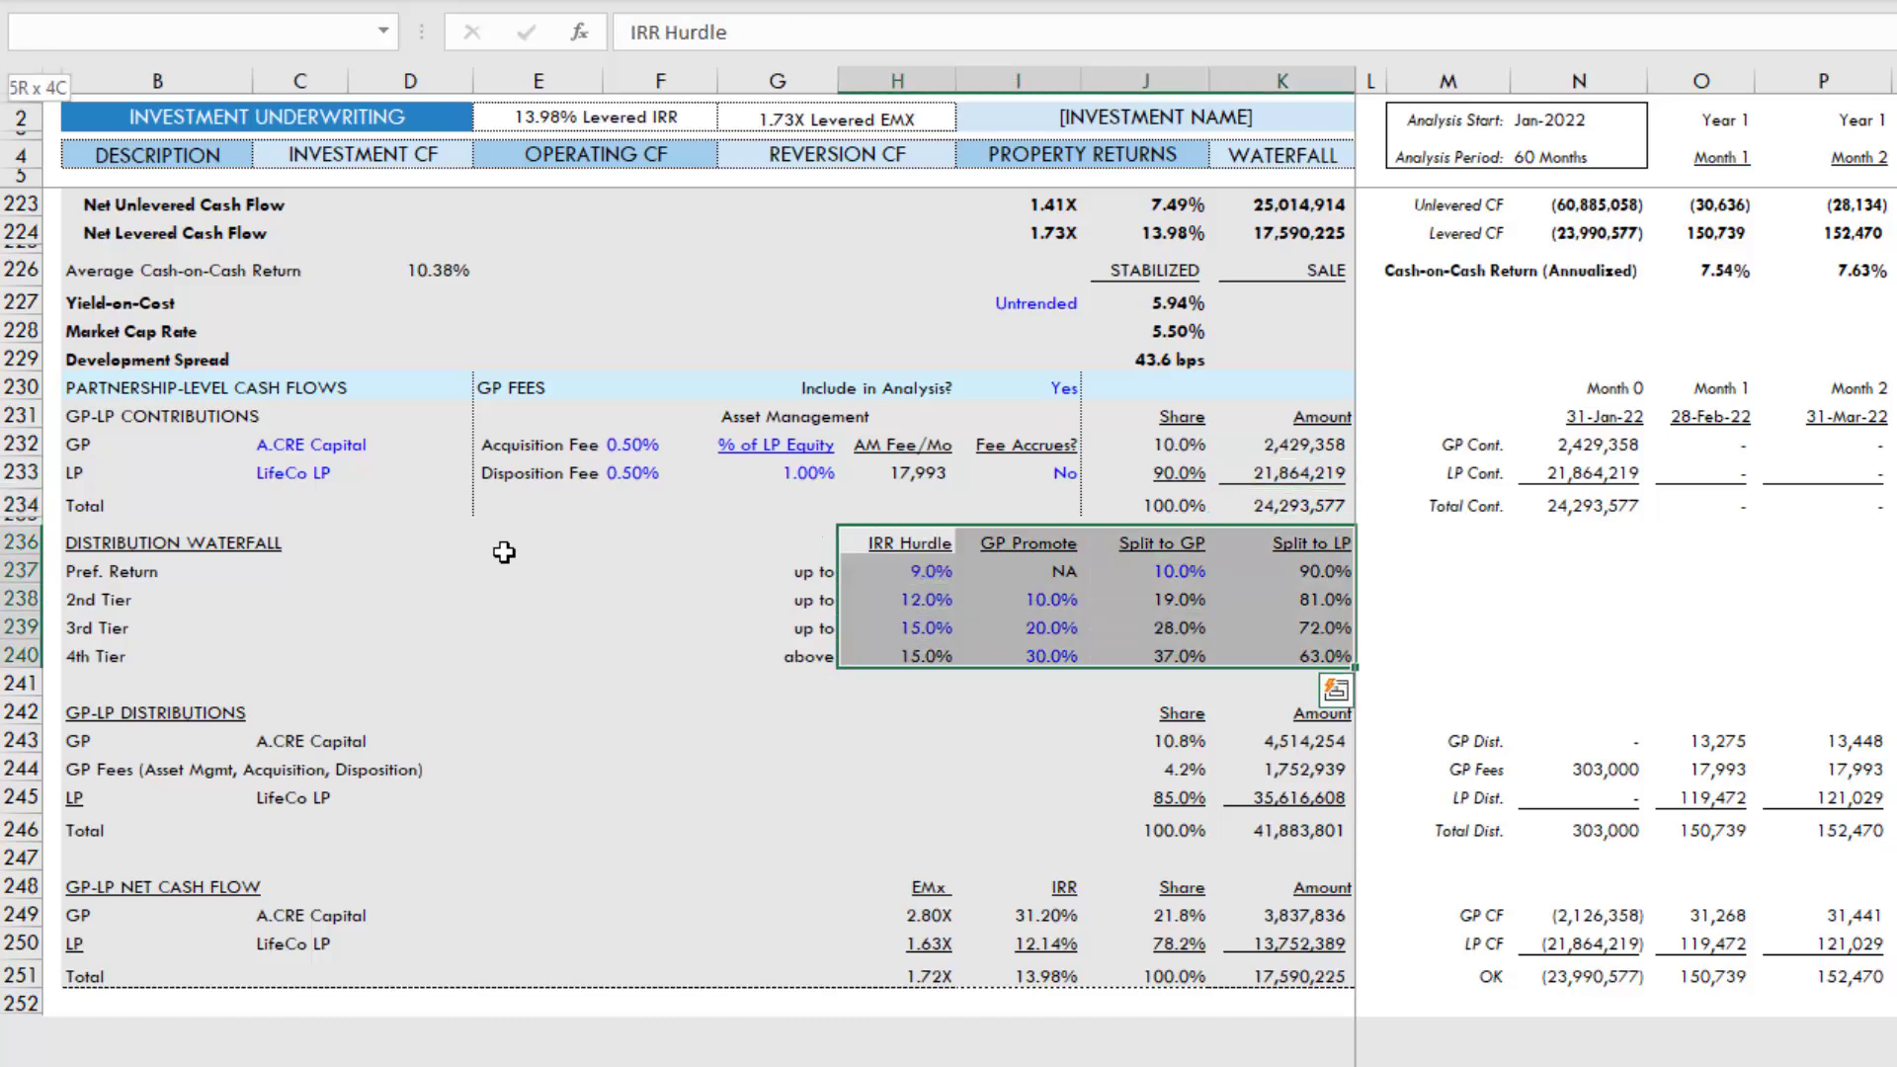
Examine the Pref. Return tier of the distribution waterfall across to its IRR hurdle.
key(Down)
key(Down)
key(Up)
key(Left)
key(Left)
key(Left)
key(Left)
key(Left)
key(Left)
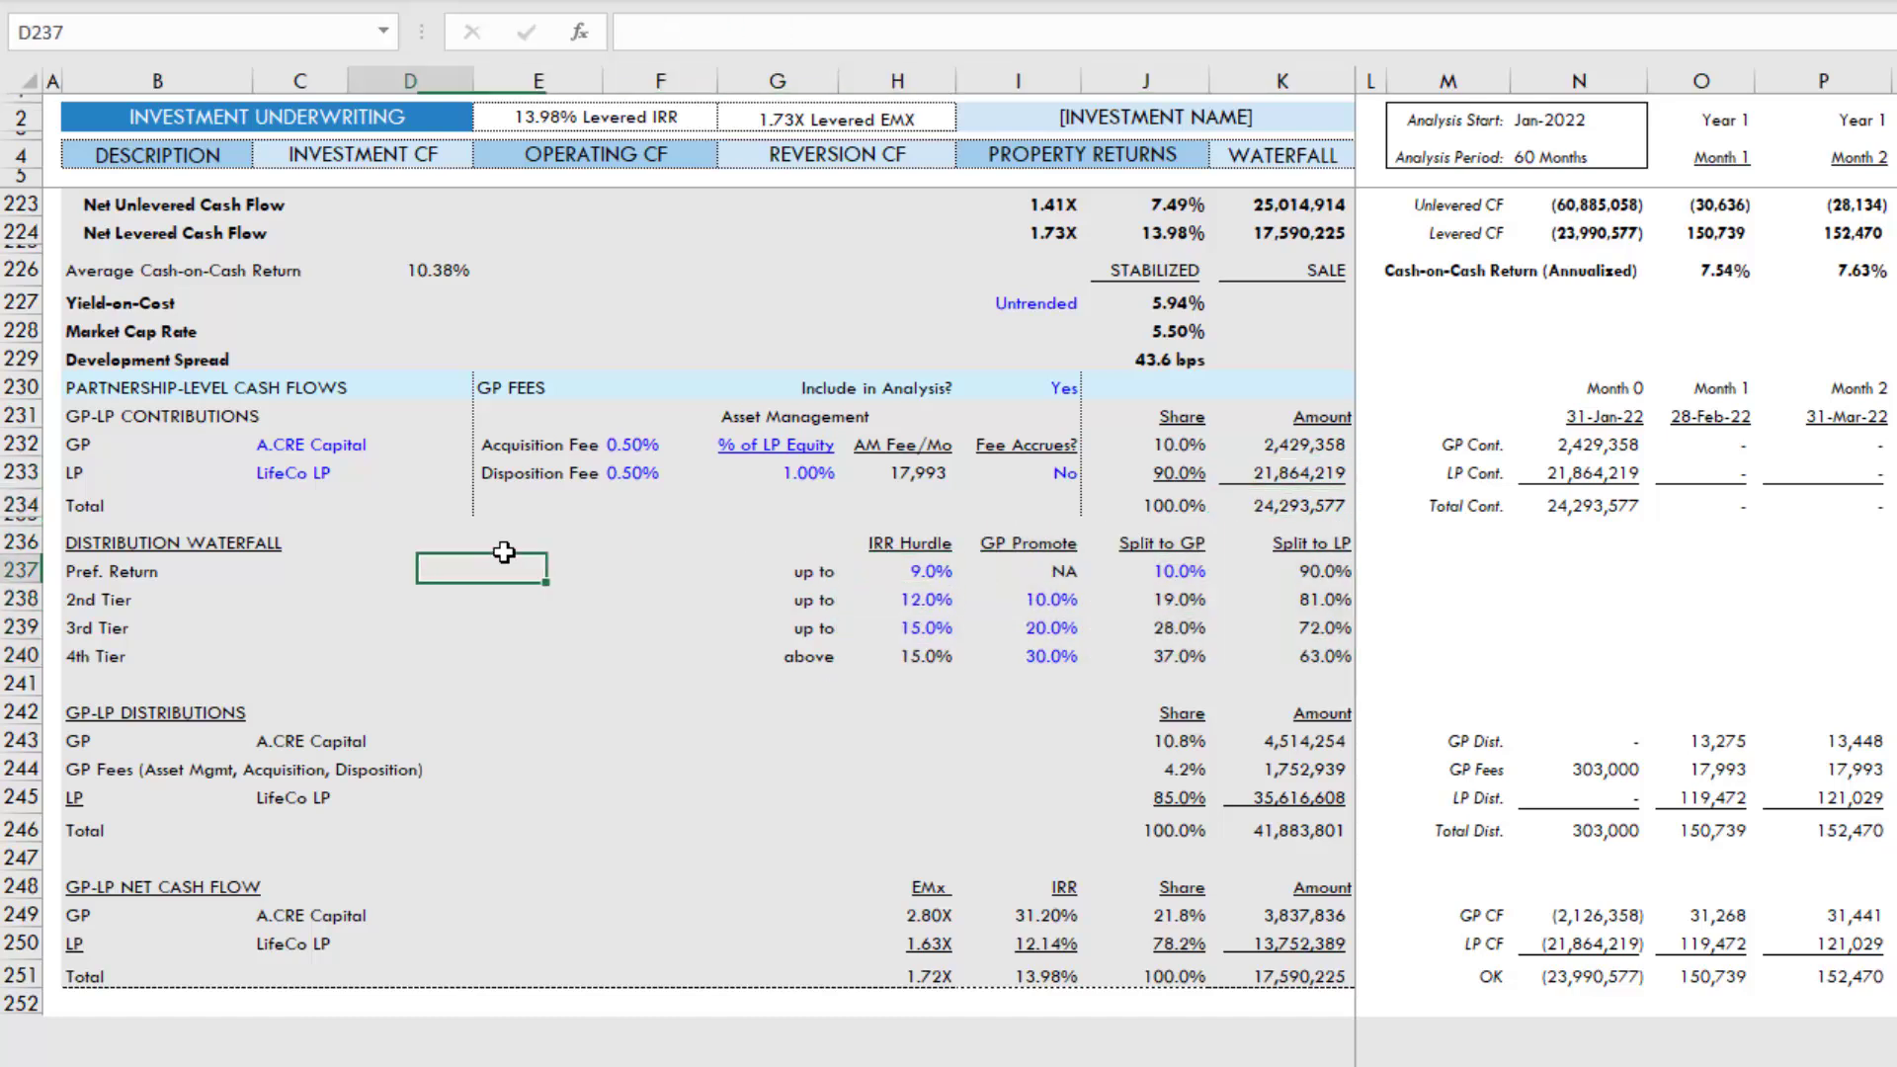
key(Right)
key(Right)
key(Right)
key(Right)
key(Right)
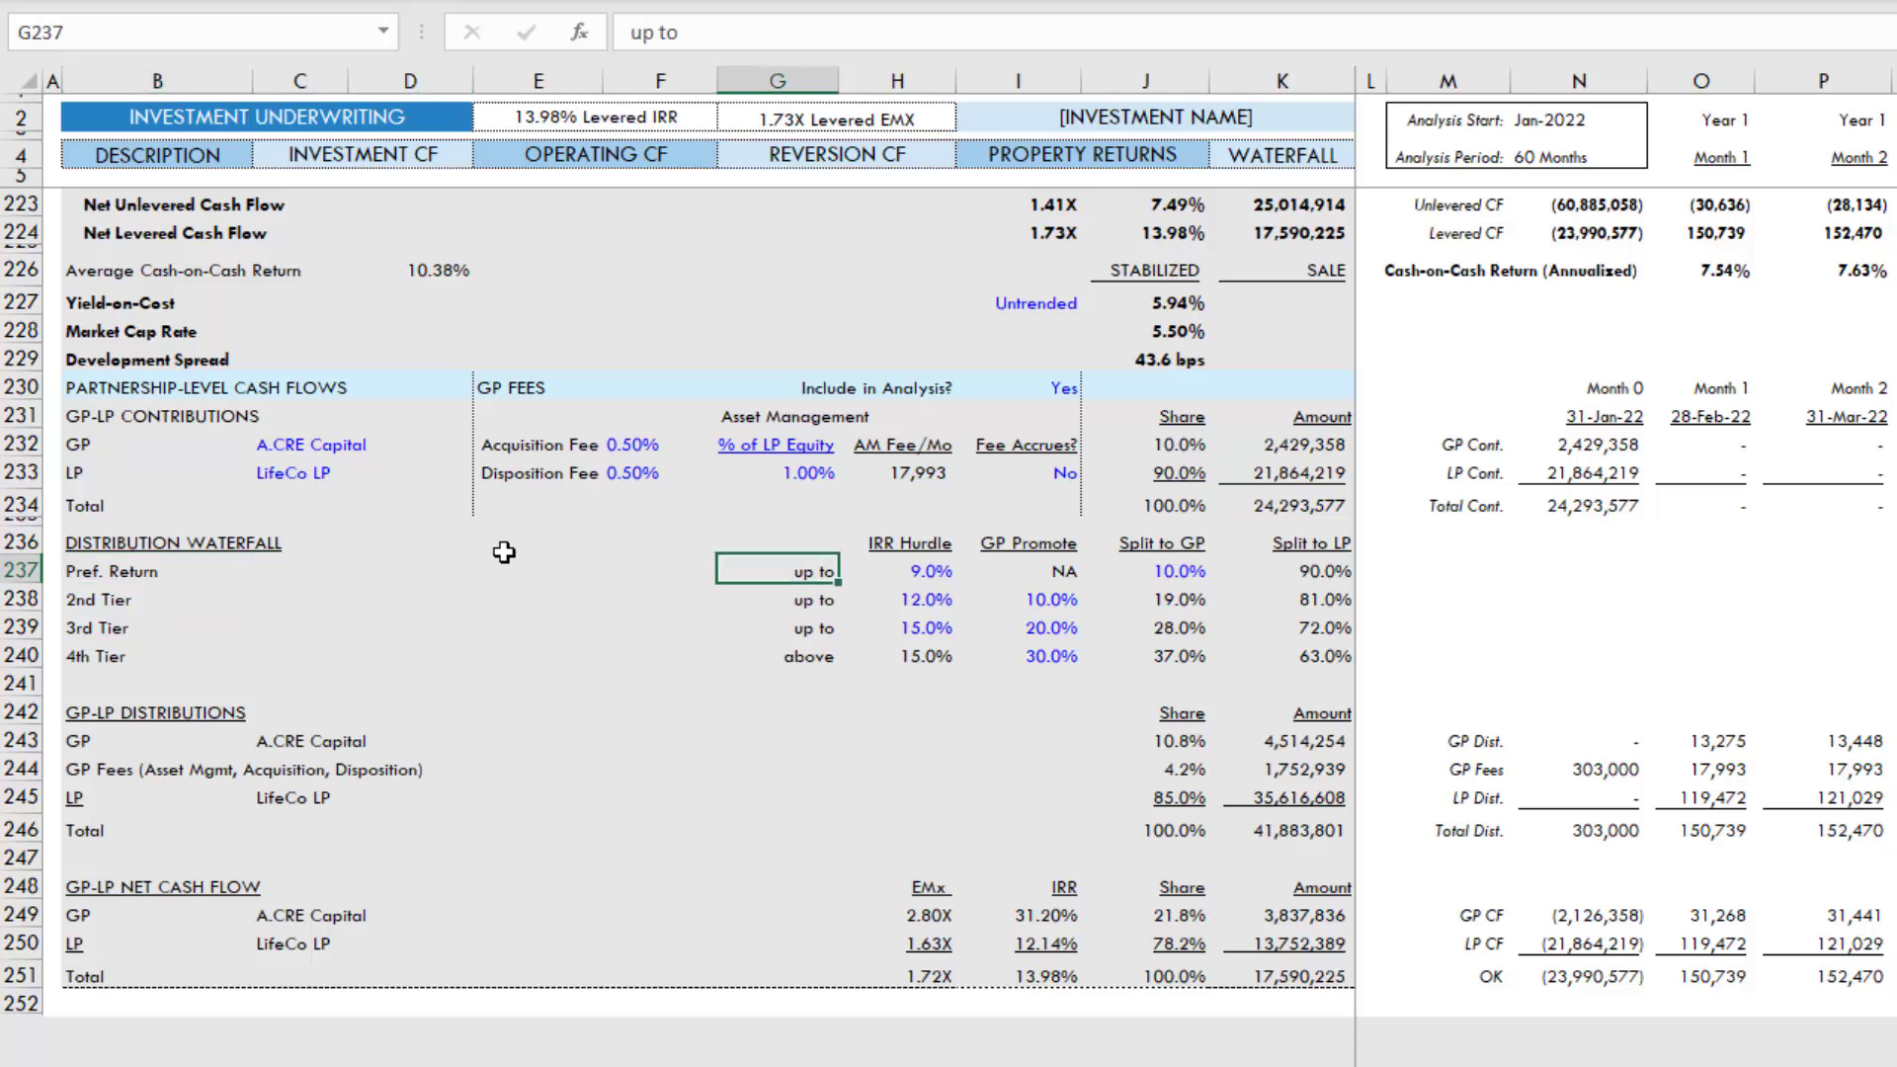
key(Right)
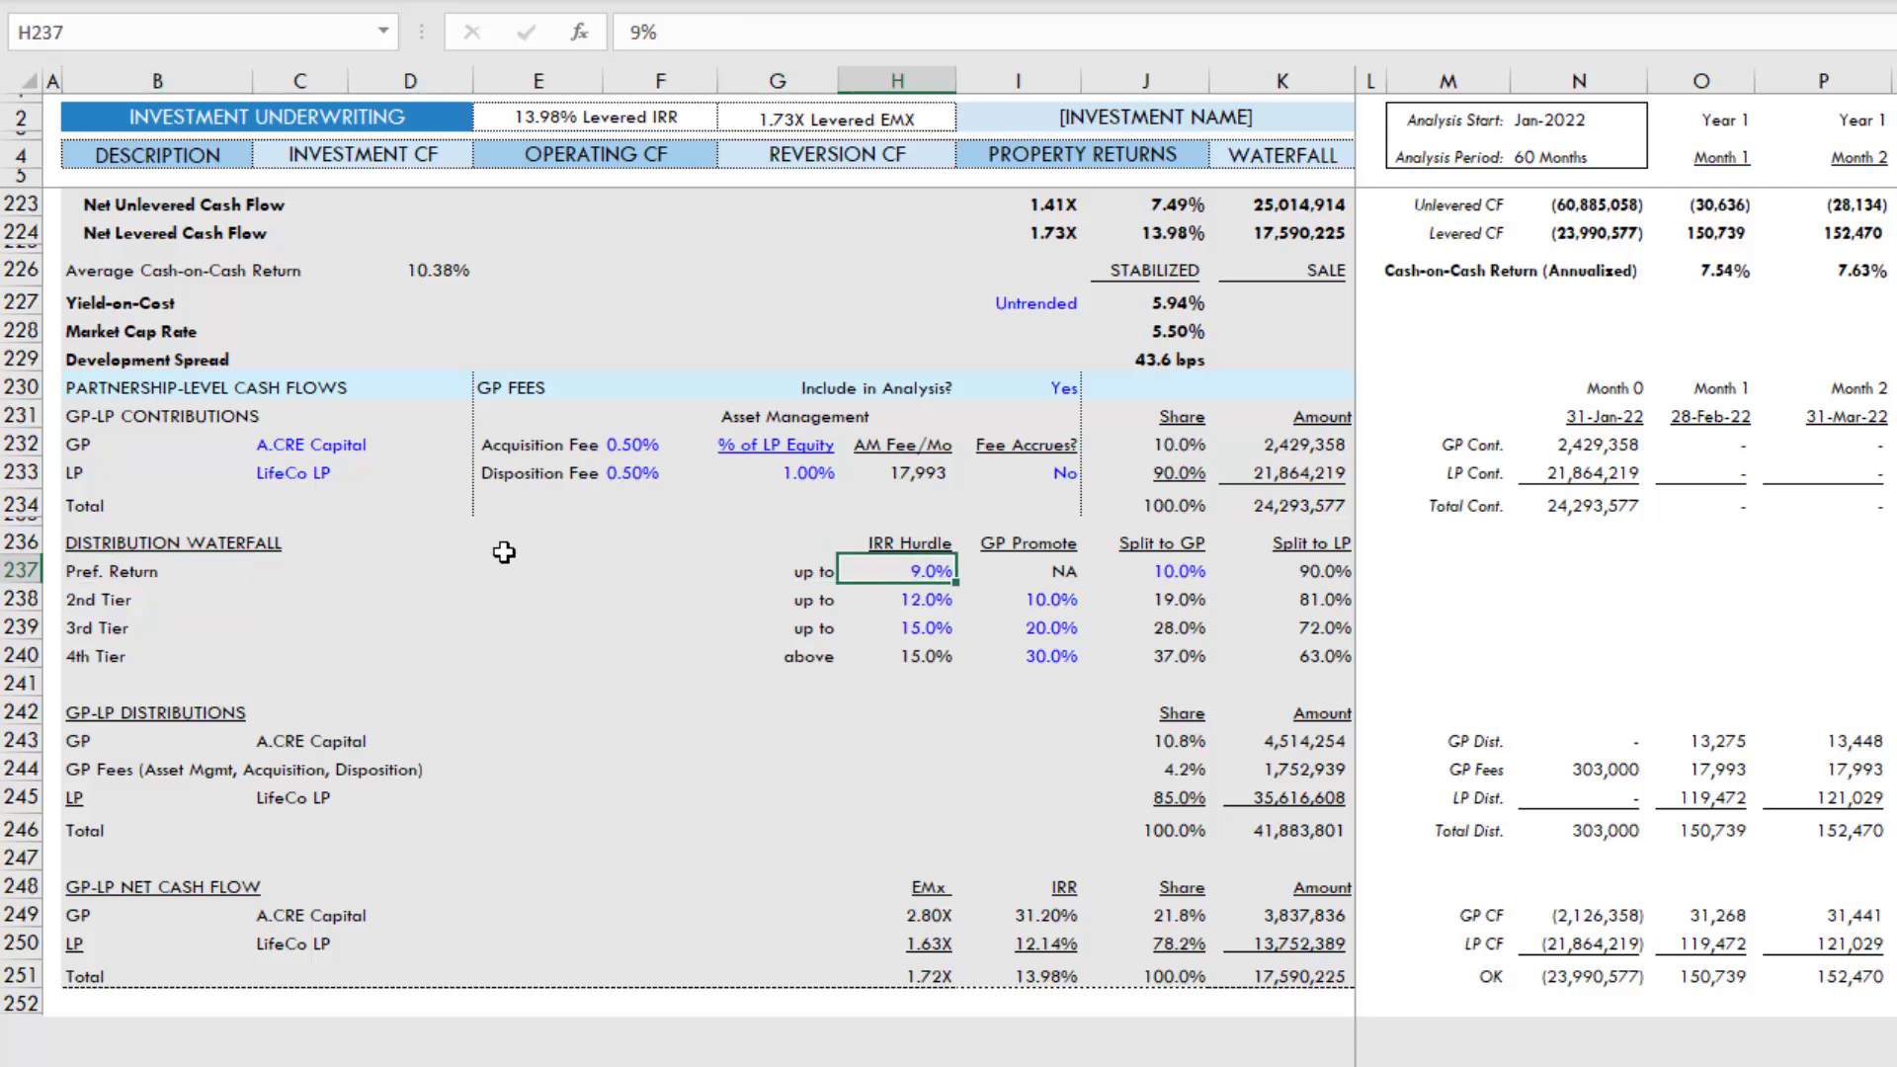
Compare the formulas behind the Pref. Return tier's split to GP and split to LP.
key(Right)
key(Right)
key(Right)
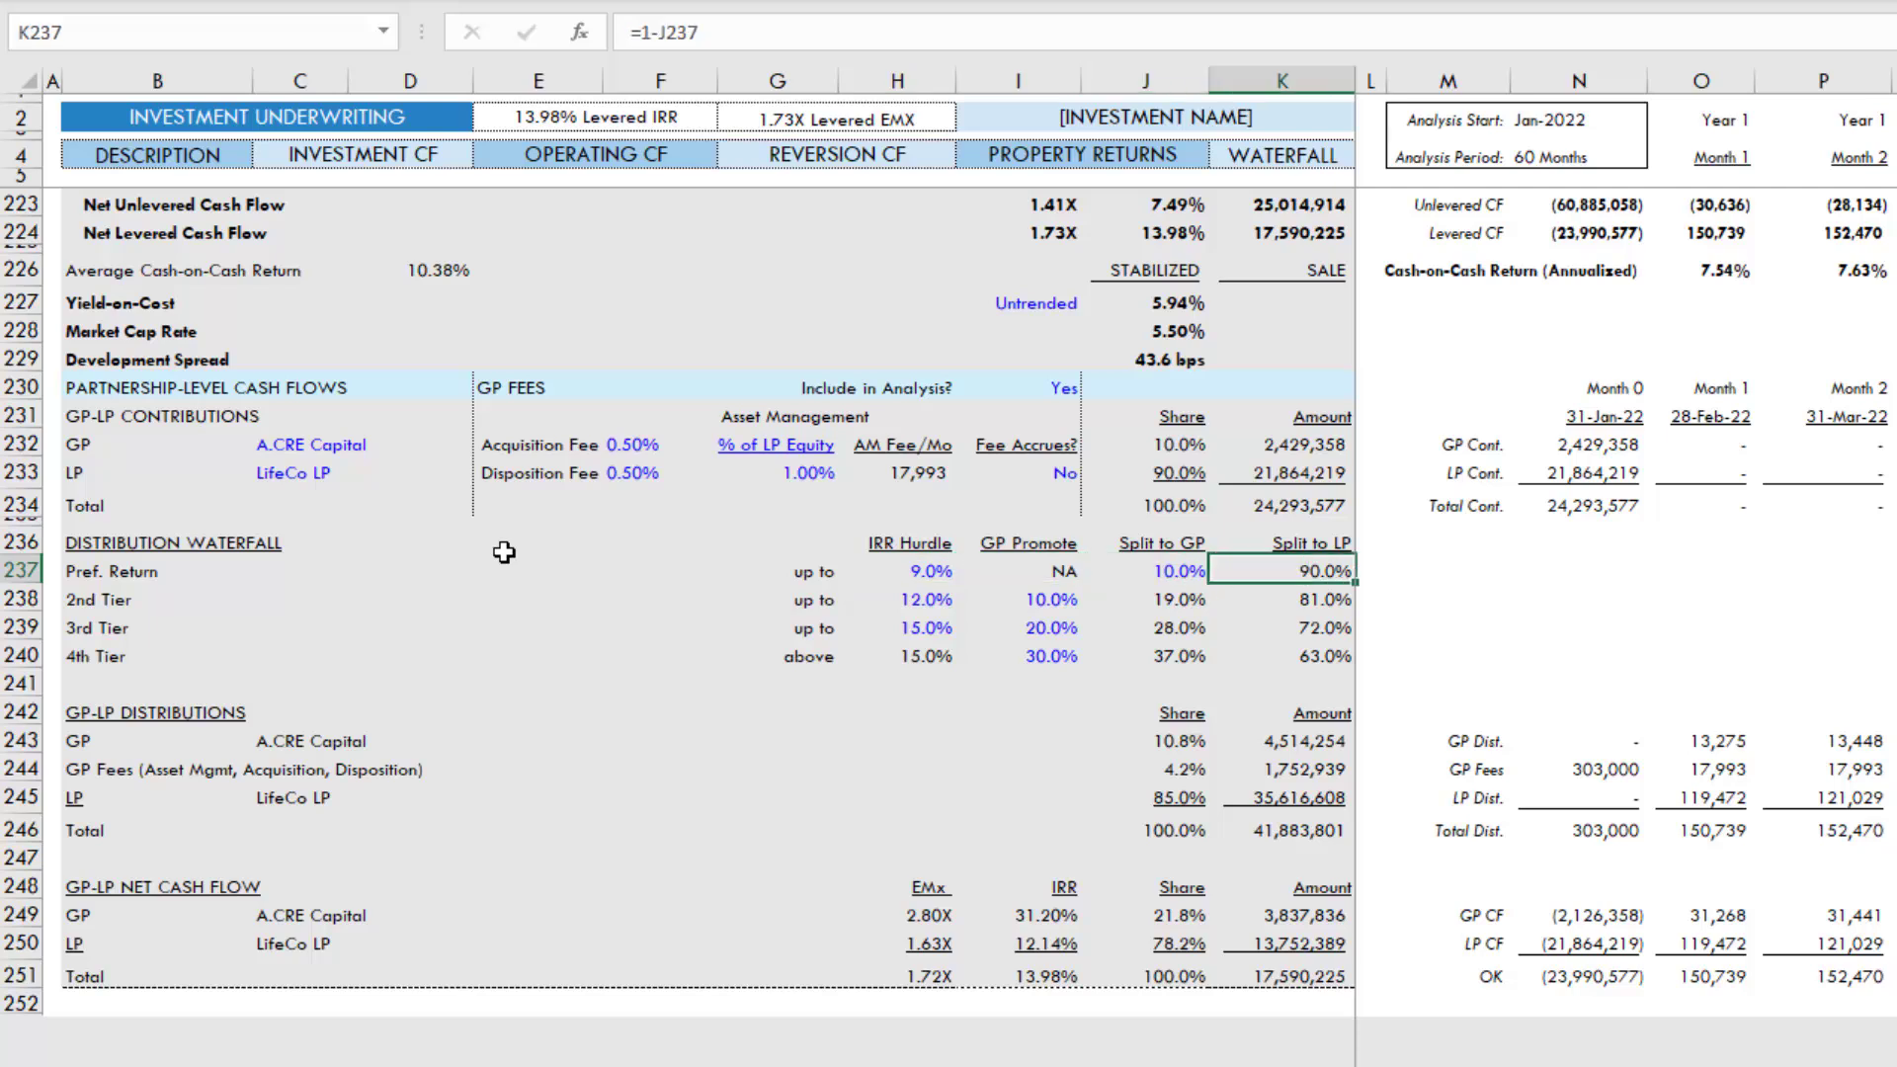
key(Left)
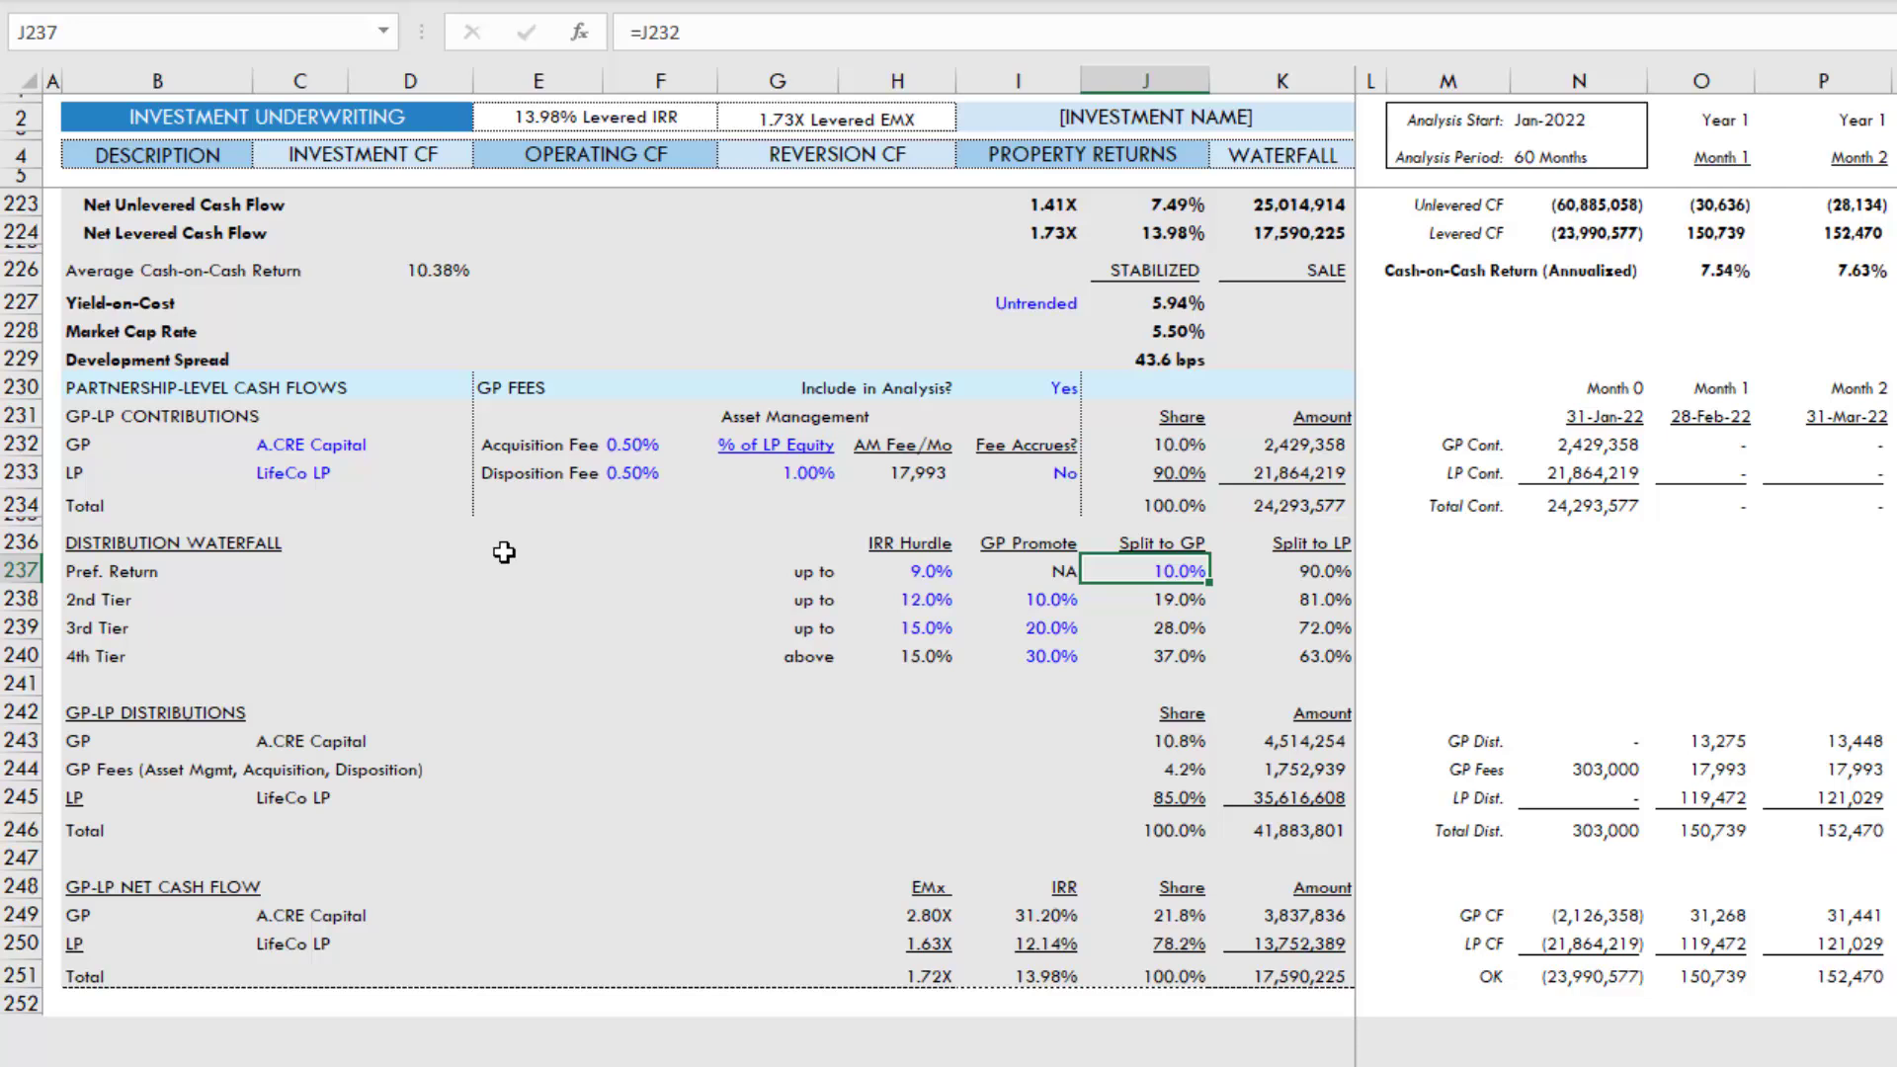
key(Right)
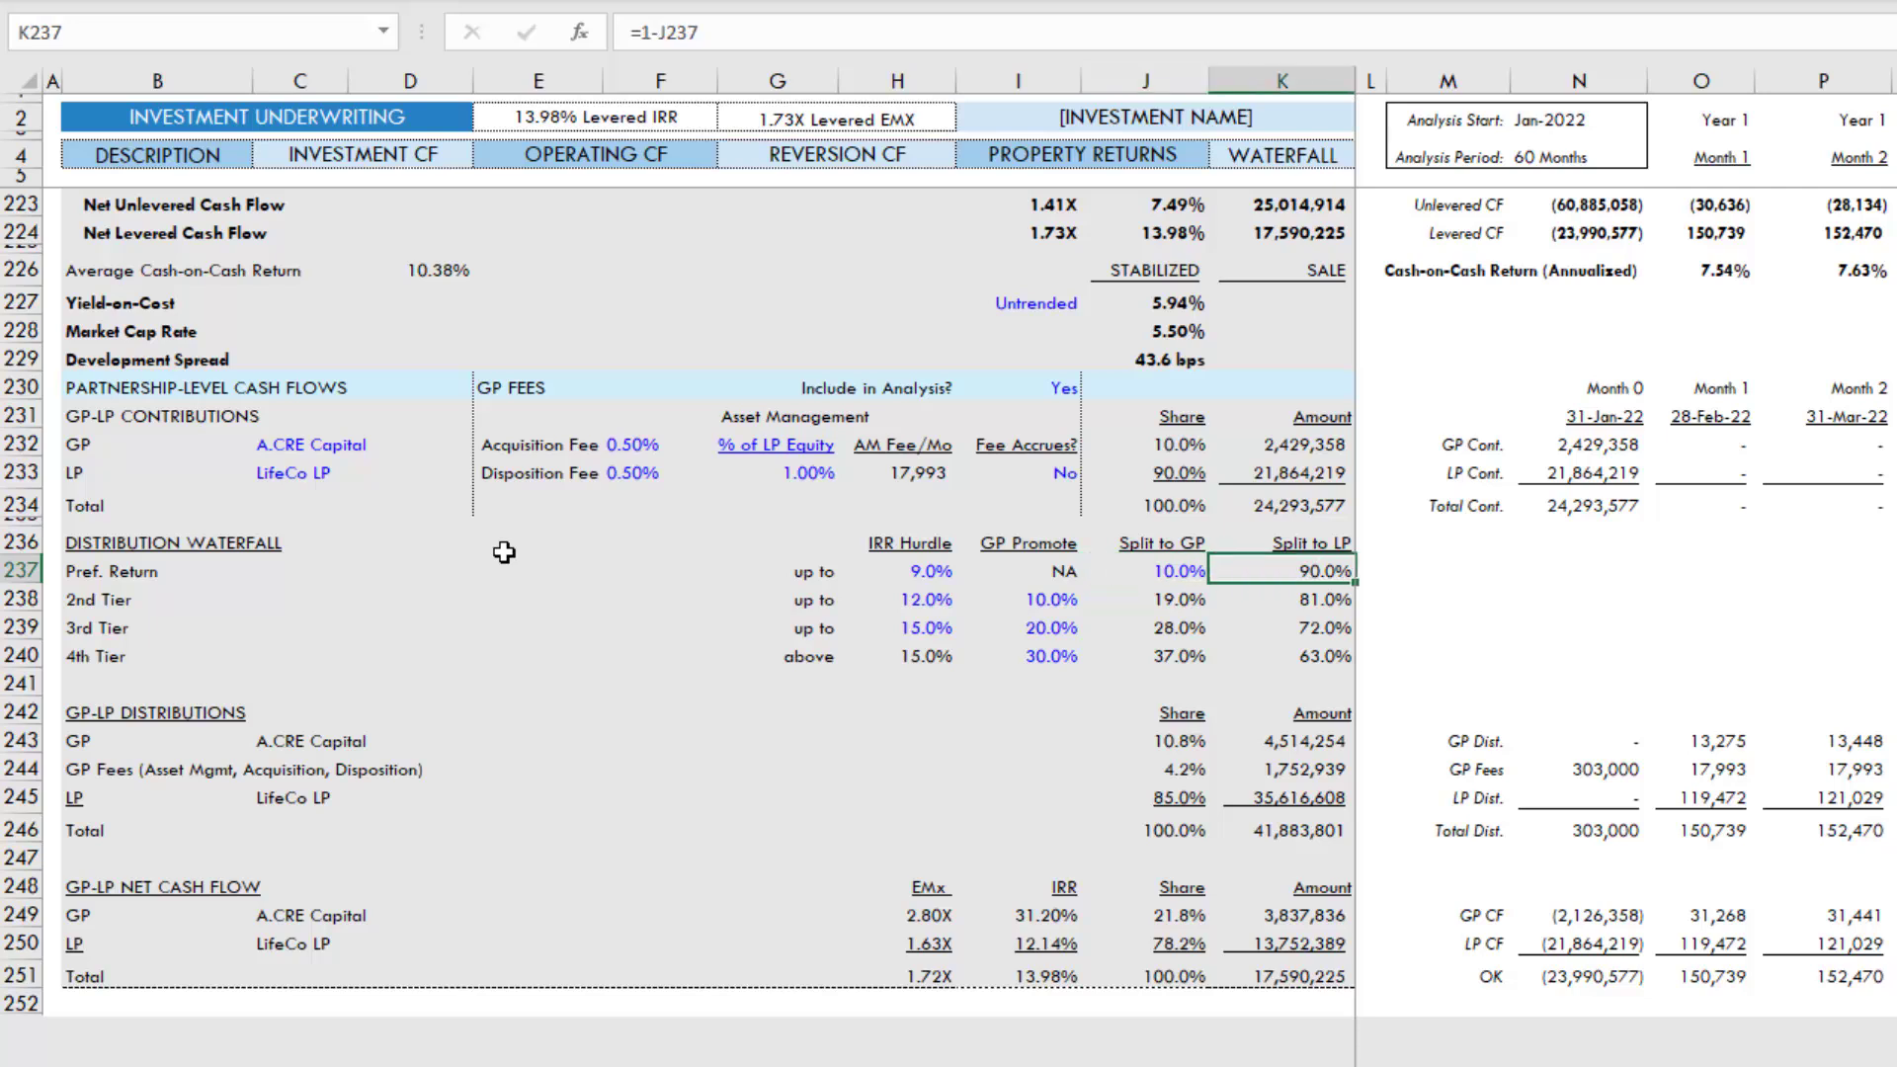
key(Left)
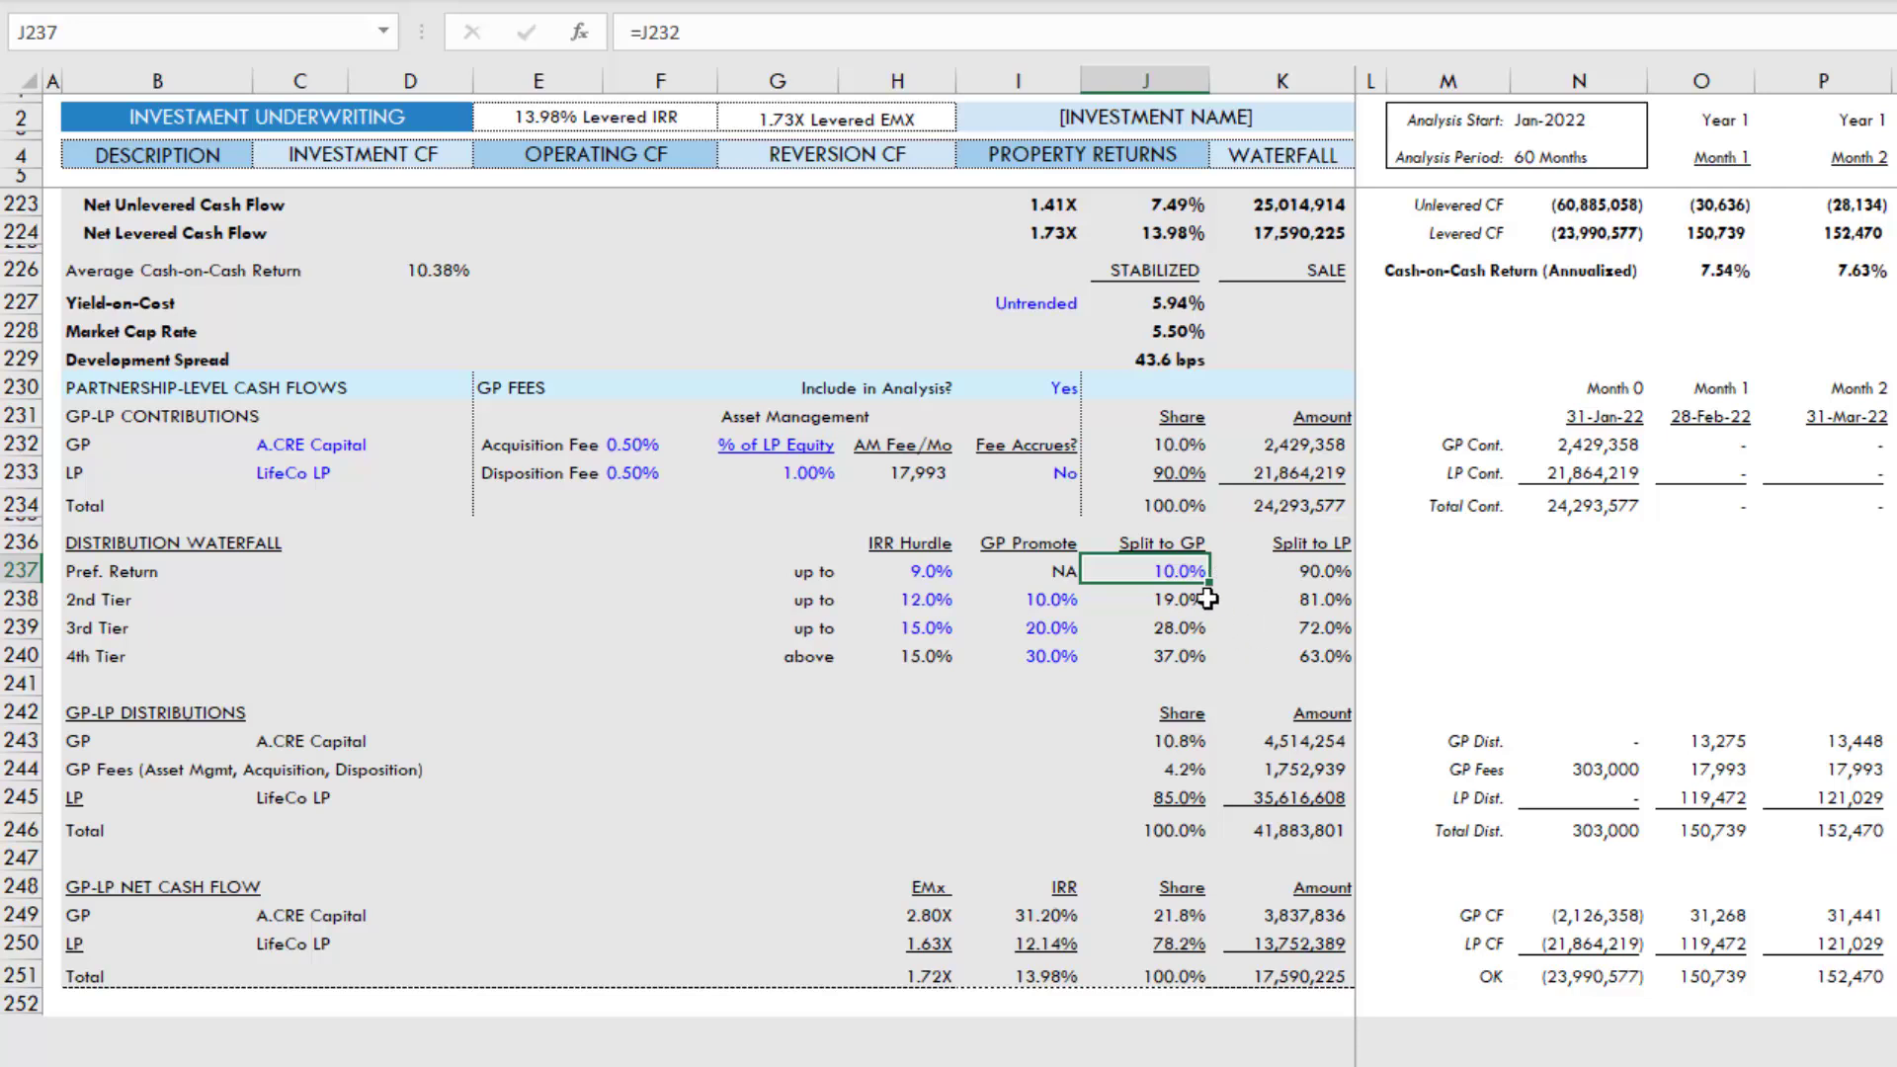
click(1284, 573)
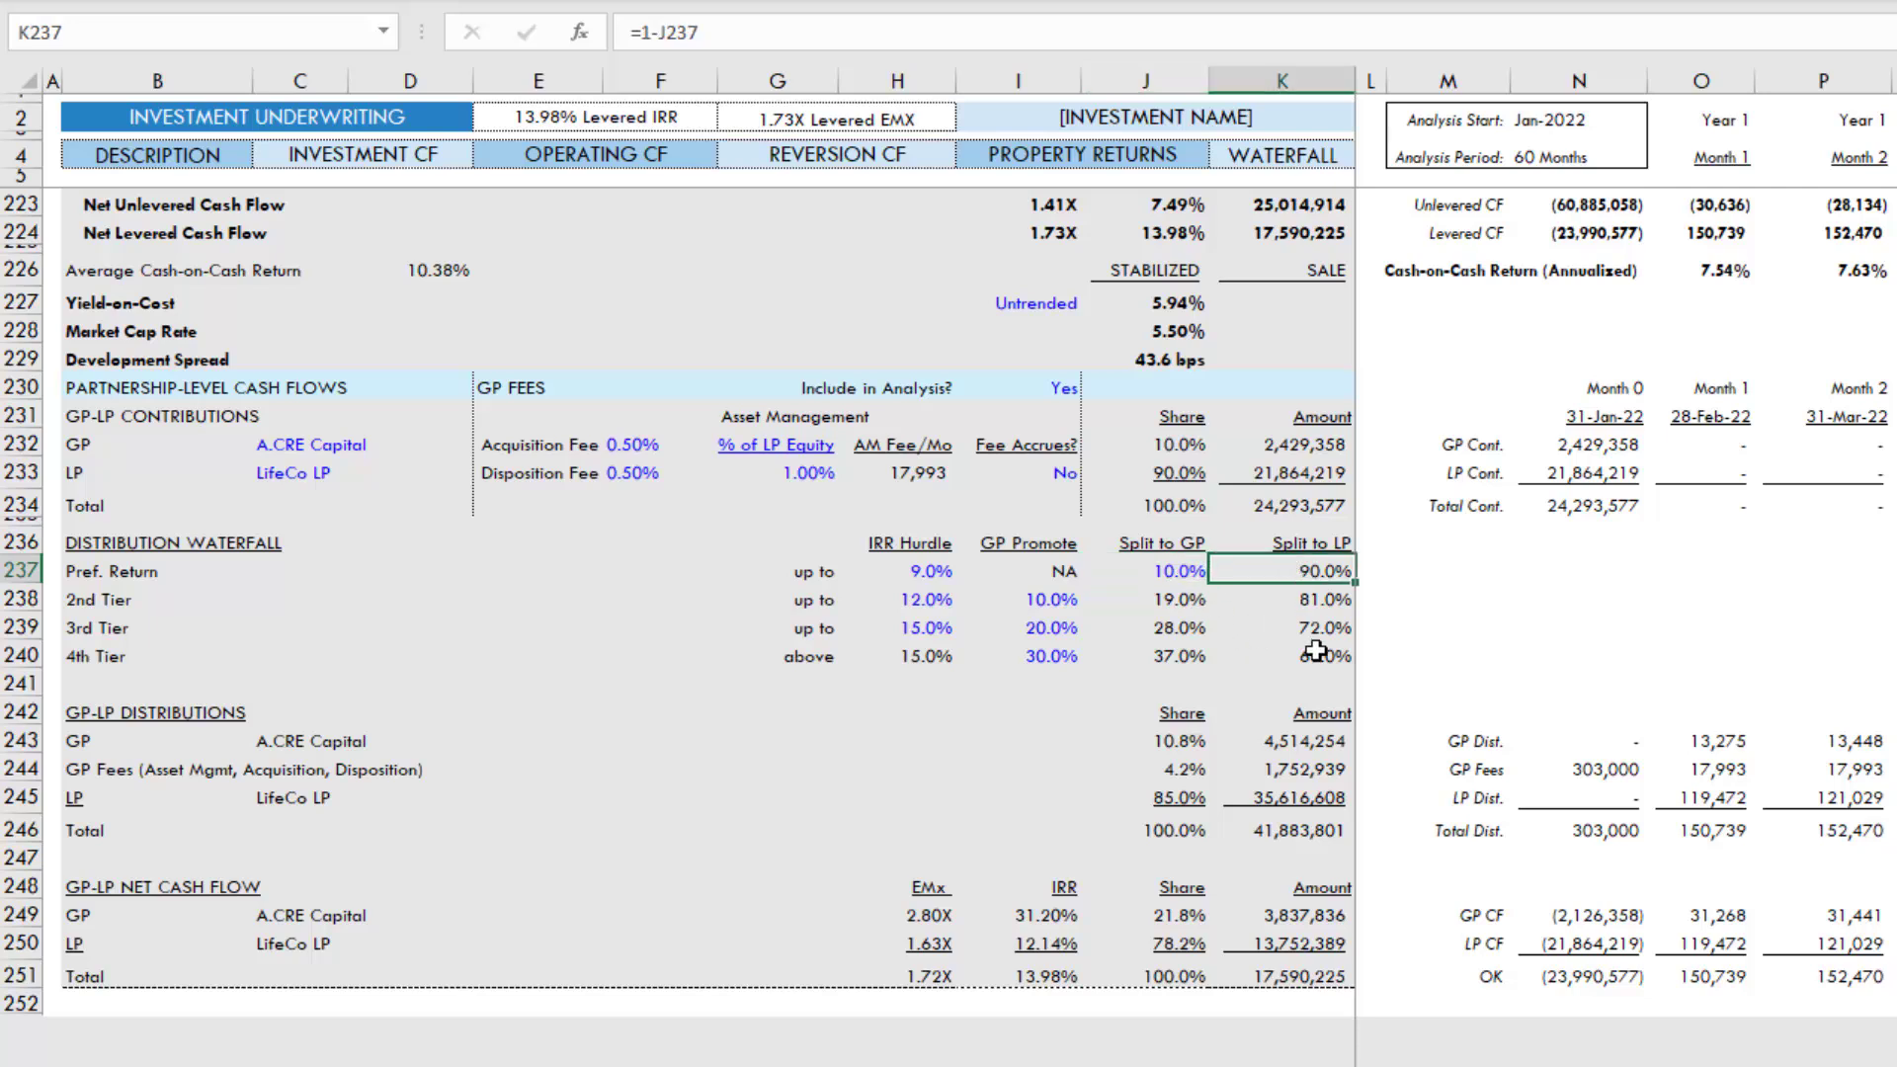
Try the Pref. Return tier's split to GP at 0% and at 5%, and undo both changes.
click(1182, 571)
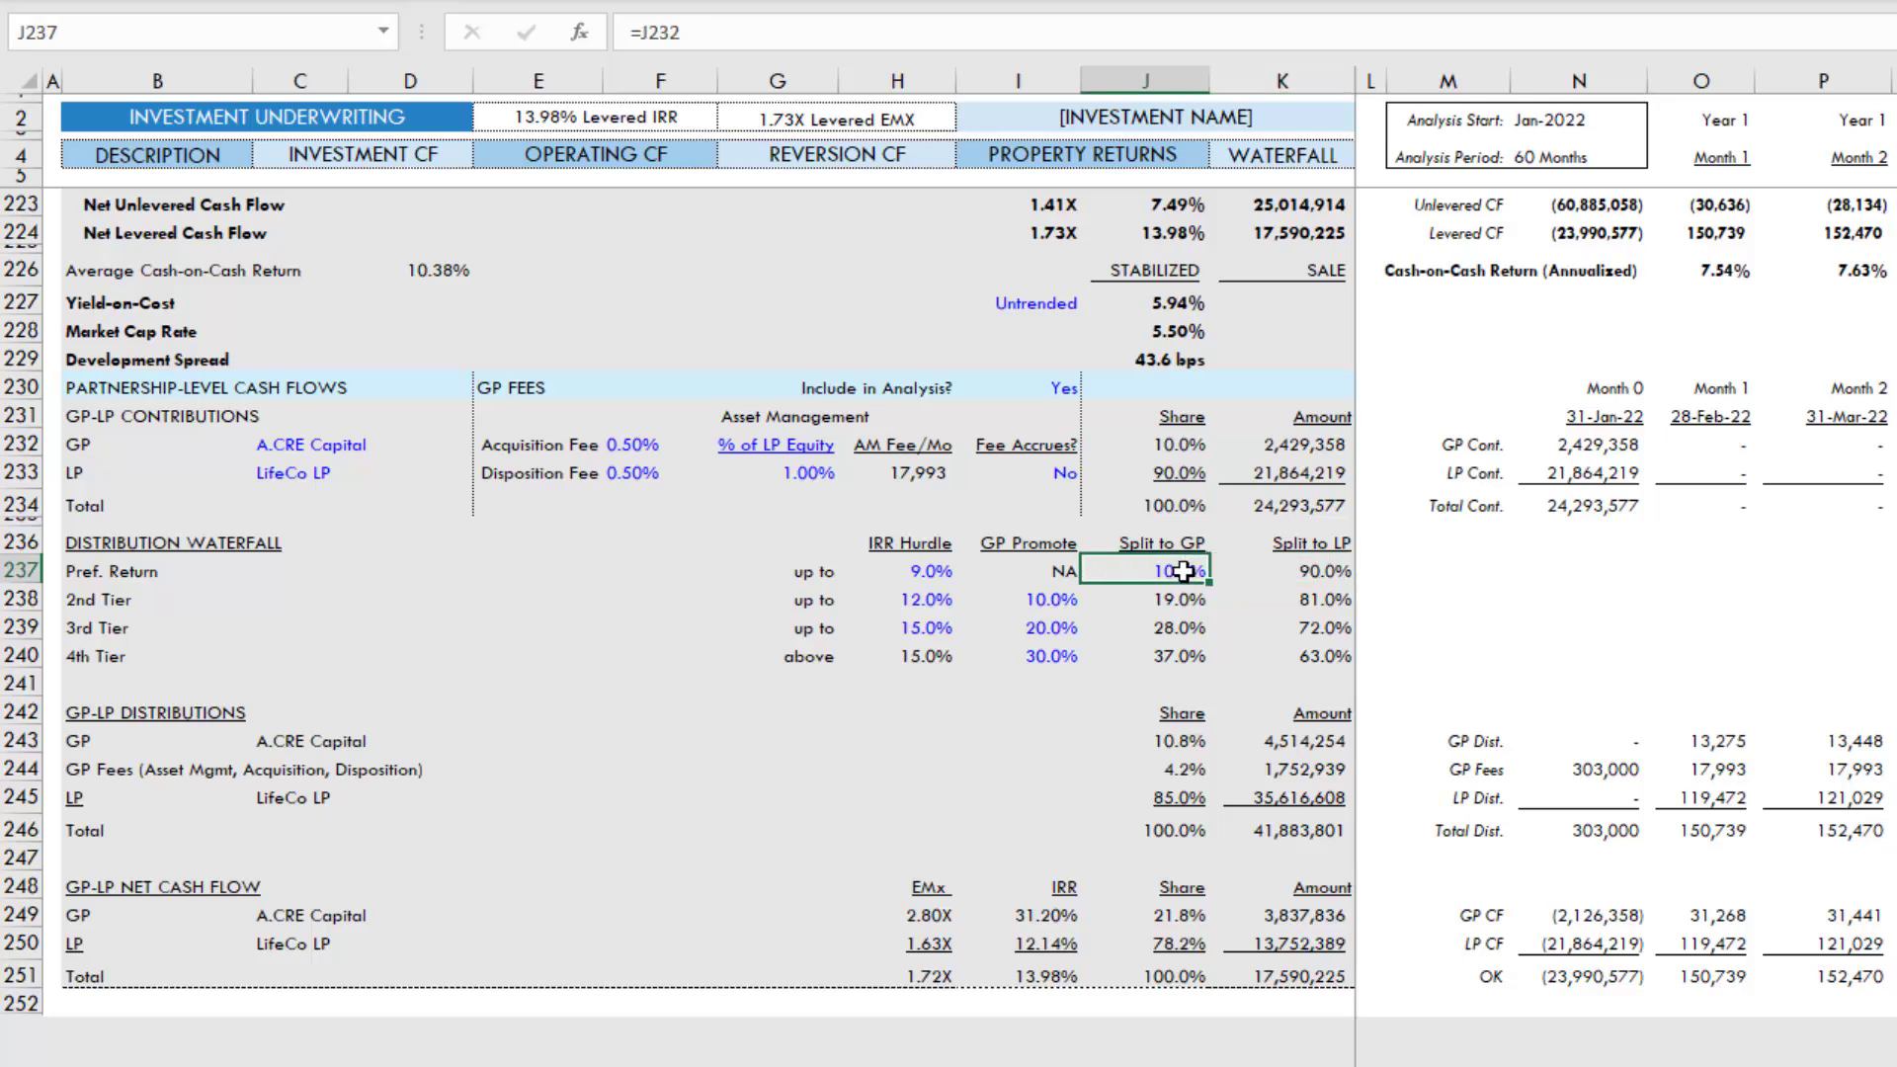
click(1314, 571)
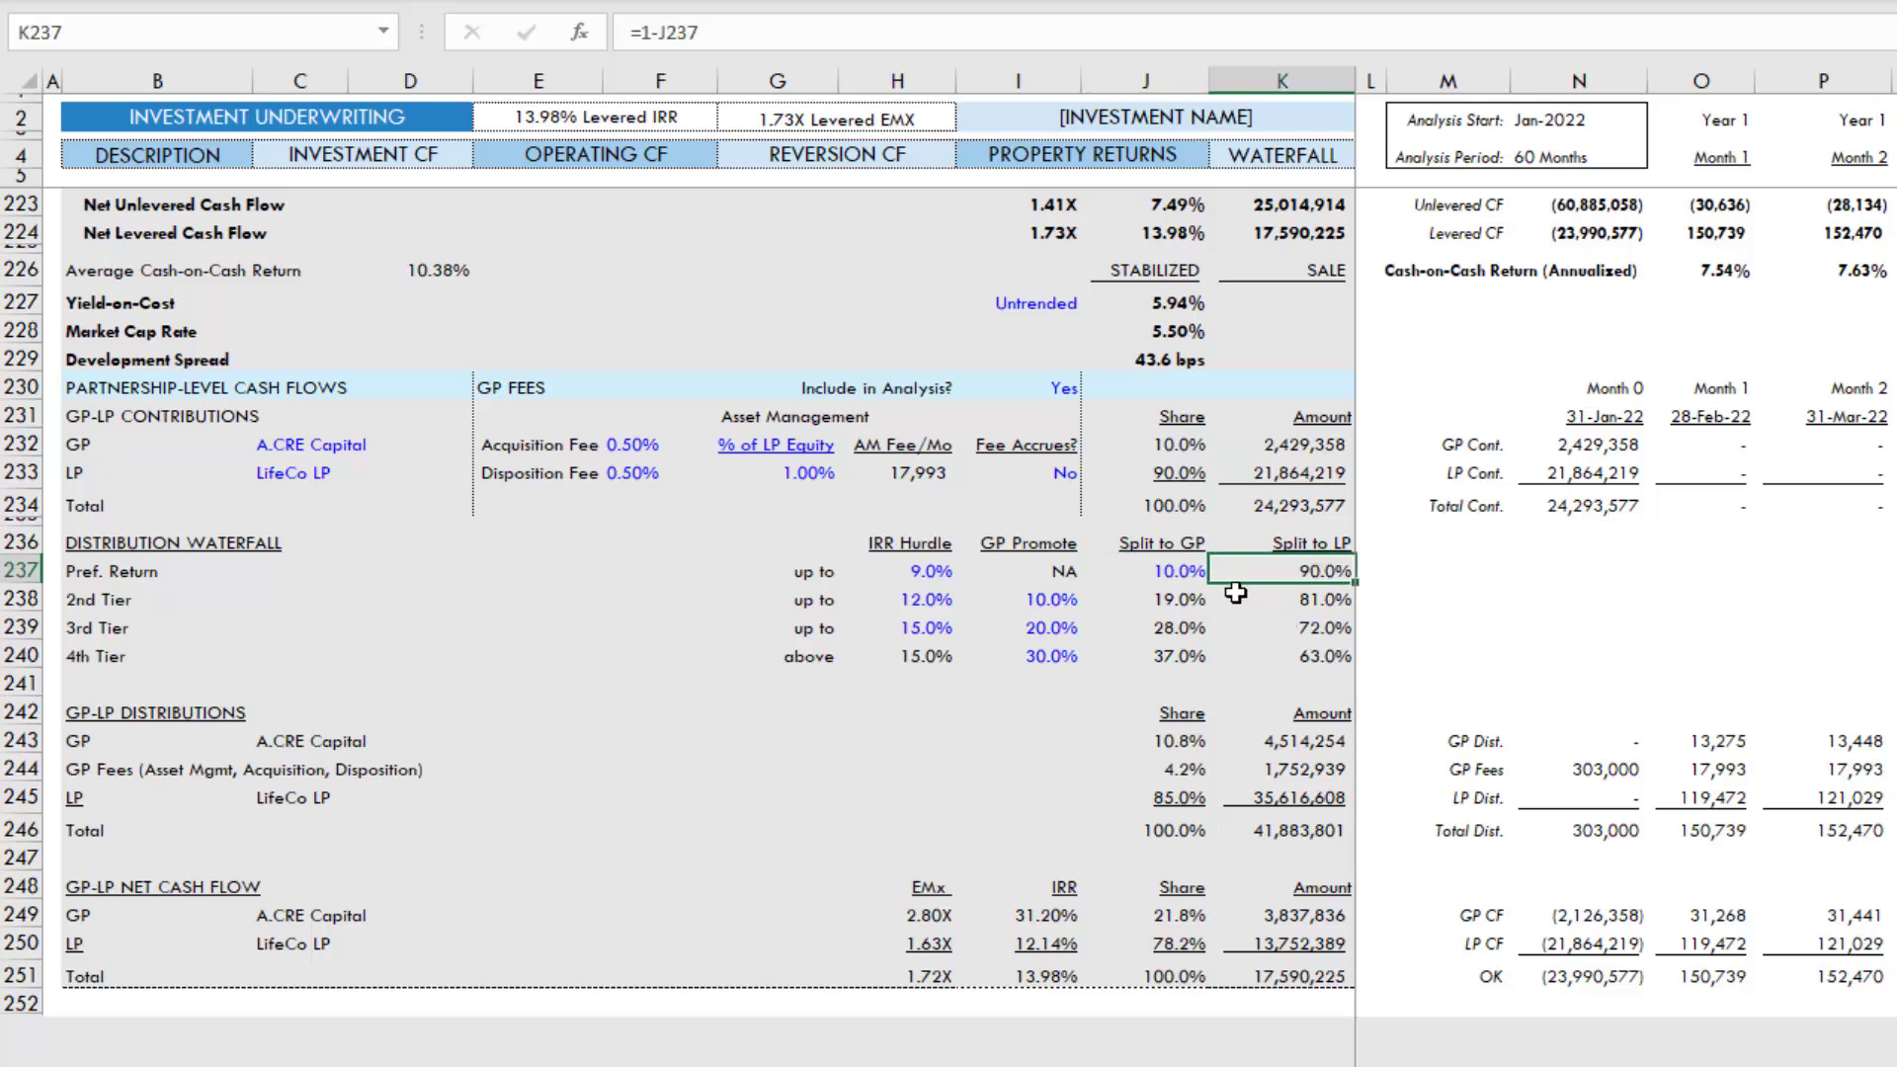
click(1200, 575)
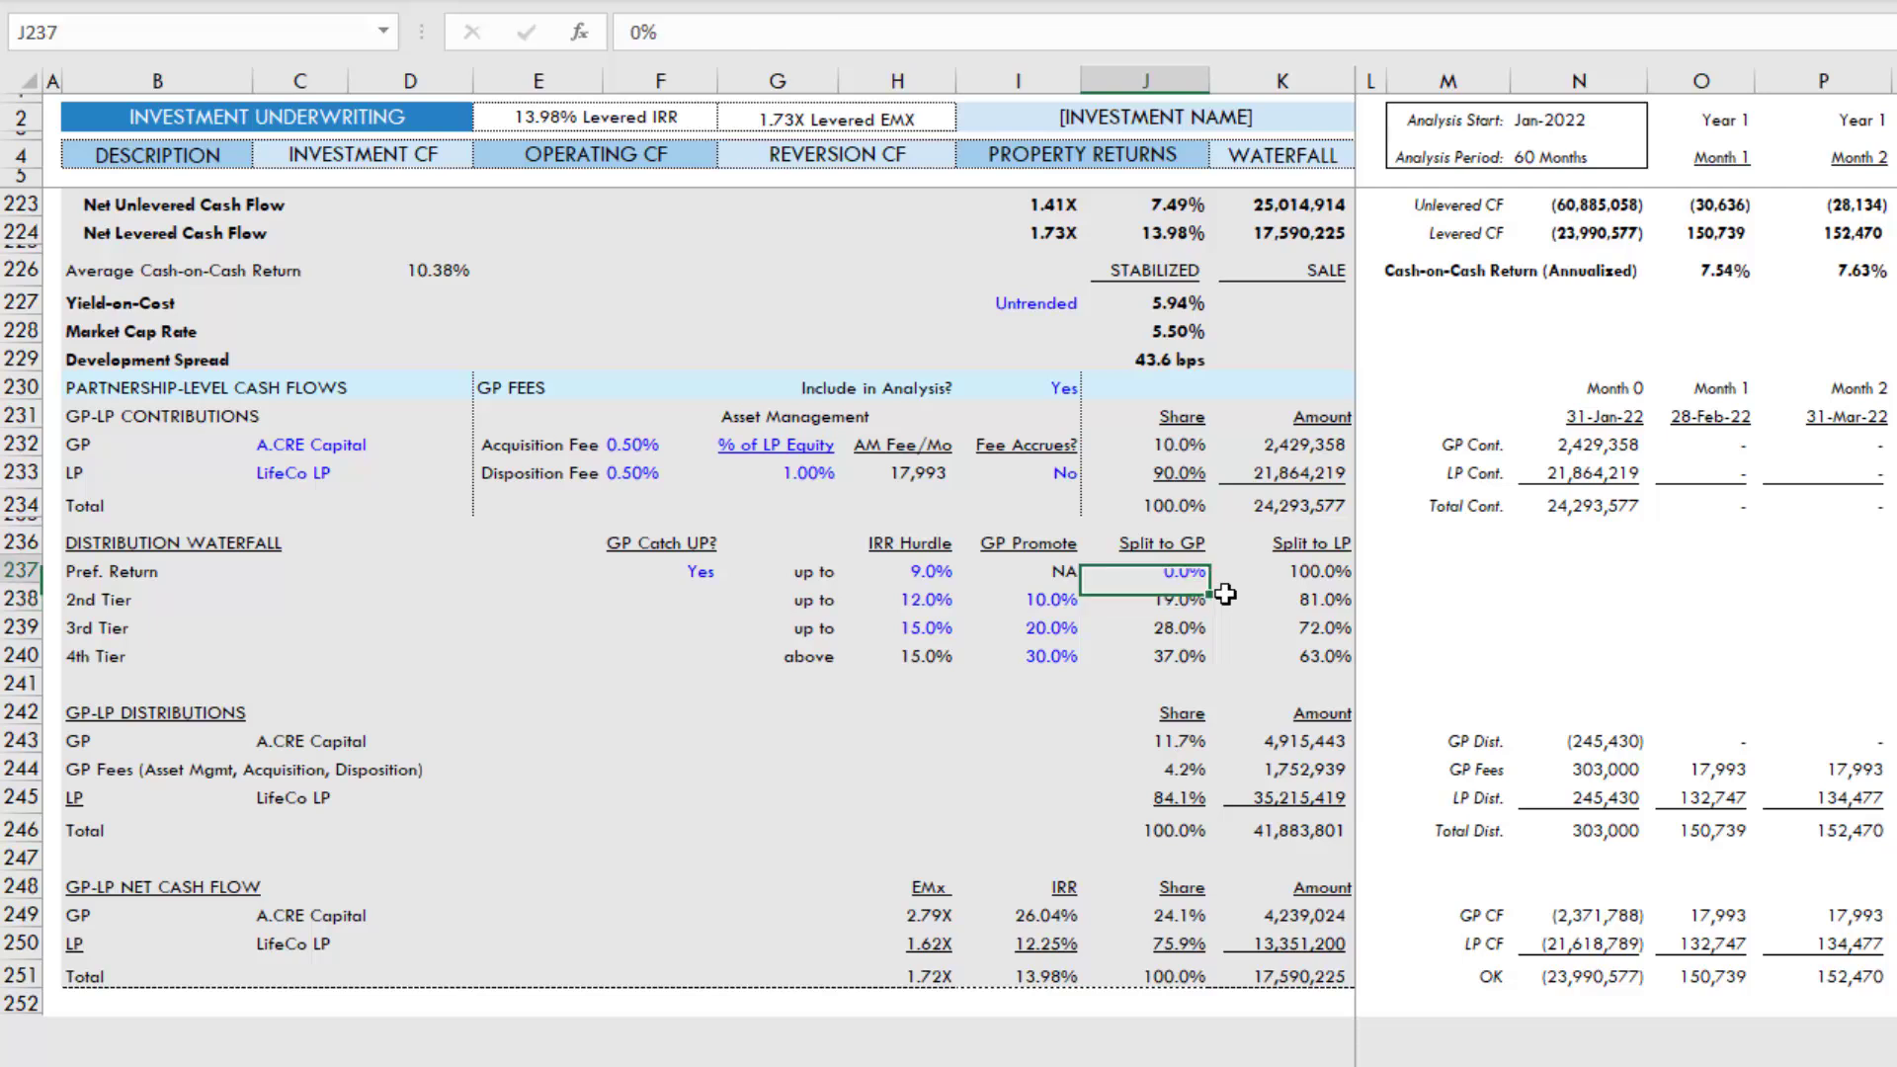
text(5)
key(Return)
key(Up)
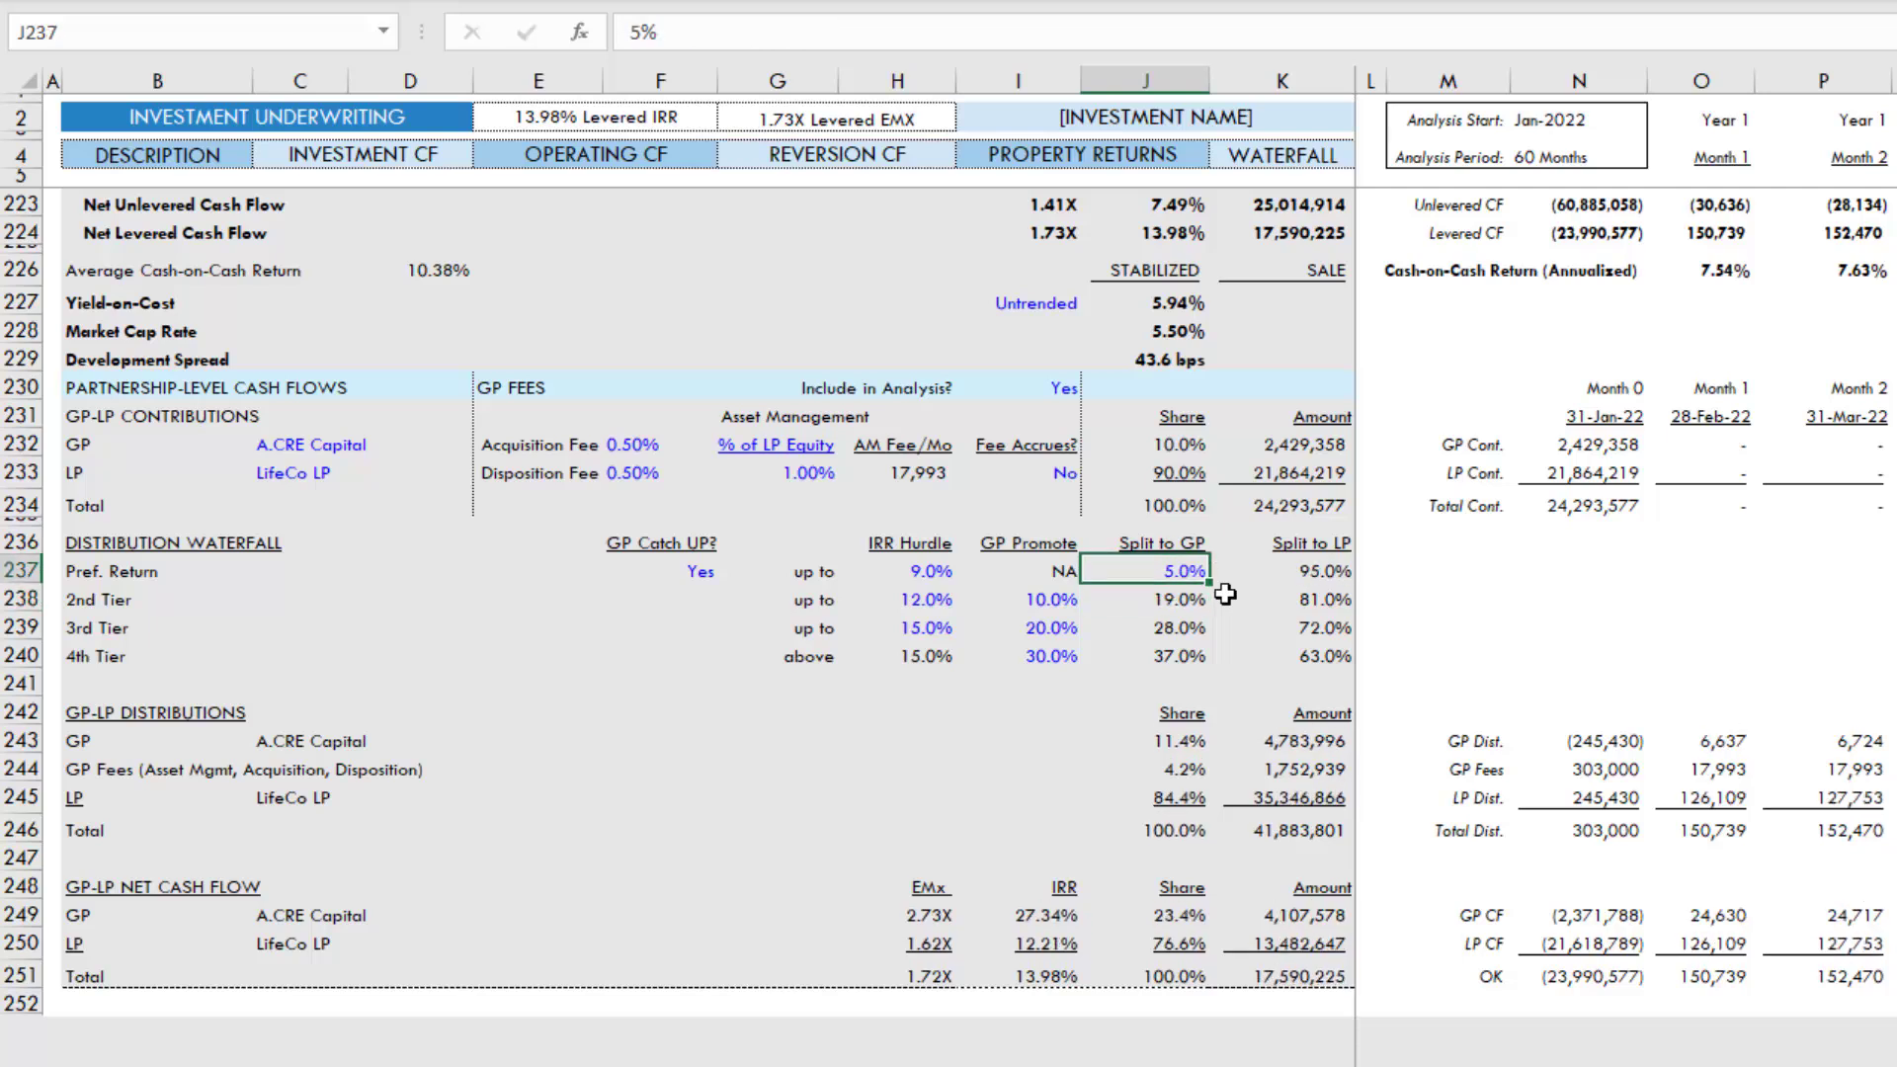
key(ctrl+z)
key(ctrl+z)
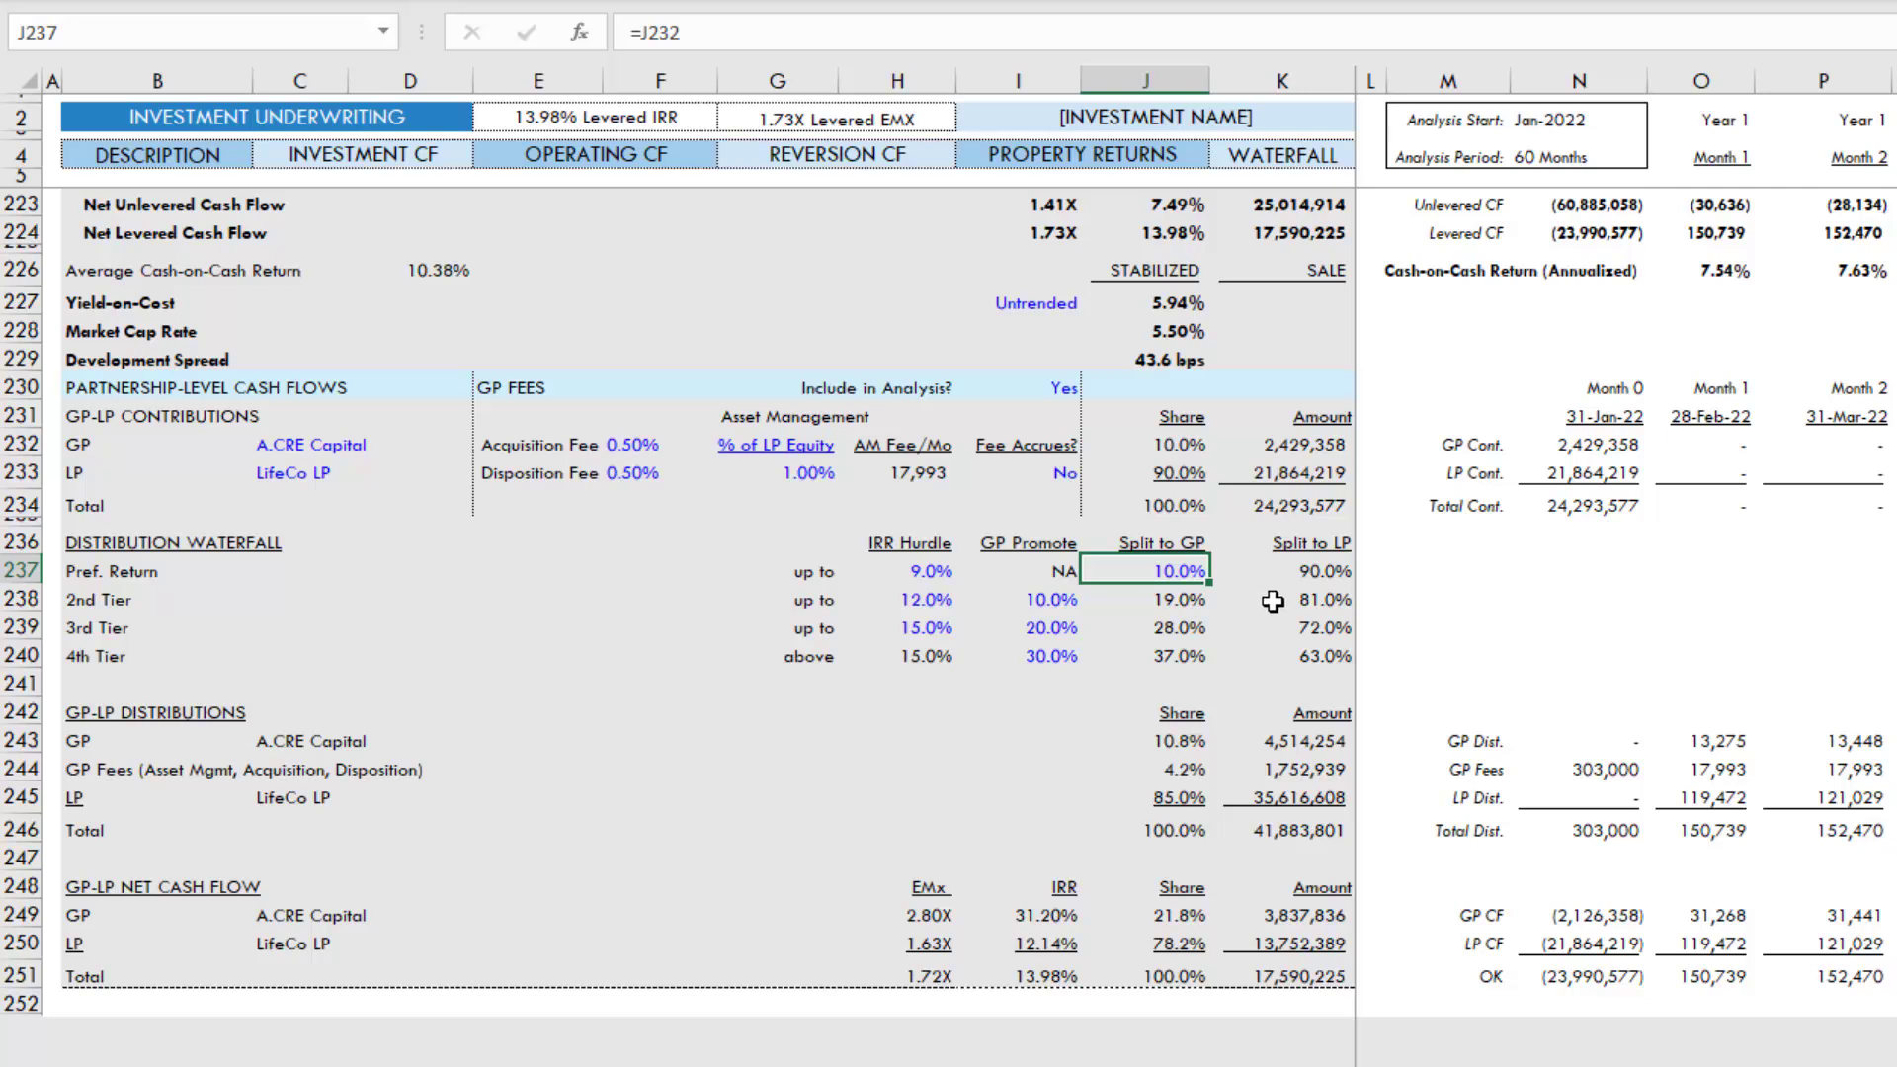
Examine the 2nd Tier of the distribution waterfall across its IRR hurdle and GP promote.
key(Left)
key(Left)
key(Left)
key(Left)
key(Left)
key(Left)
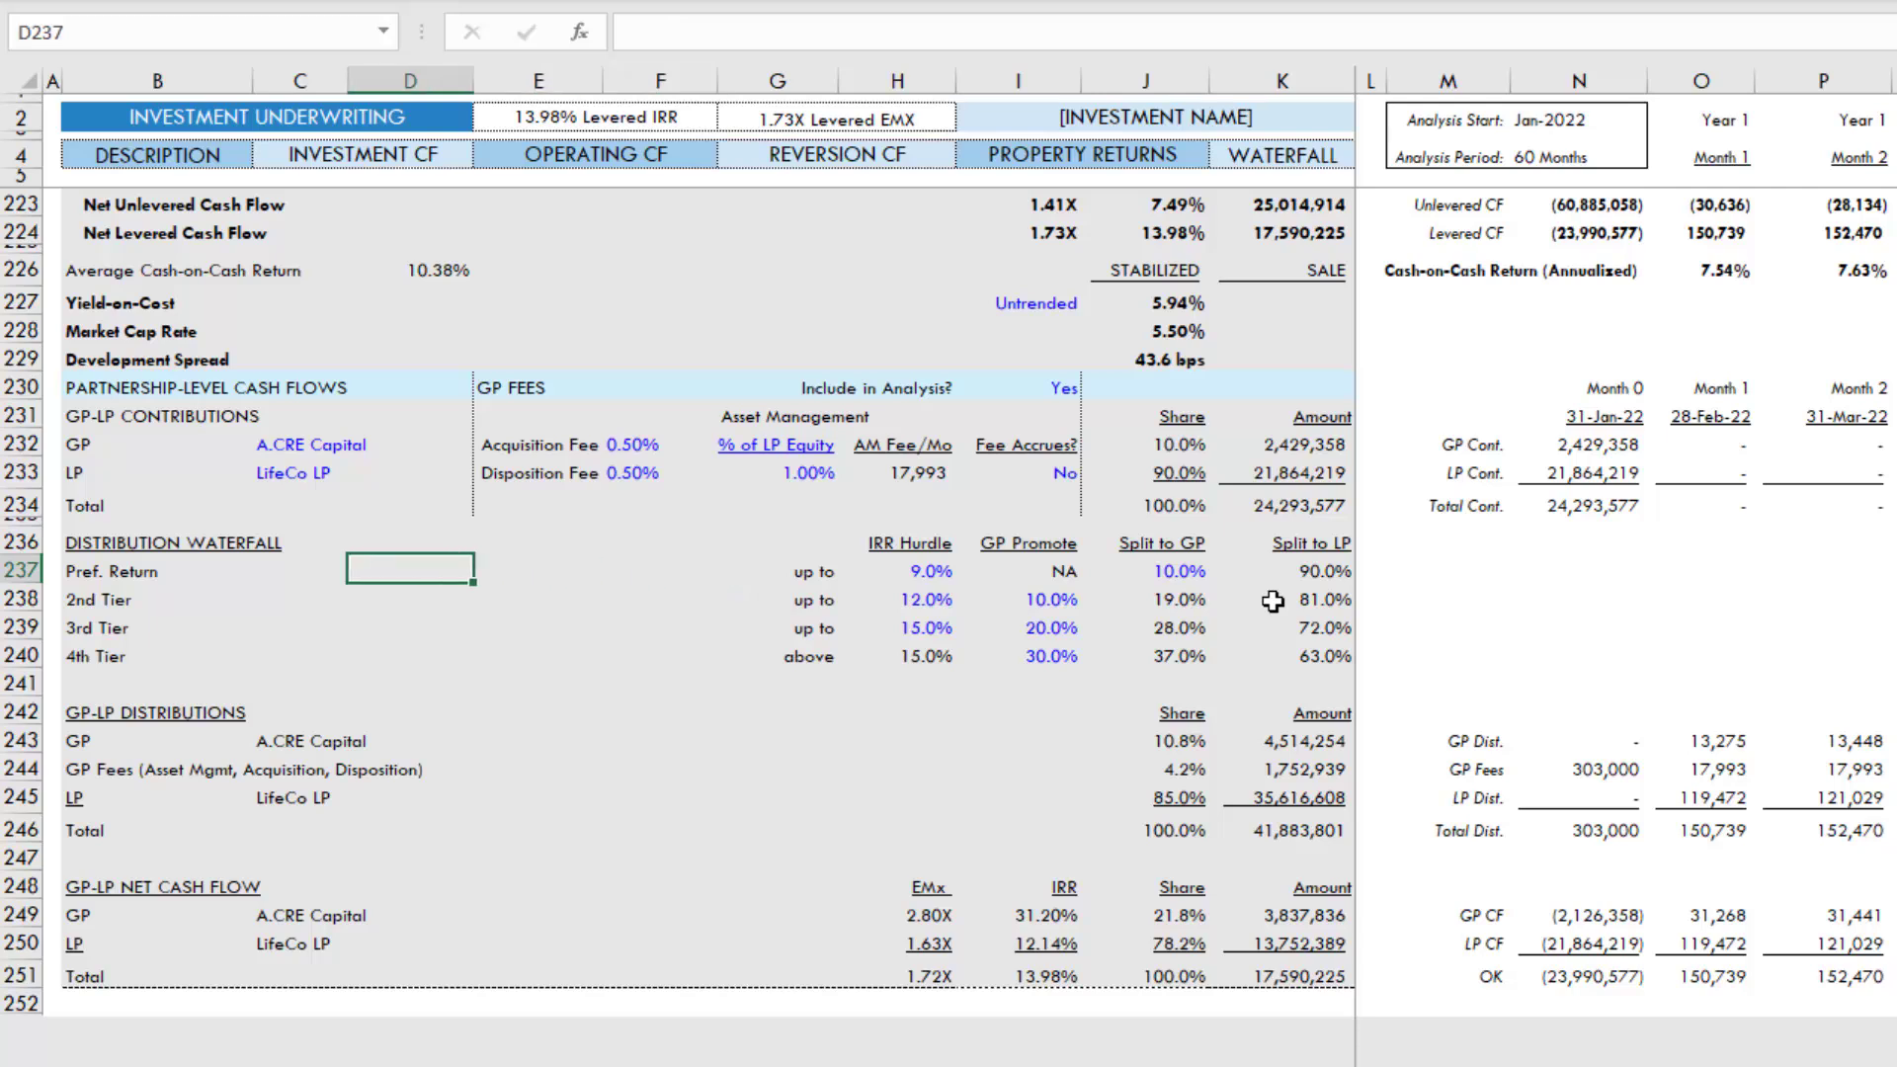
key(Down)
key(Right)
key(Right)
key(Right)
key(Right)
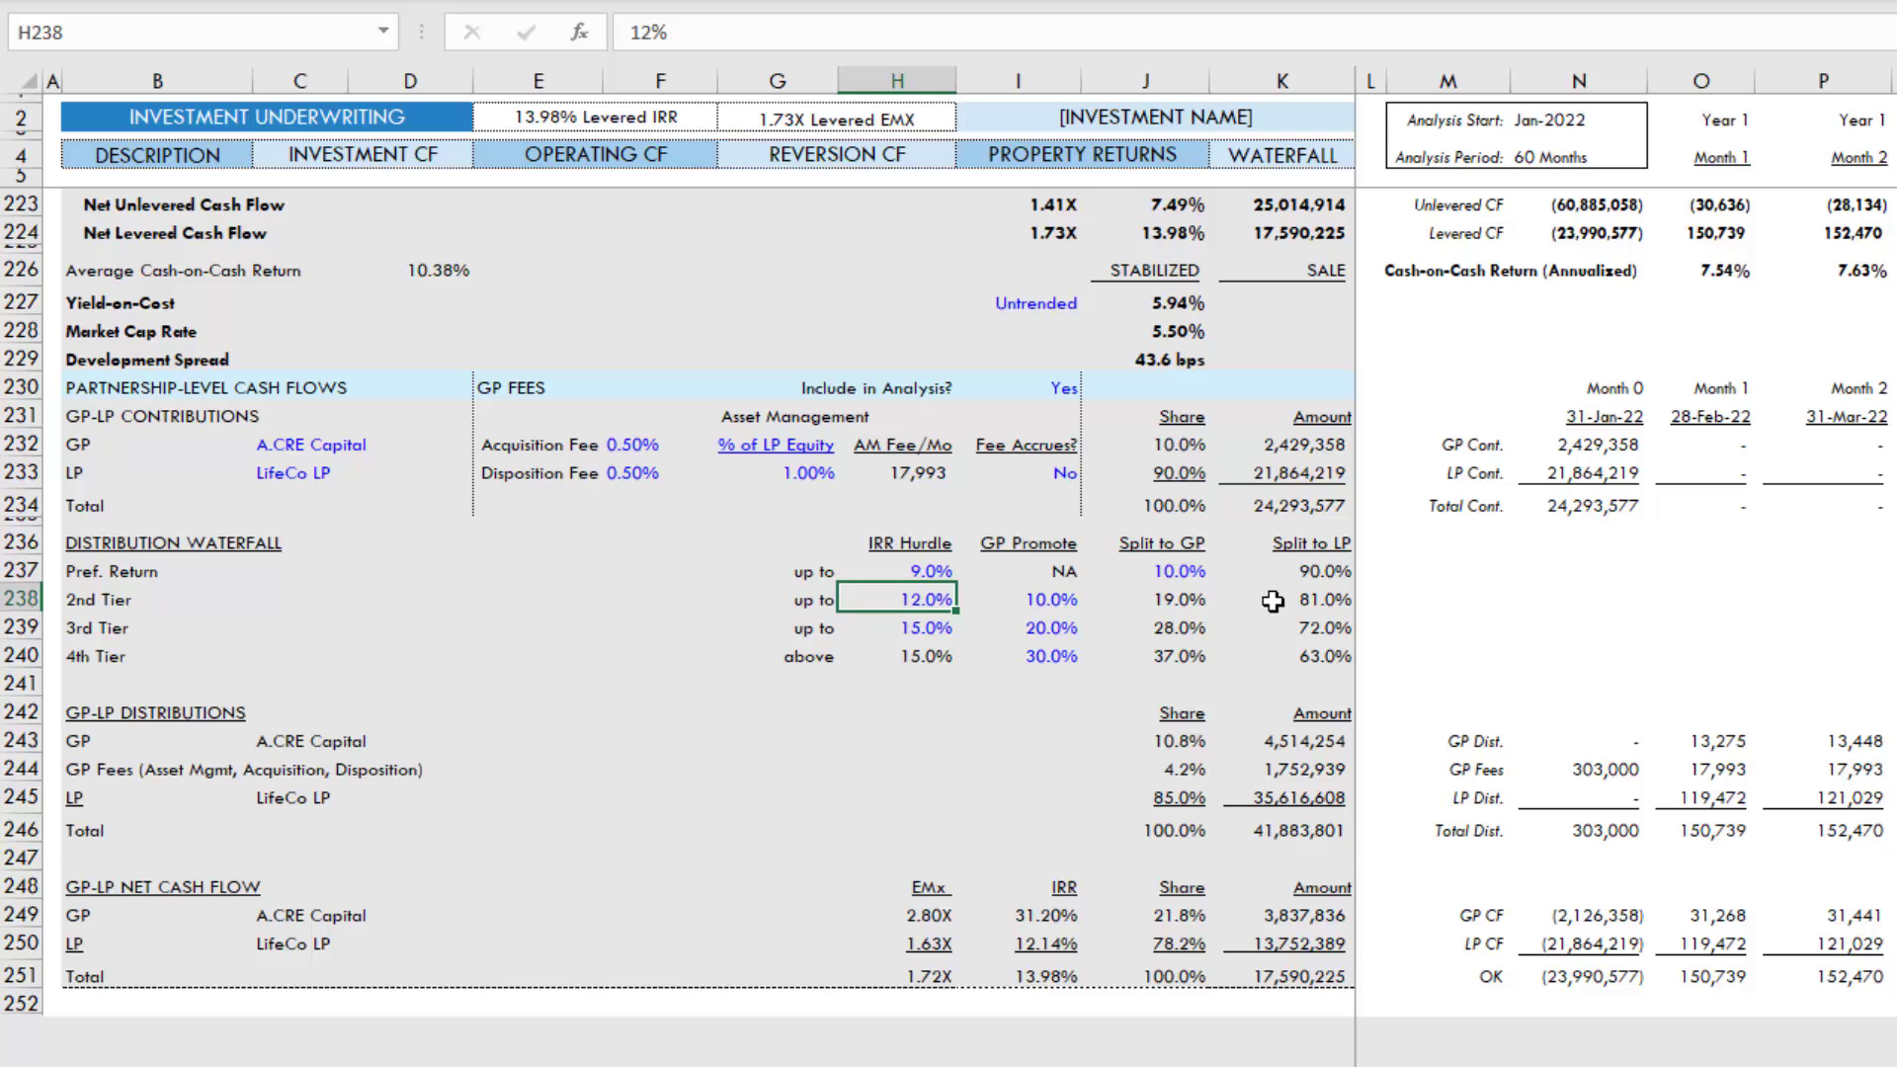
key(Right)
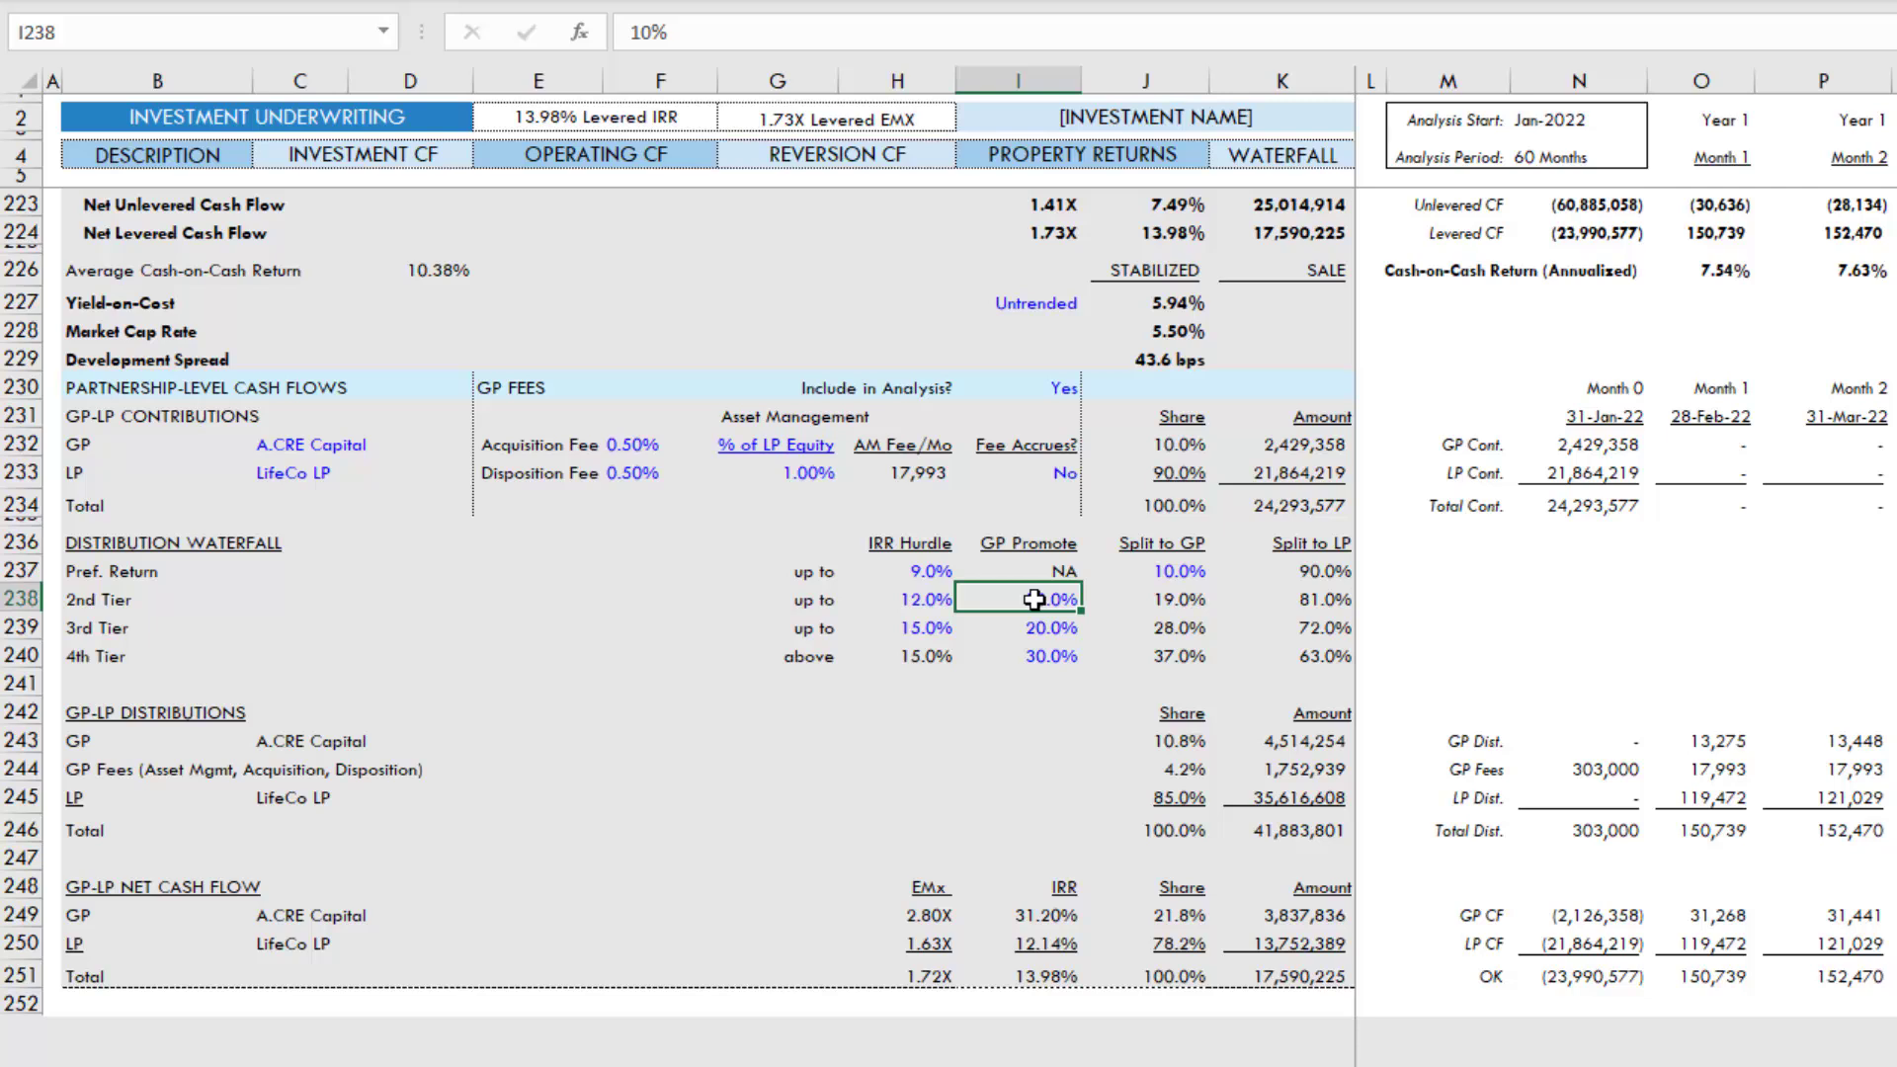
Compare the 2nd Tier's GP promote with the formulas behind its split to GP and split to LP.
click(1171, 599)
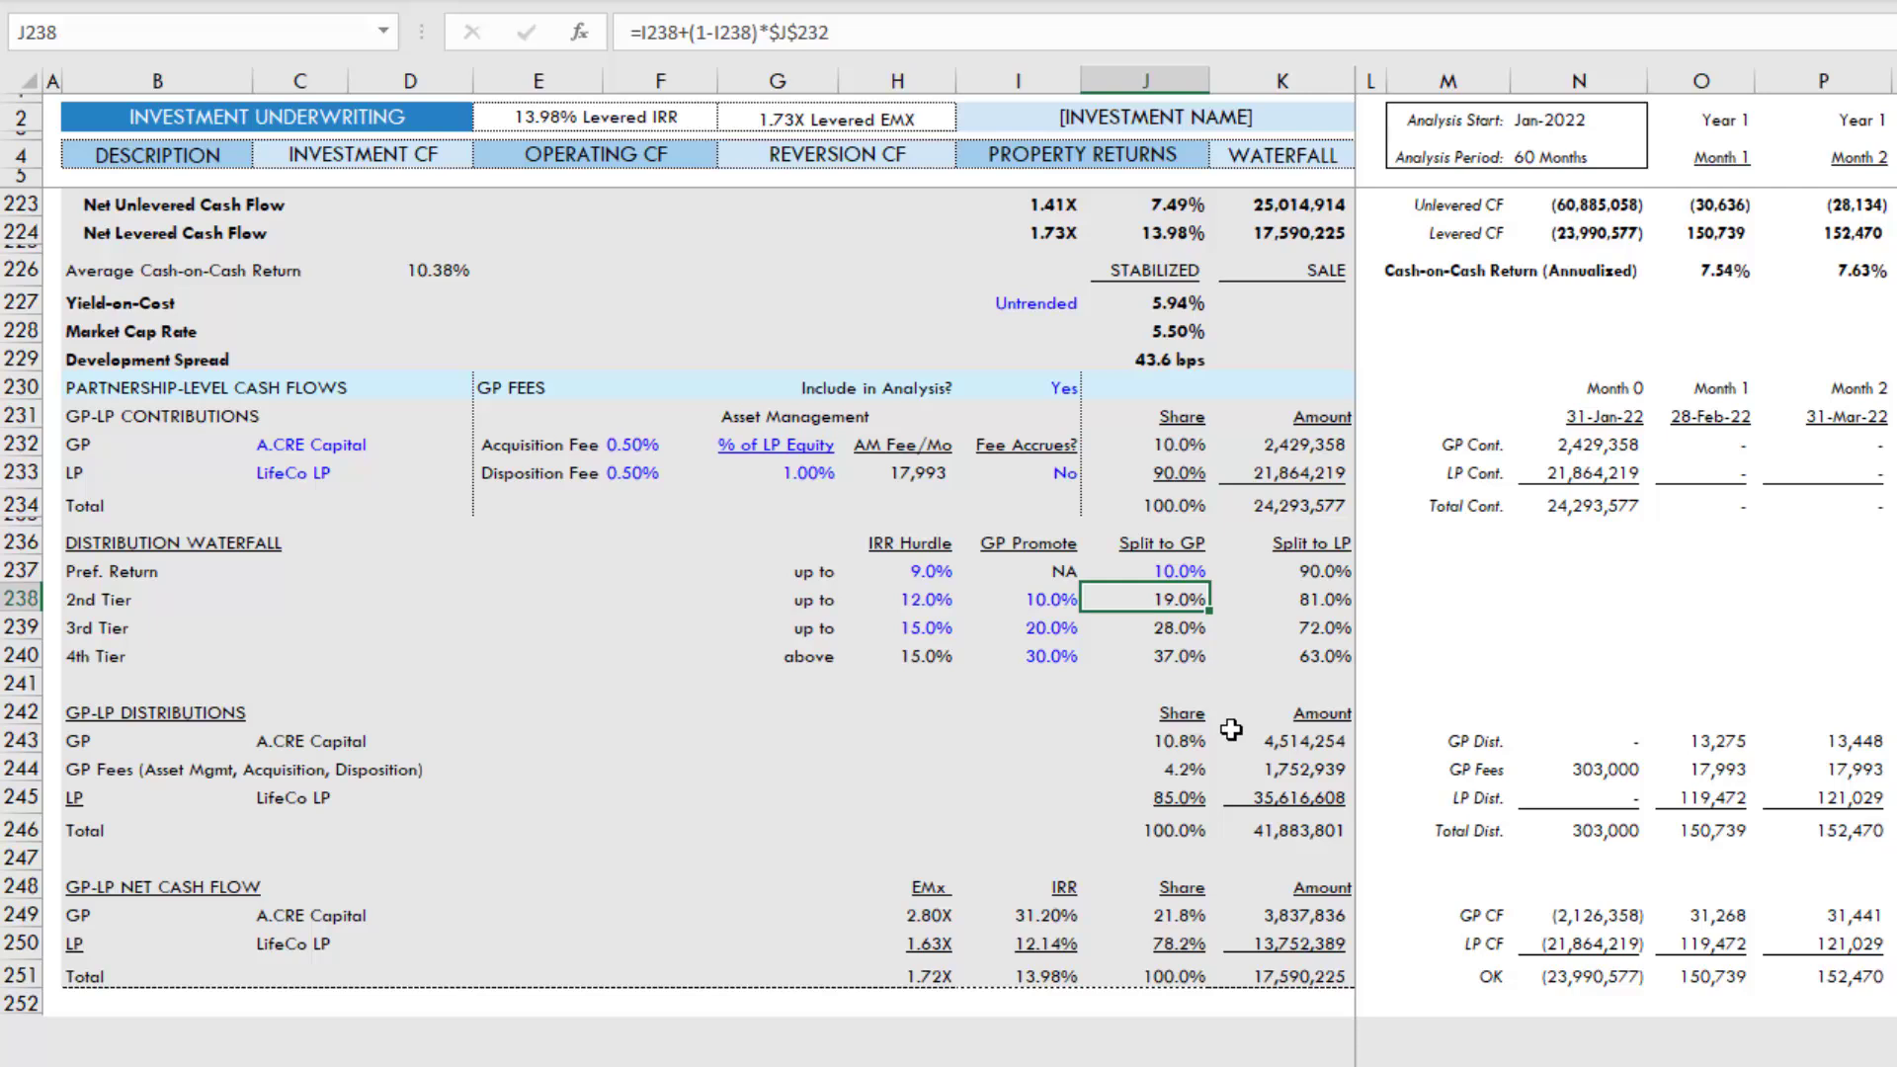
click(1055, 599)
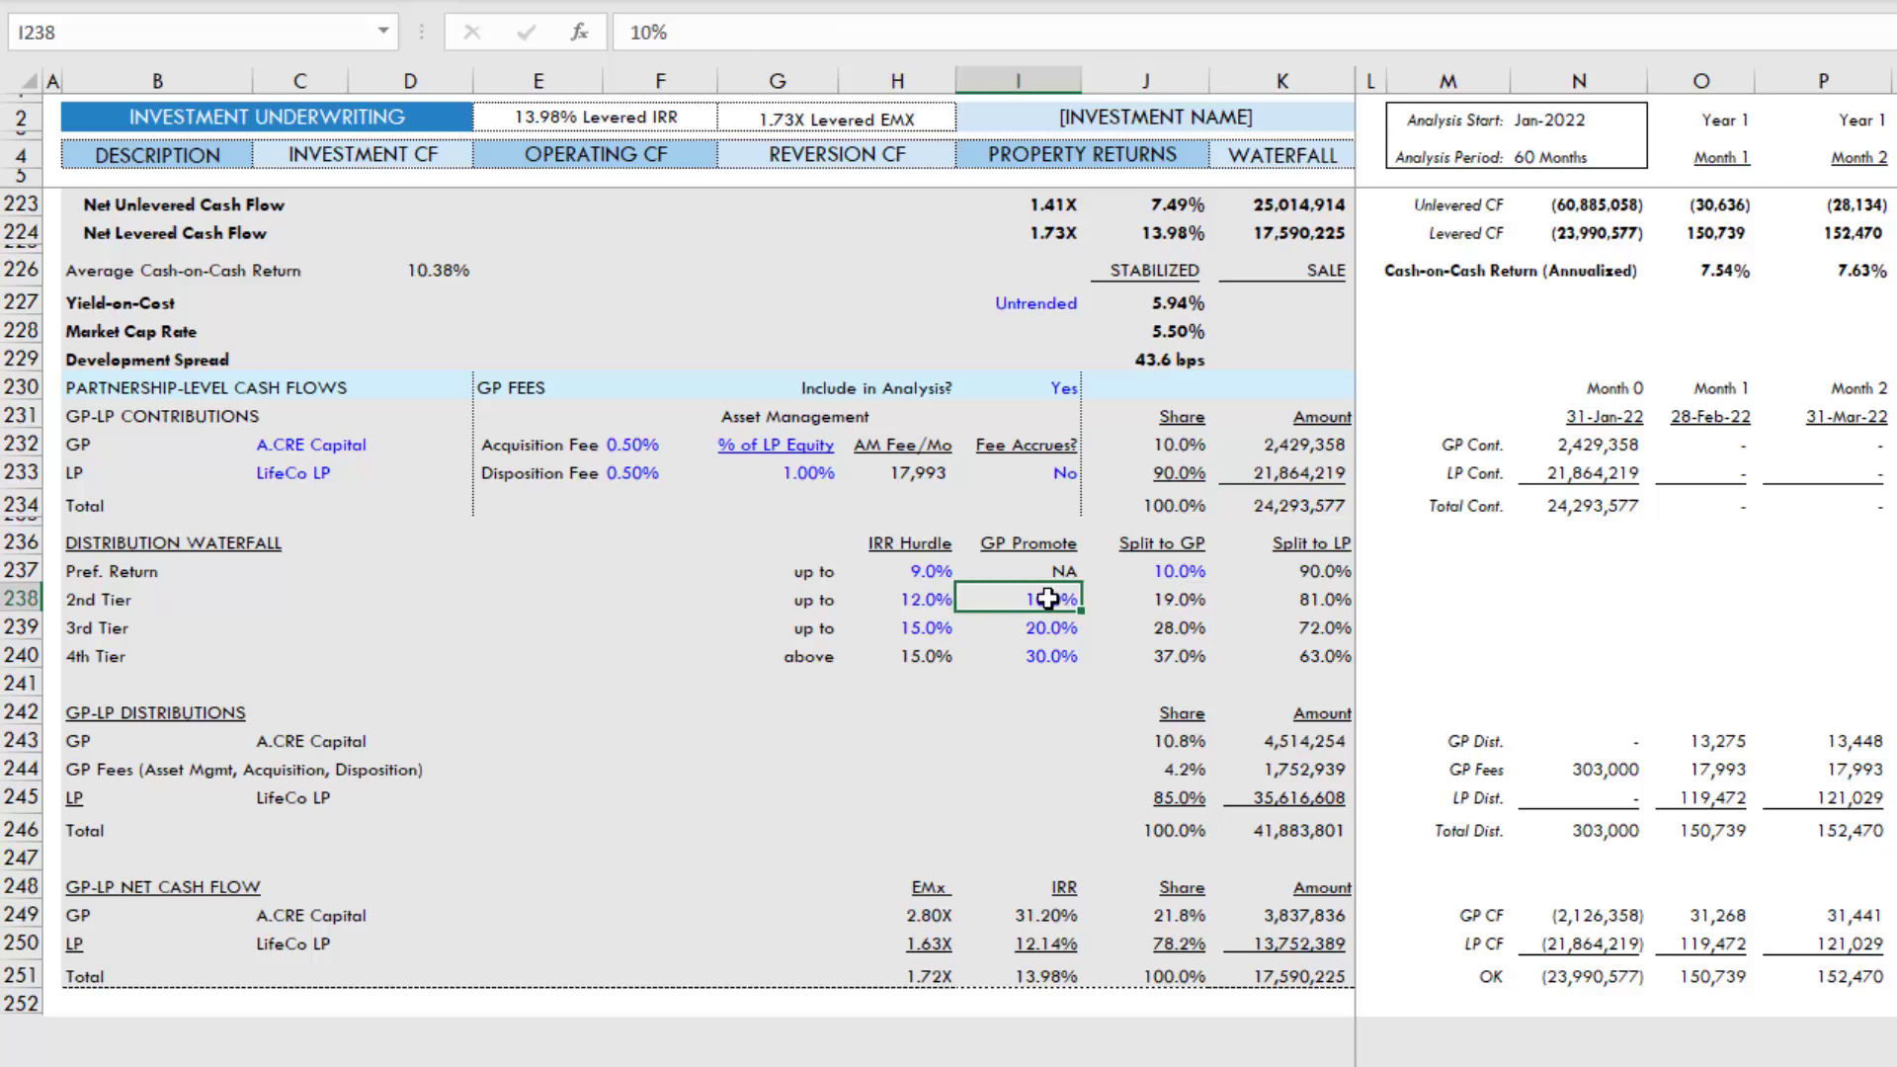
click(1174, 593)
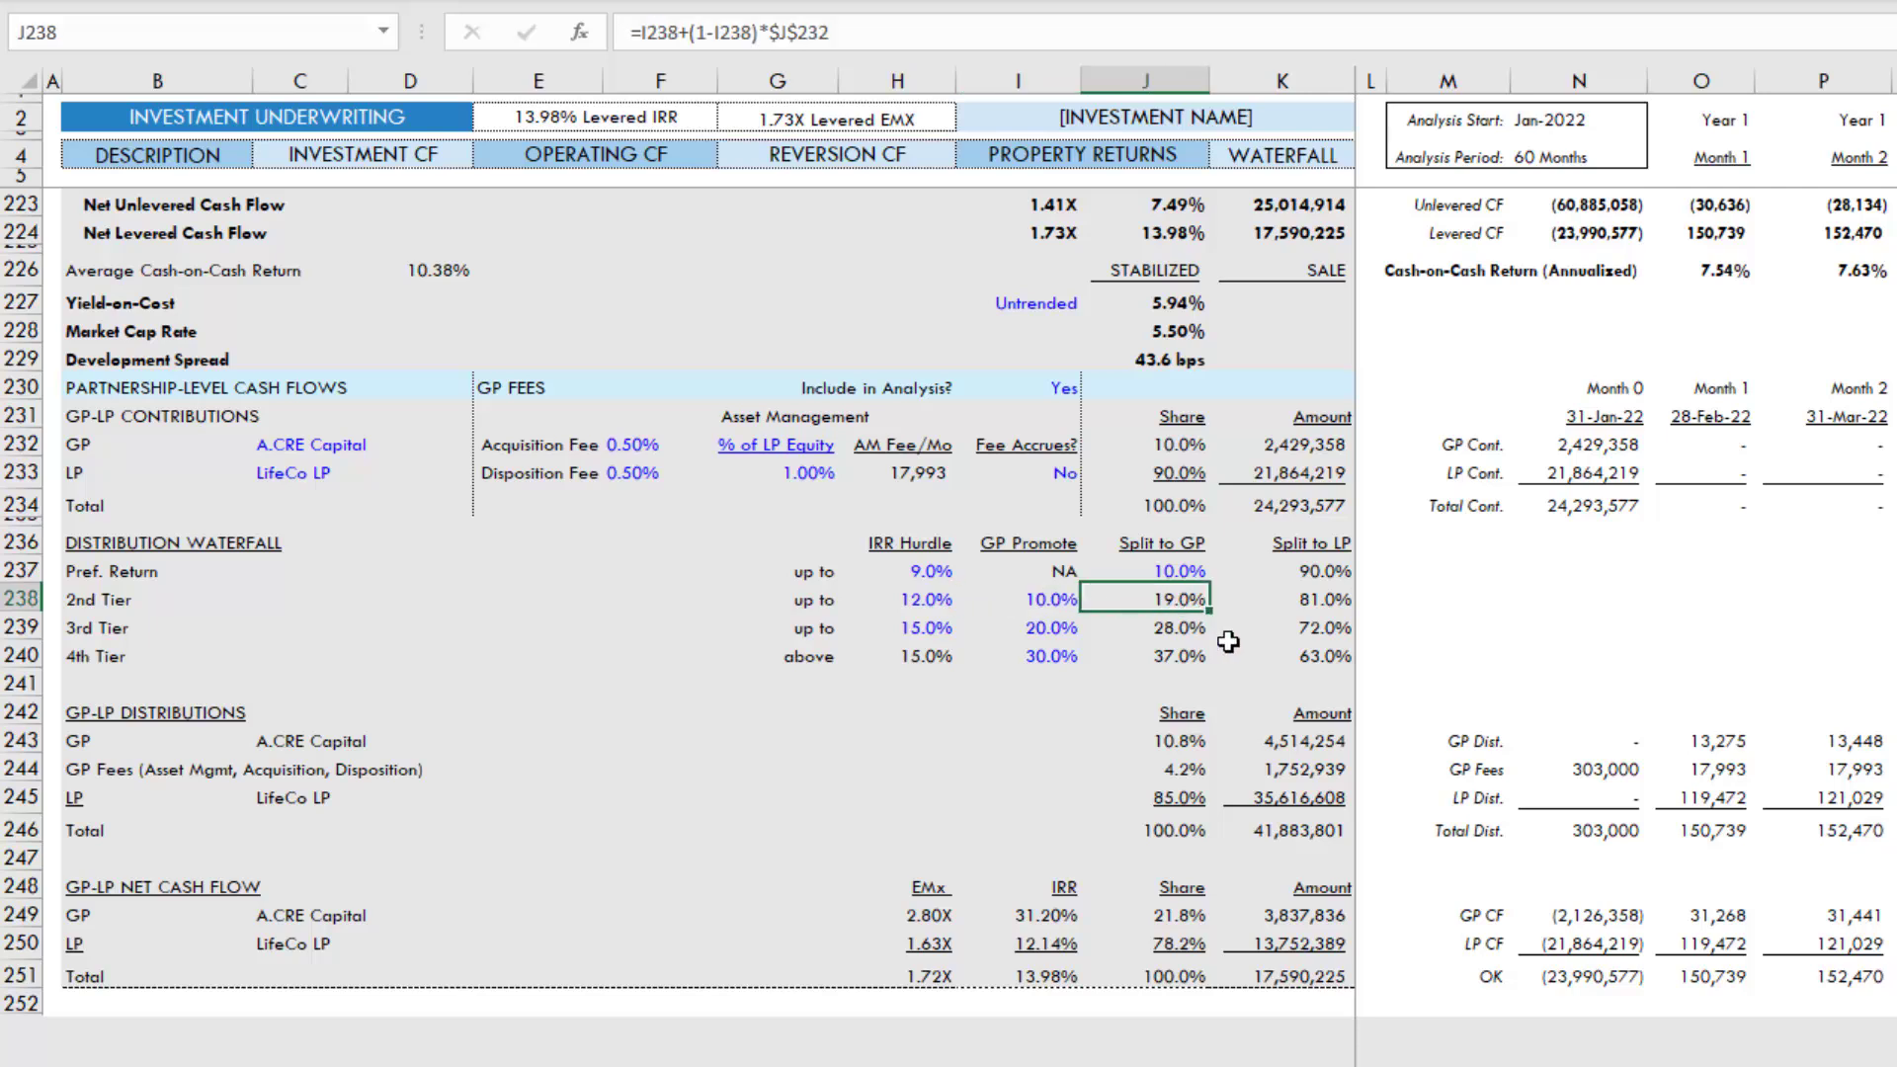
click(1300, 598)
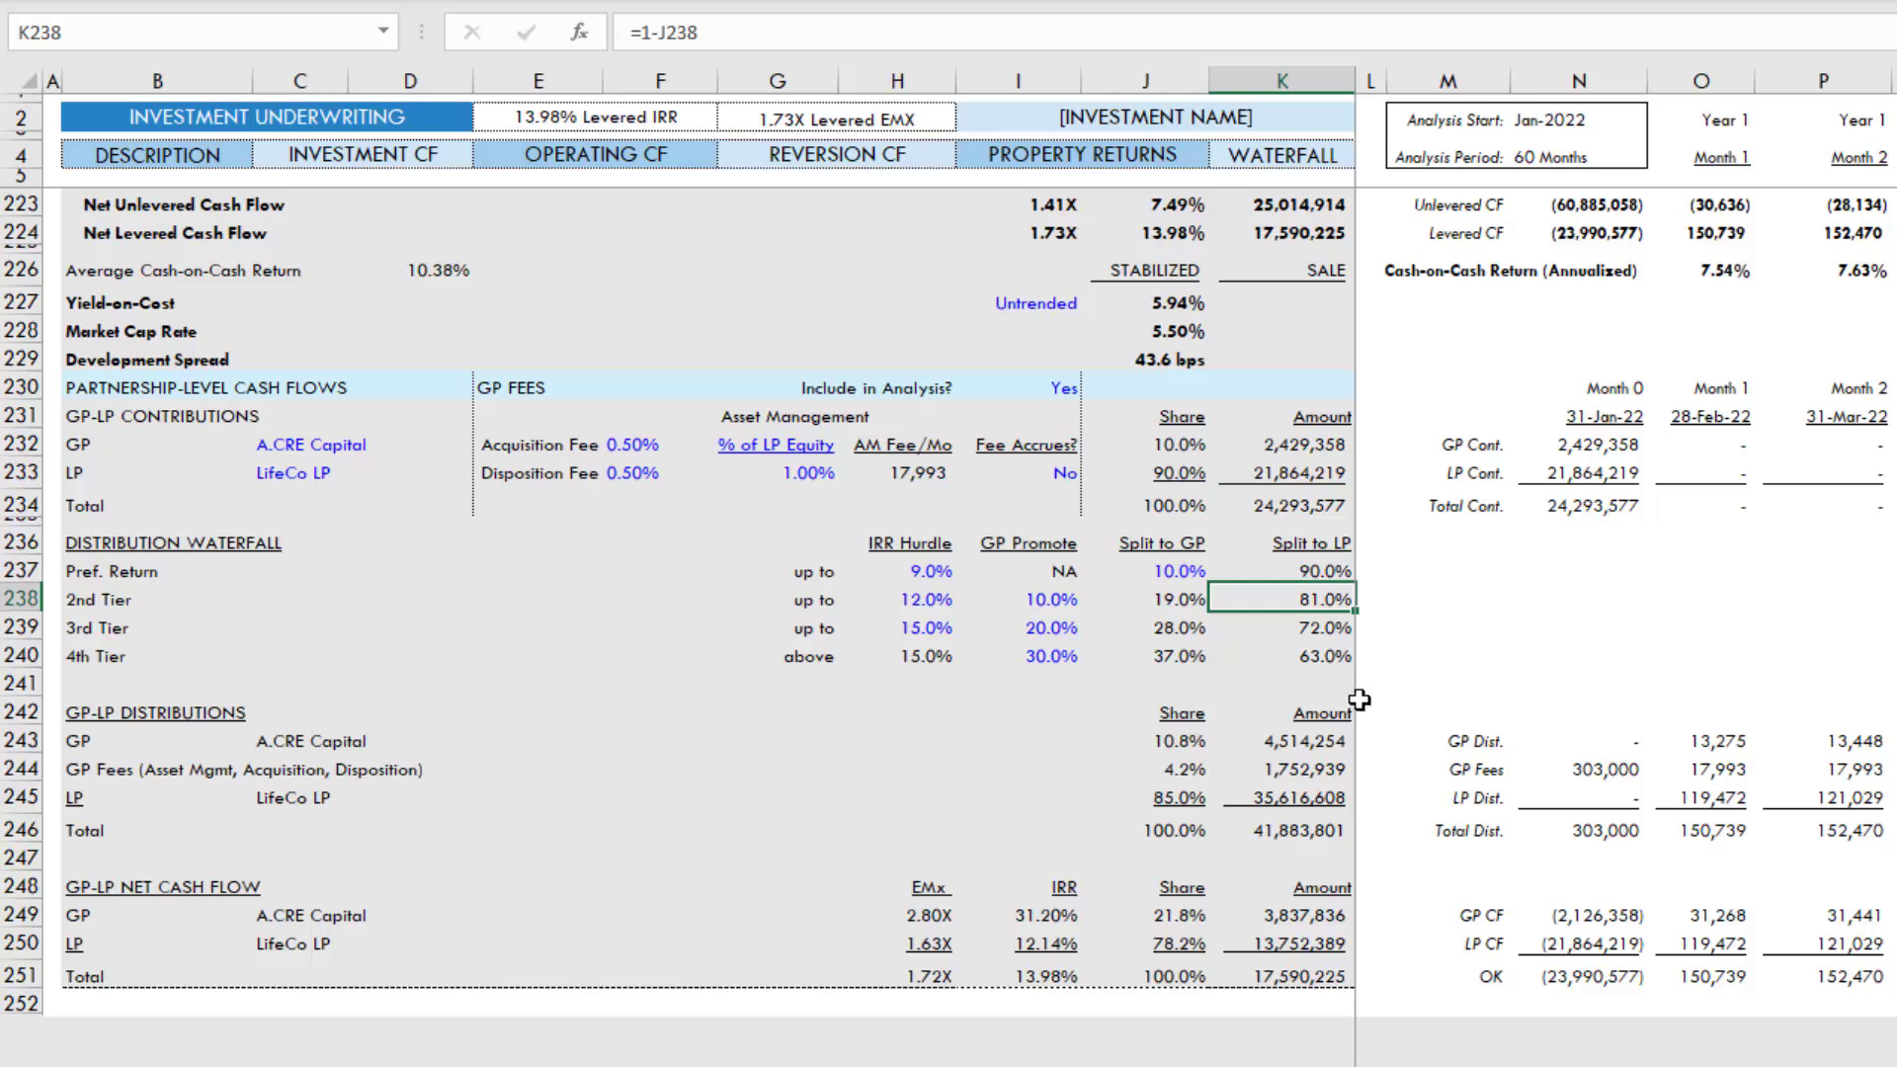
Examine the 3rd Tier's IRR hurdle and GP promote in the distribution waterfall.
click(105, 630)
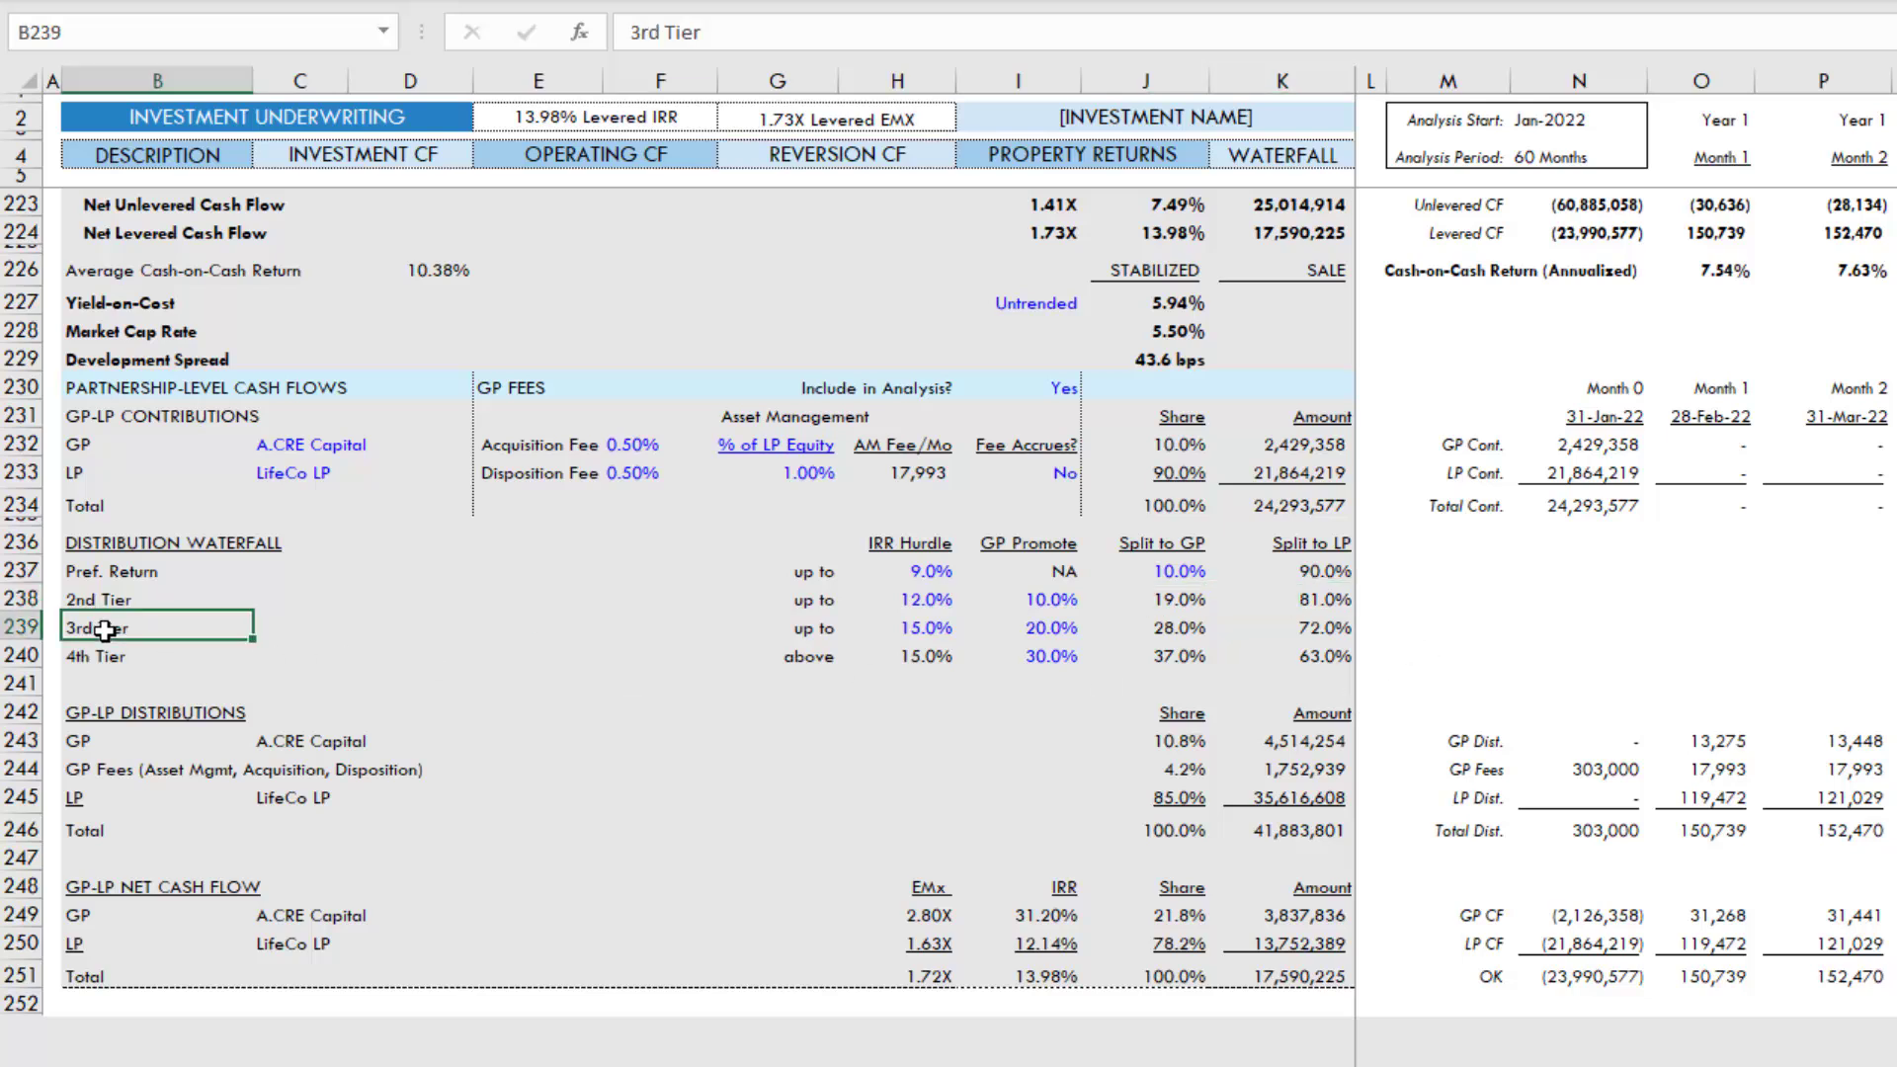
click(917, 627)
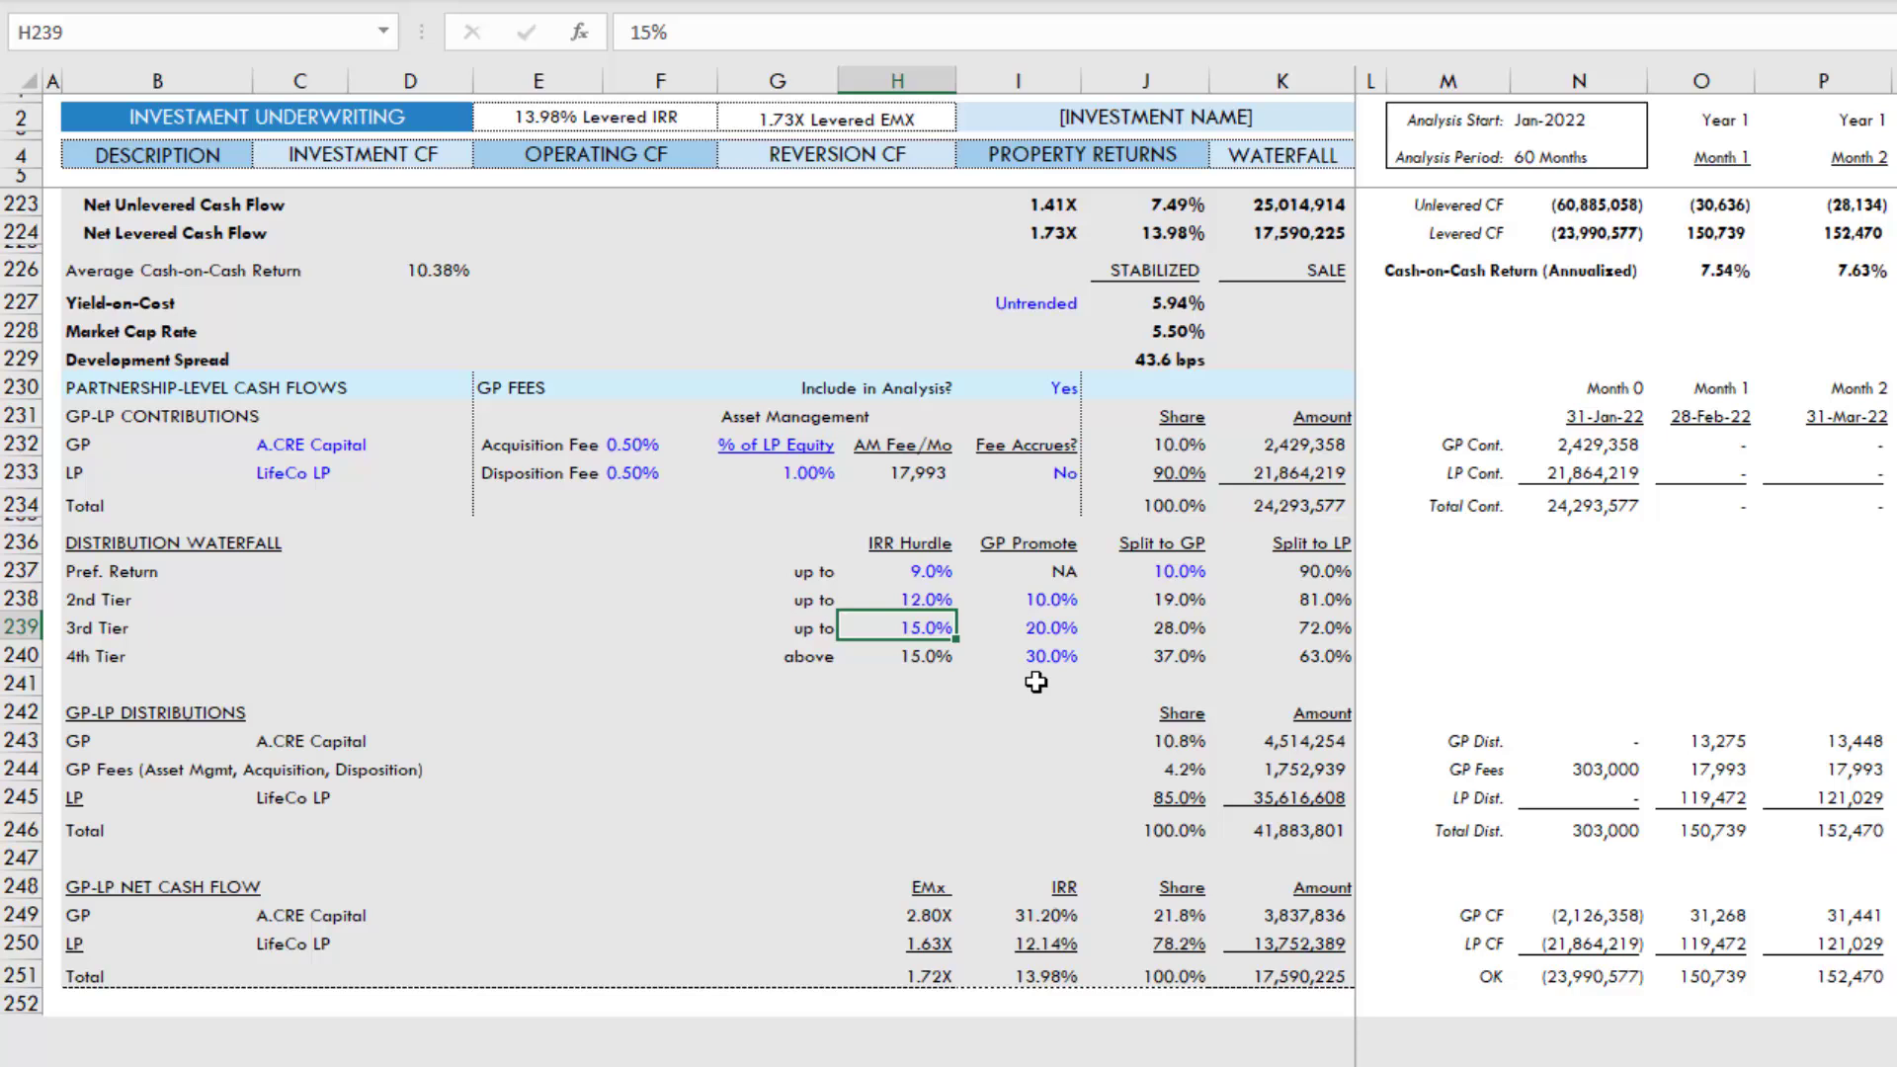
click(1020, 630)
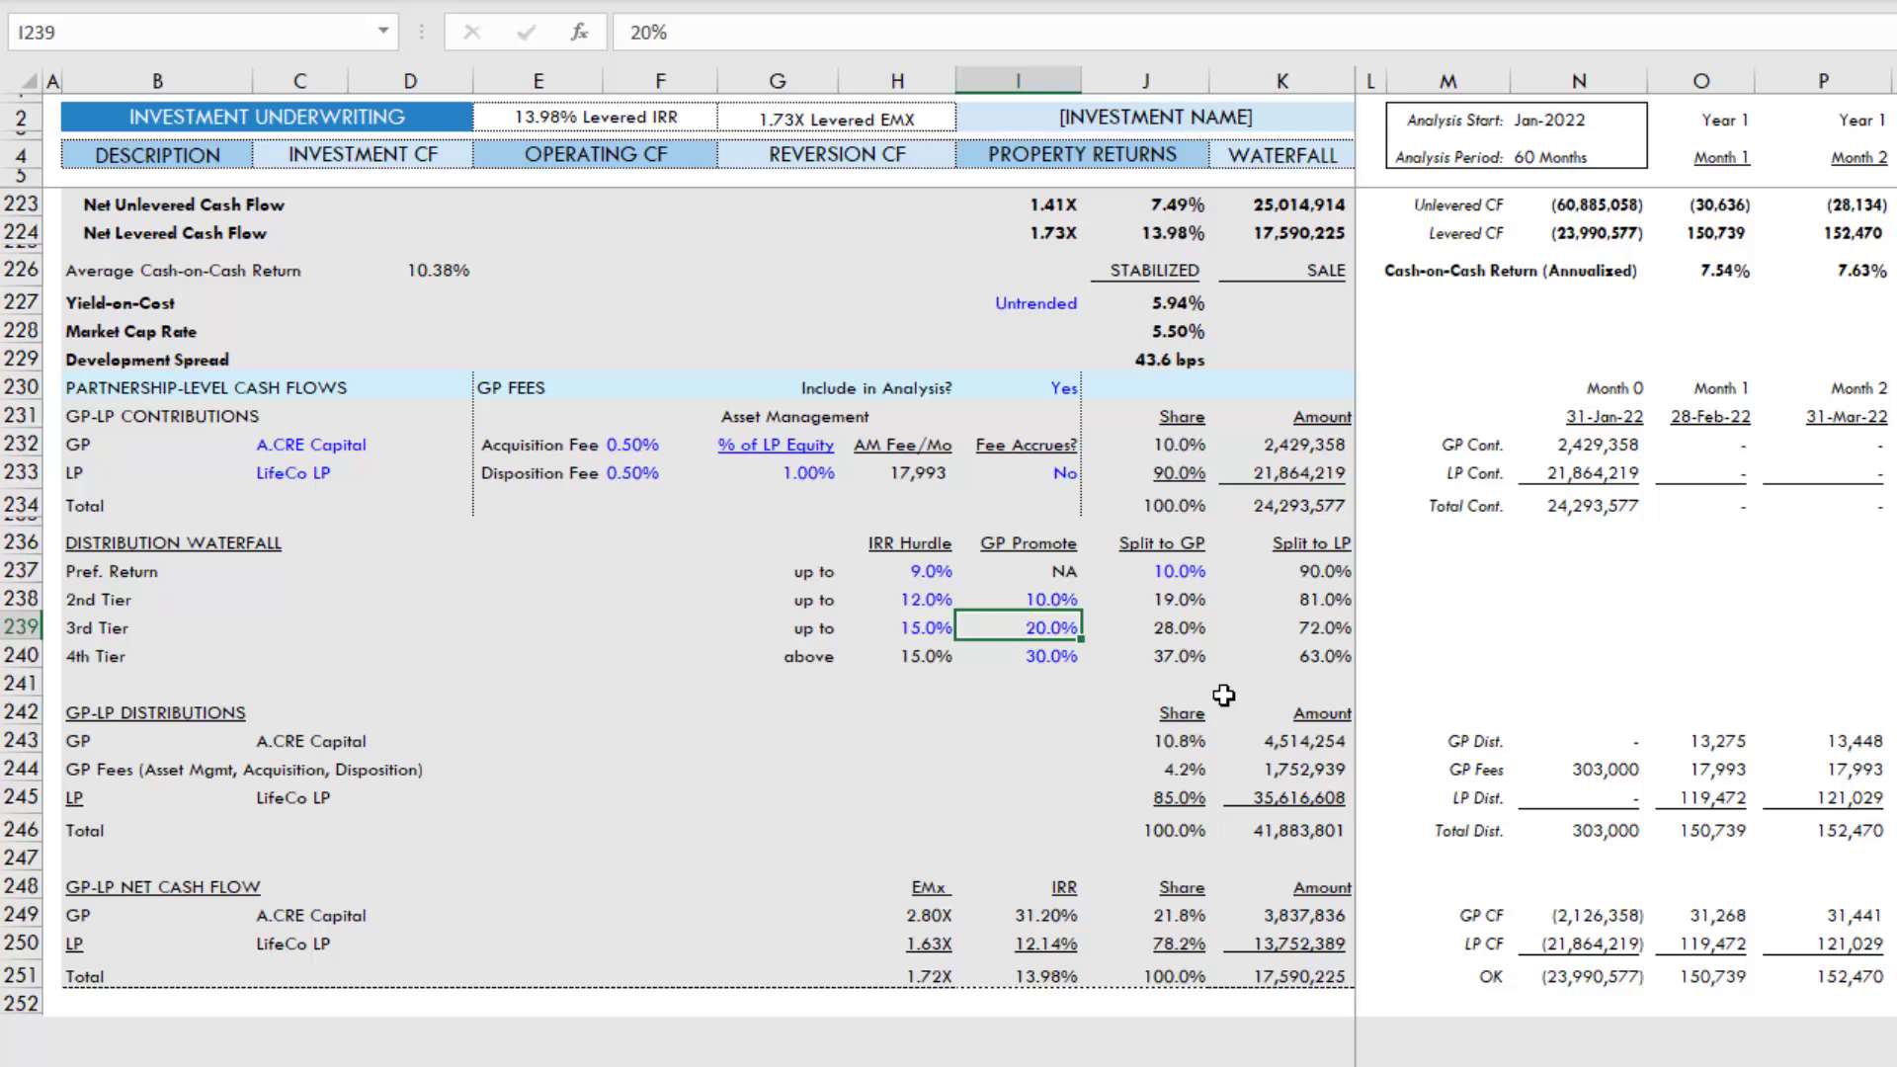
Set the GP promote to 5% for the 2nd Tier, 10% for the 3rd Tier and 20% for the 4th Tier.
key(Up)
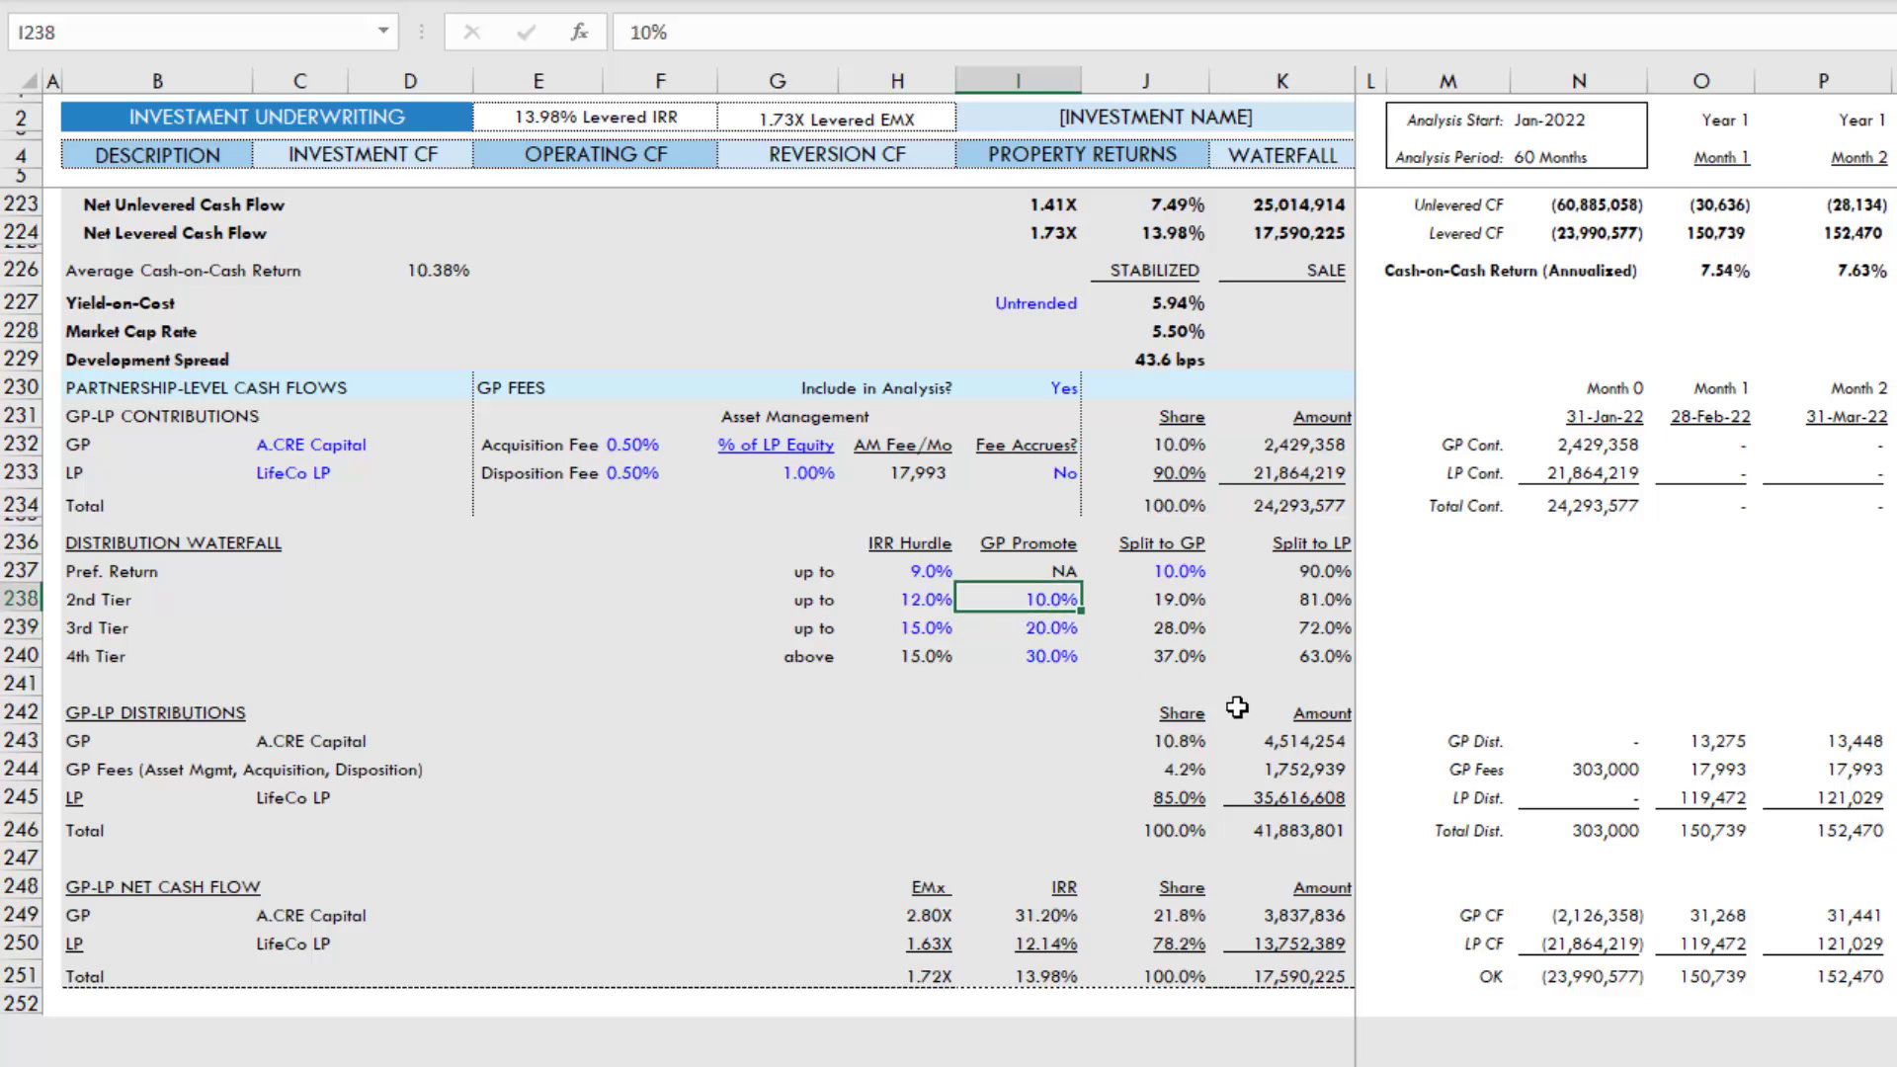
text(5)
key(Return)
text(10)
key(Return)
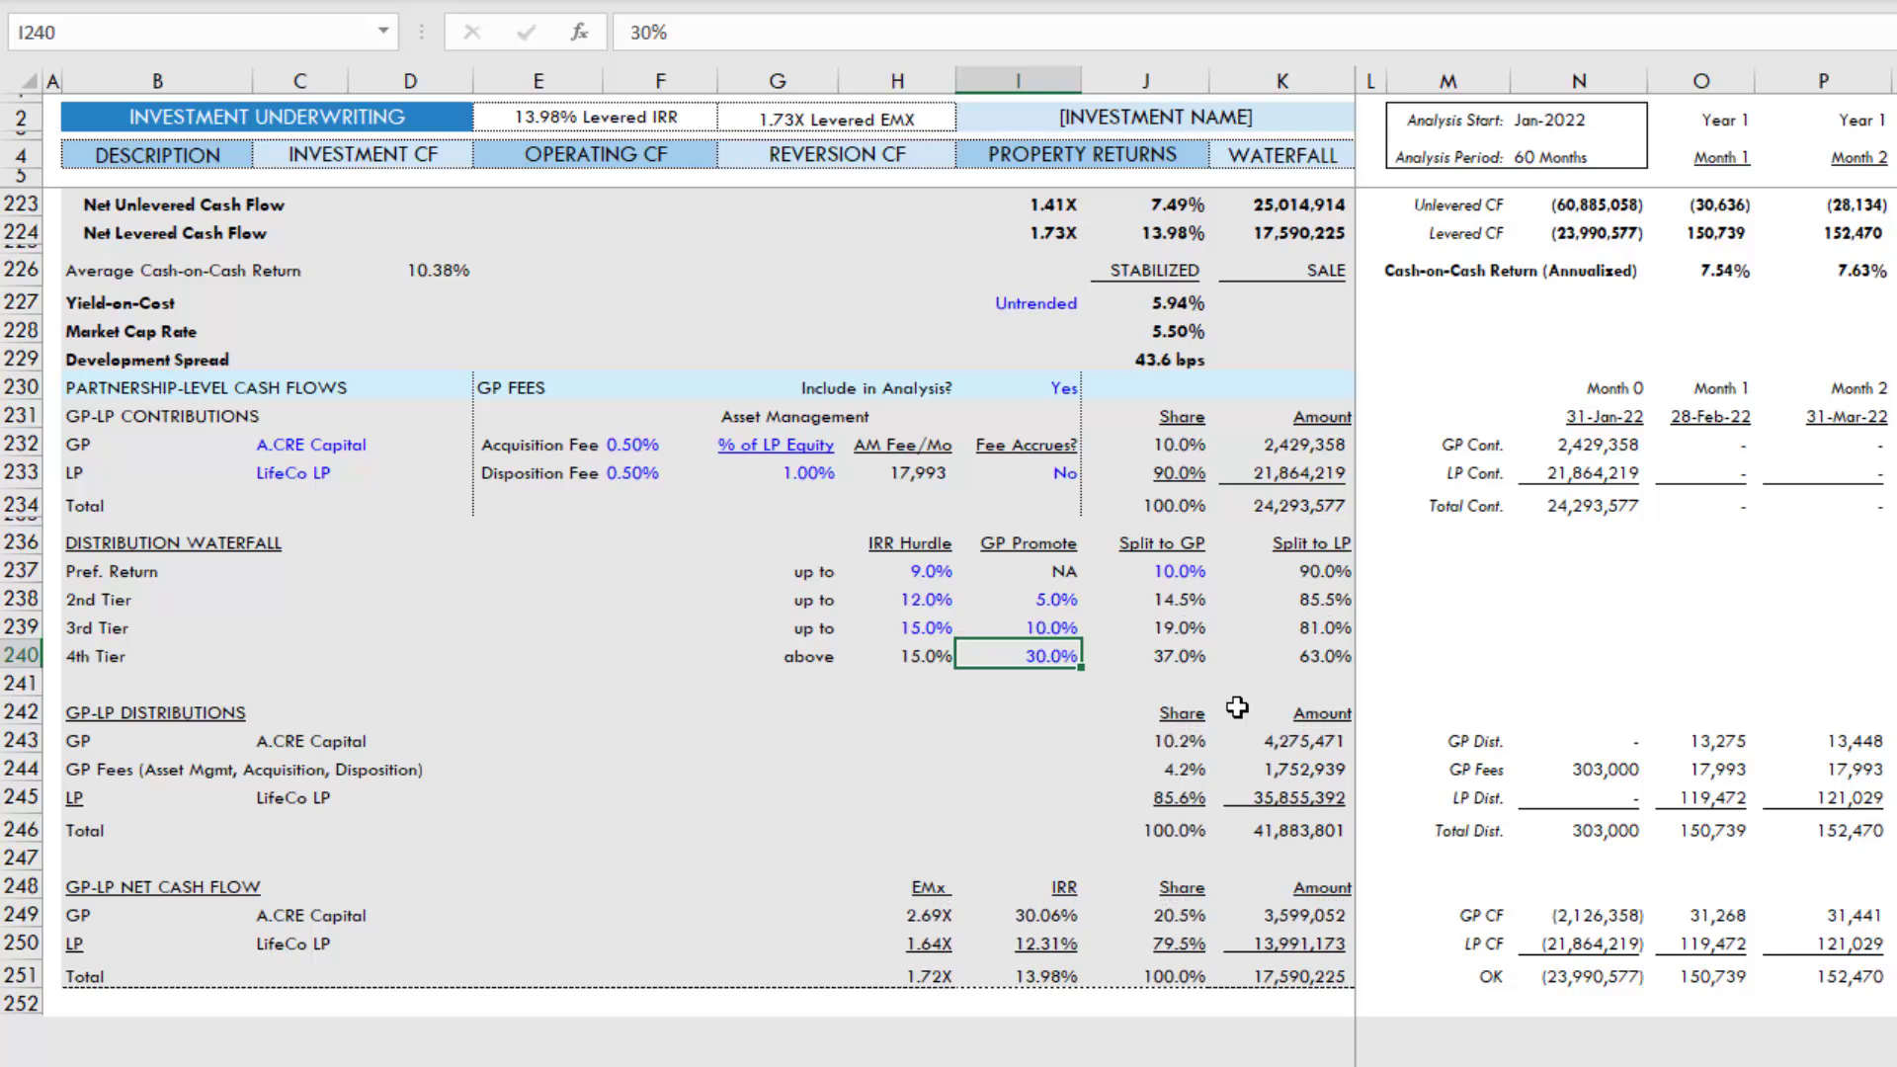
text(20)
key(Return)
Set the IRR hurdles to 8% for the Pref. Return, 10% for the 2nd Tier and 12% for the 3rd Tier.
key(Up)
key(Up)
key(Left)
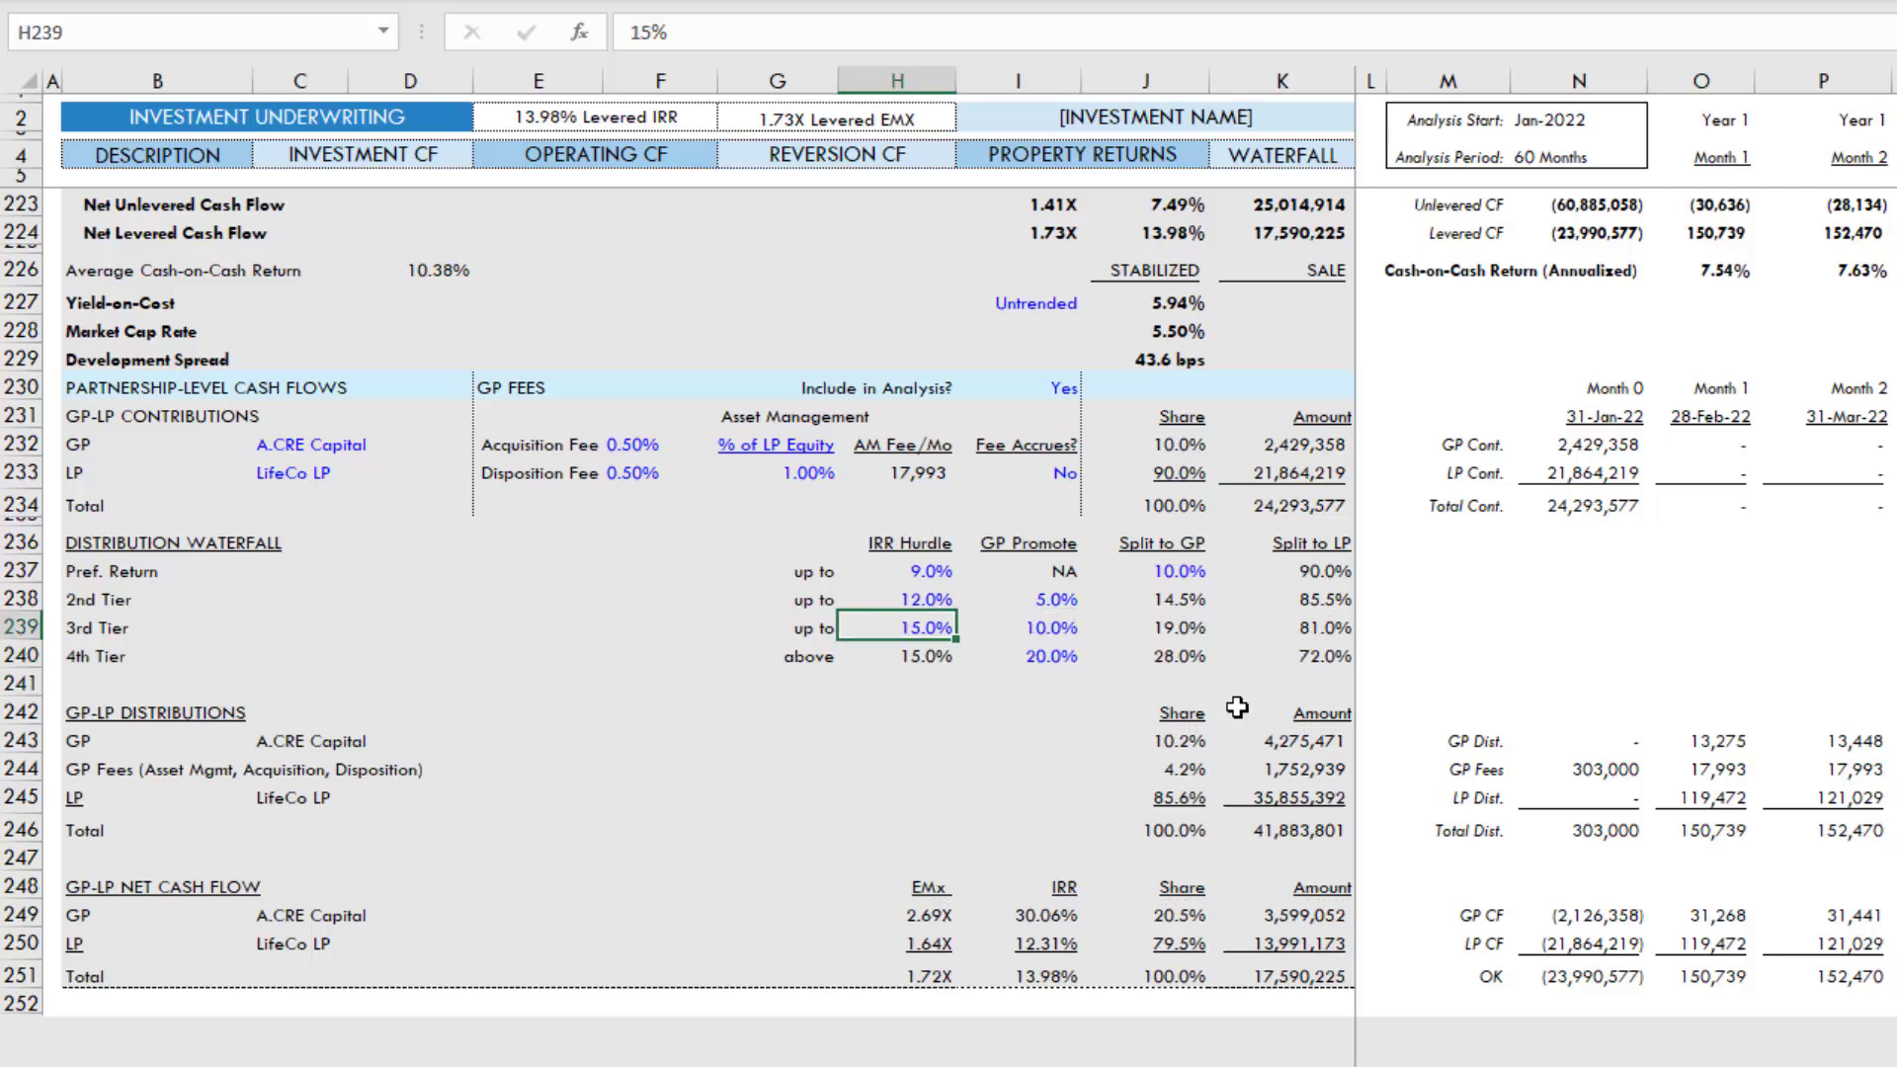
key(Up)
key(Up)
text(8)
key(Return)
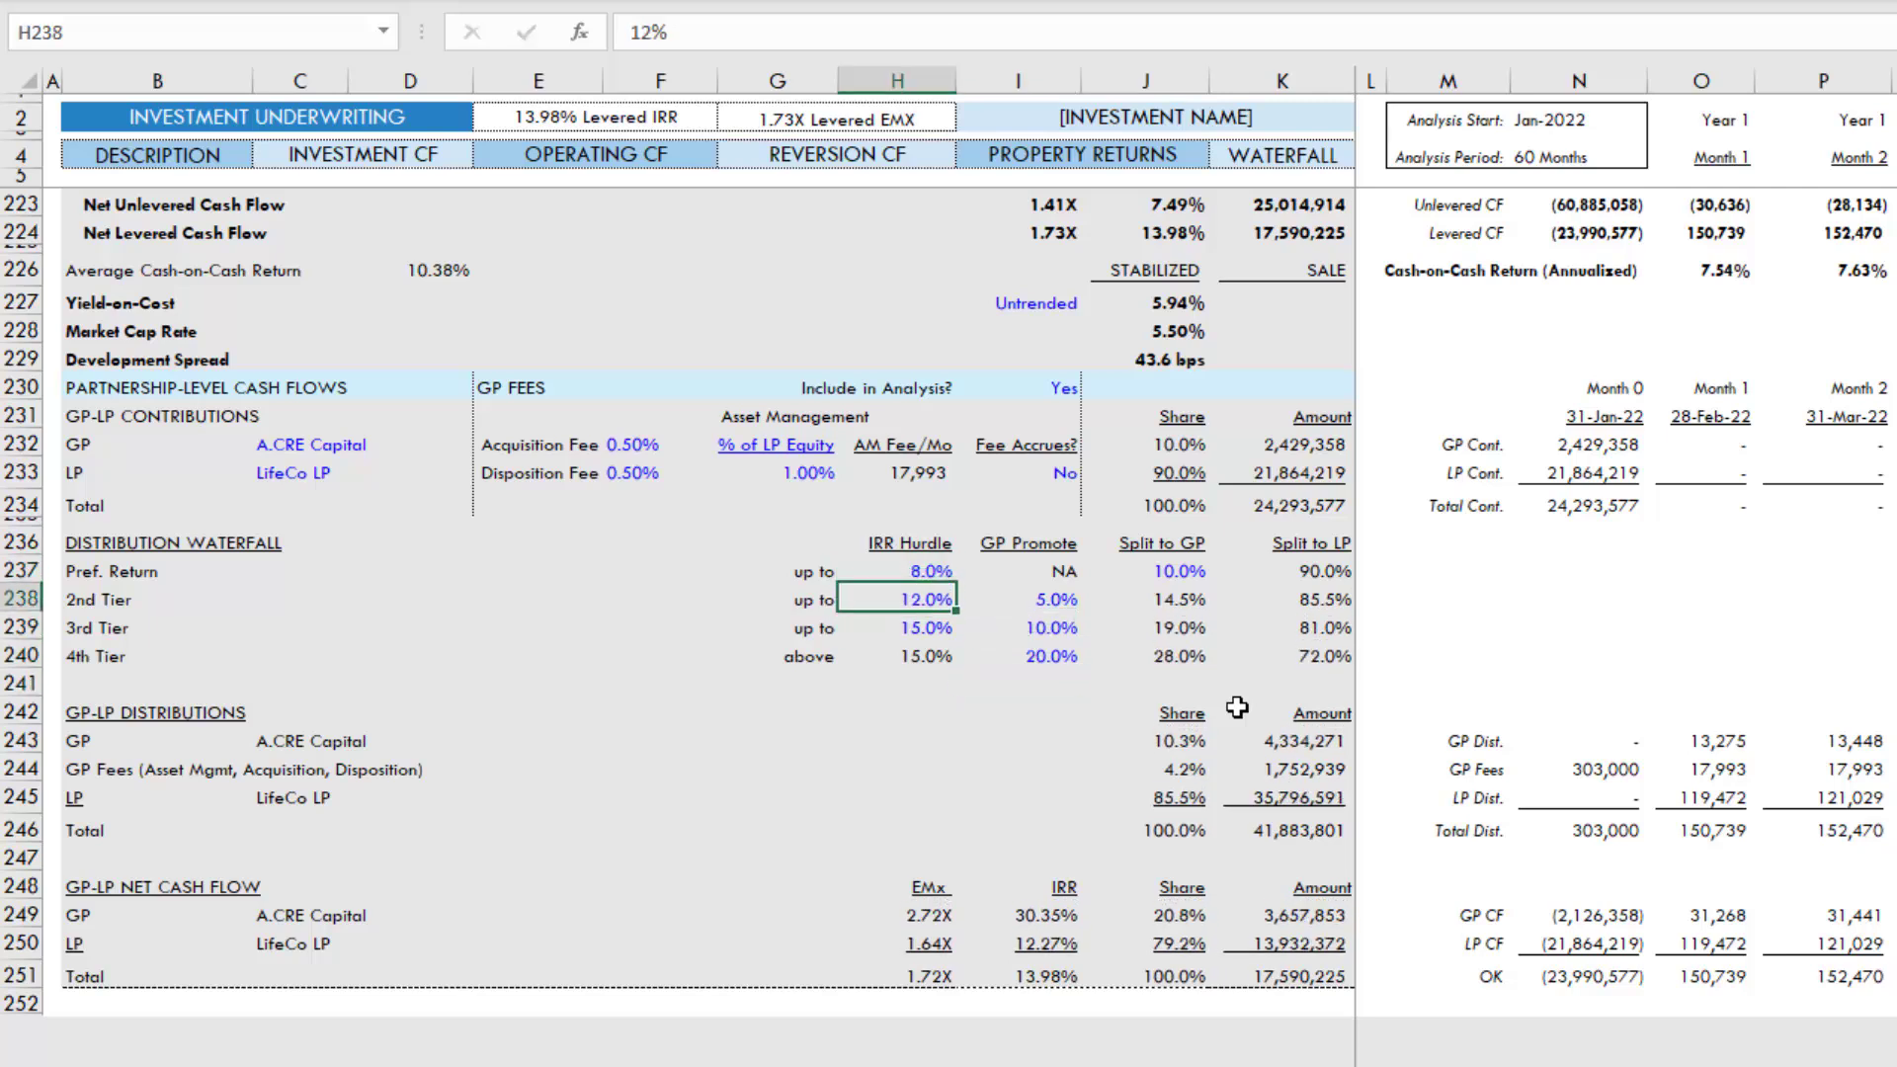
text(10)
key(Return)
text(12)
key(Return)
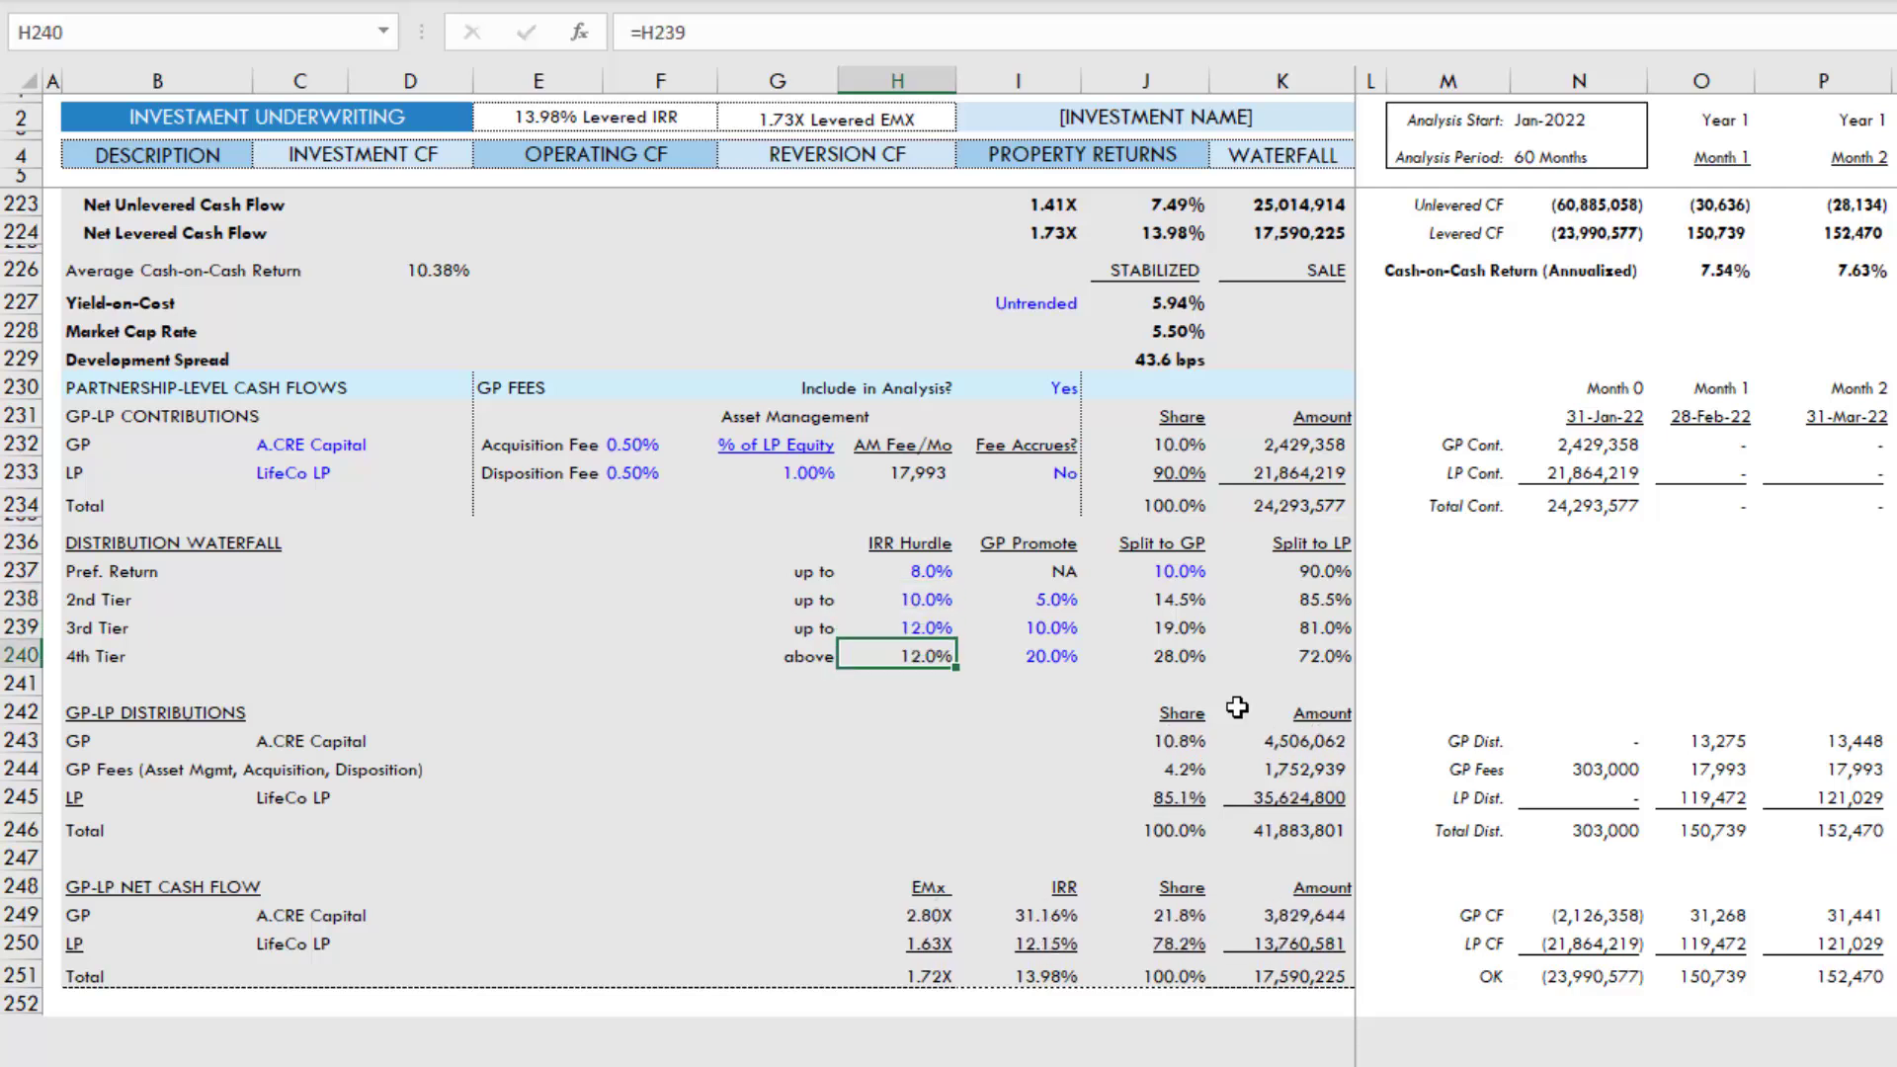
Review the 3rd Tier's revised IRR hurdle alongside its GP promote.
key(Up)
key(Right)
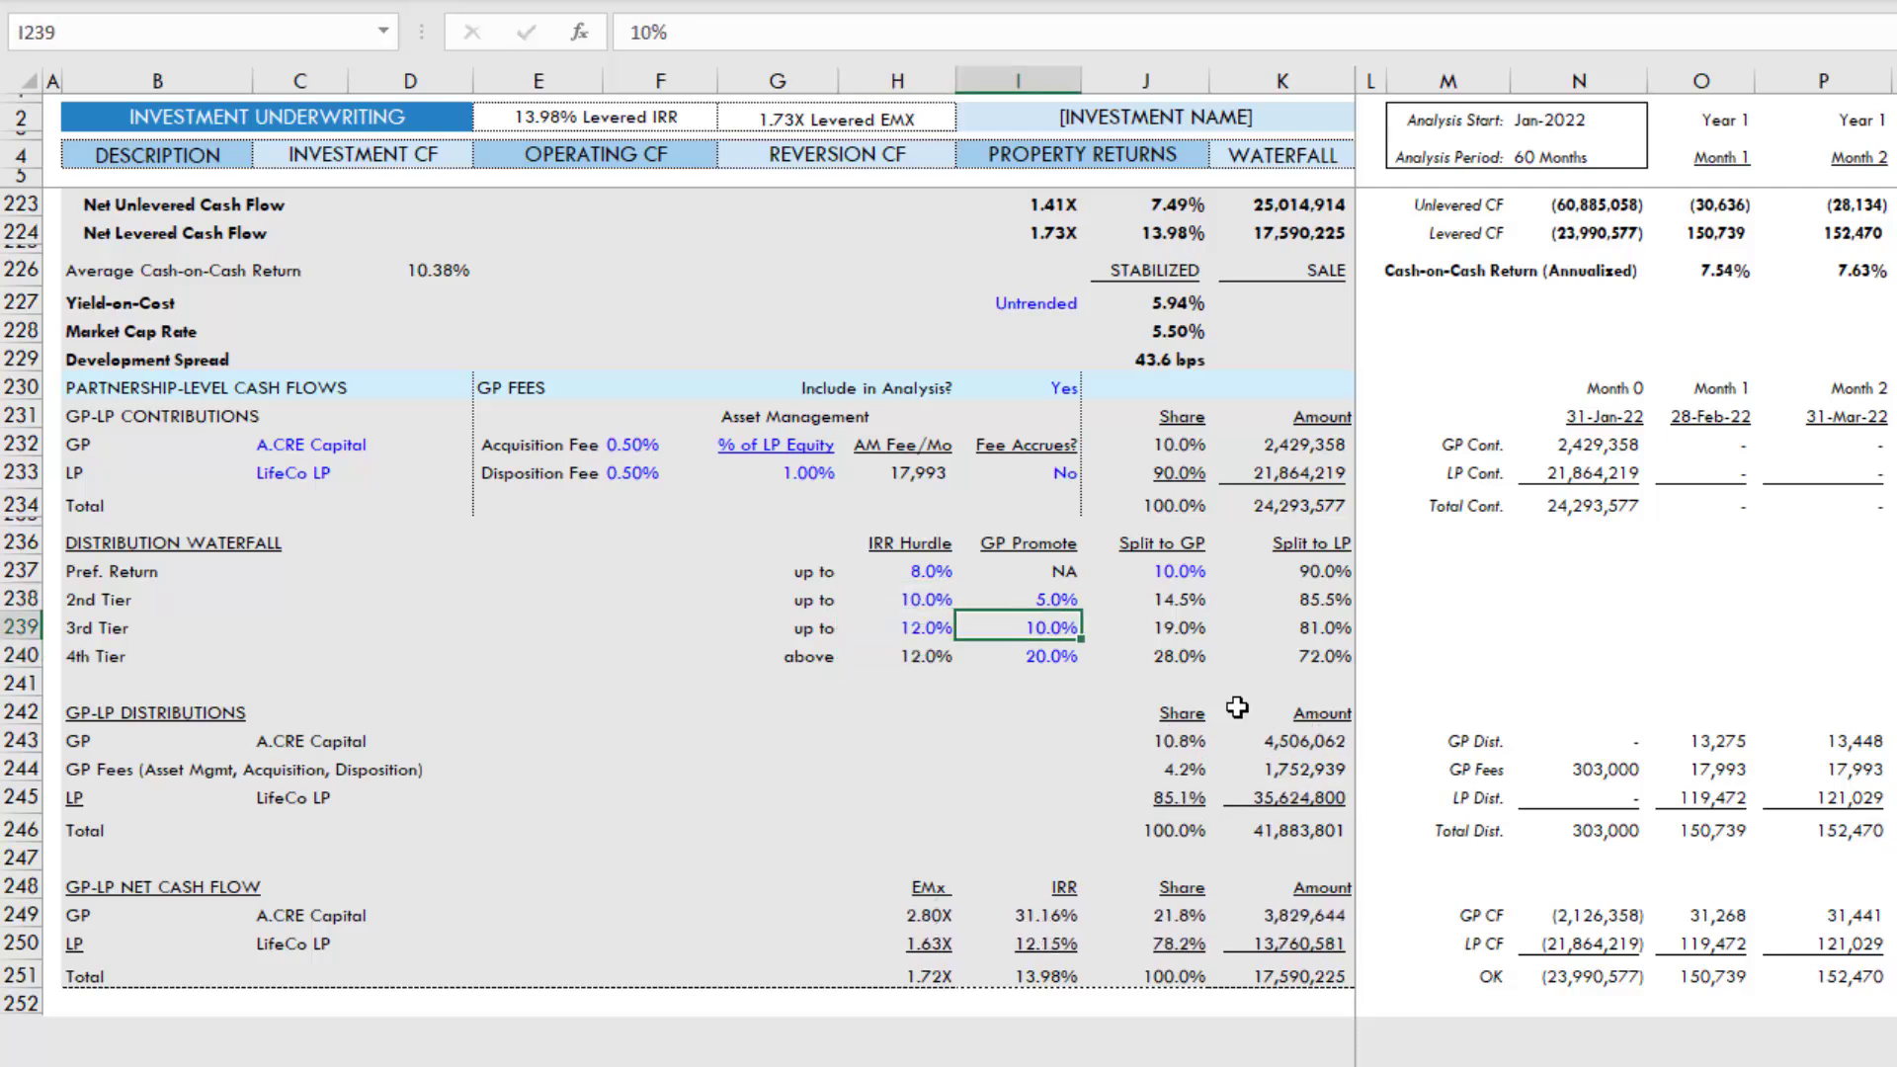
key(Left)
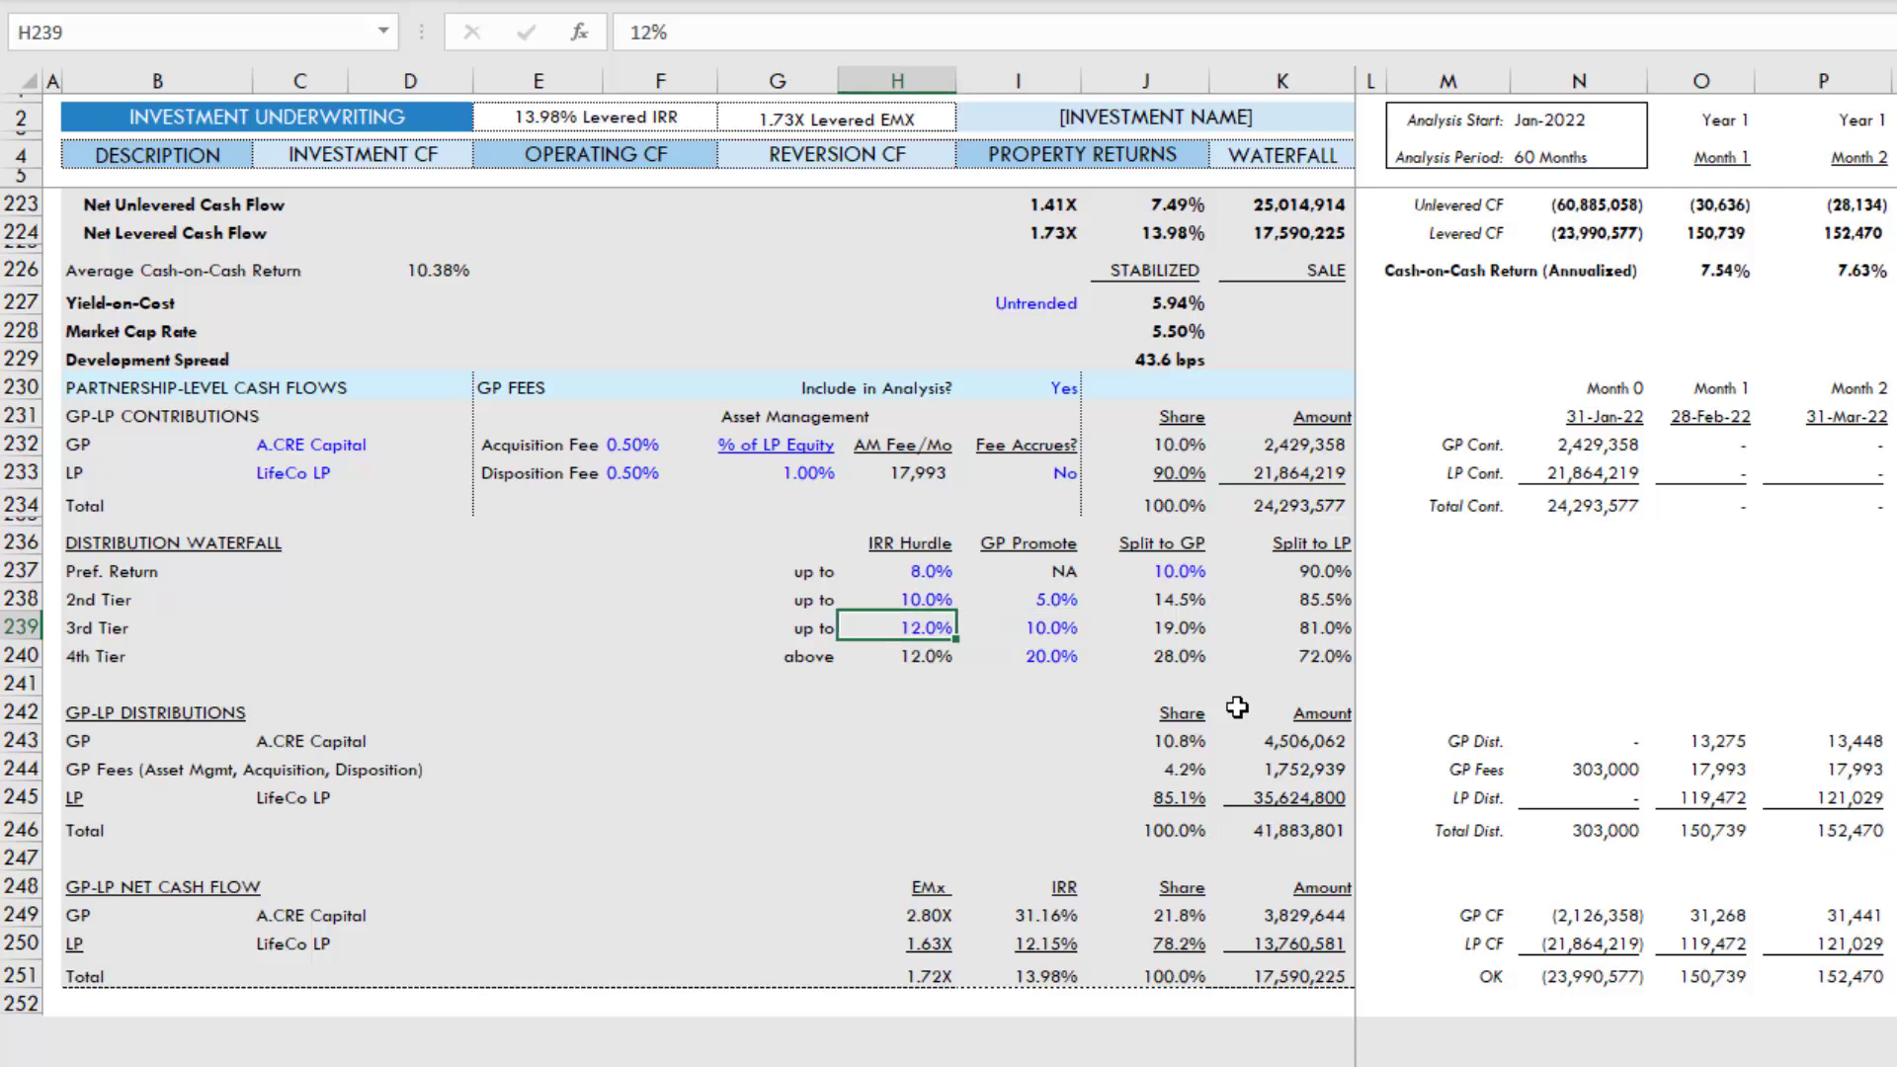
key(Right)
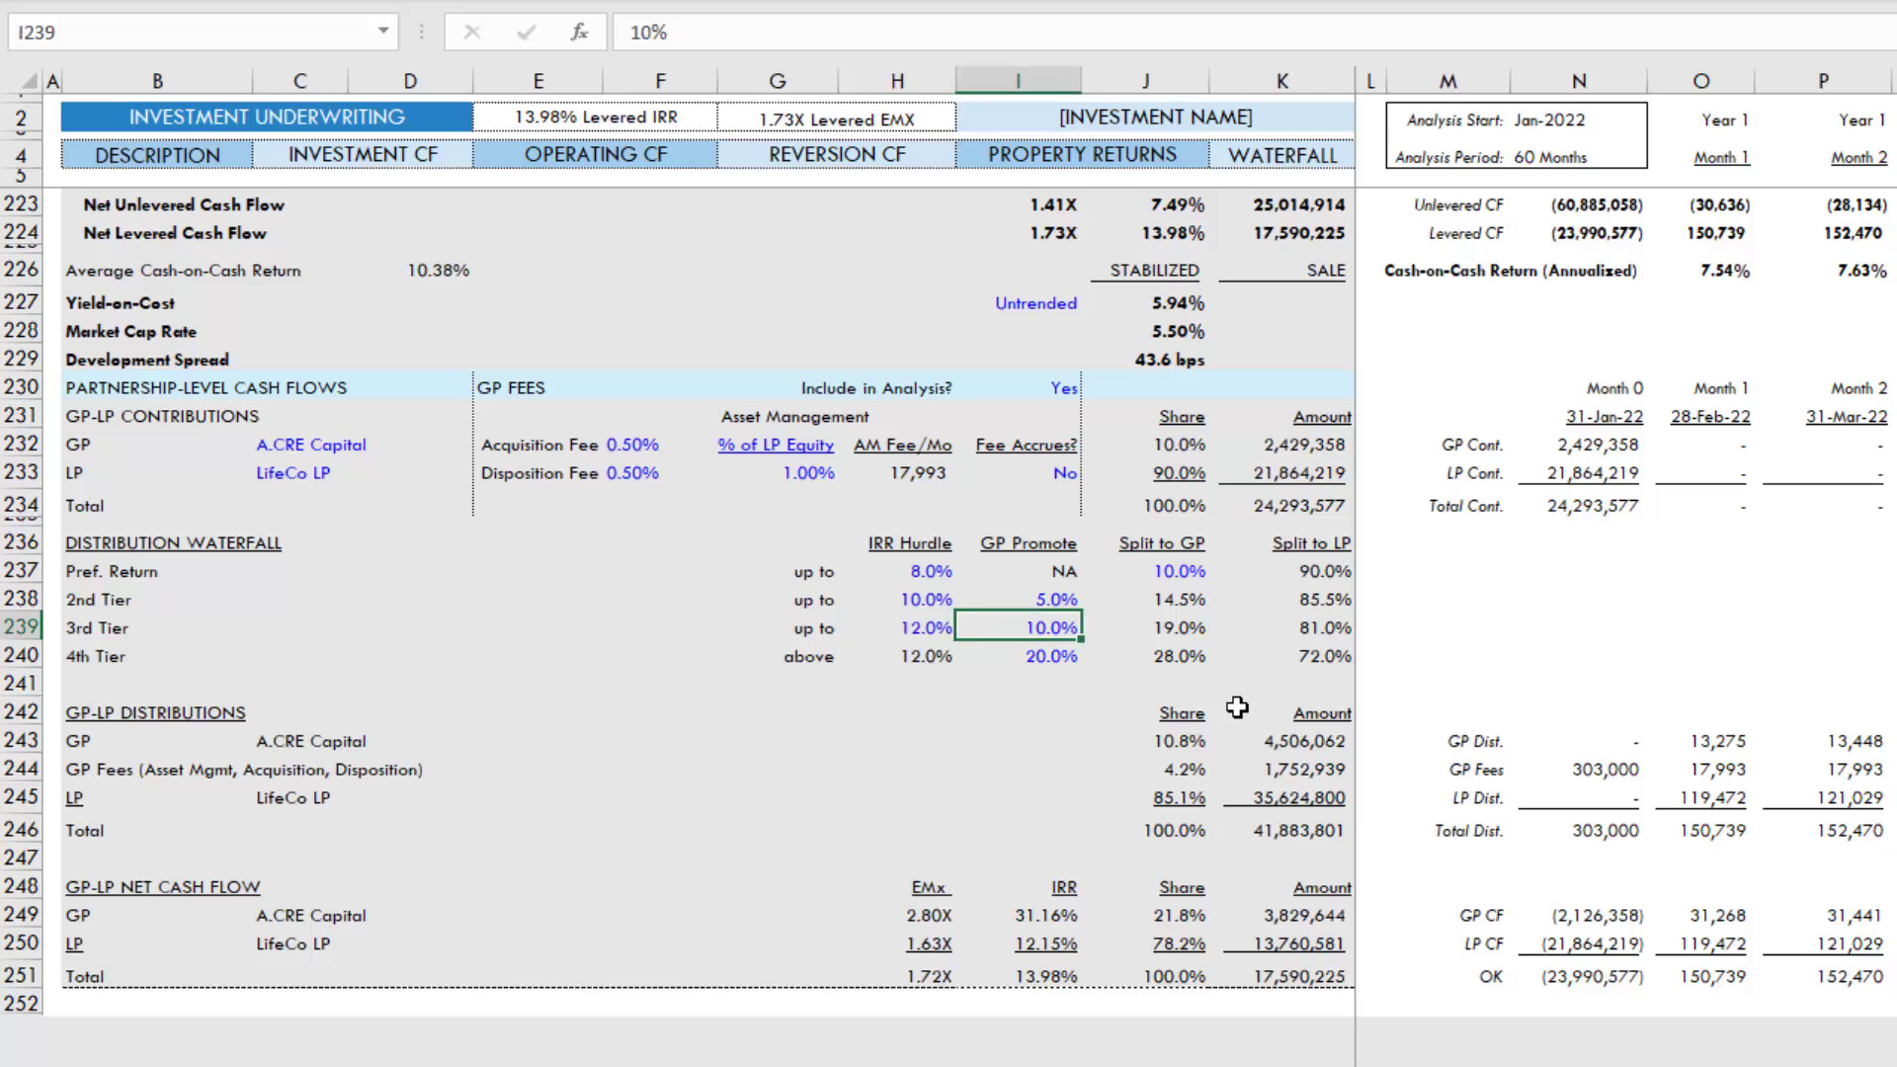
Compare the 3rd Tier's GP promote with the formulas behind its split to GP and split to LP.
key(Right)
key(Right)
key(Left)
key(Right)
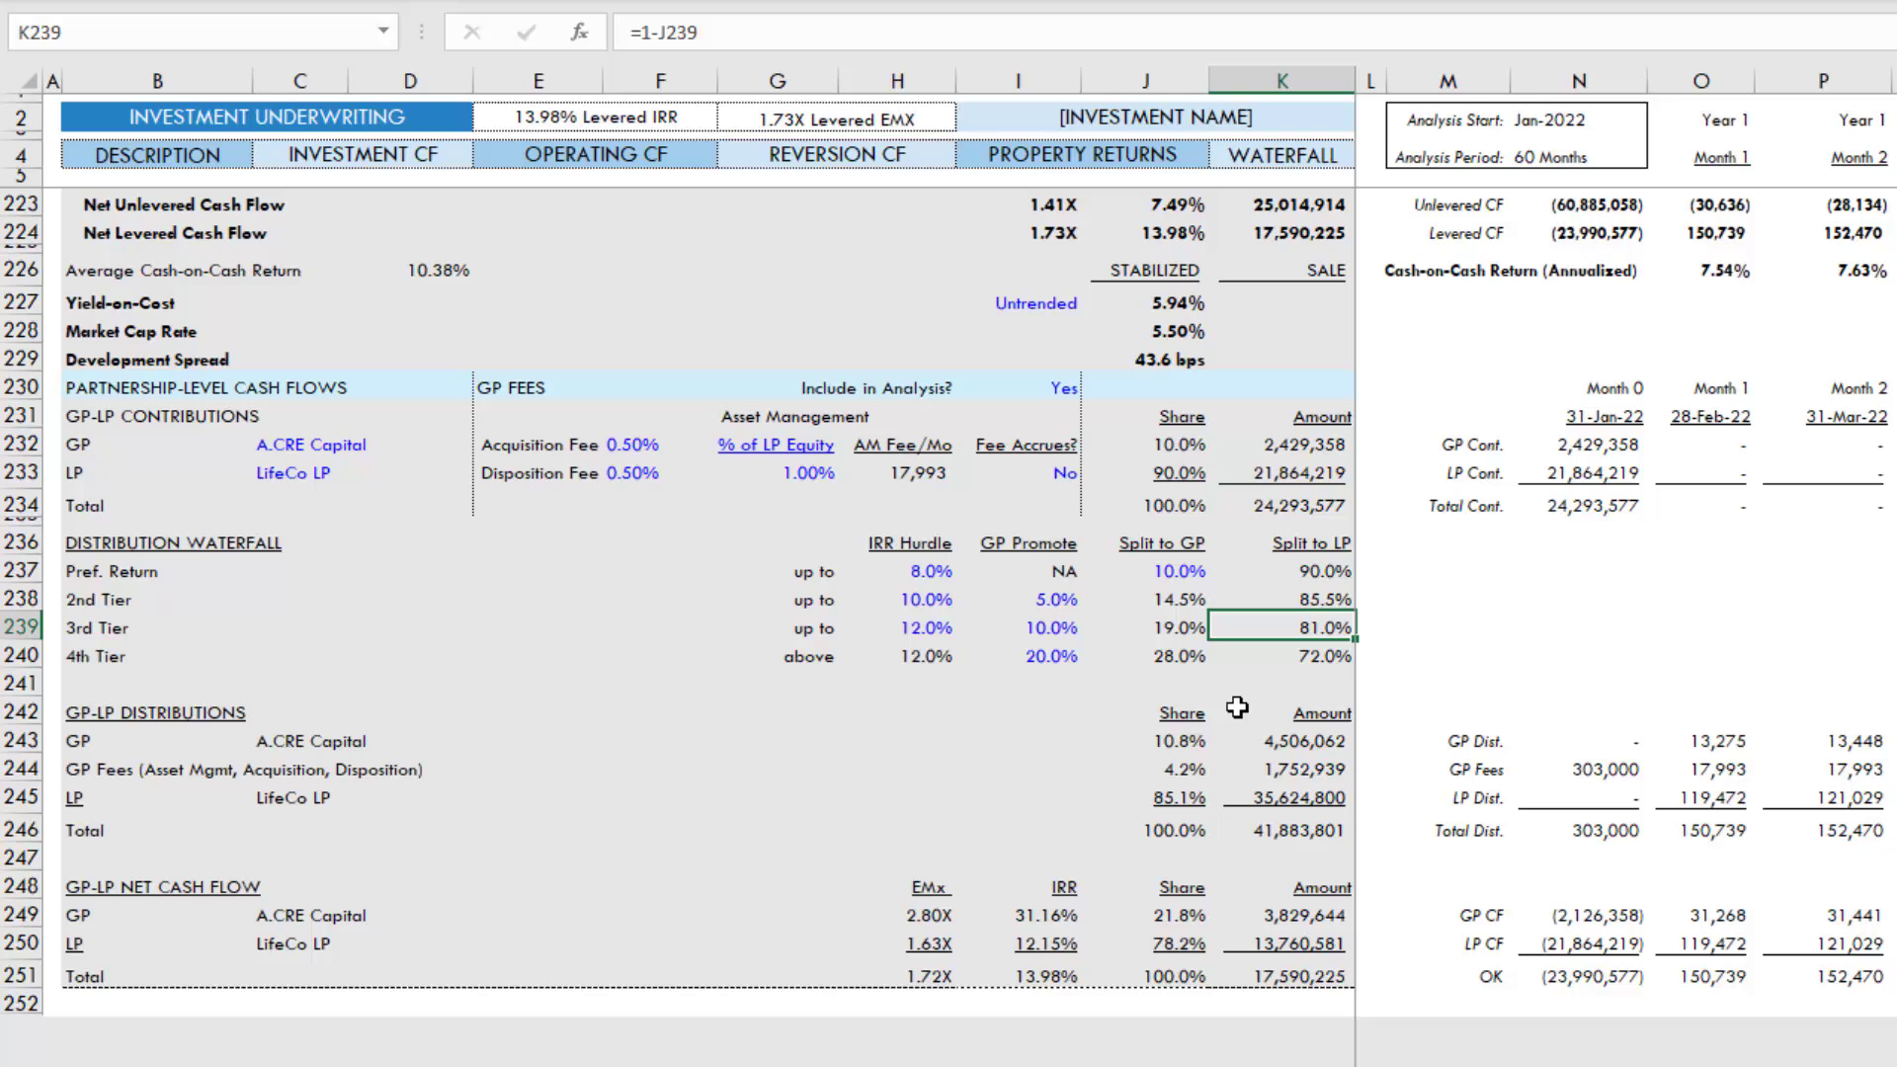
key(Left)
key(Left)
key(Right)
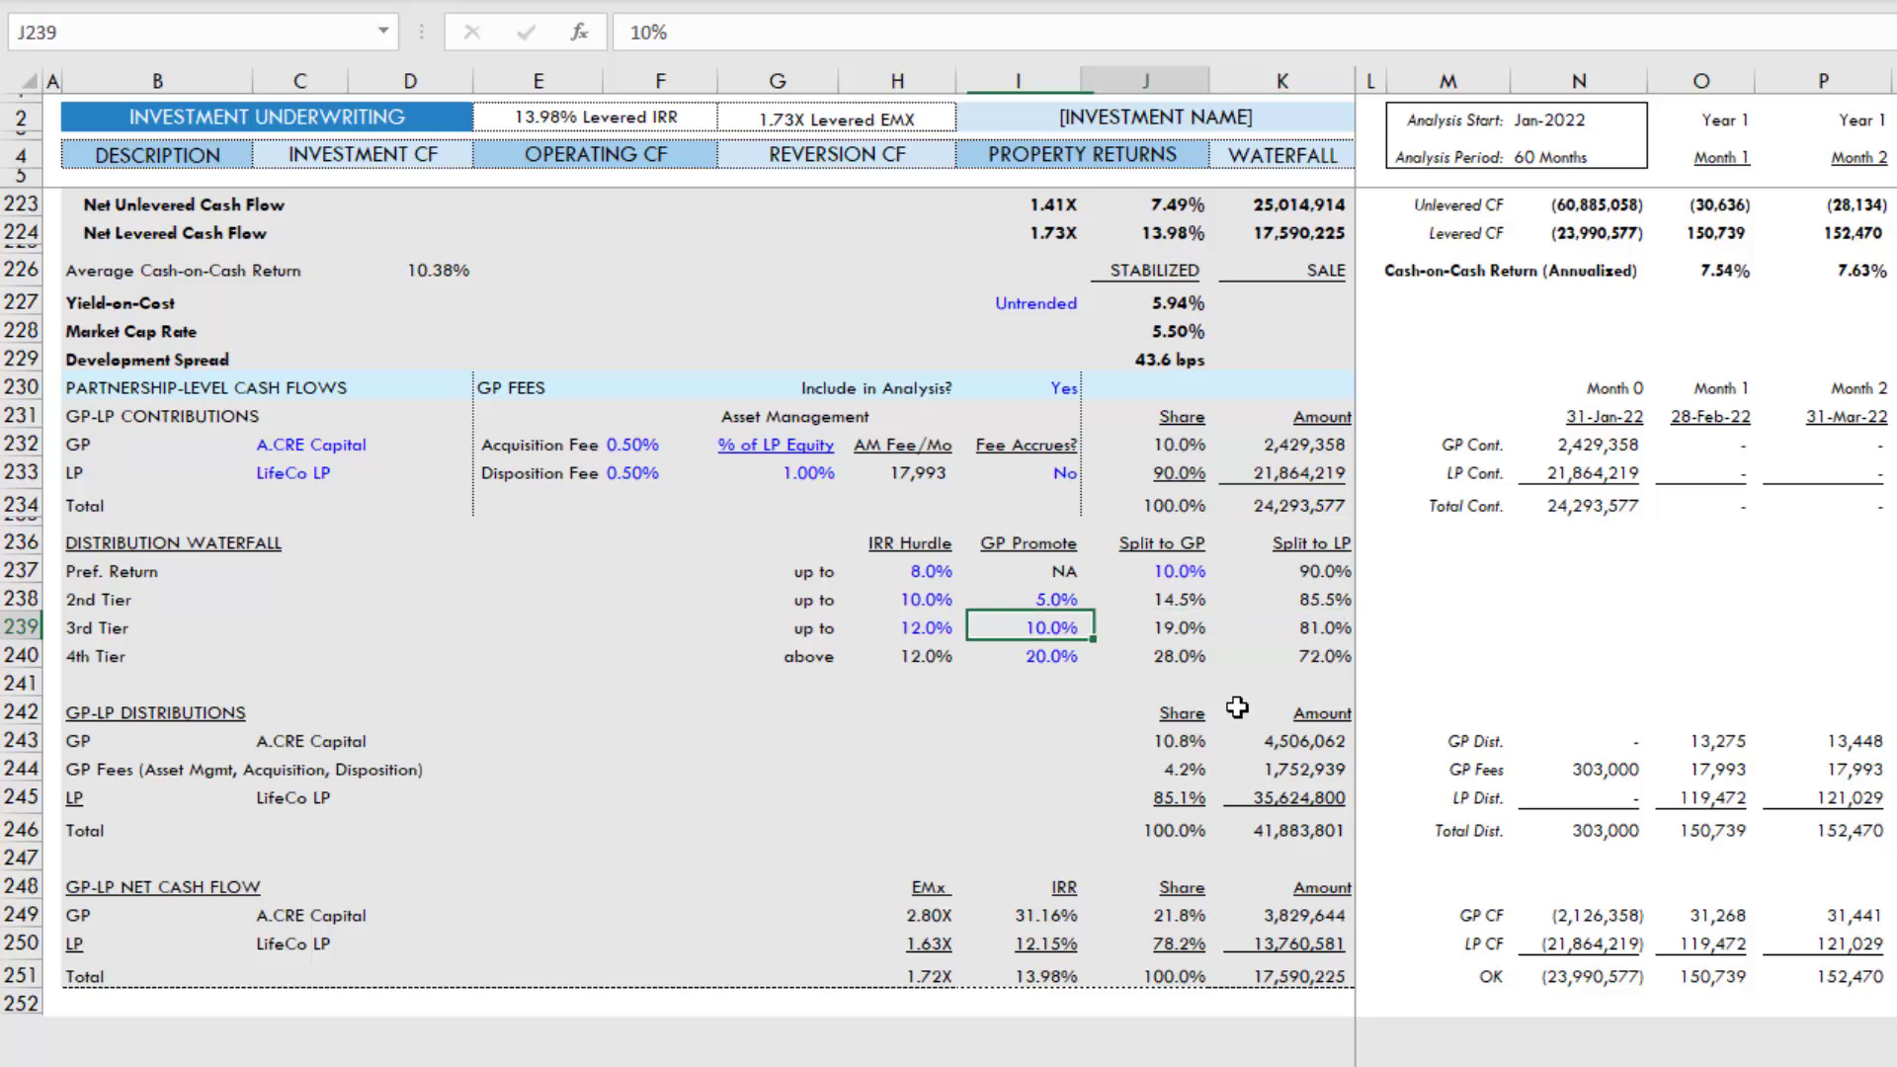
key(Right)
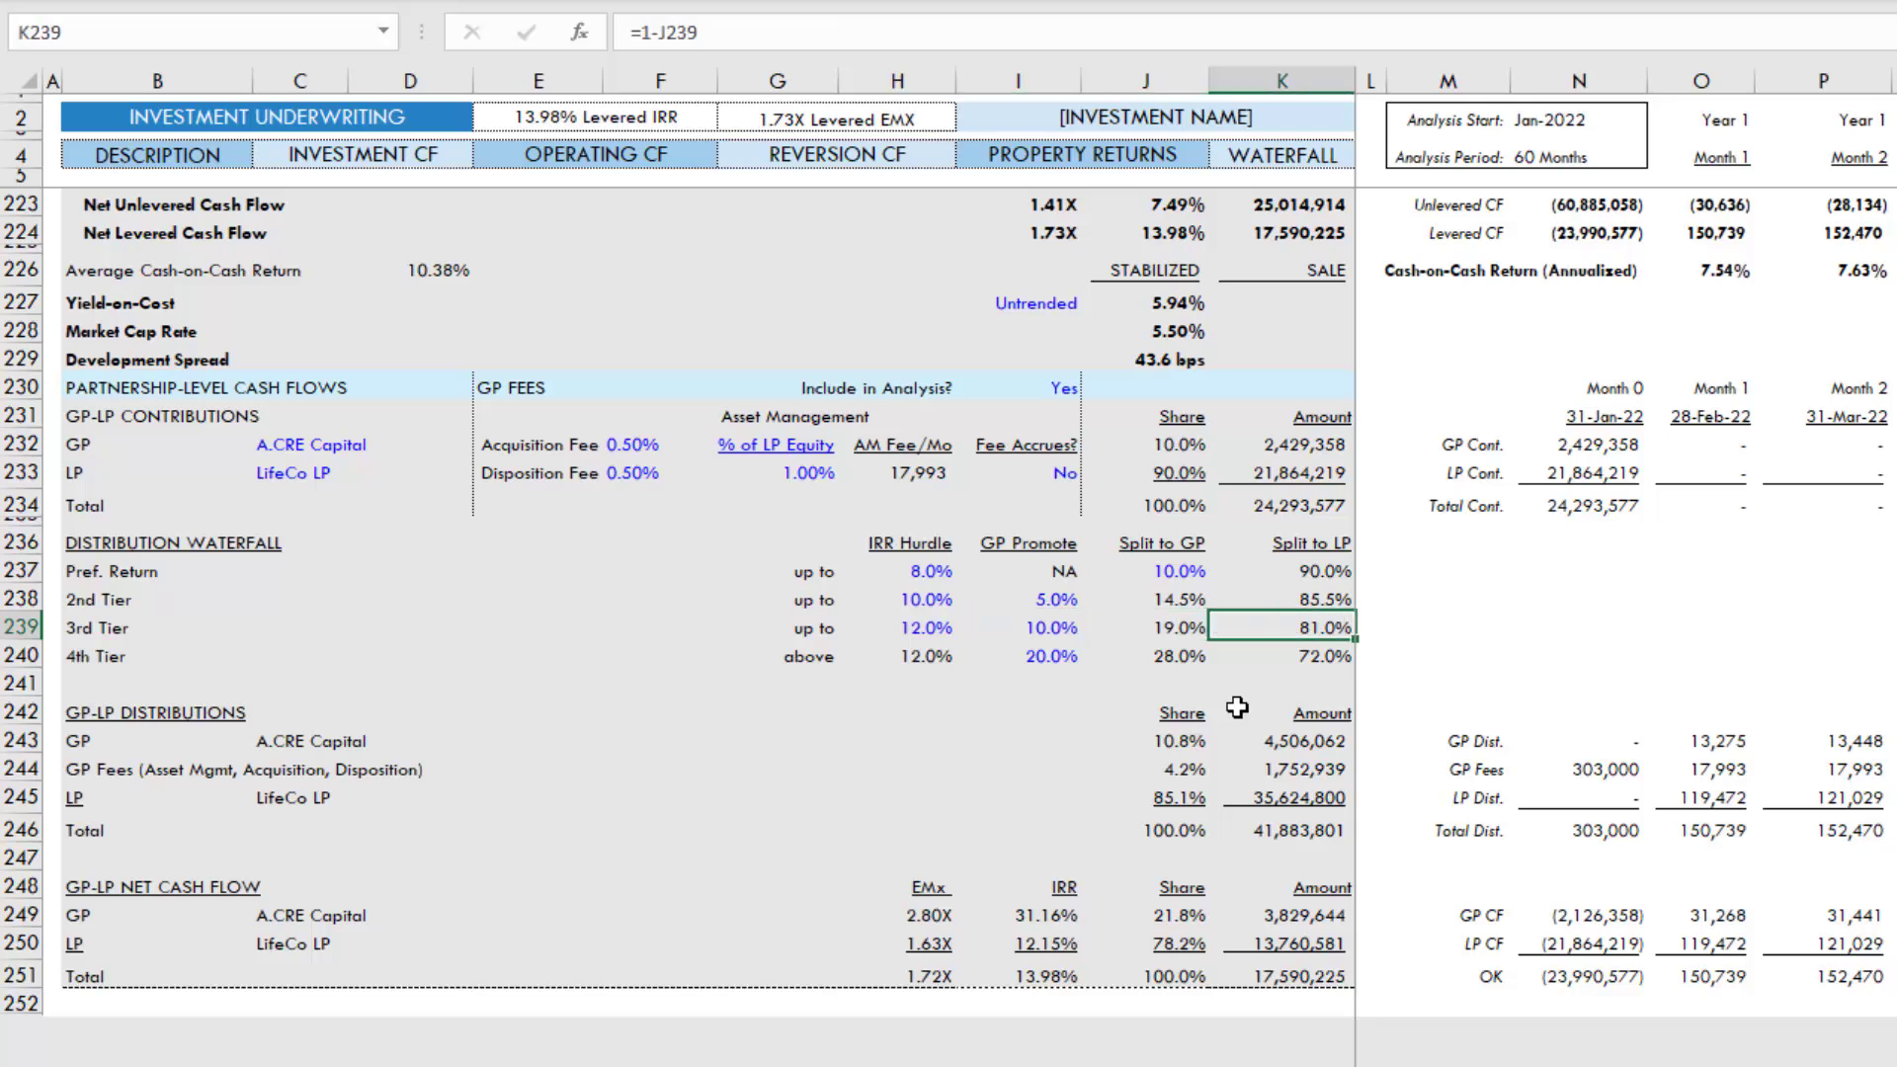
key(Left)
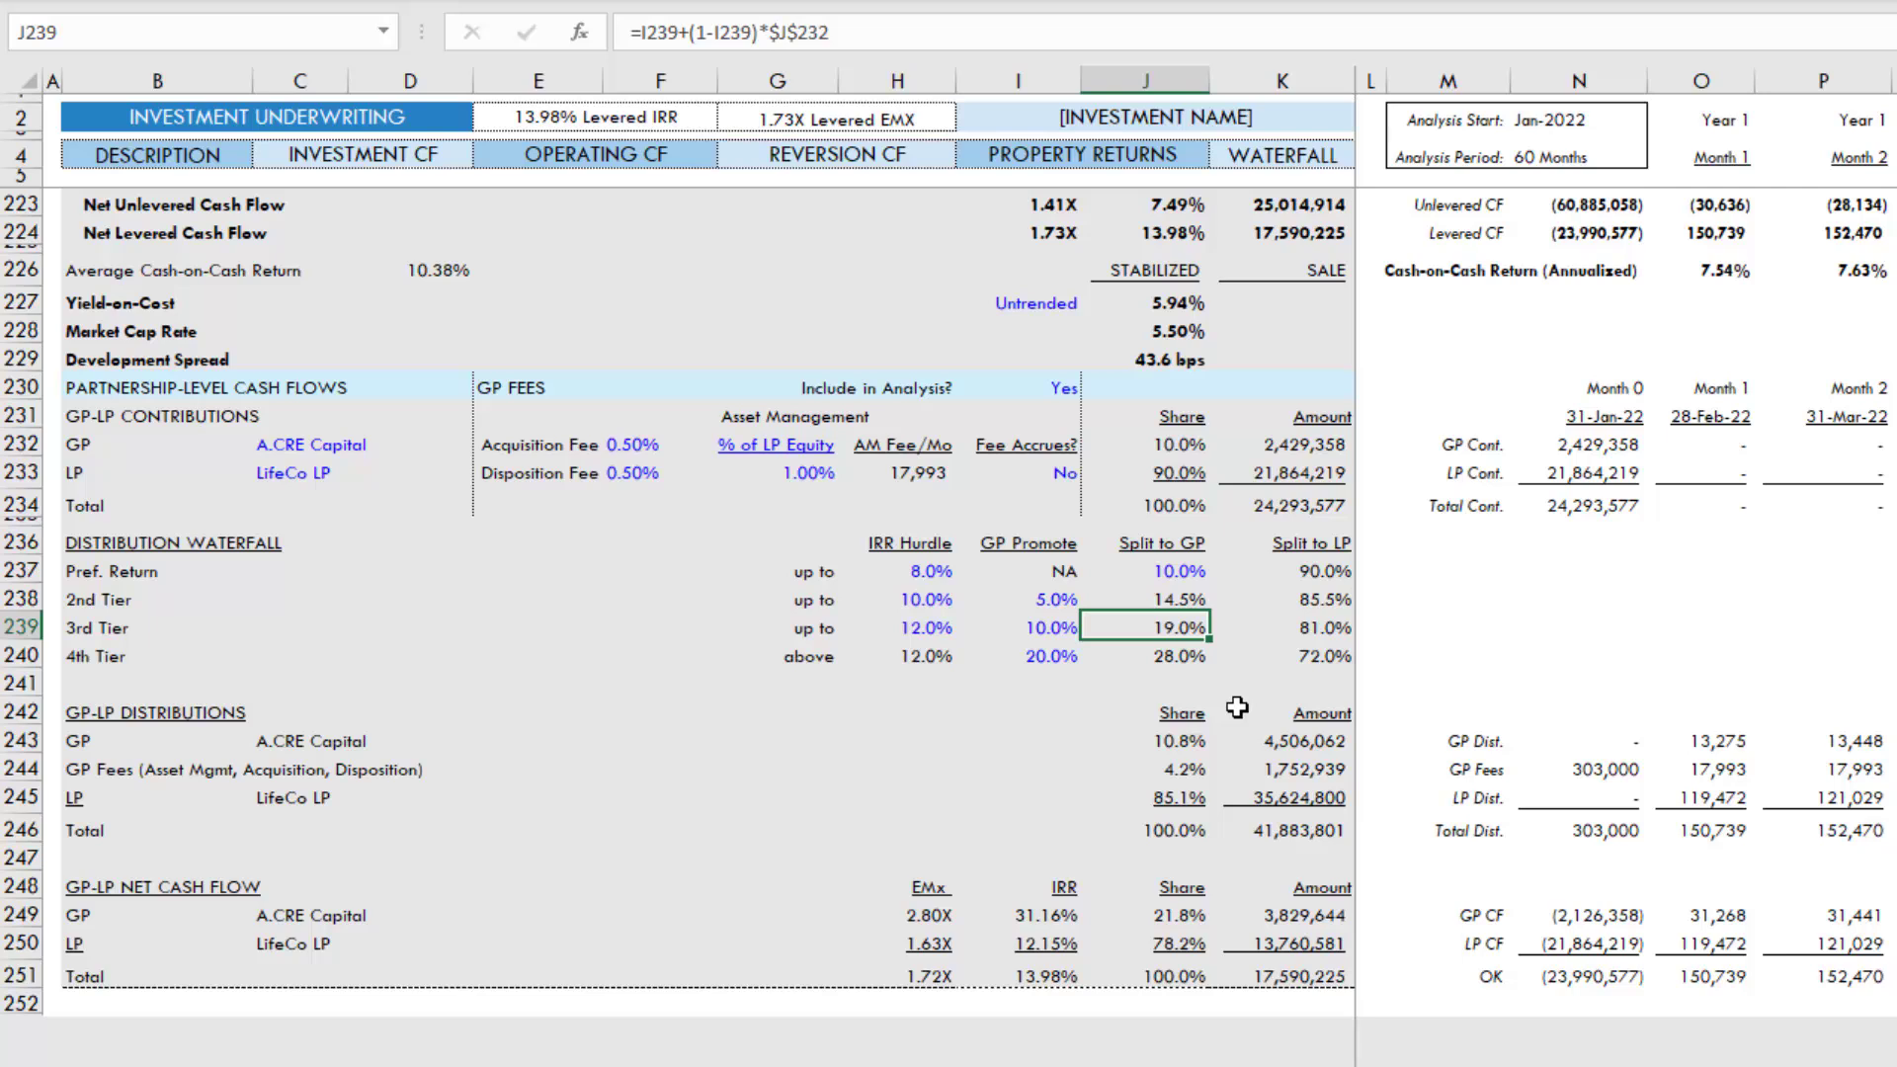
Examine the 4th Tier of the distribution waterfall across to its IRR hurdle formula.
key(Down)
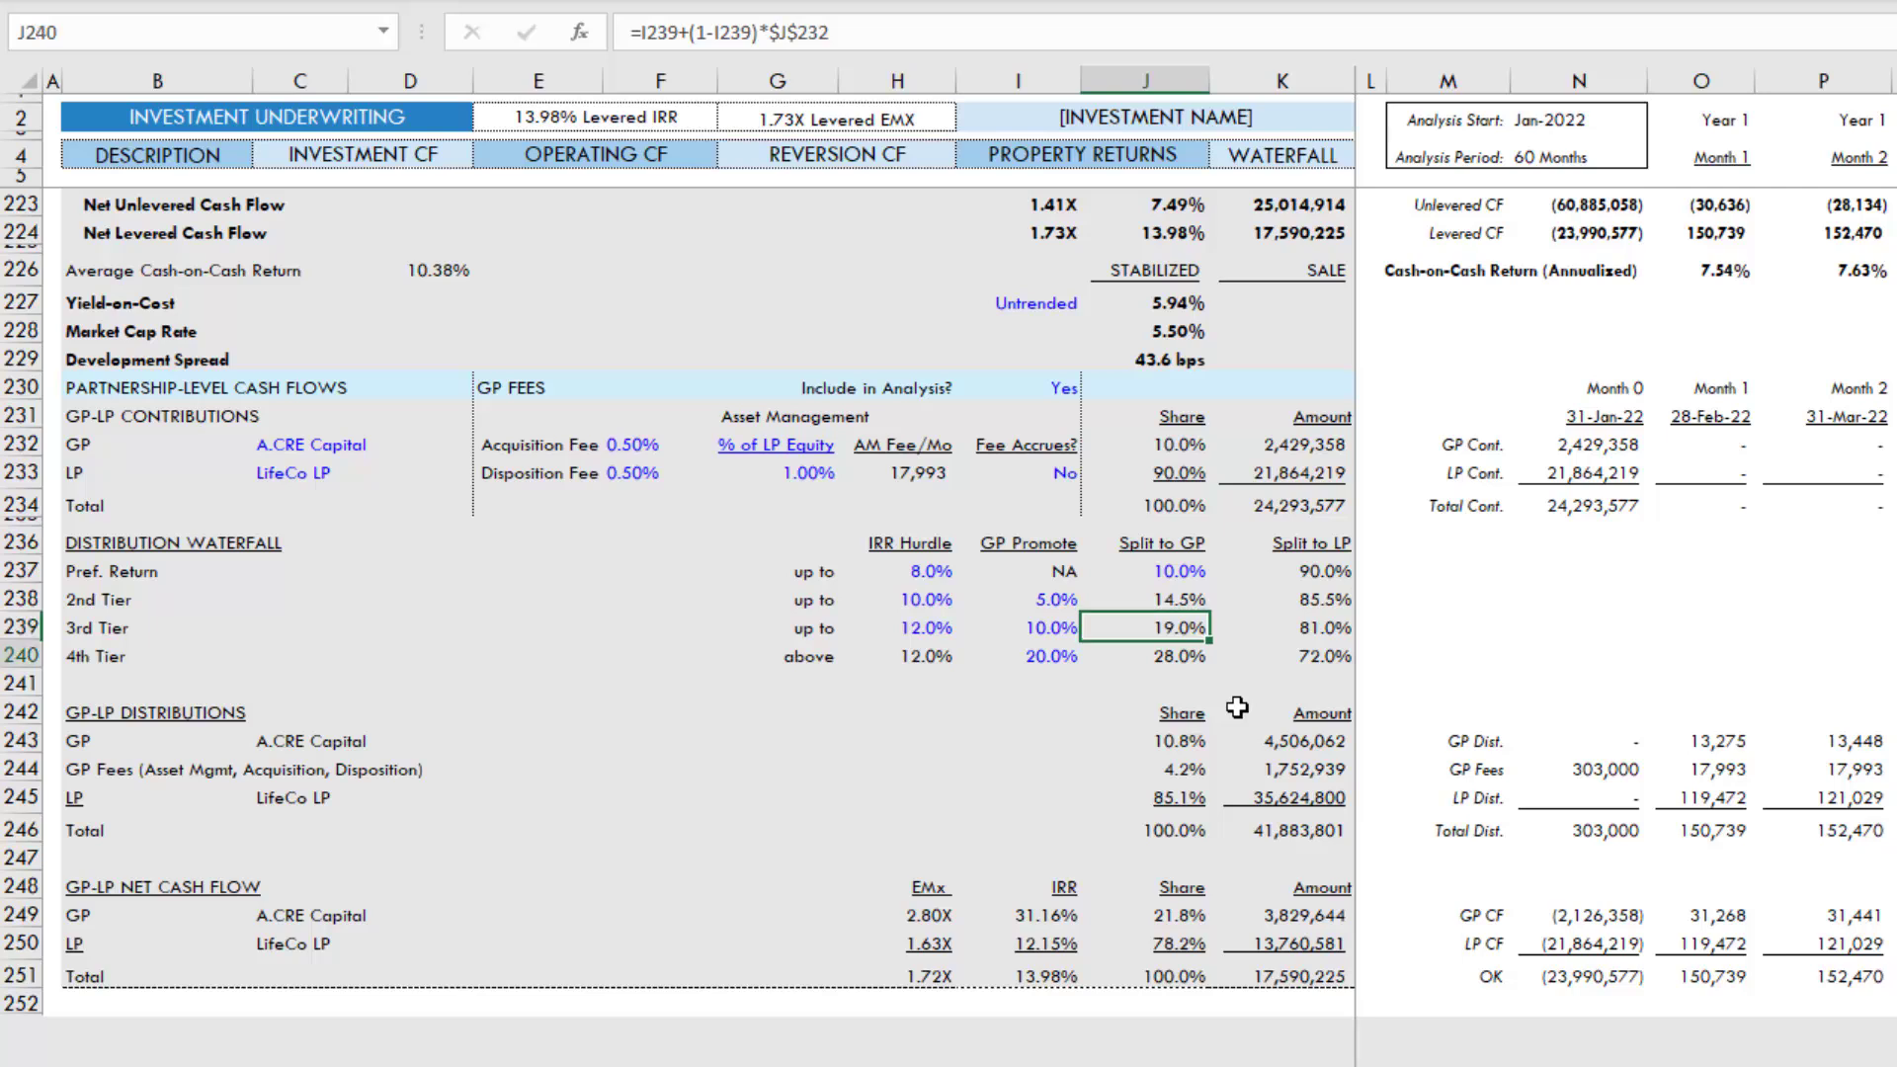
key(Left)
key(Left)
key(Left)
key(Left)
key(Left)
key(Right)
key(Right)
key(Right)
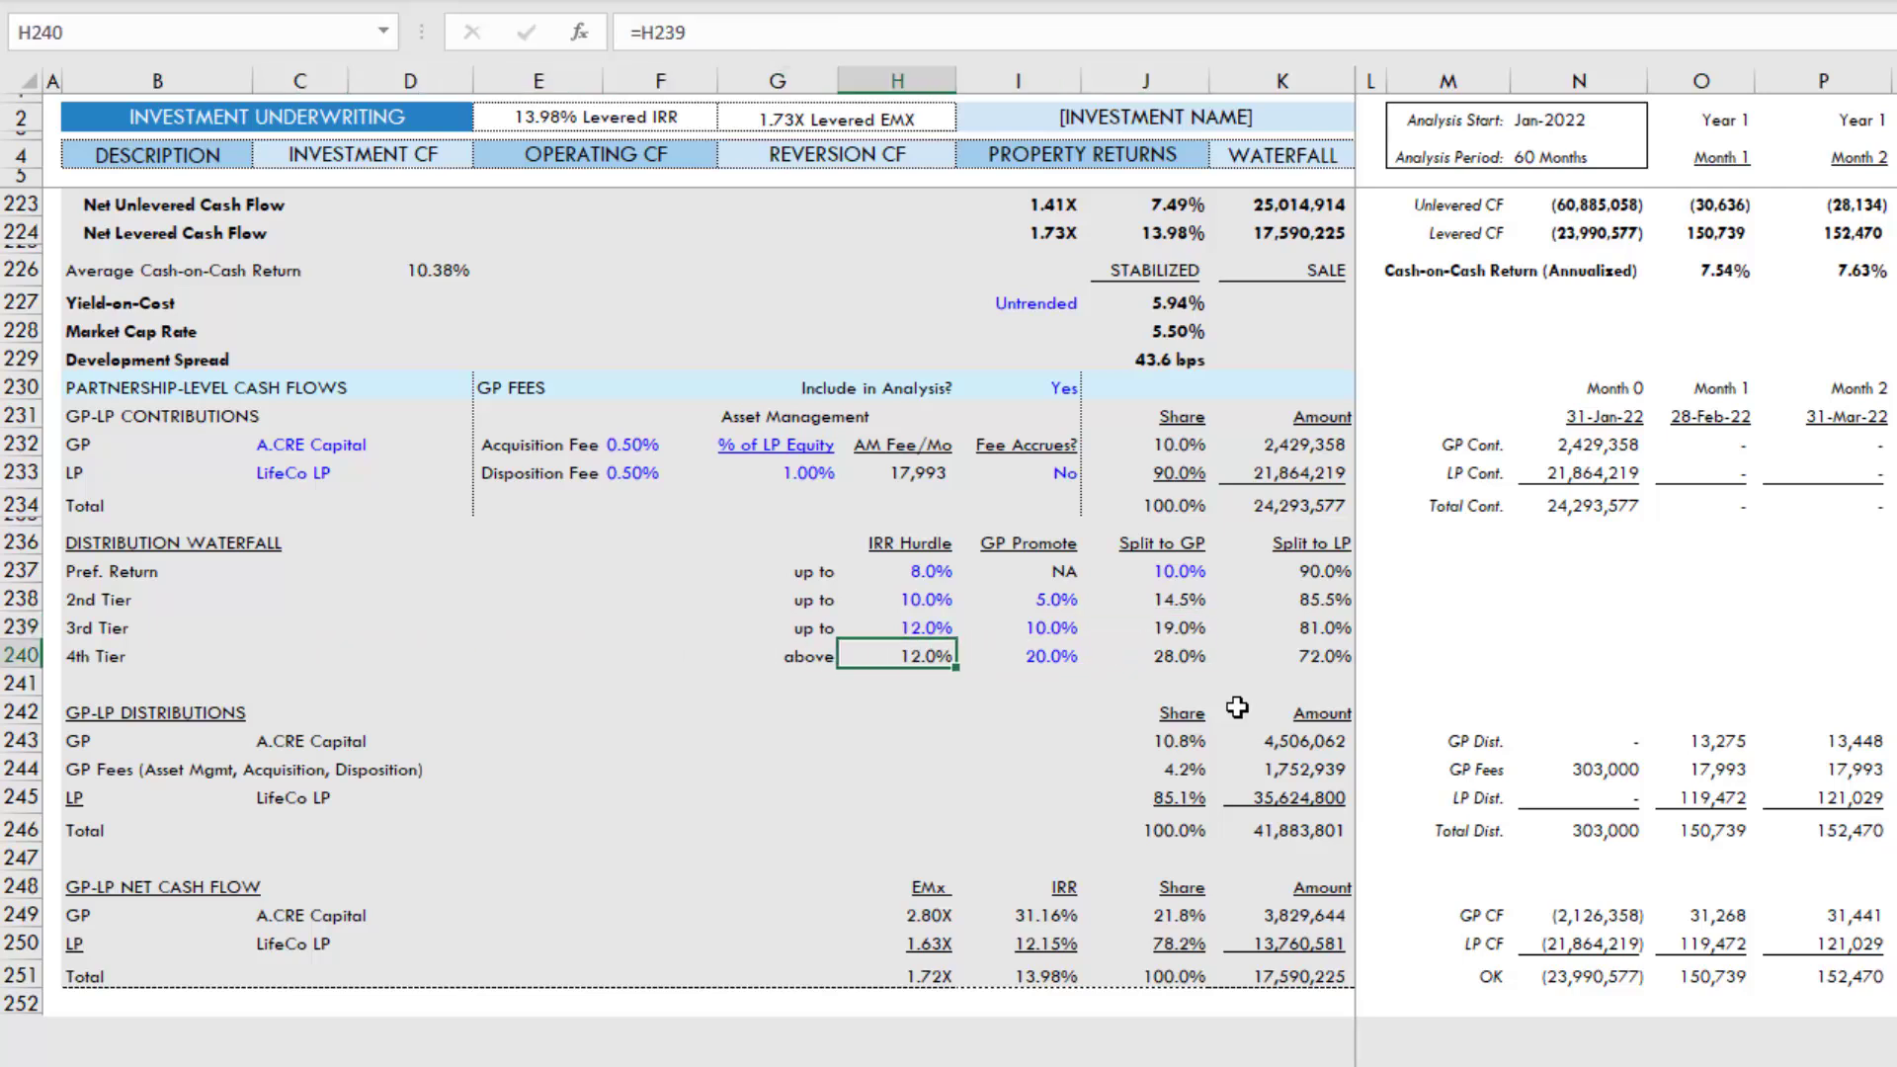
Compare the 4th Tier's GP promote with the formulas behind its split to GP and split to LP.
key(Right)
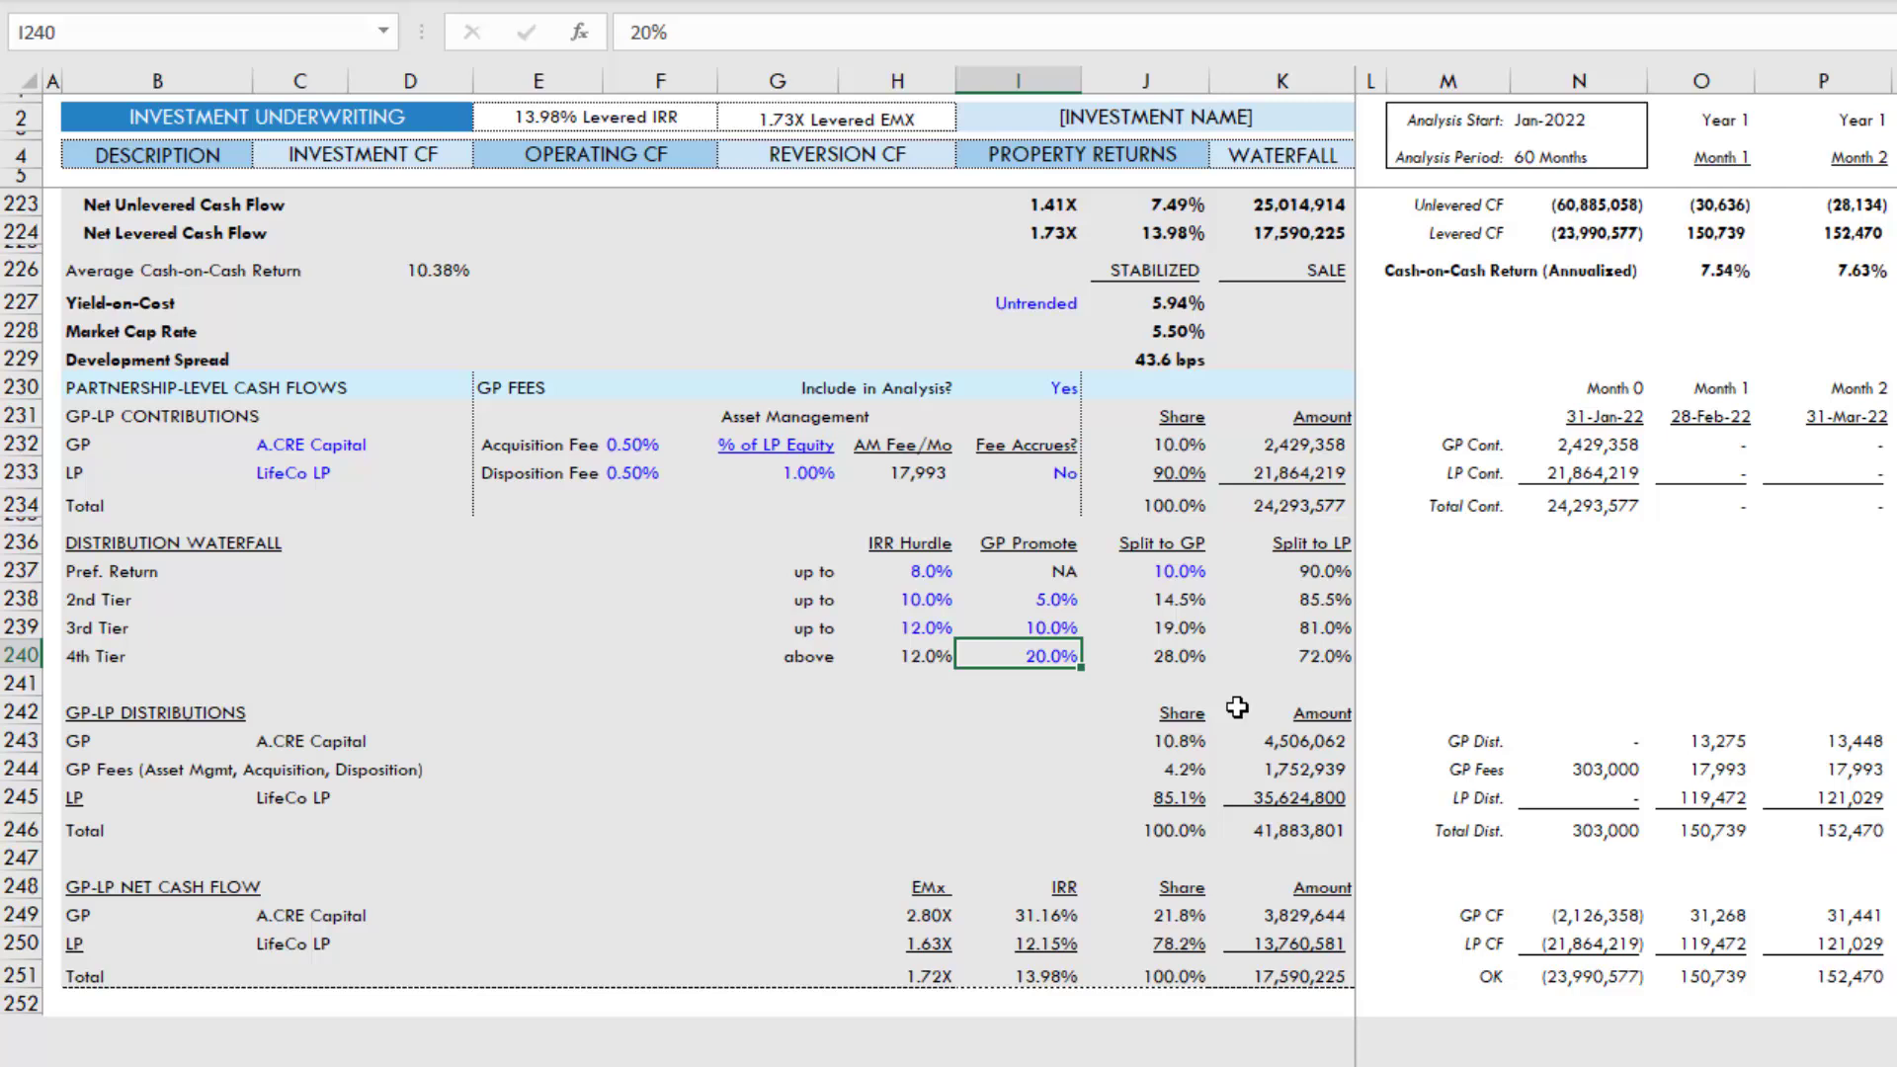
key(Right)
key(Right)
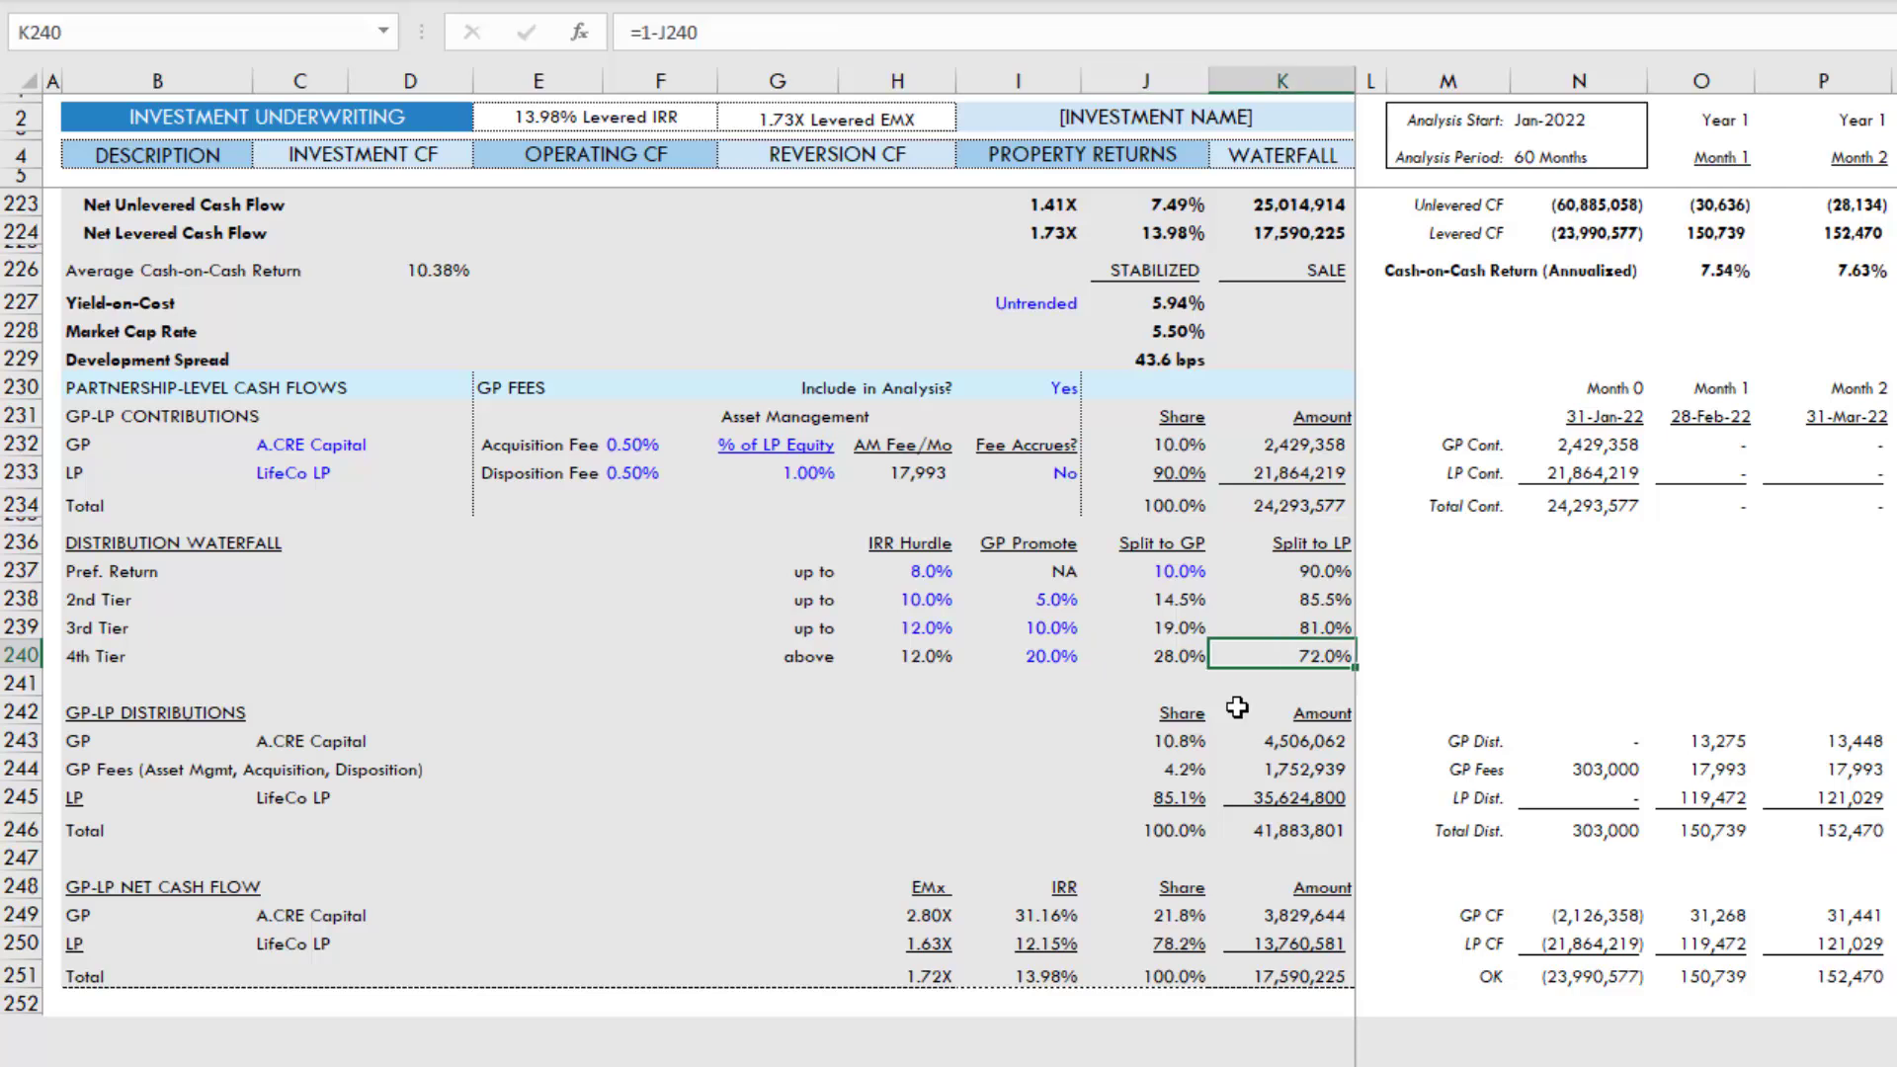
key(Left)
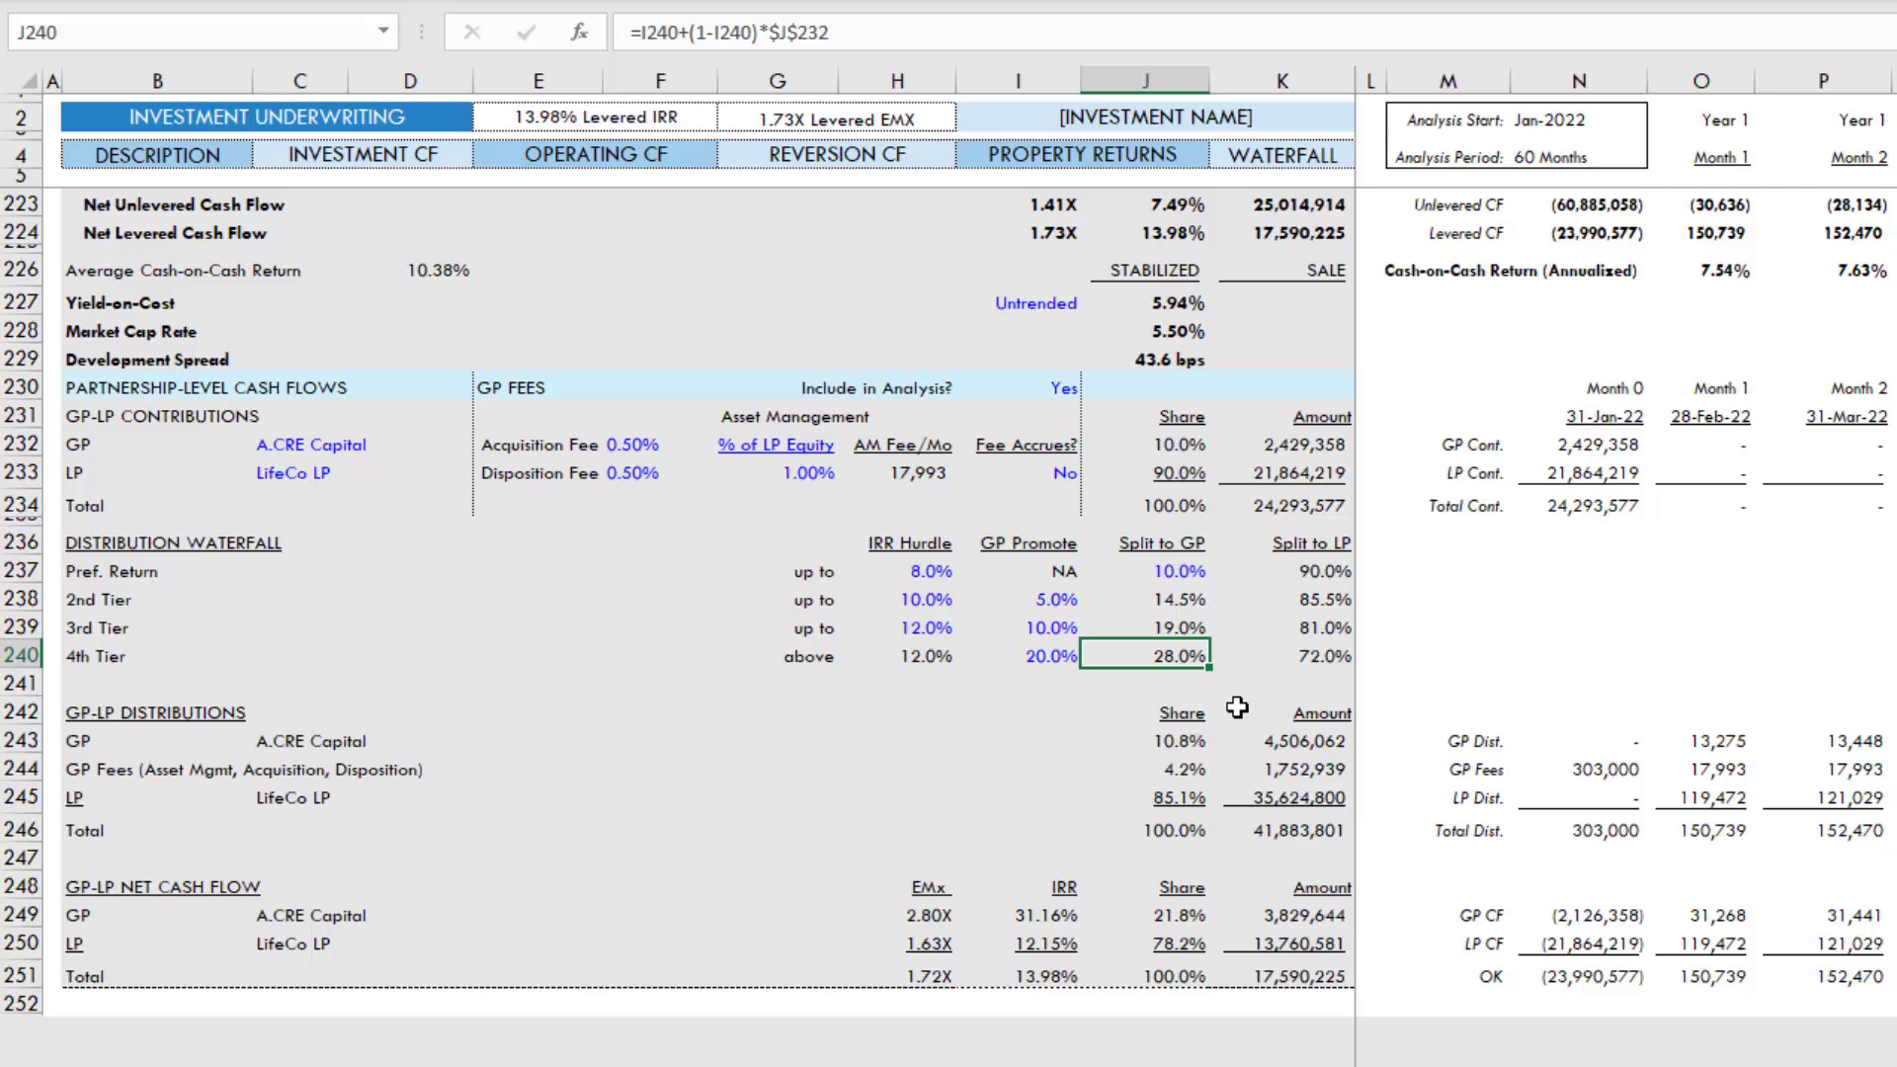
key(Left)
key(Left)
key(Right)
key(Right)
Review the GP and GP Fees lines in the GP-LP distributions table.
click(237, 741)
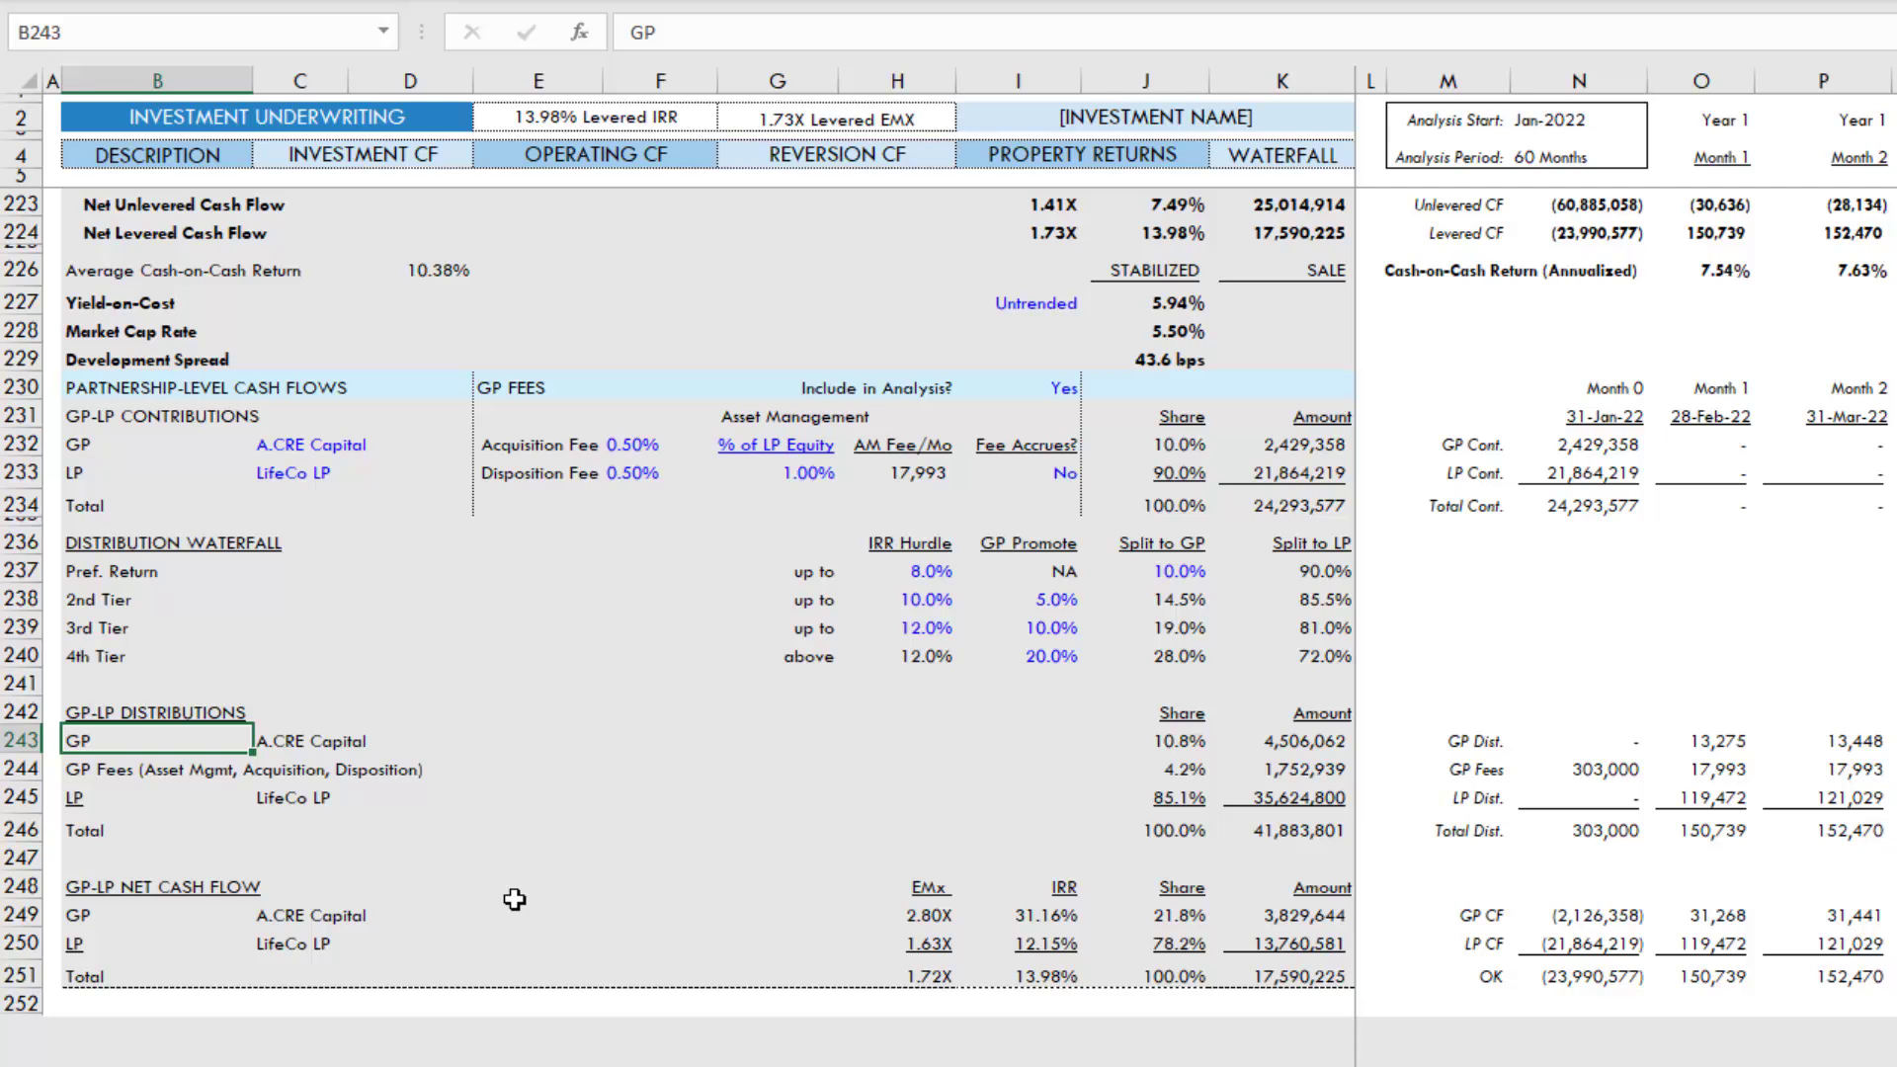
key(Right)
key(Left)
key(Up)
key(Down)
key(Down)
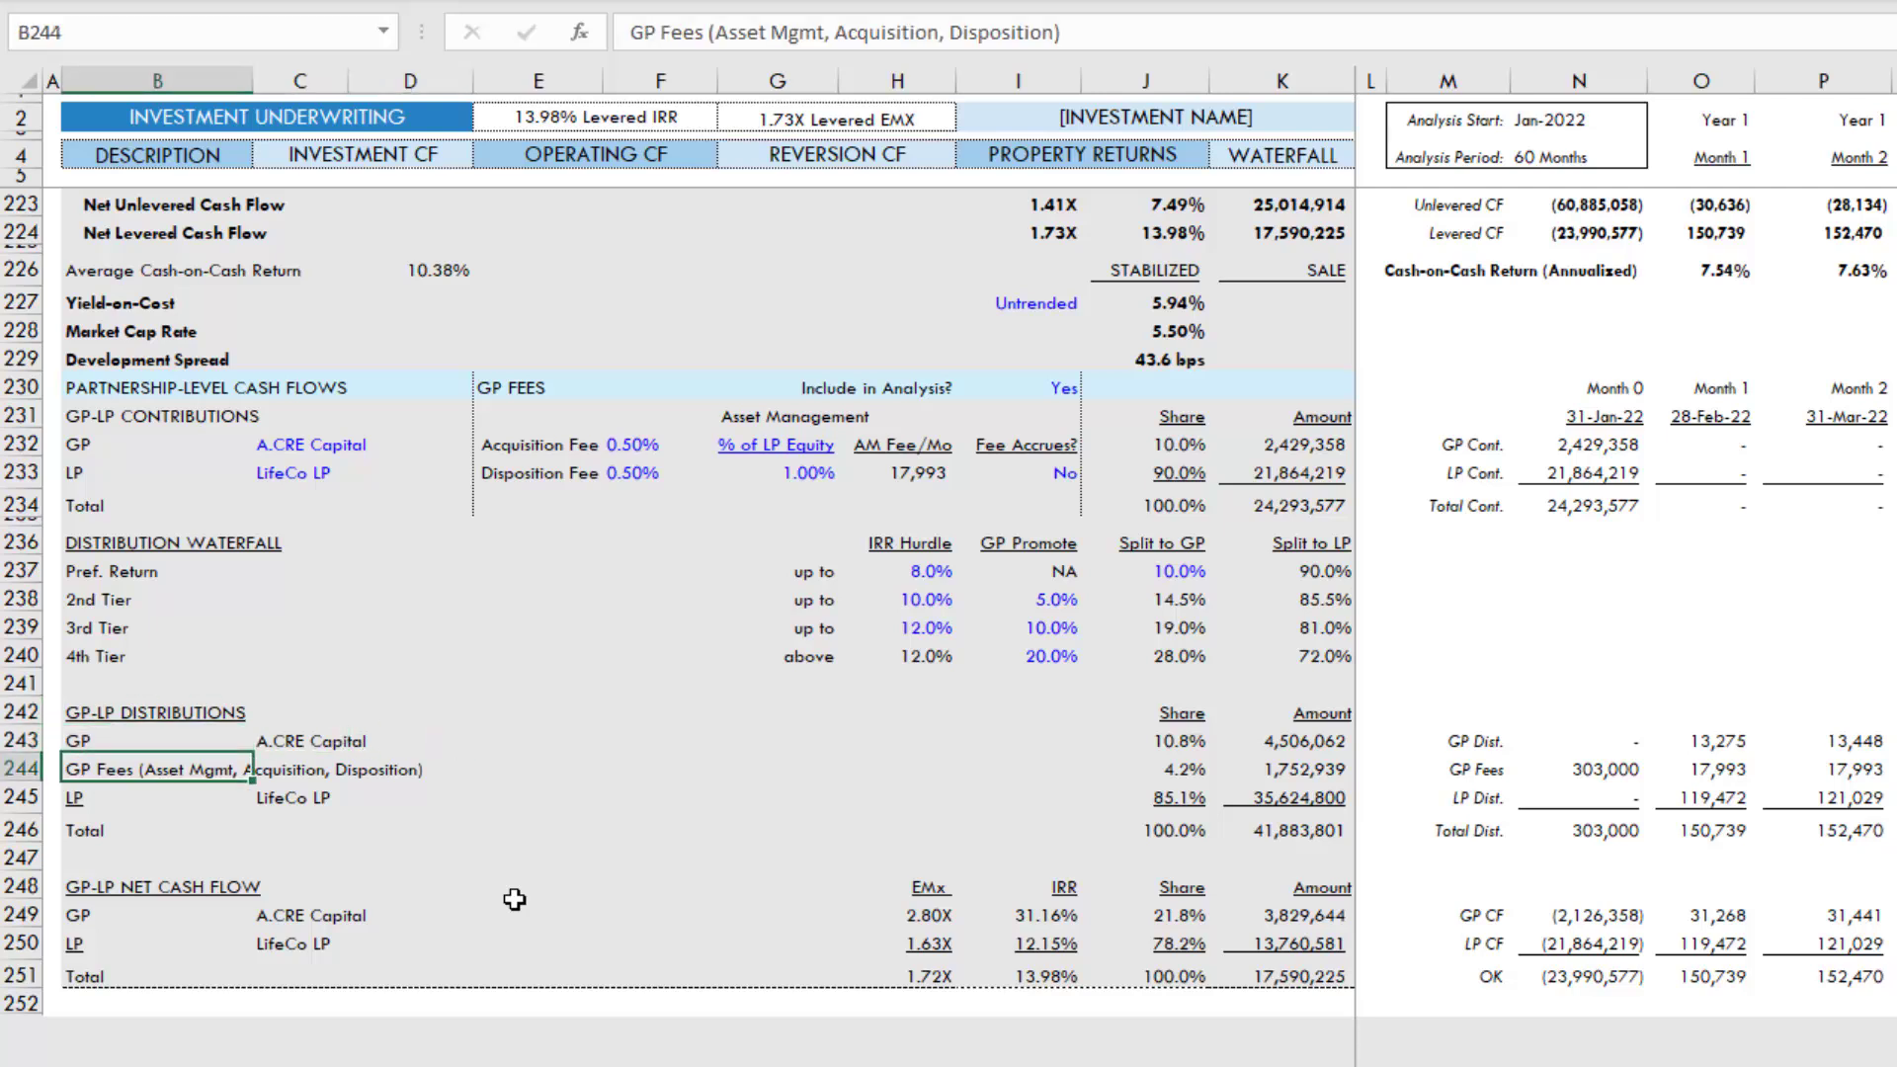
key(Up)
key(Right)
key(Down)
key(Left)
key(Up)
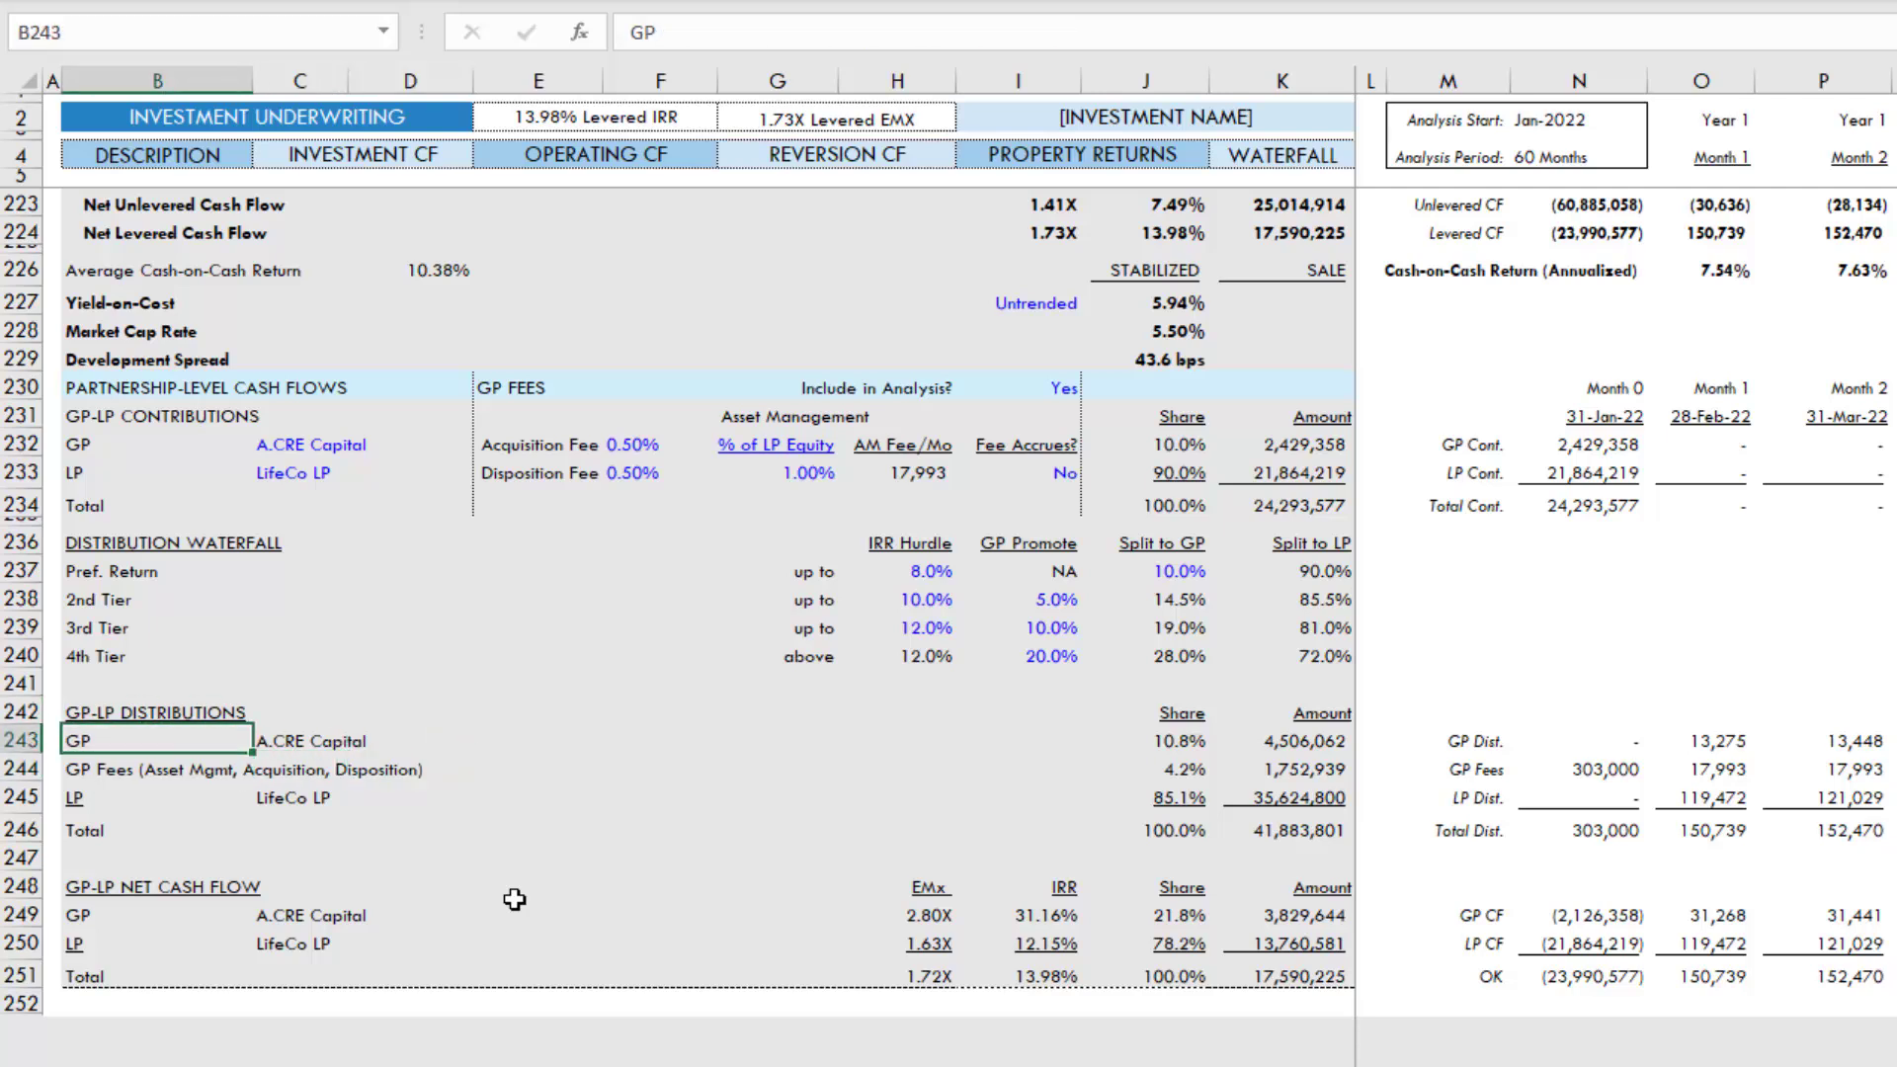
Examine the GP Fees line of the GP-LP distributions across to the formulas behind its share and amount.
key(Down)
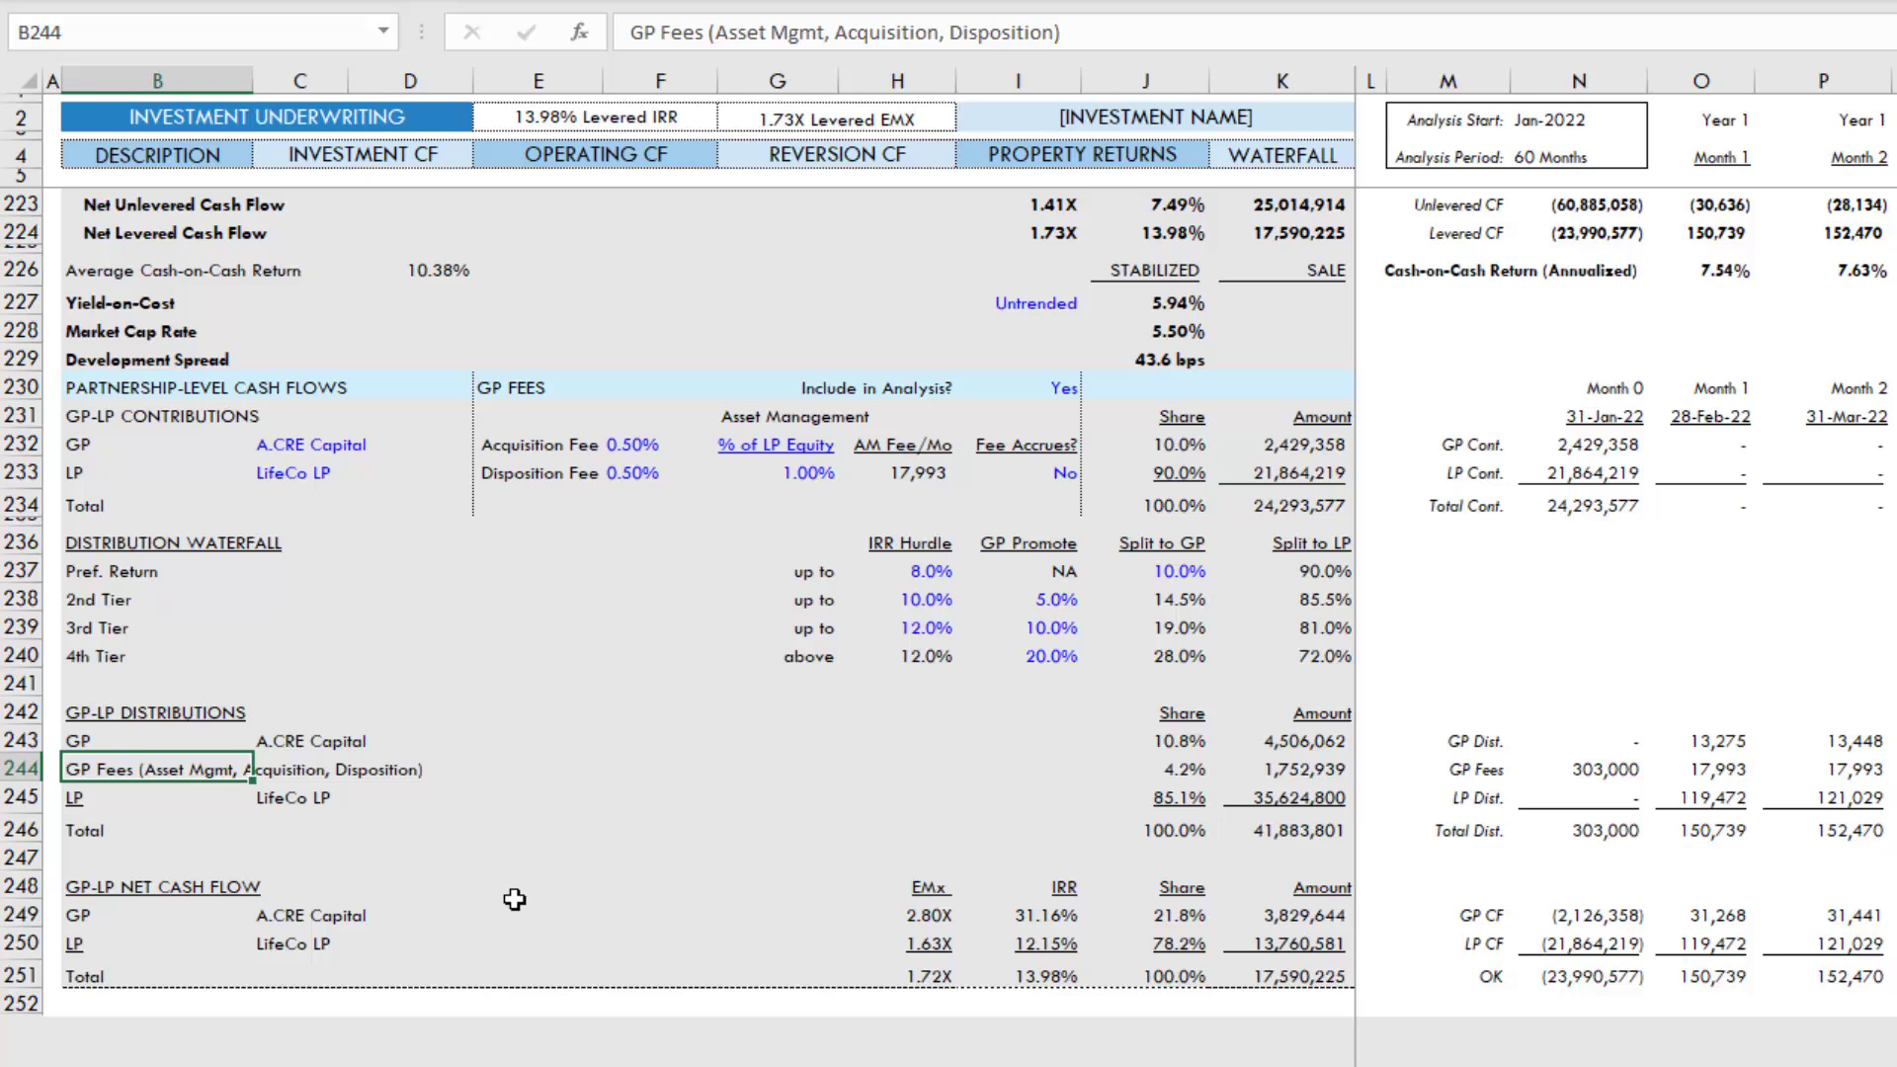
key(Right)
key(Right)
key(Left)
key(Up)
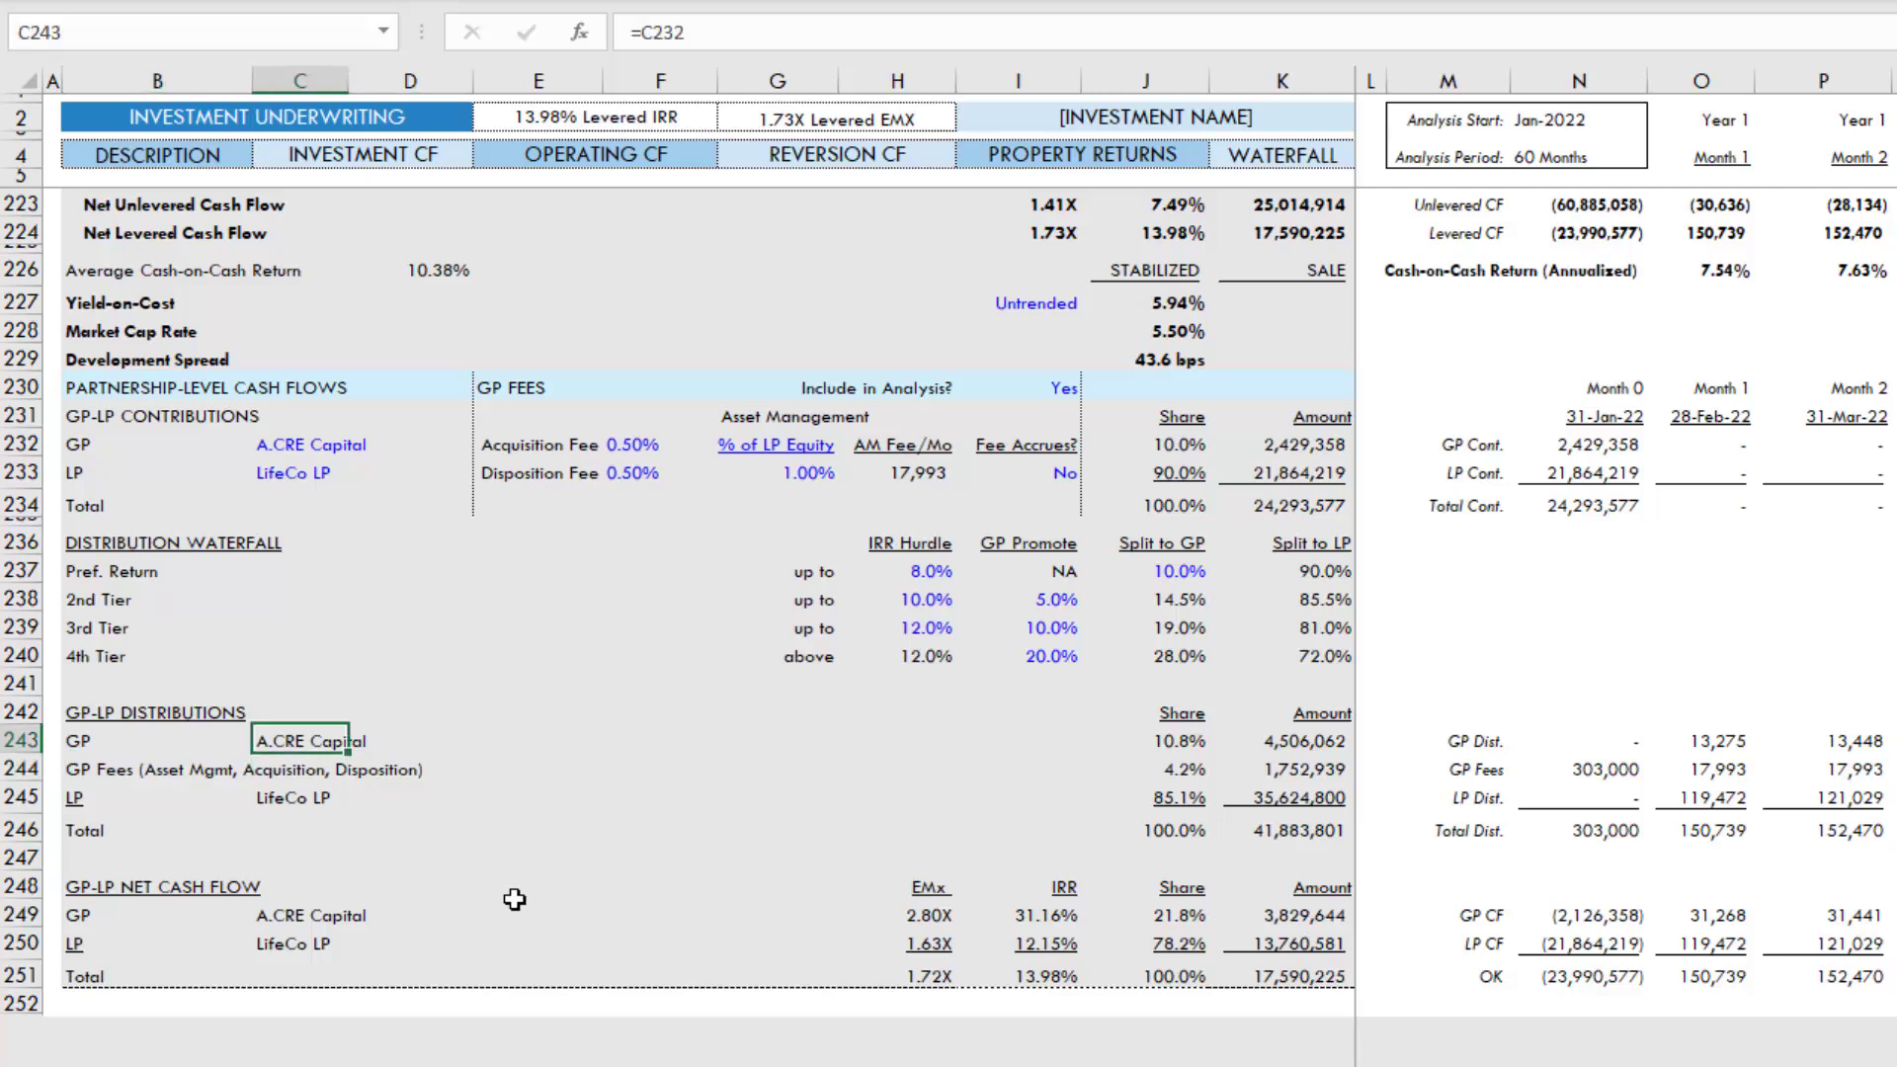
key(Down)
key(Right)
key(Right)
key(Right)
key(Right)
key(Right)
key(Right)
key(Right)
key(Right)
key(Left)
key(Right)
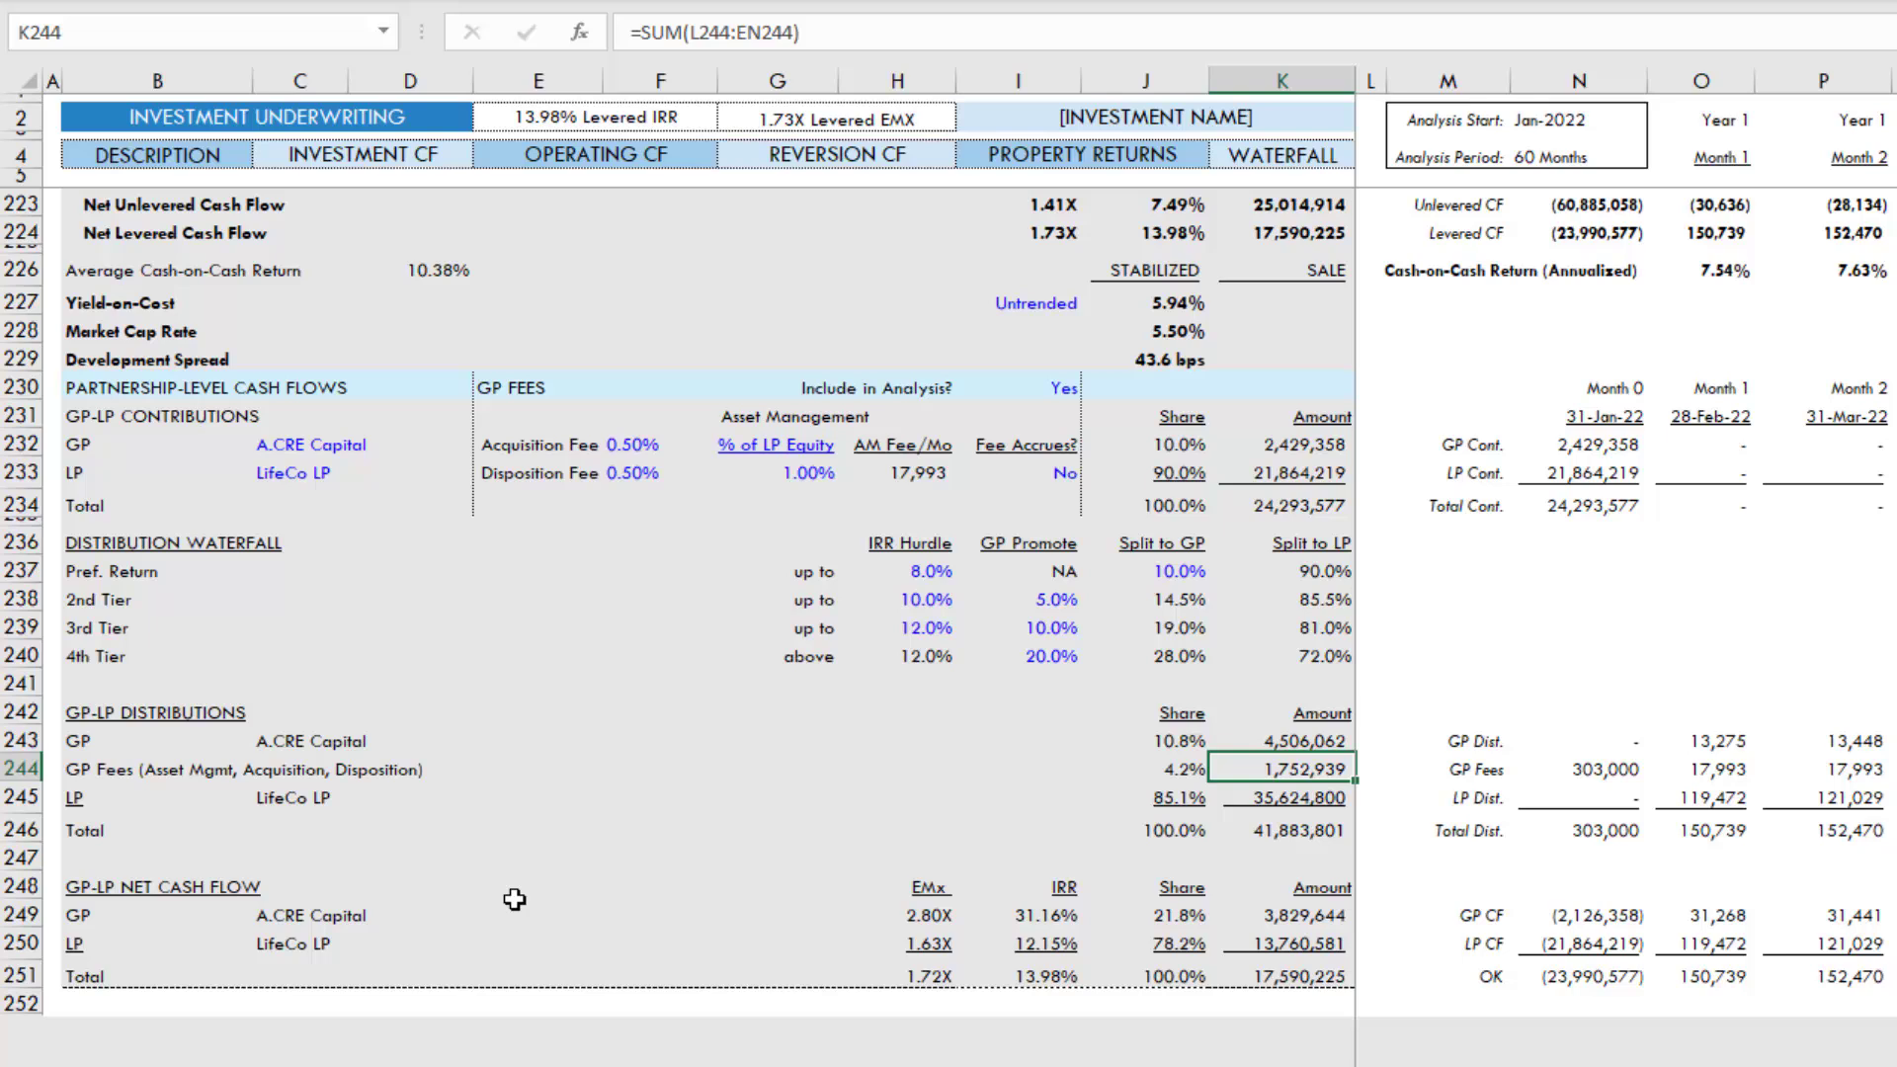
Compare the GP, GP Fees and LP lines in the GP-LP distributions and the formulas behind their amounts.
click(68, 740)
click(84, 768)
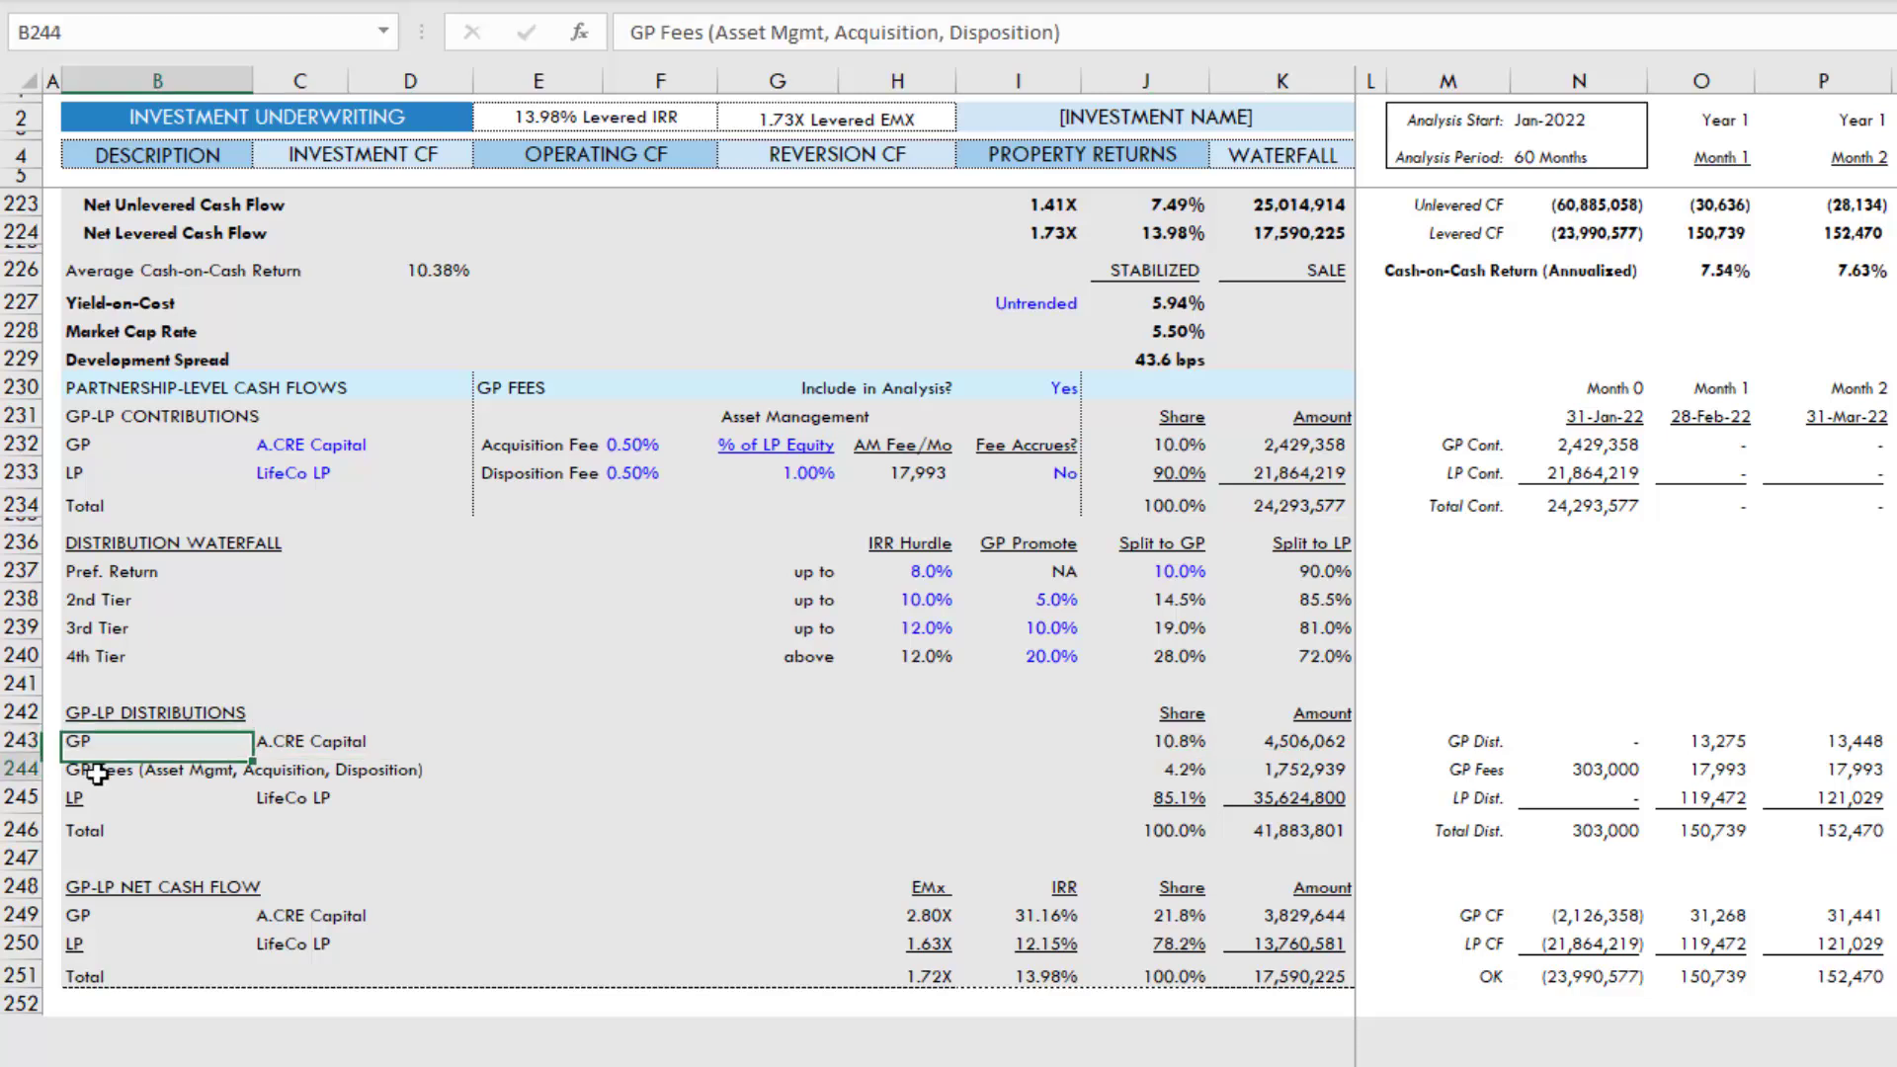
click(100, 795)
click(298, 741)
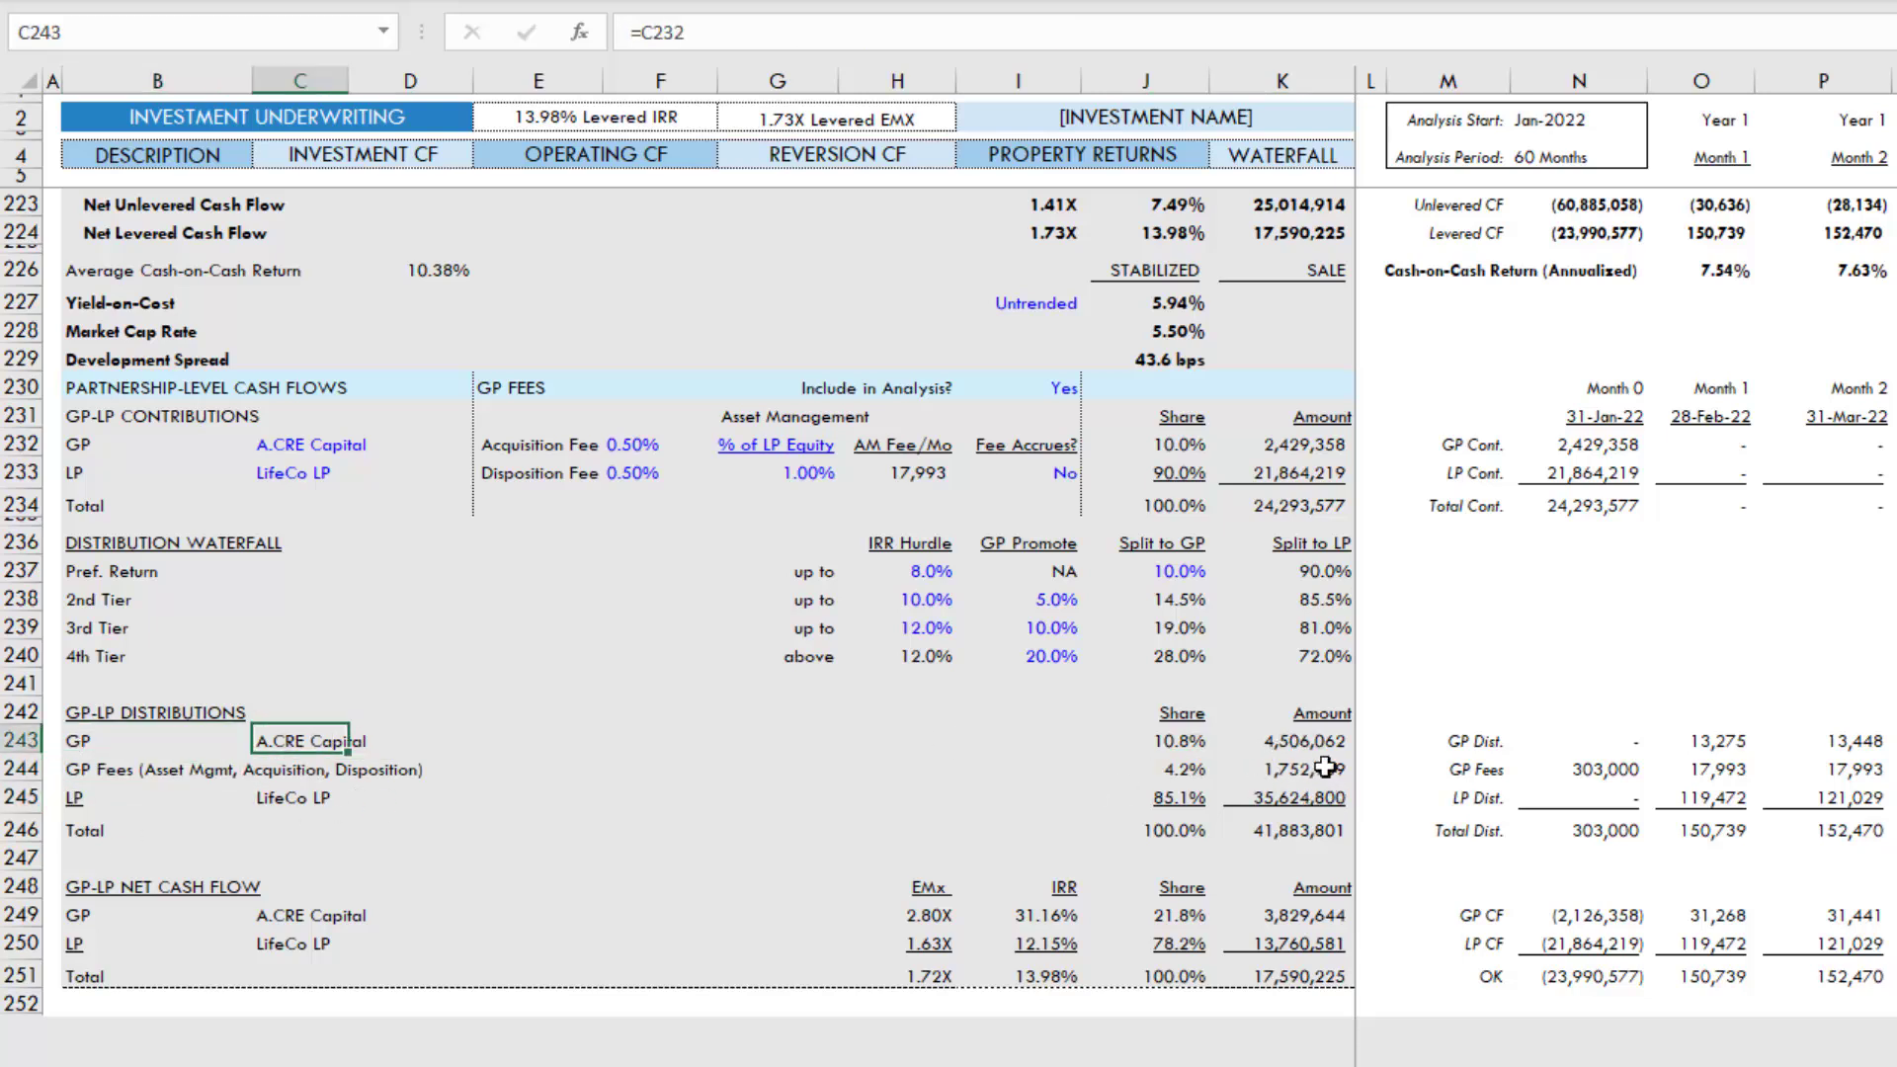
click(1314, 740)
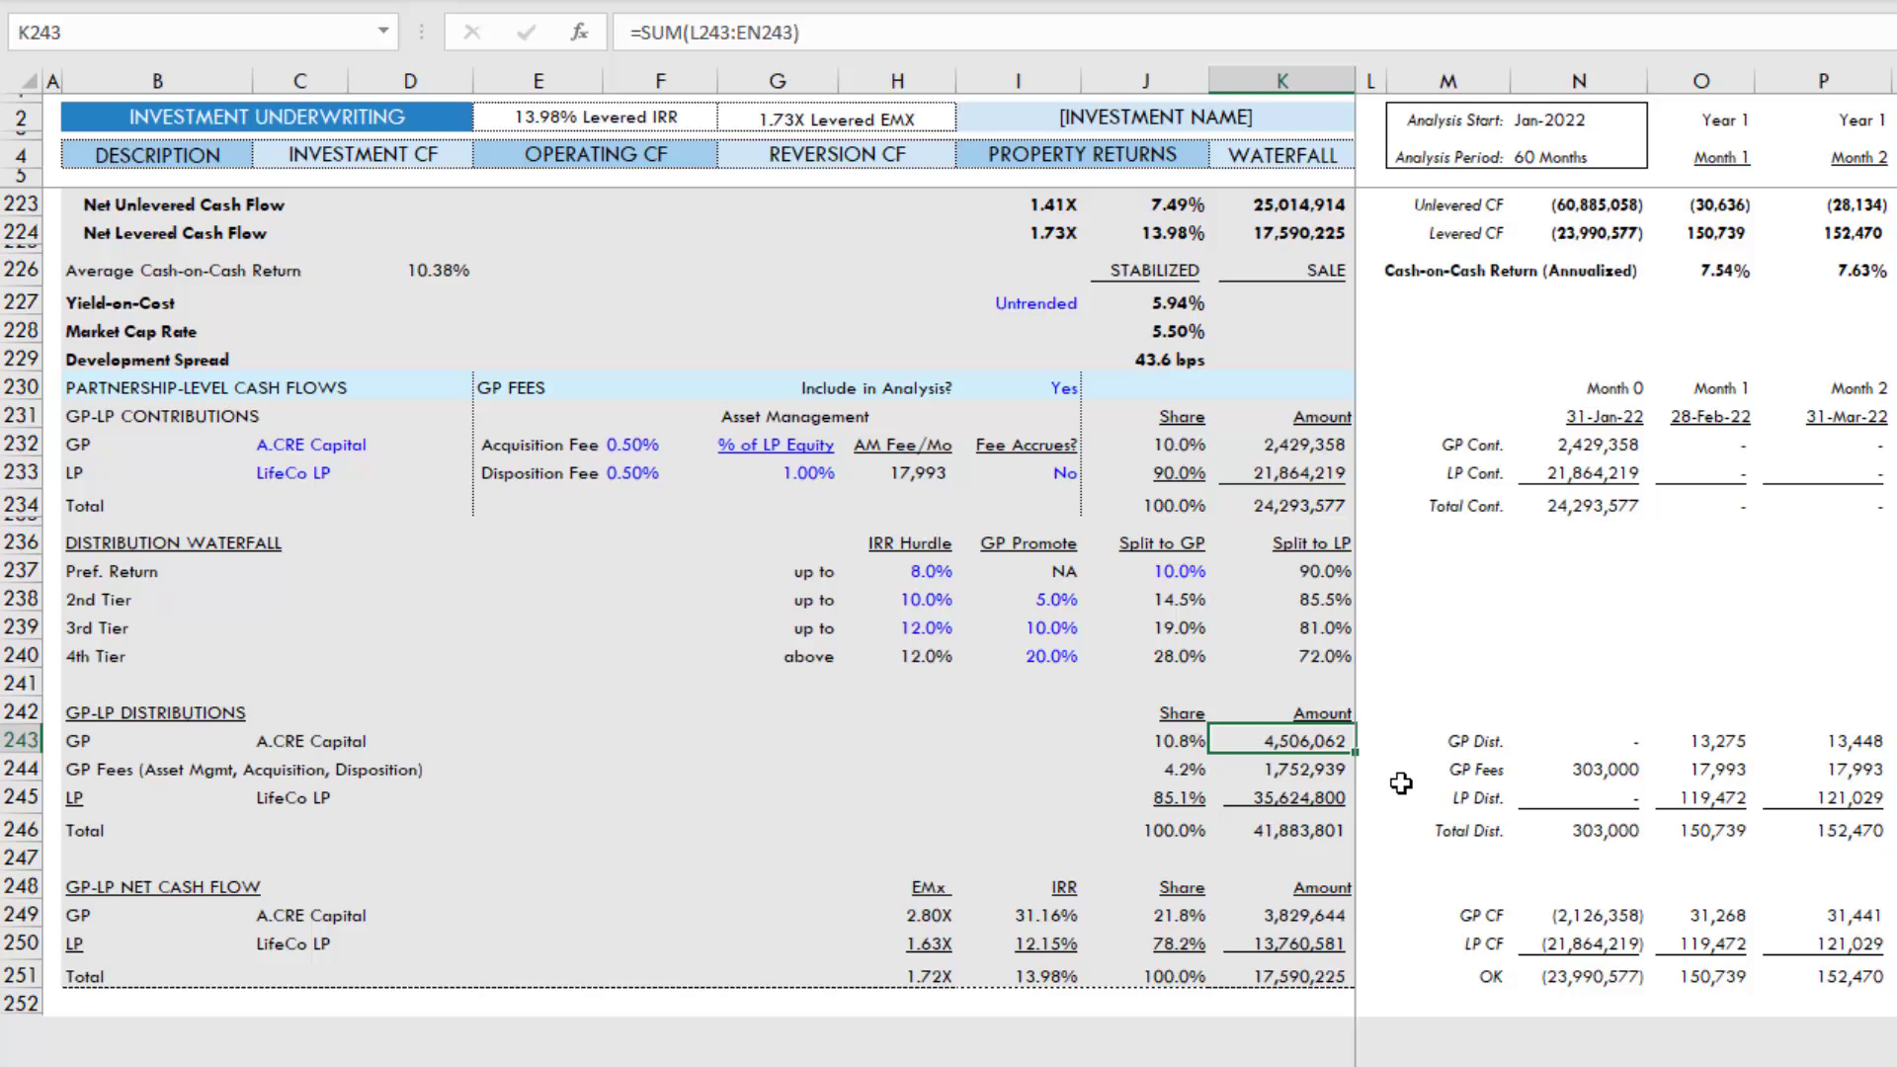
click(1324, 775)
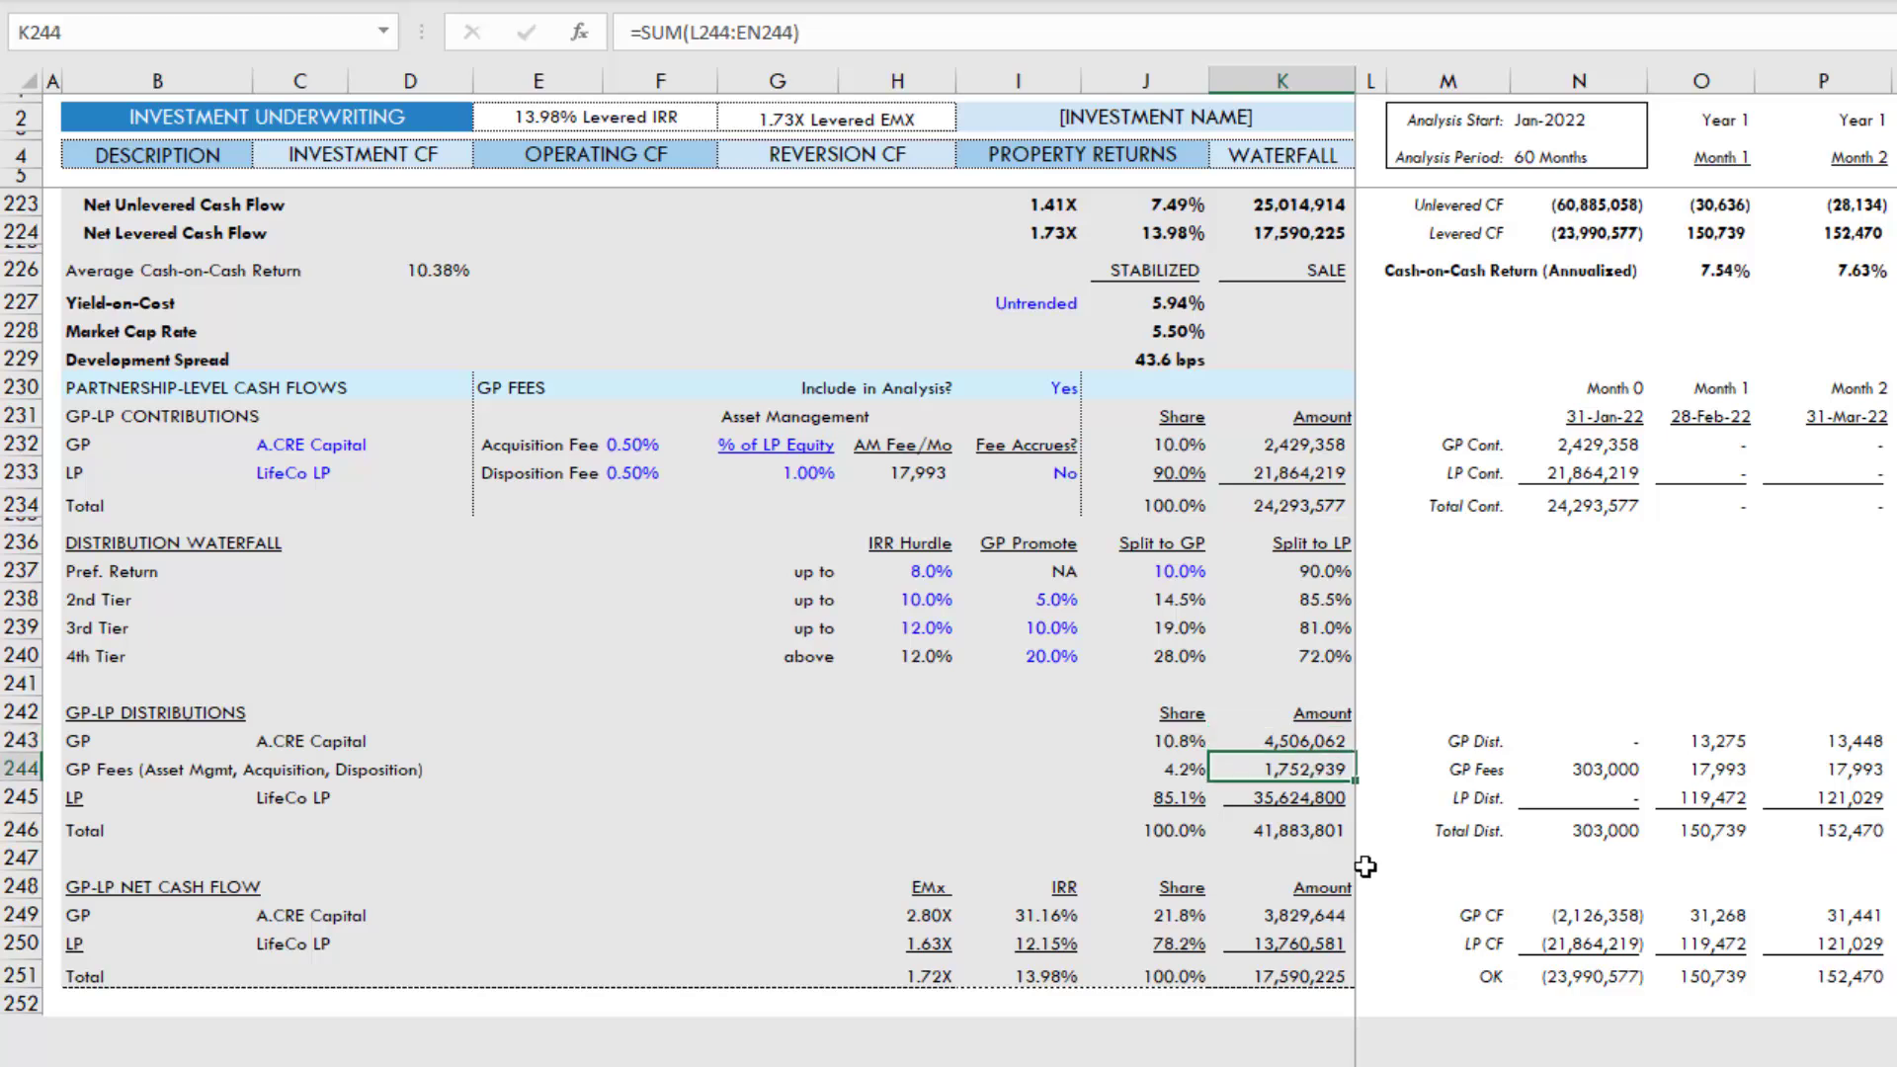
click(1328, 799)
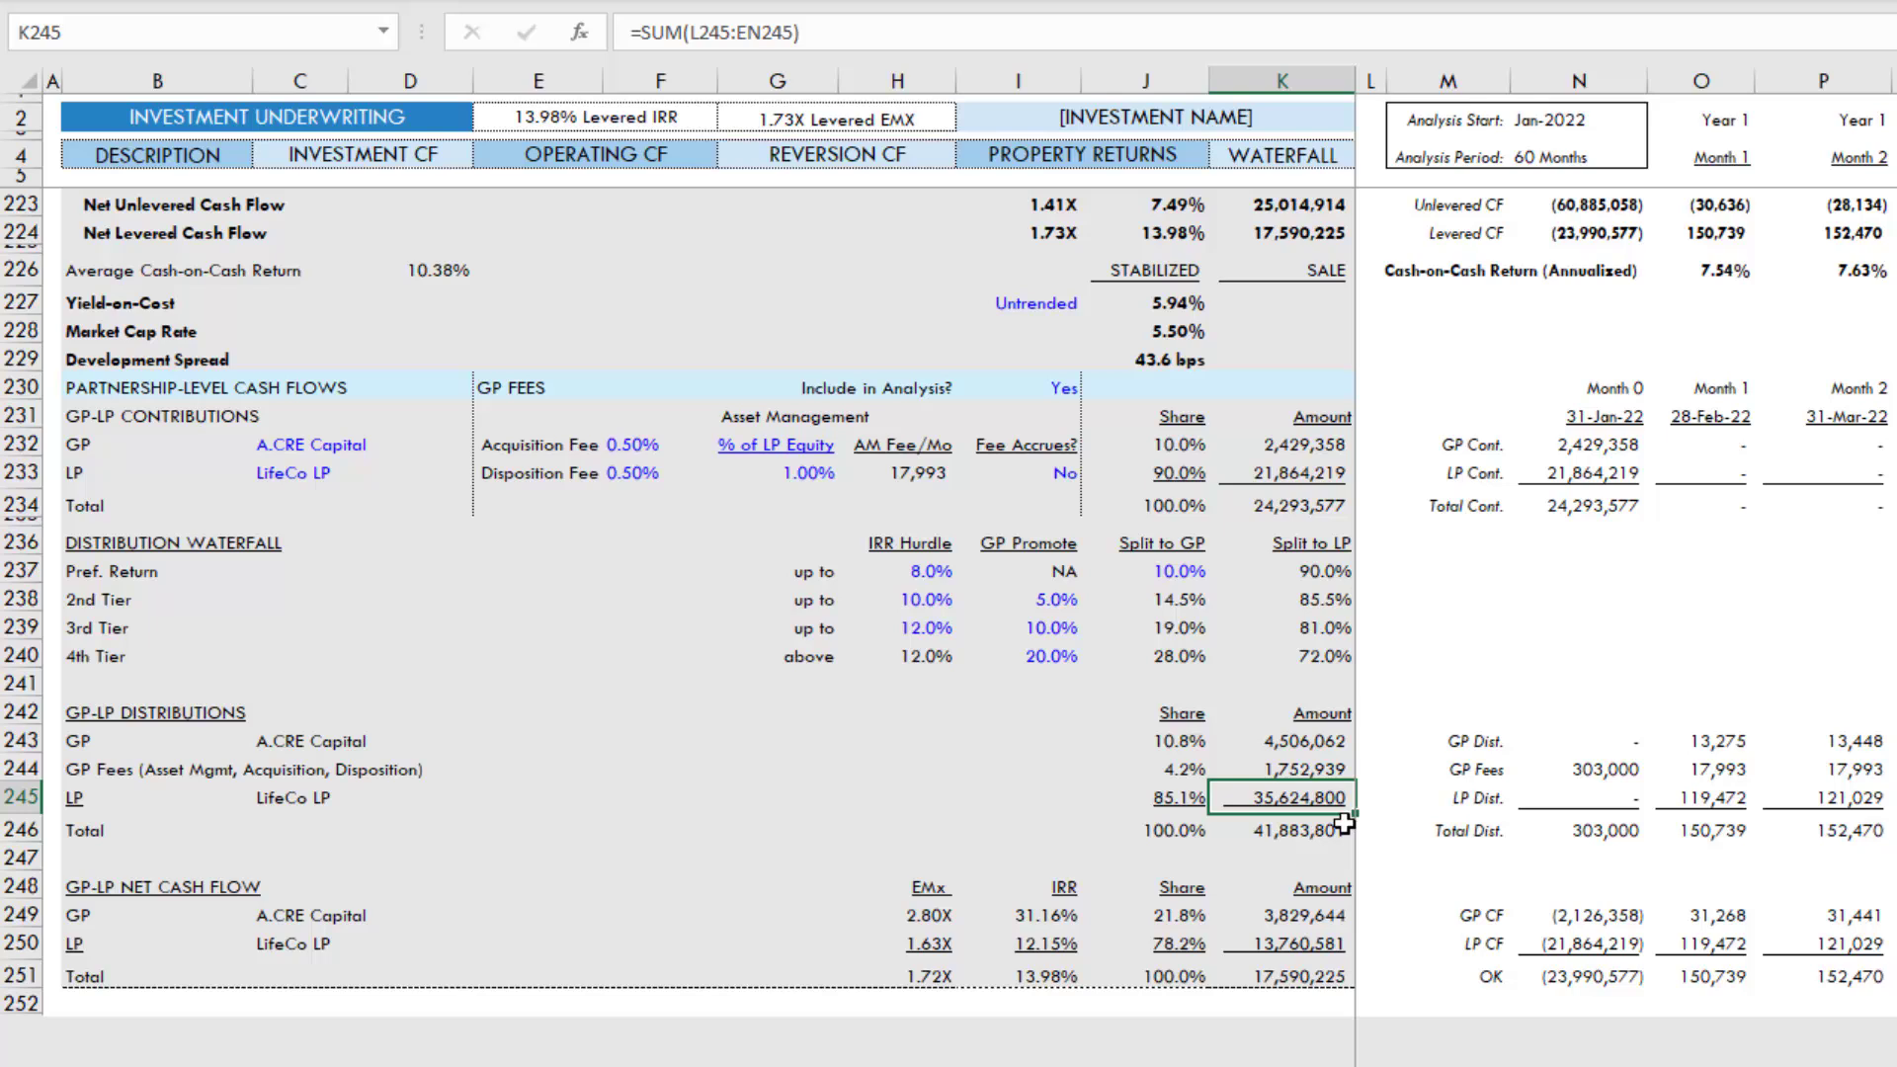
Trace the GP net cash flow amount to the monthly GP cash flow formulas that feed it.
click(1302, 909)
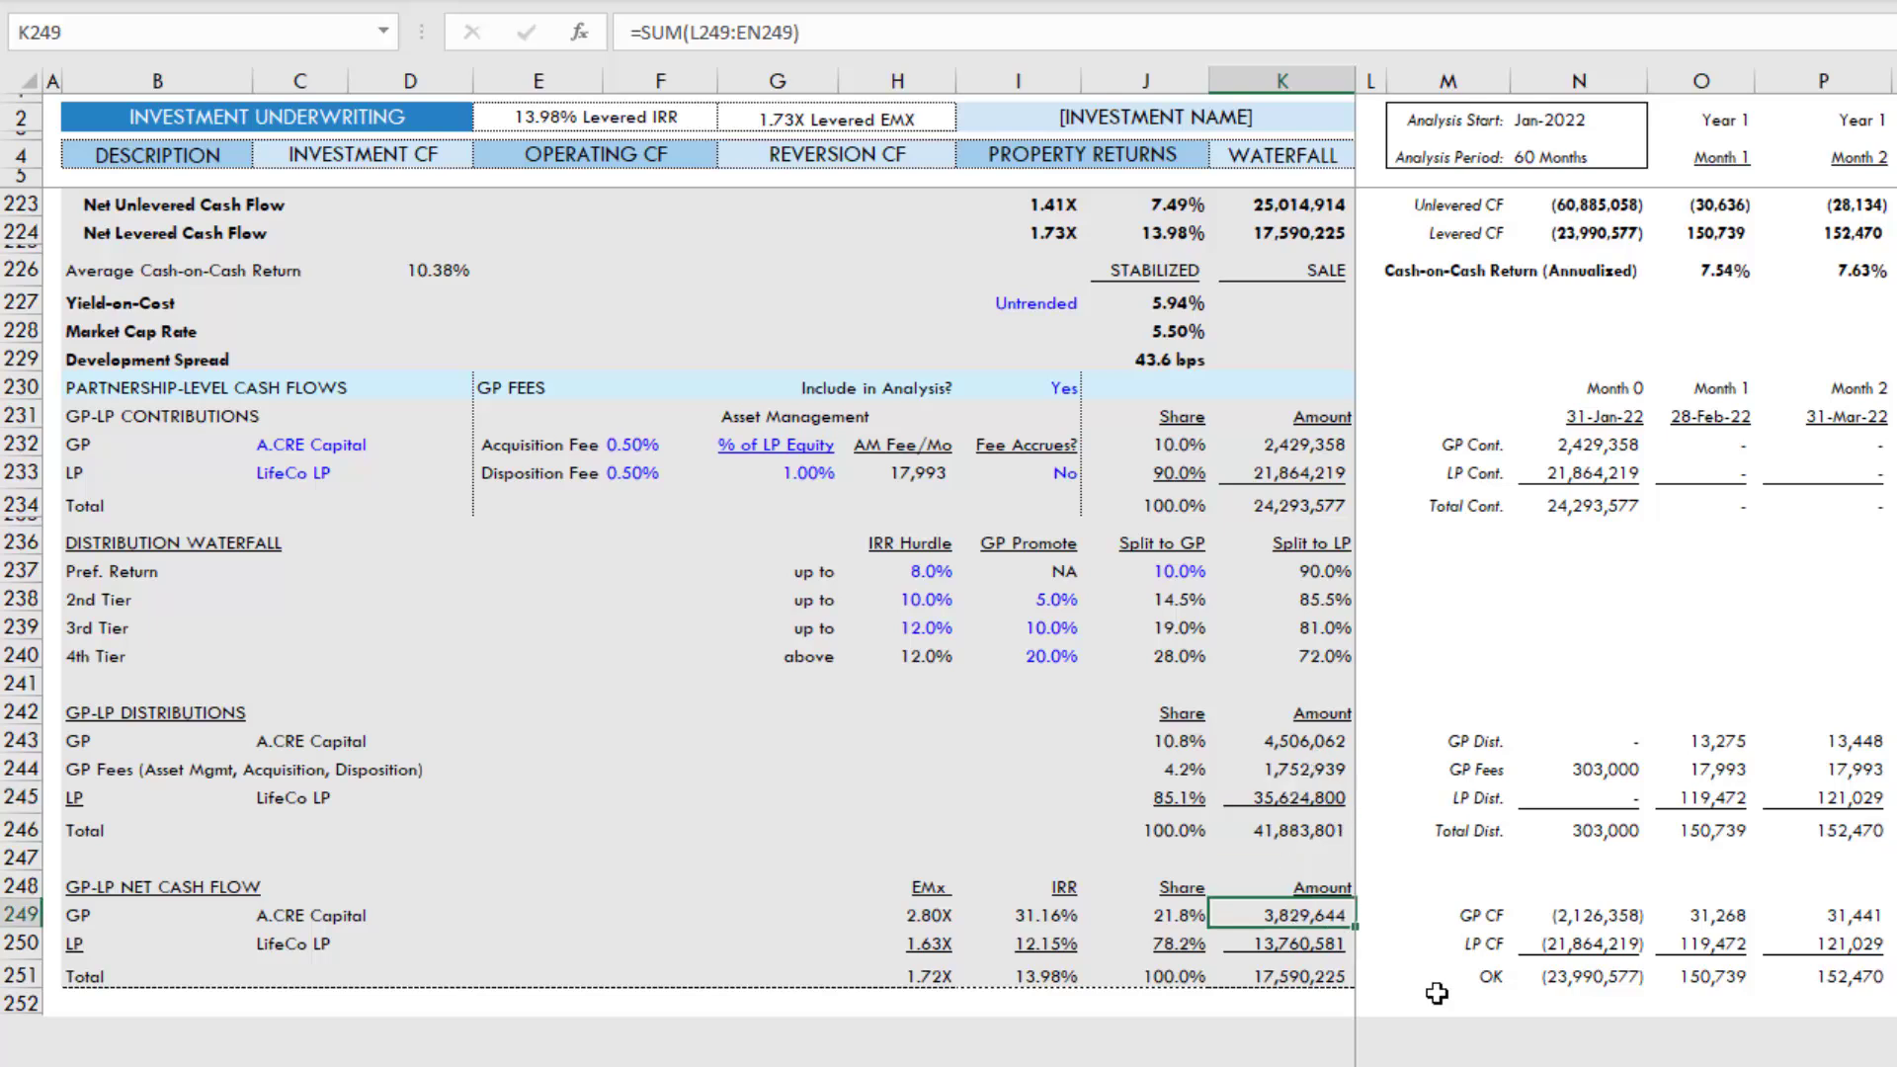
key(Right)
key(Right)
key(Right)
key(Right)
key(Right)
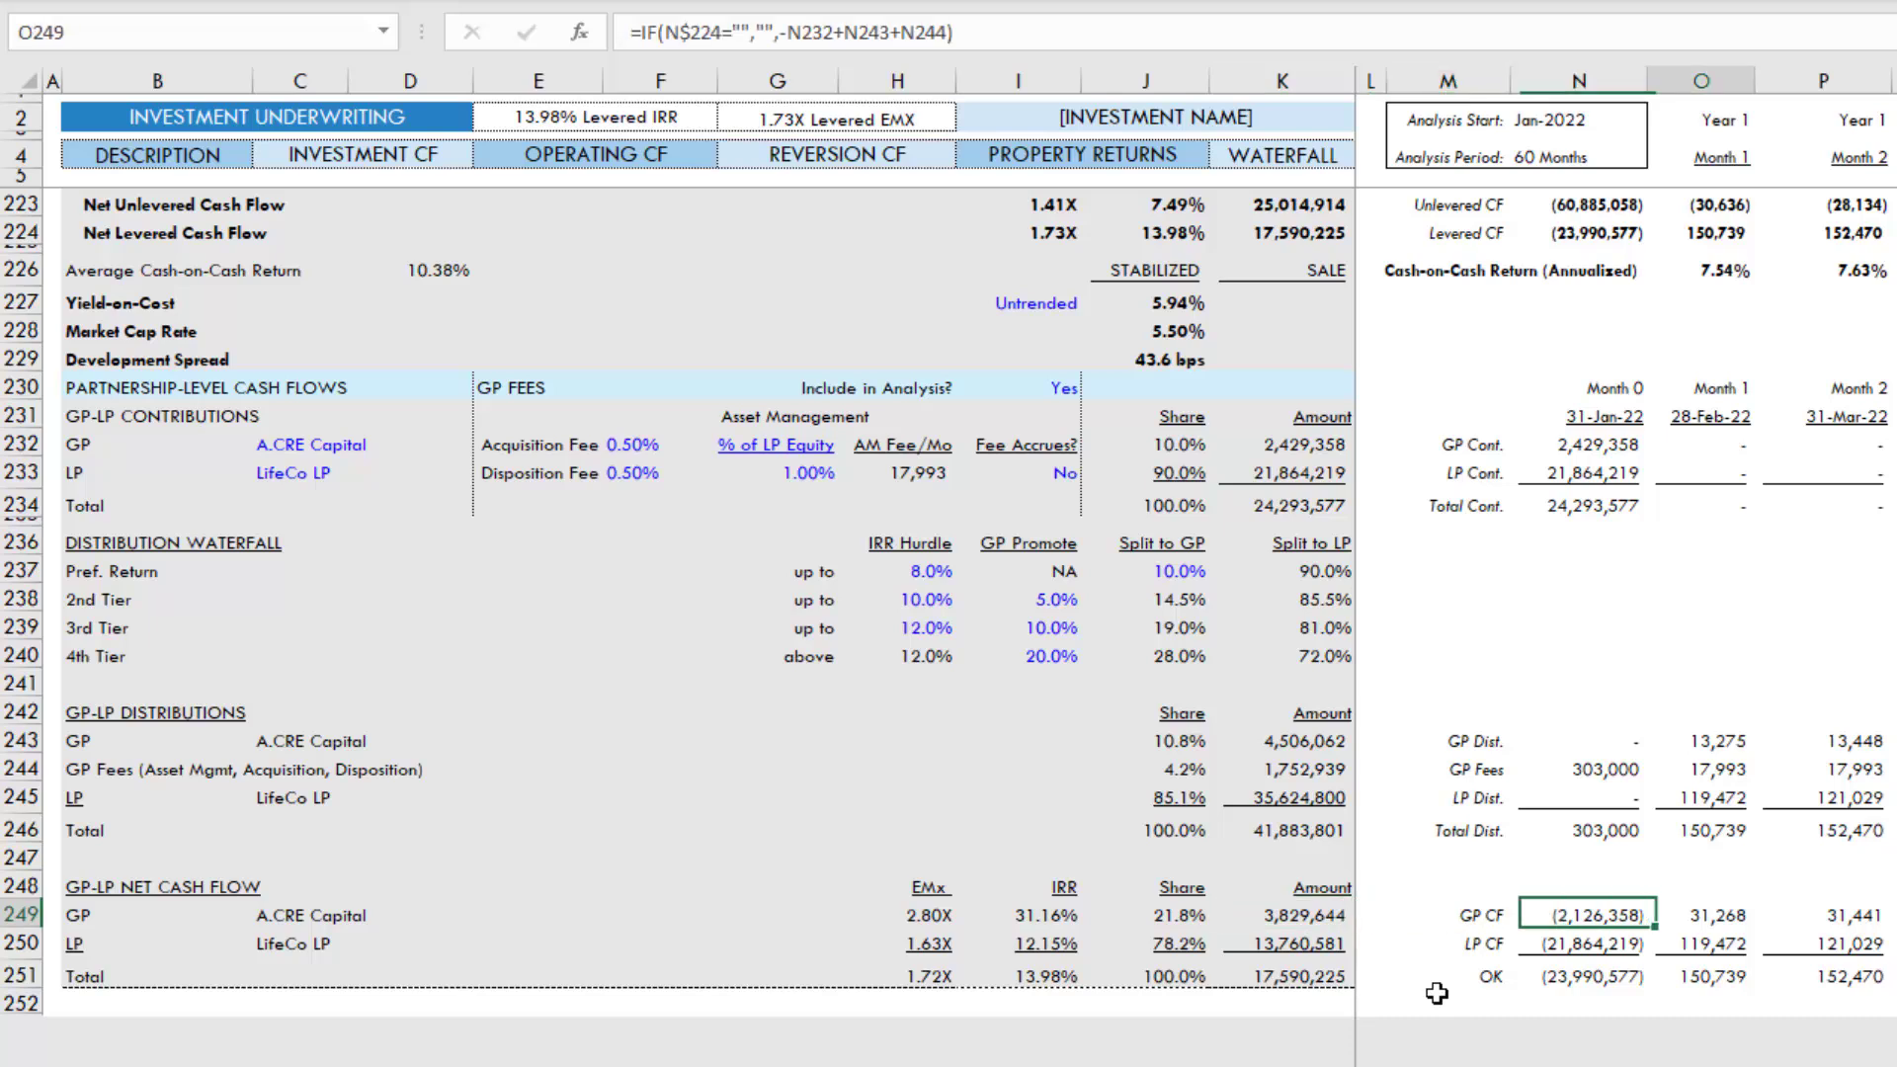
key(Left)
key(Left)
key(Left)
key(Left)
key(Left)
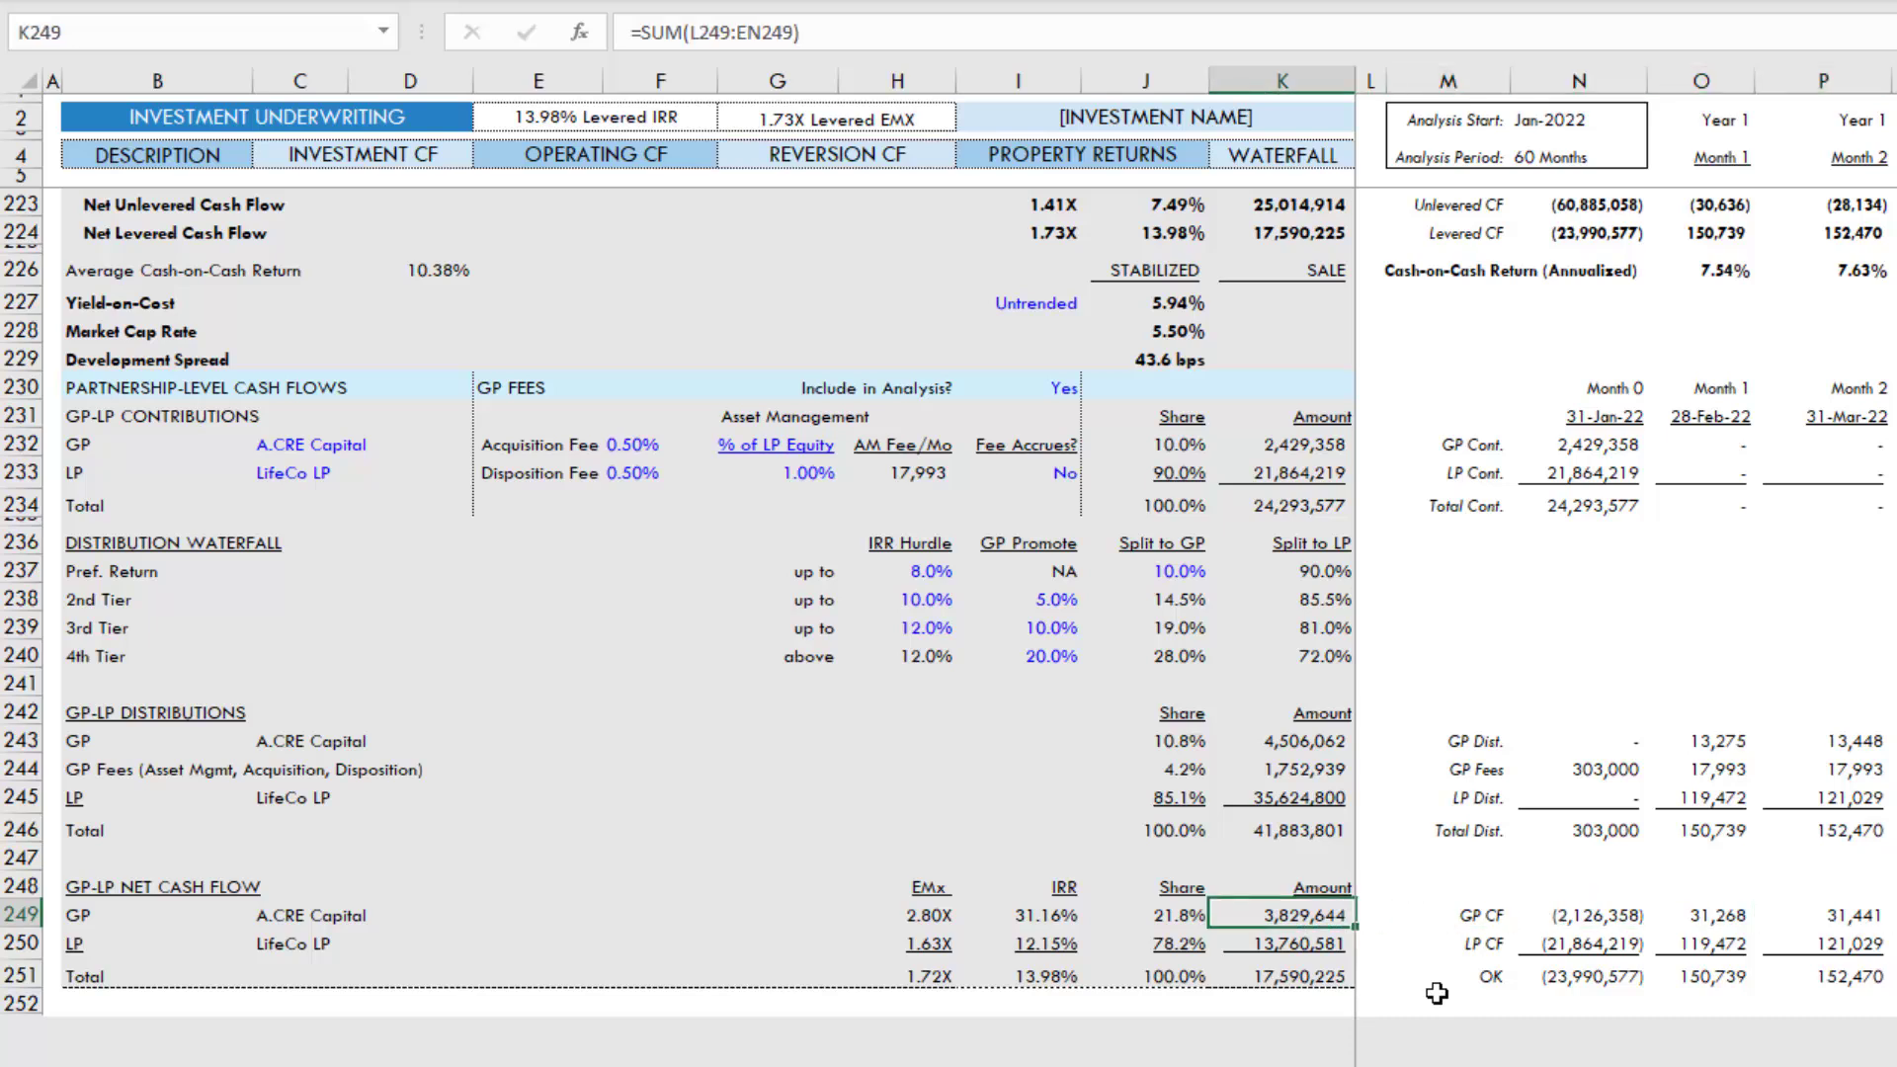
Inspect the formulas behind the GP equity multiple and the LP IRR in the GP-LP net cash flow table.
key(Left)
key(Left)
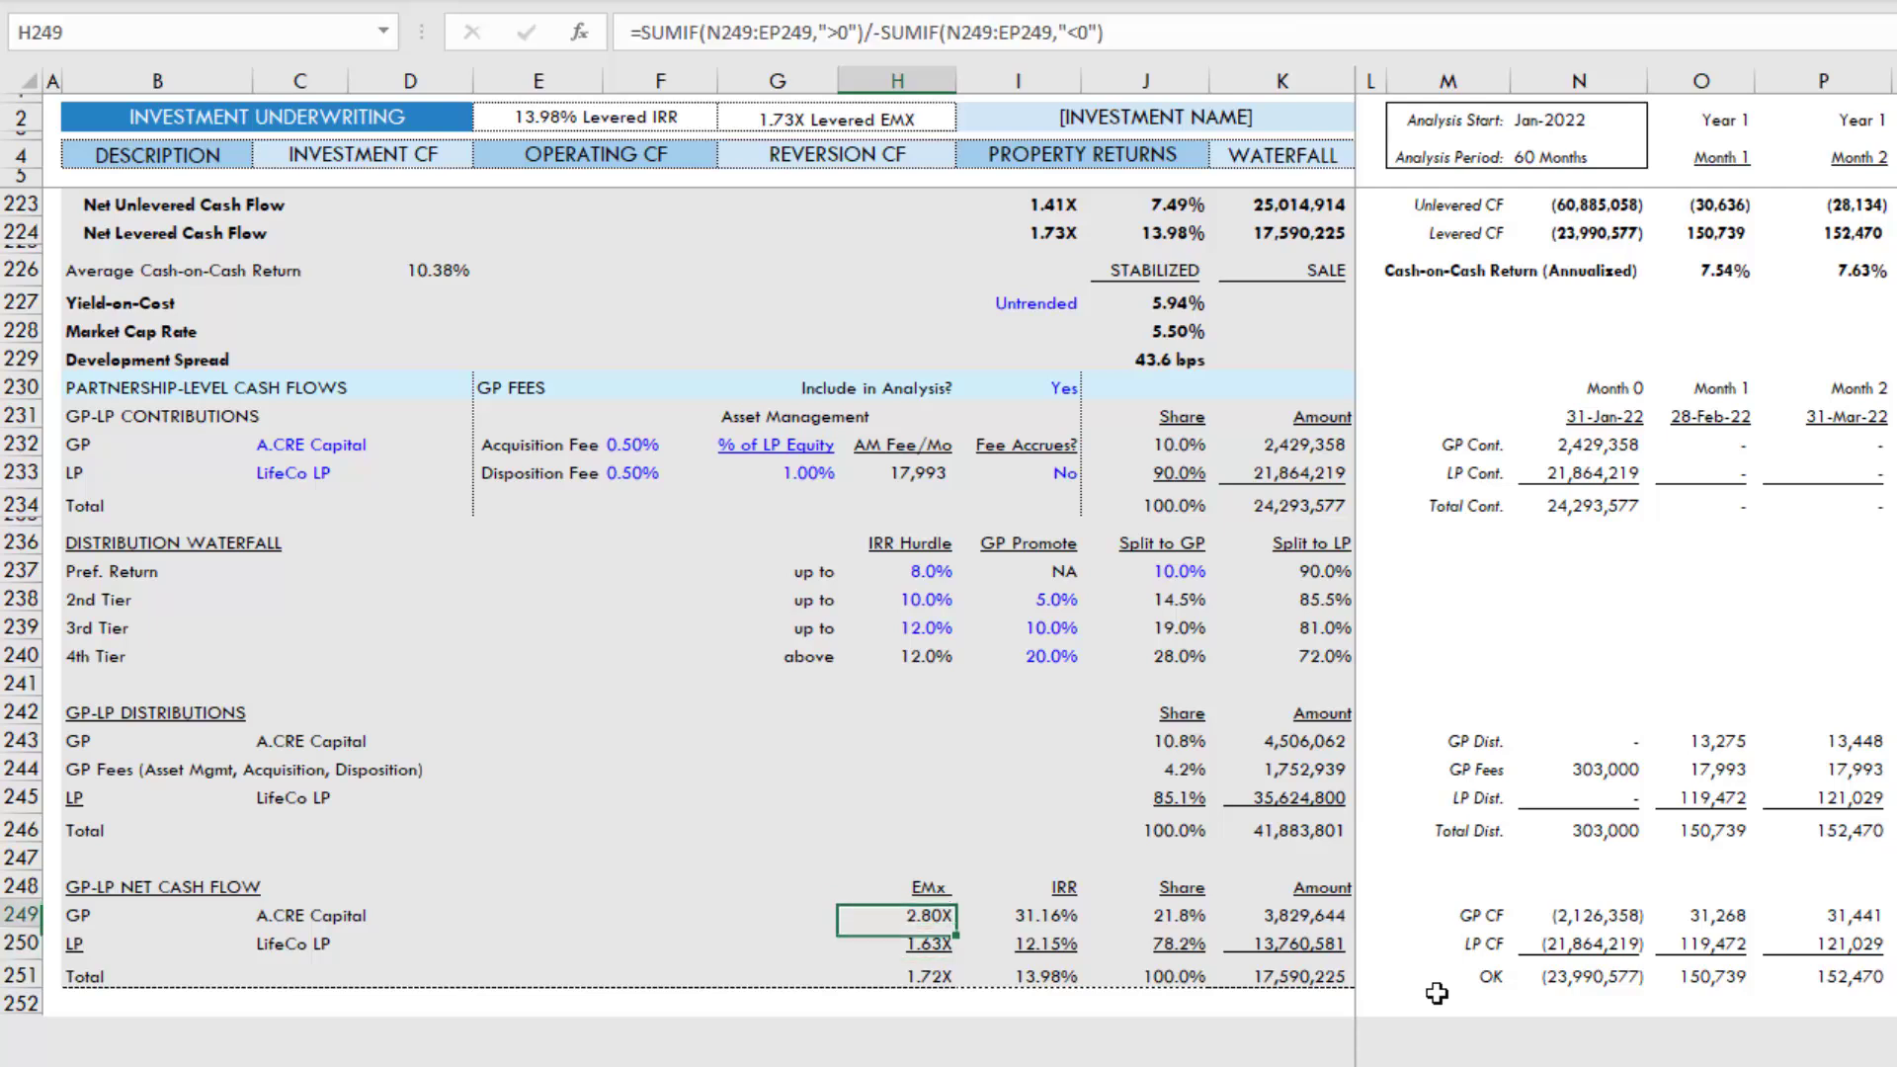
key(Right)
key(Down)
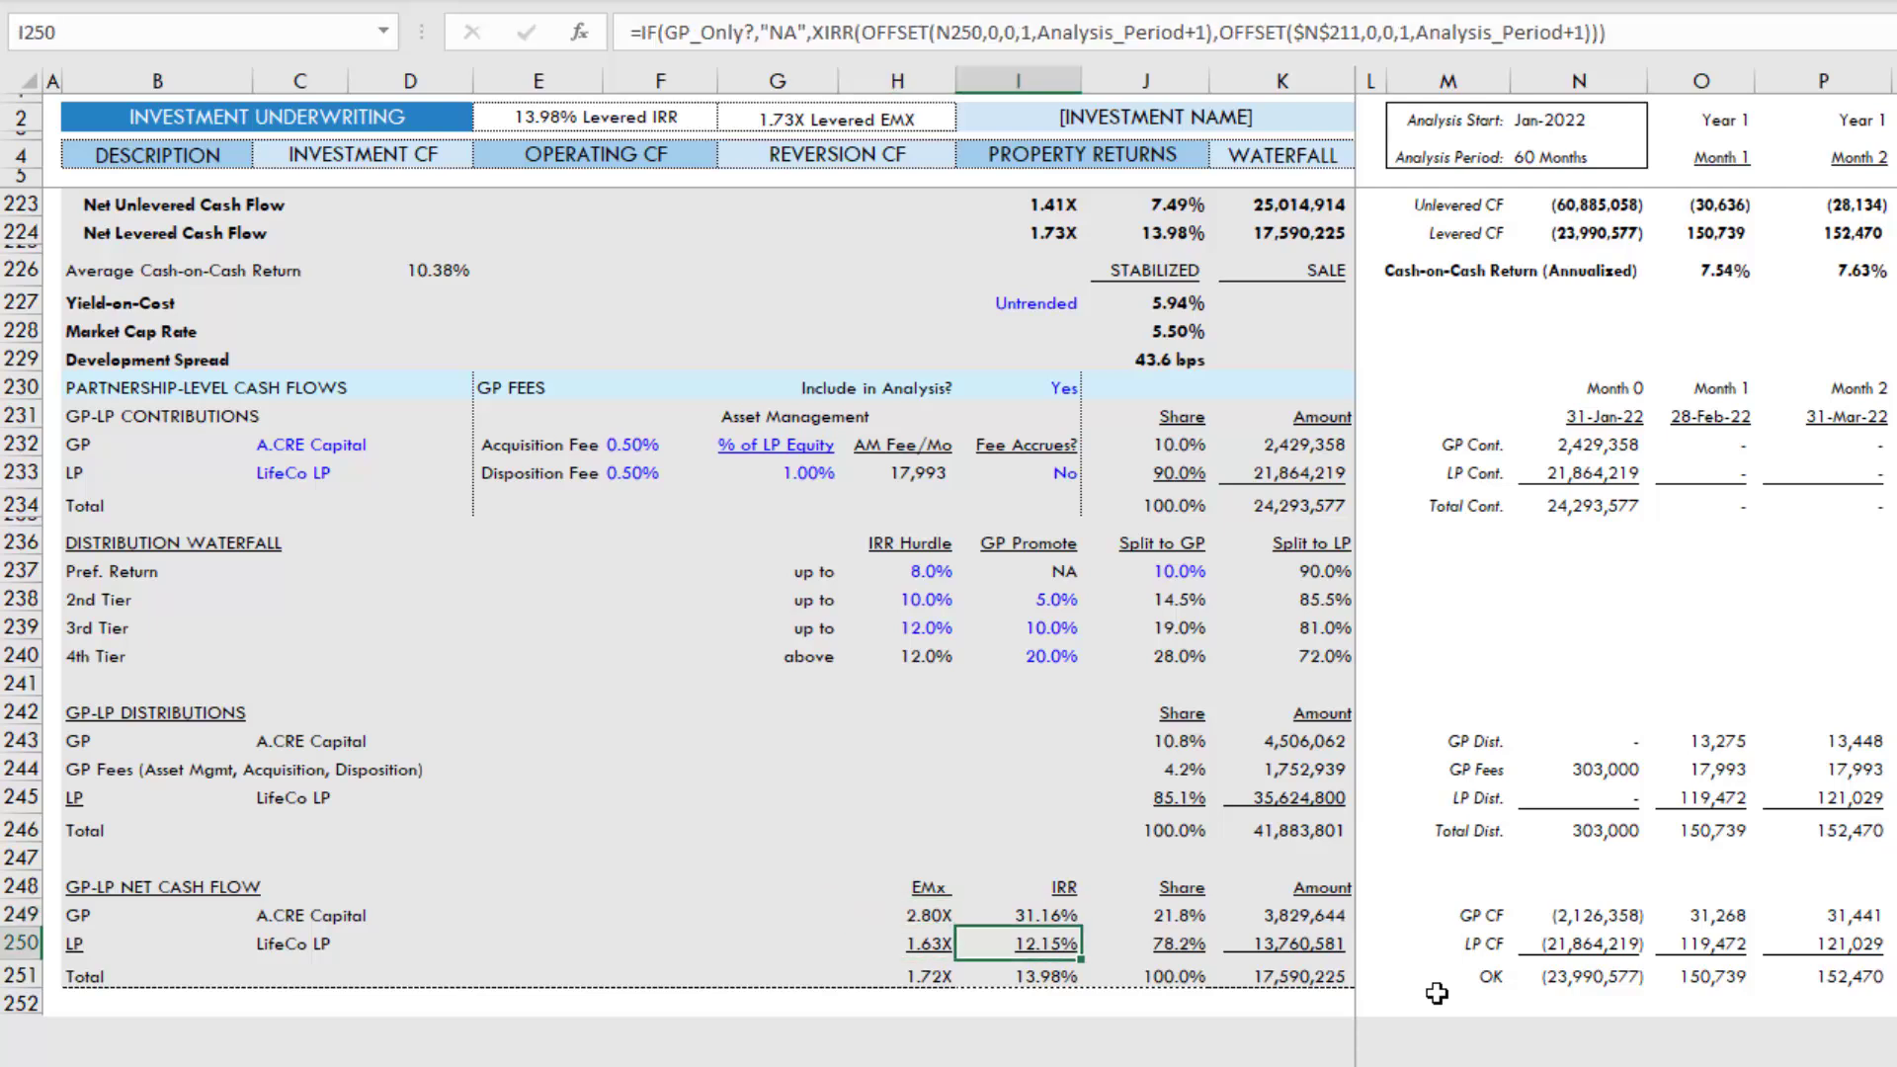
key(Up)
key(Up)
key(Up)
key(Up)
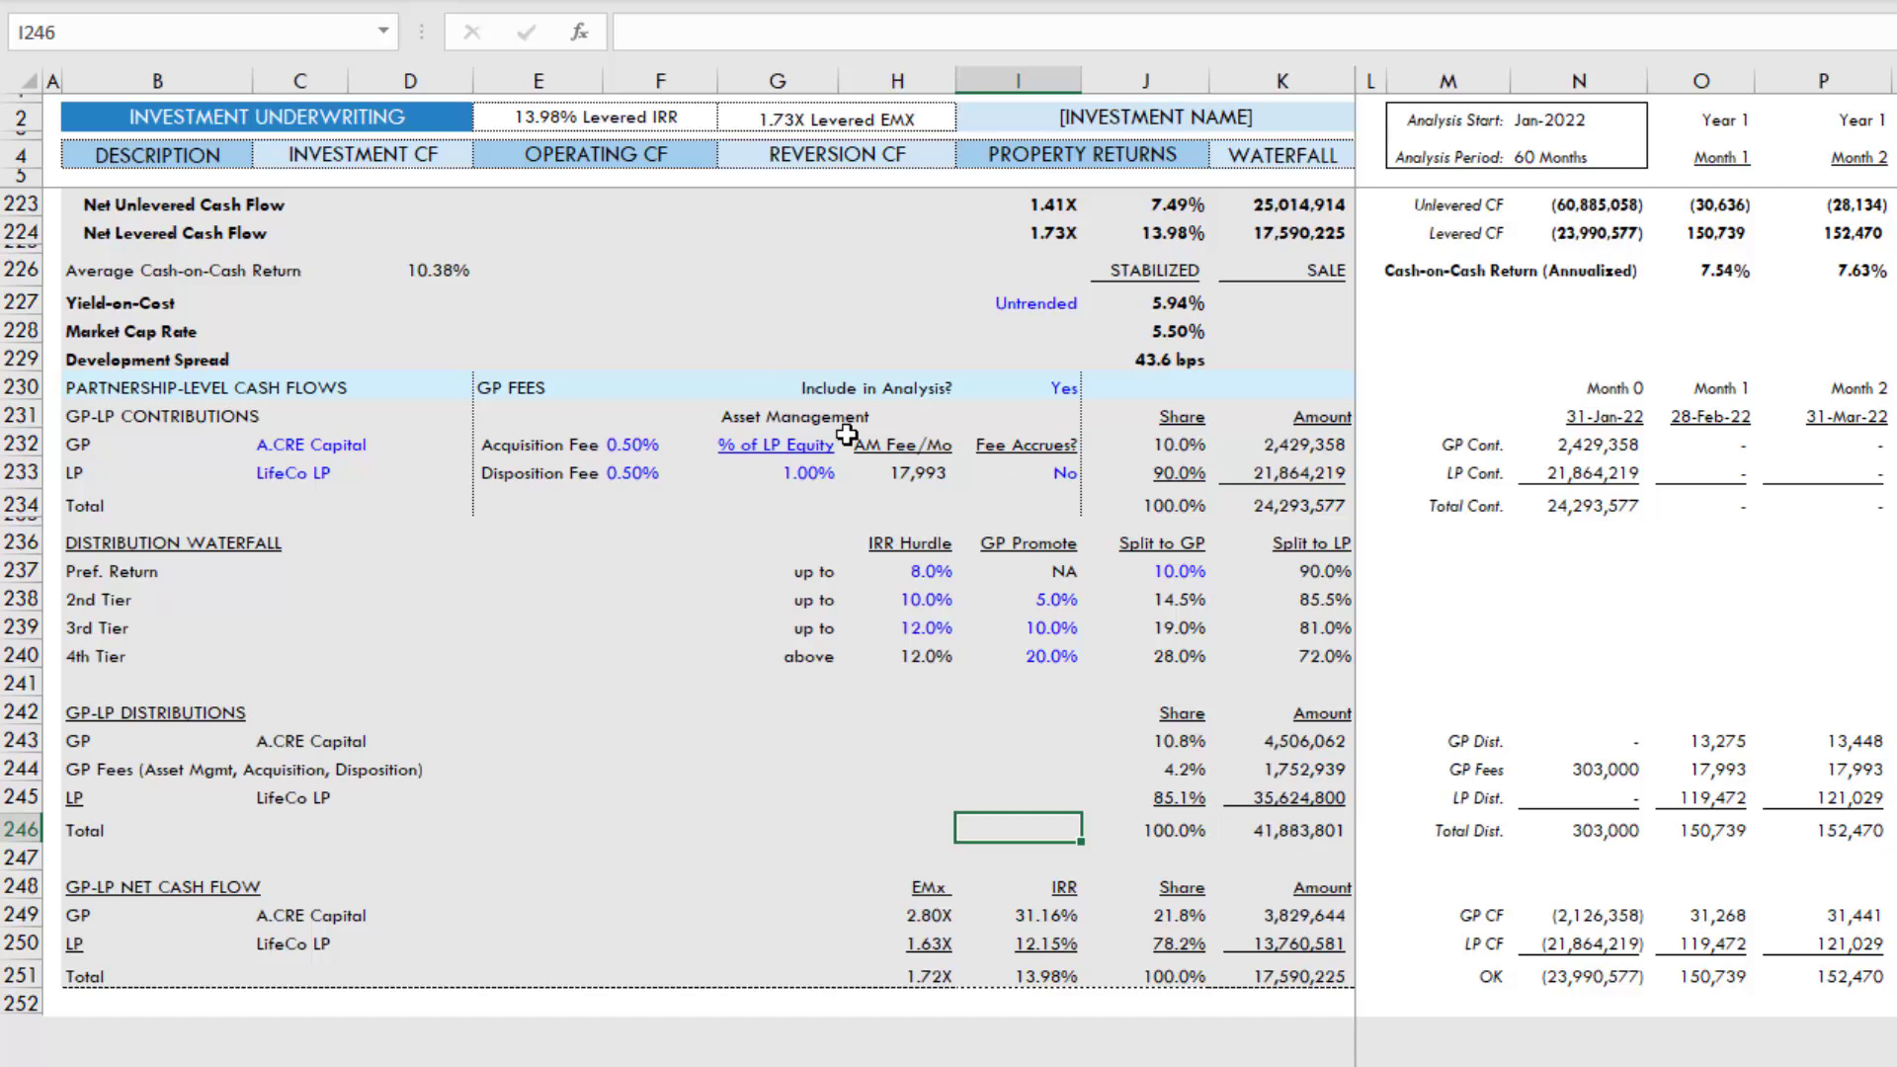
Exclude the GP fees from the partnership-level cash flows by setting Include in Analysis? to No.
drag(503, 384, 1038, 482)
click(1027, 445)
click(1032, 388)
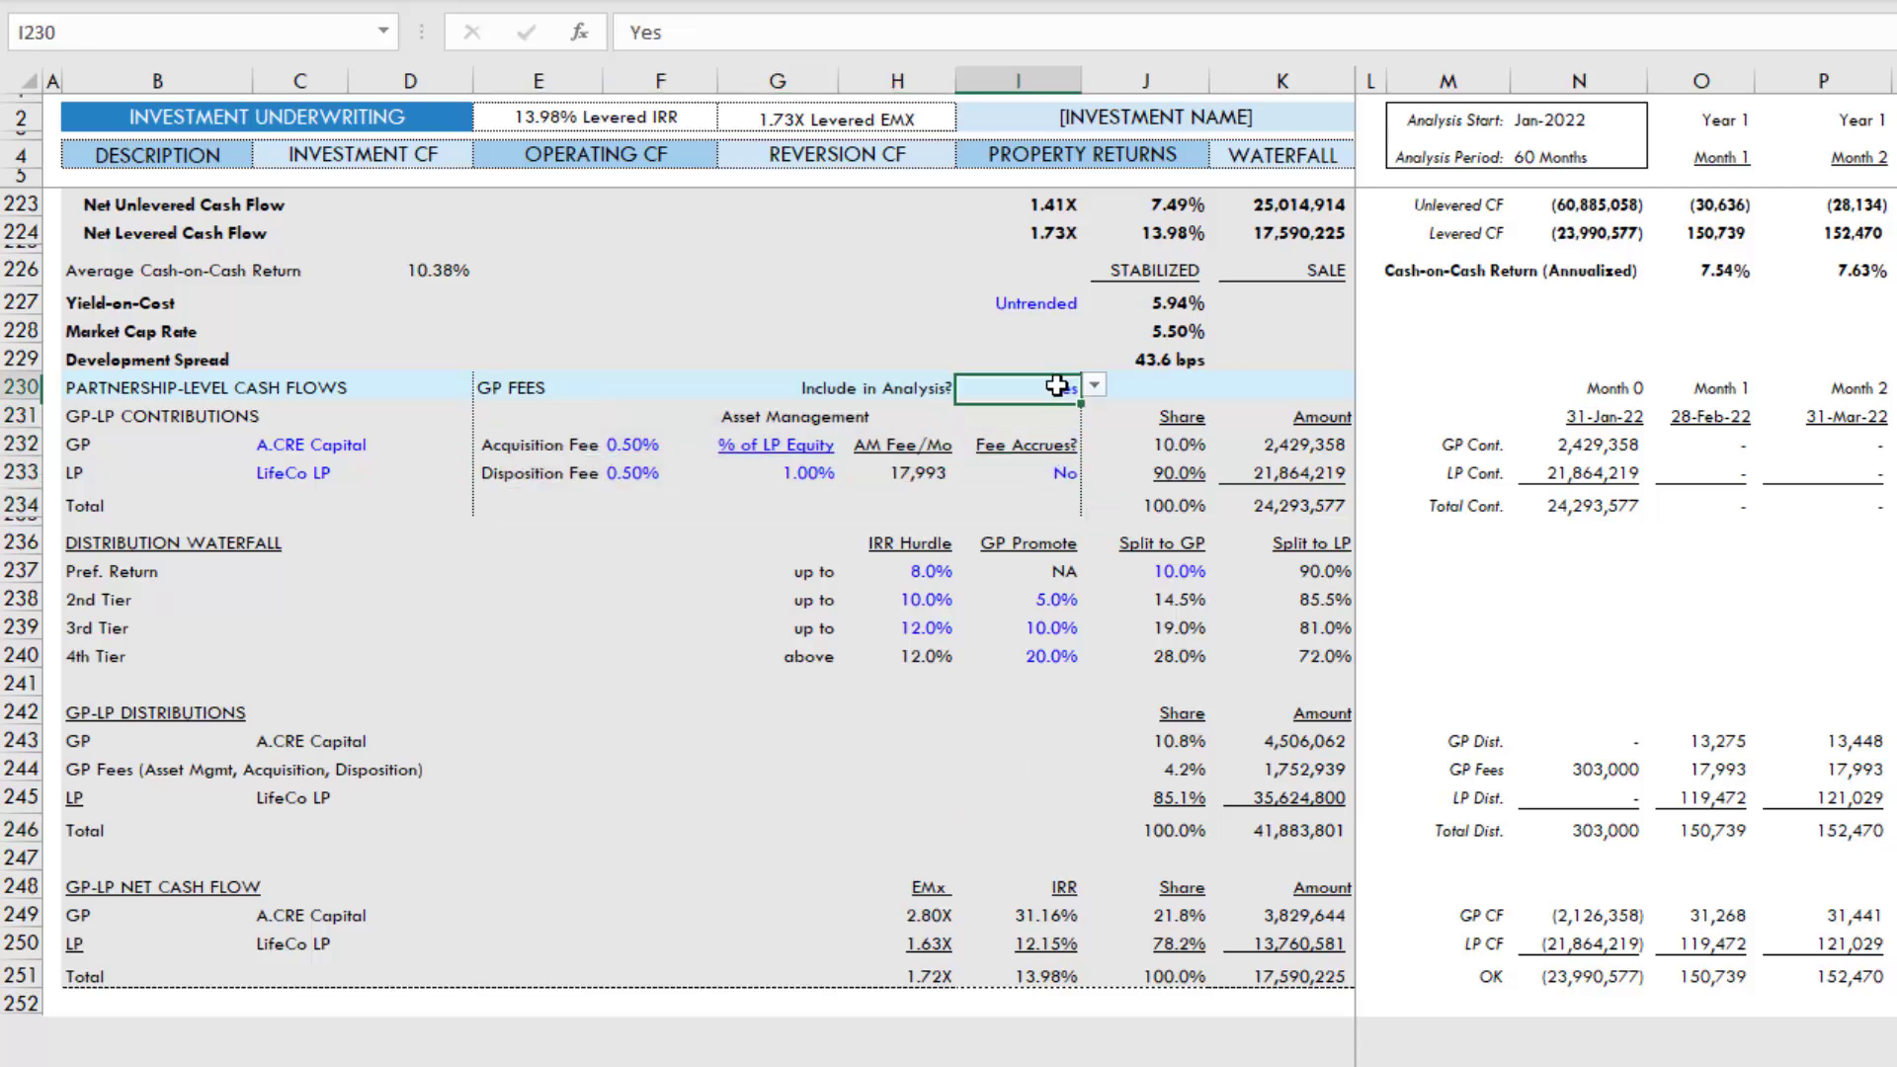
click(1095, 383)
click(1084, 430)
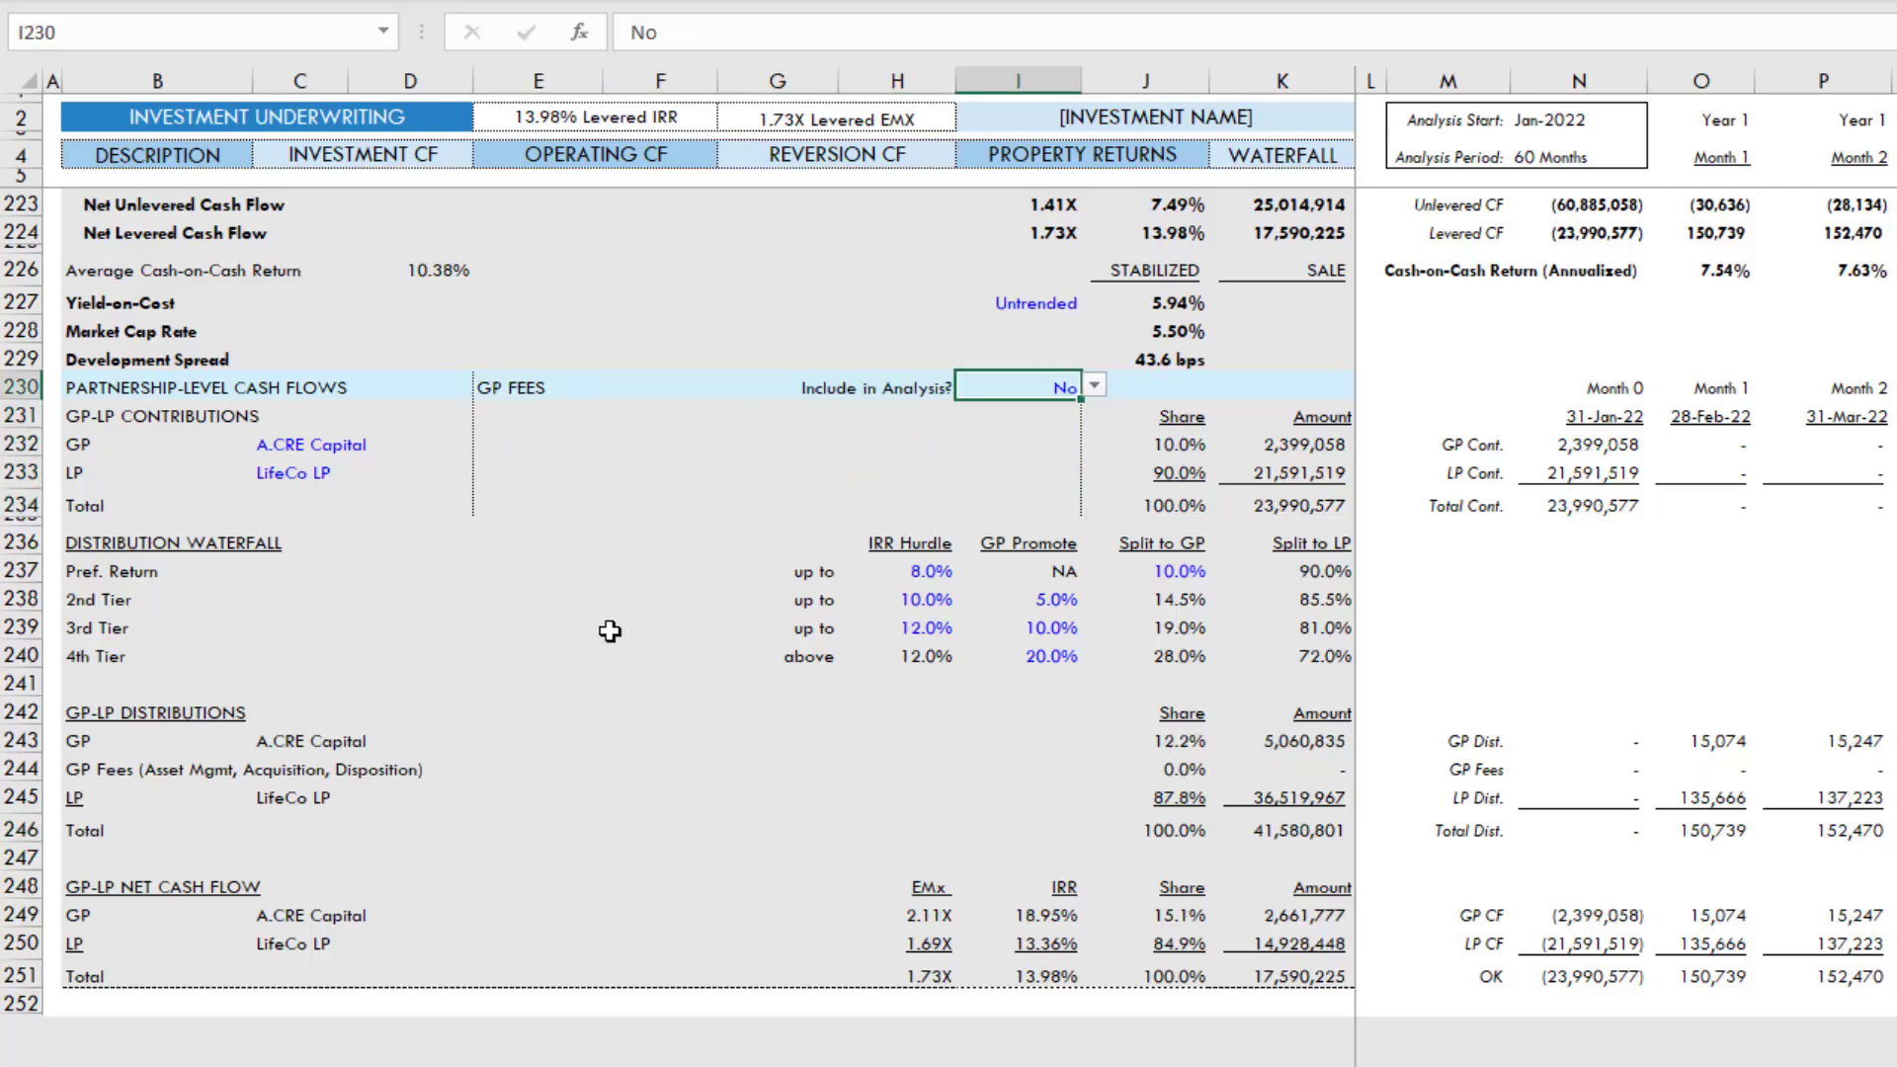
Check the share, amount and monthly values of the GP Fees distribution line with fees excluded.
click(1300, 767)
click(1181, 769)
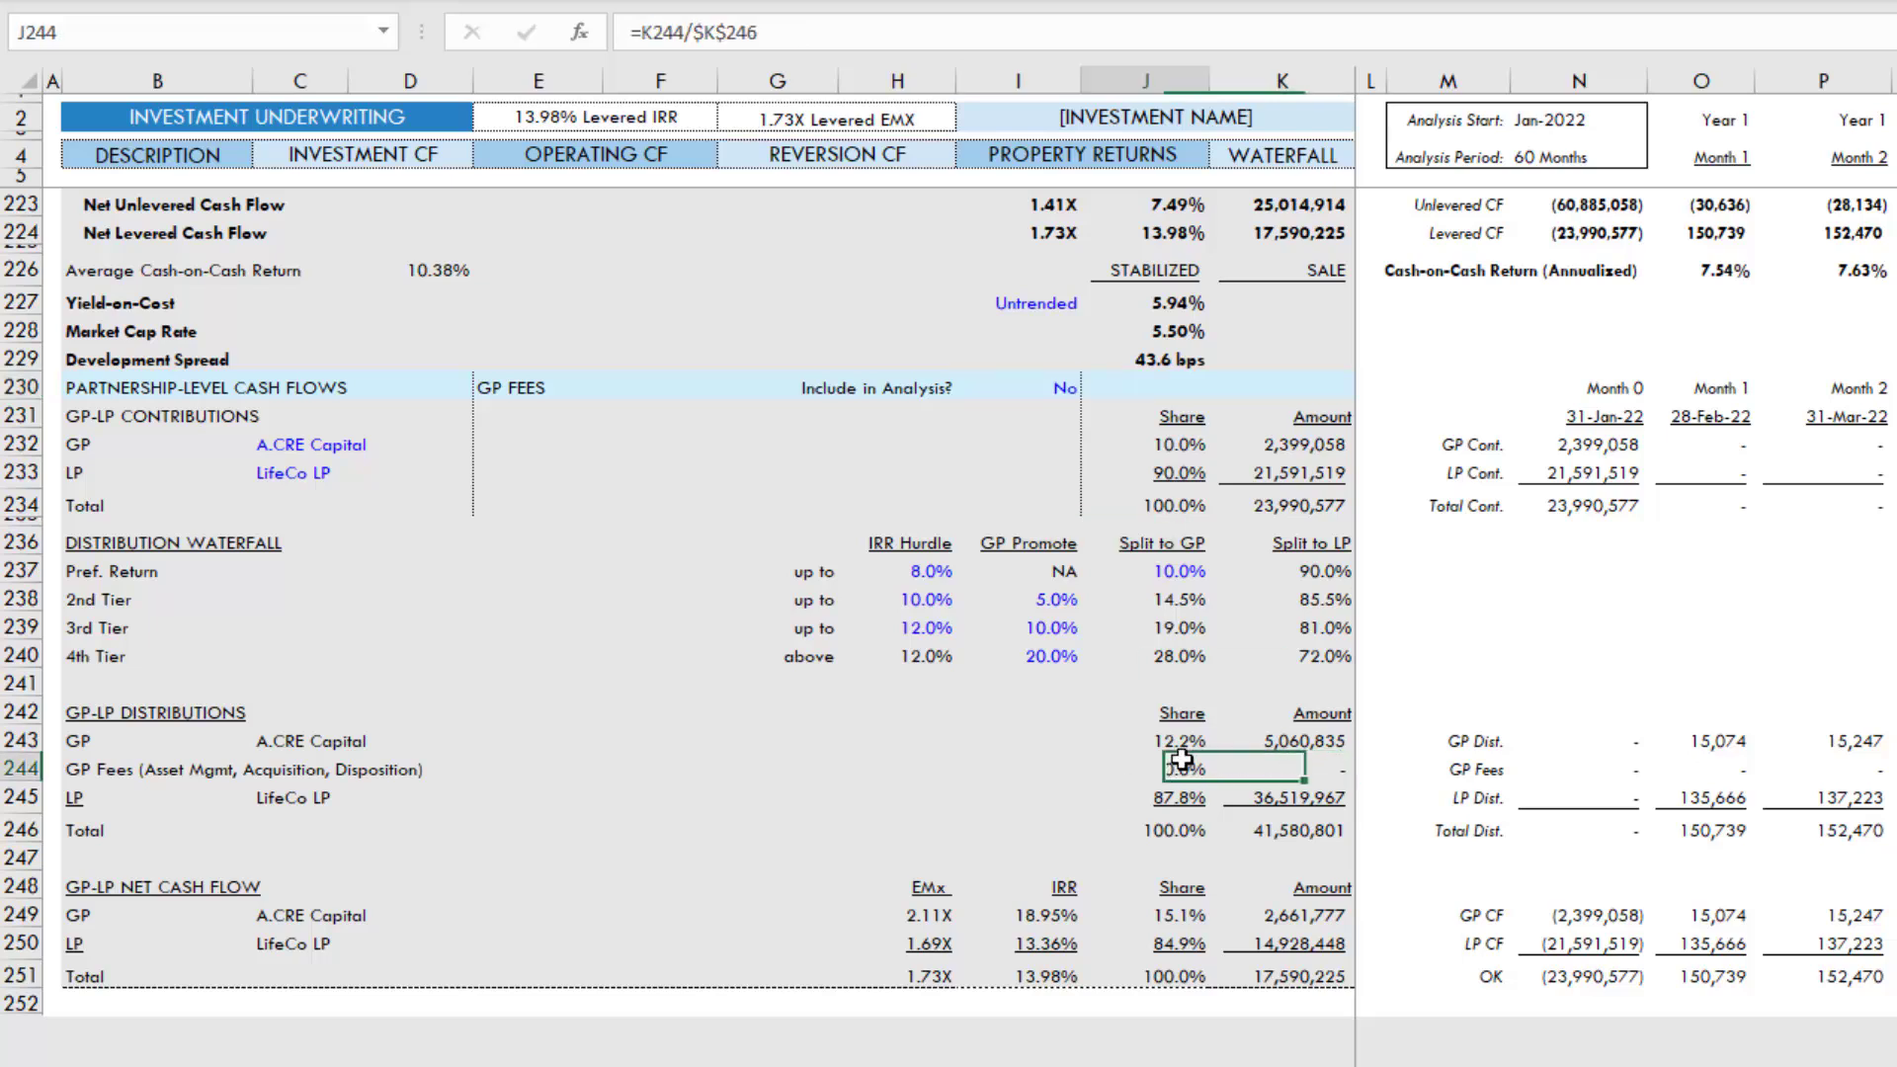
click(42, 769)
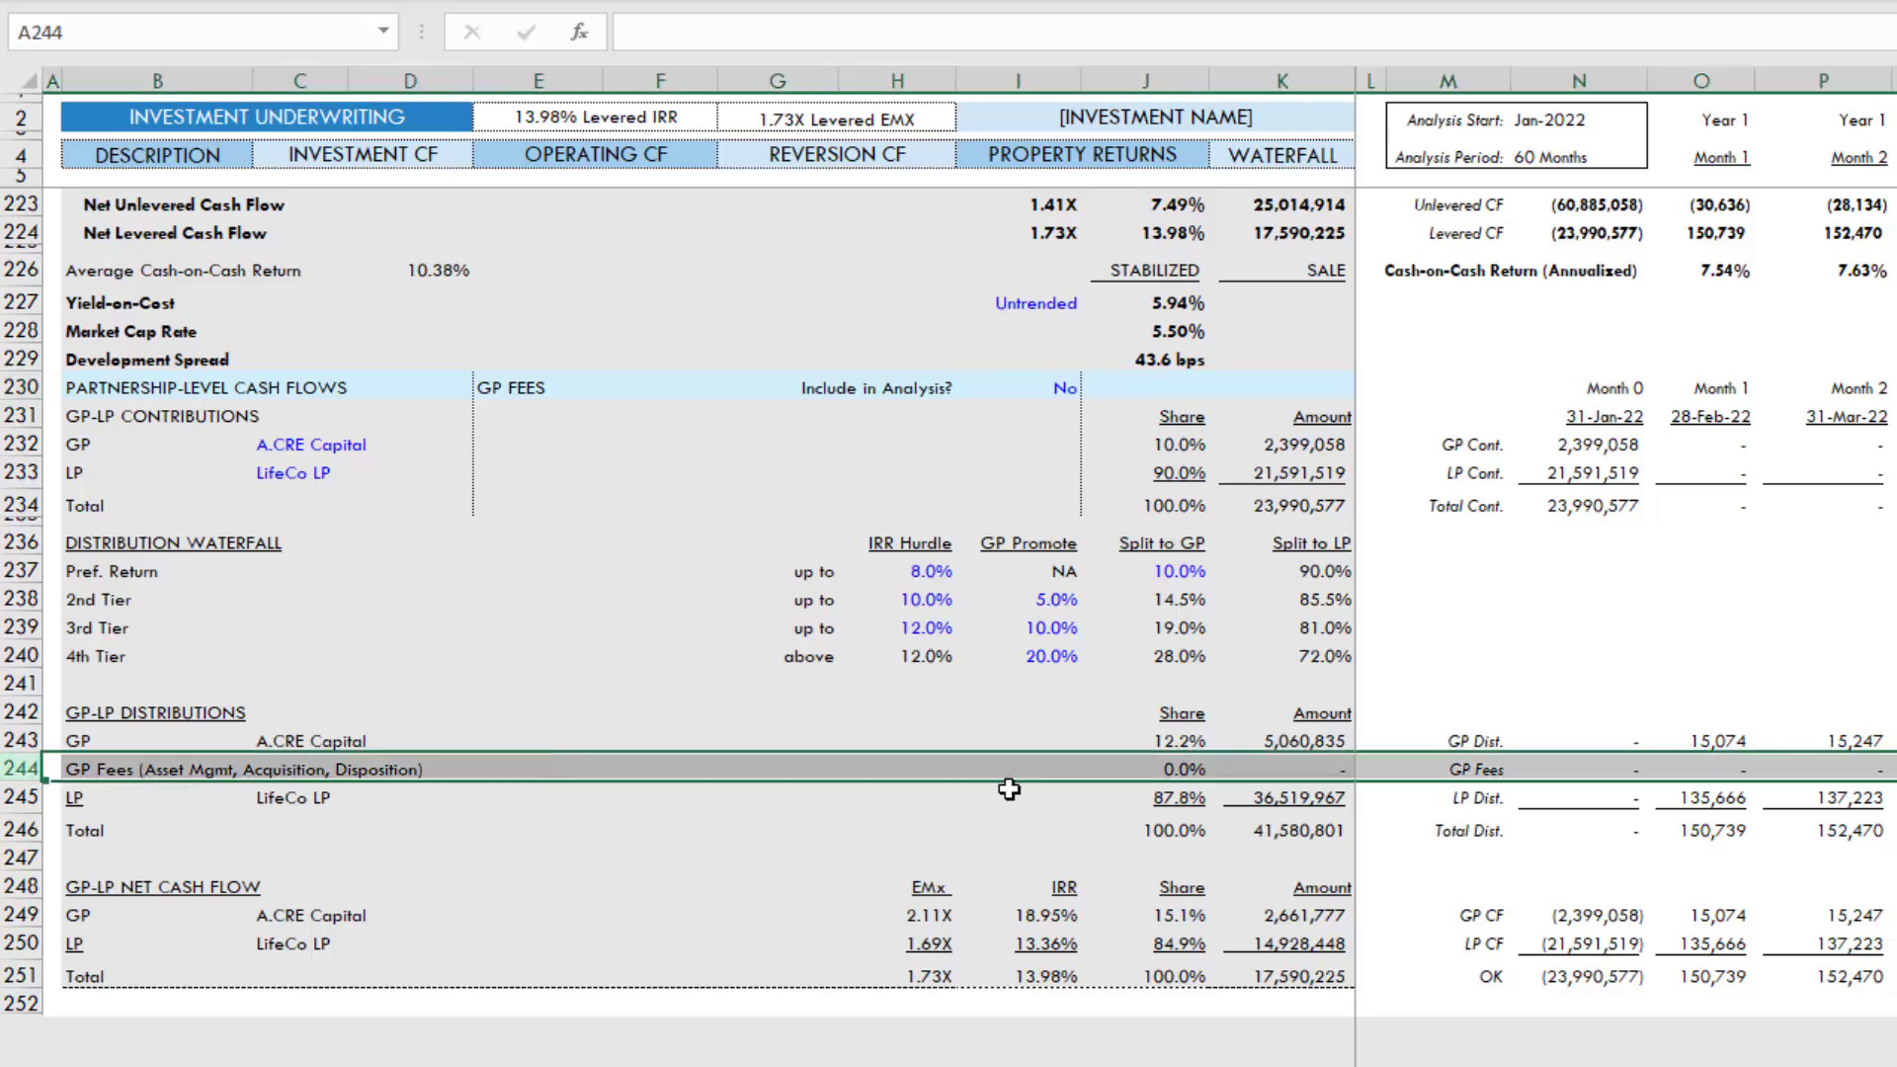
click(1324, 770)
drag(1591, 769, 1848, 769)
click(1282, 768)
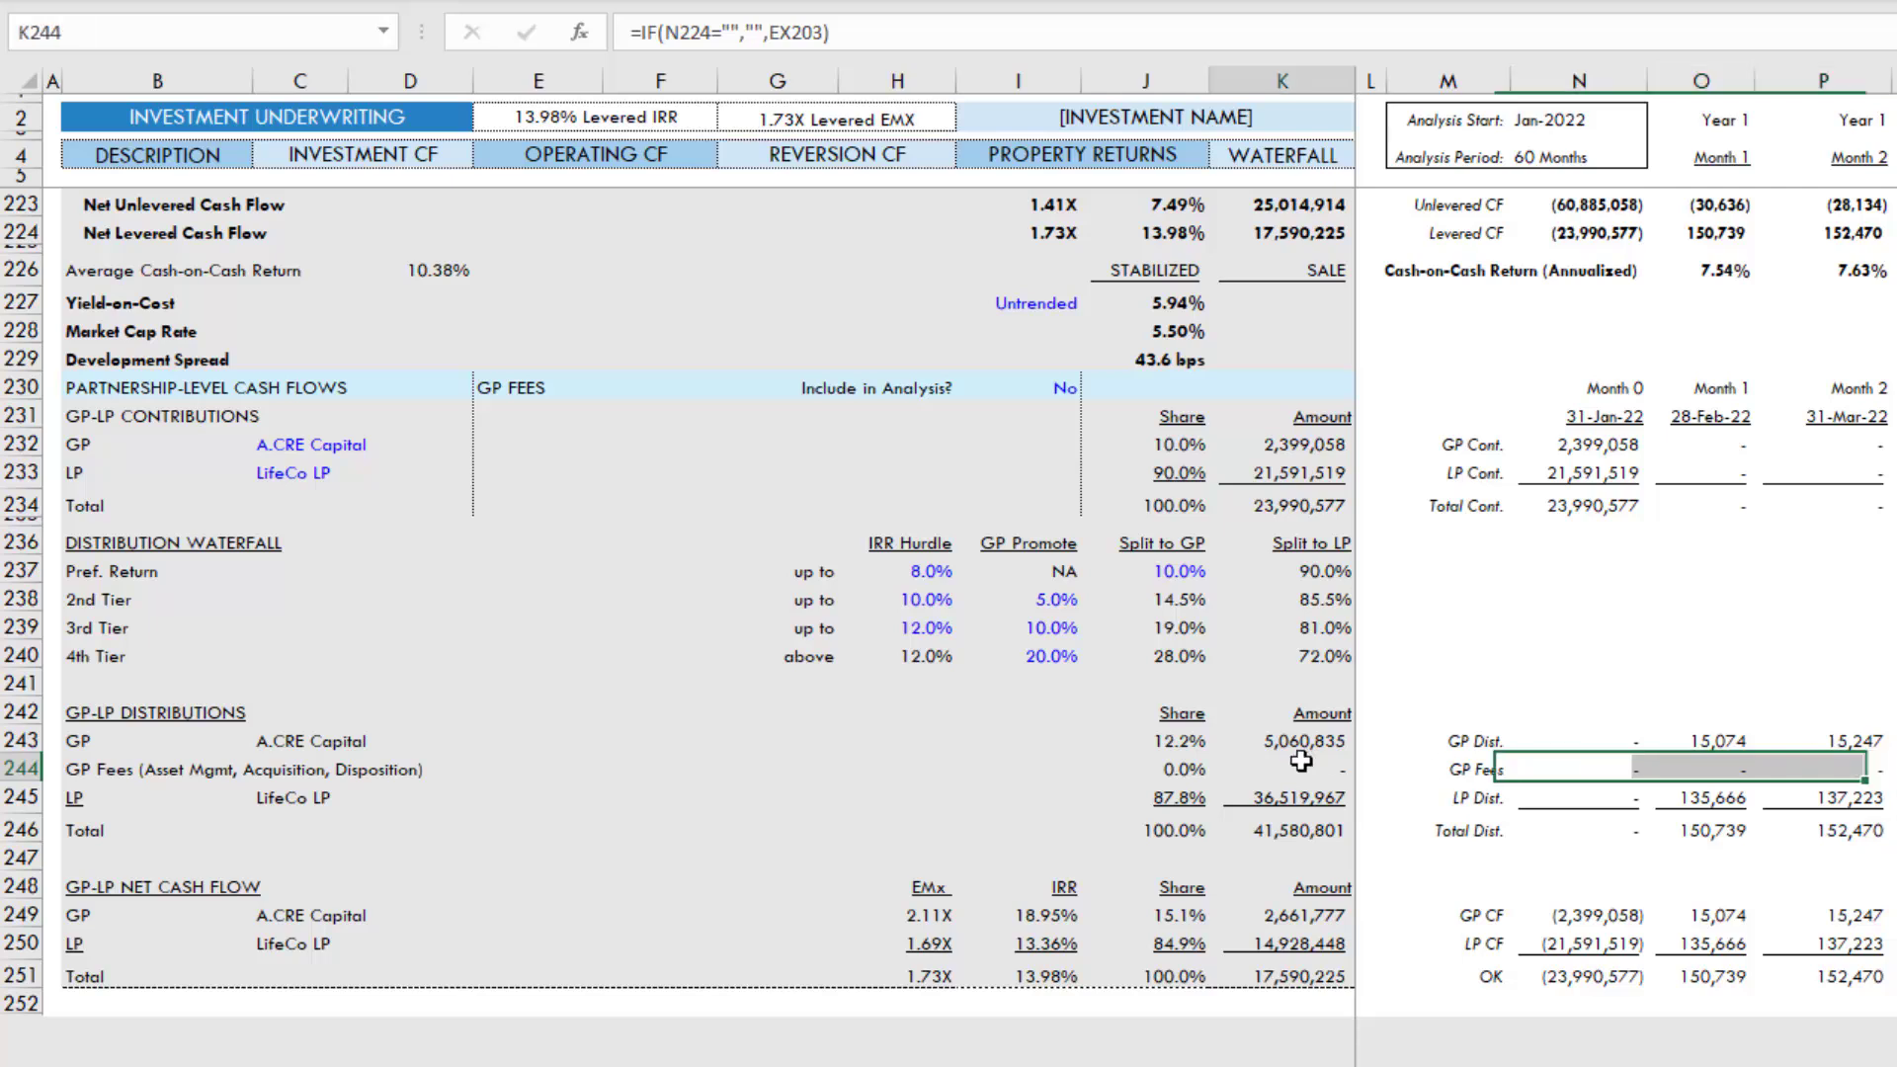
Restore the GP fees by setting Include in Analysis? back to Yes.
click(1048, 385)
click(1094, 386)
click(1084, 411)
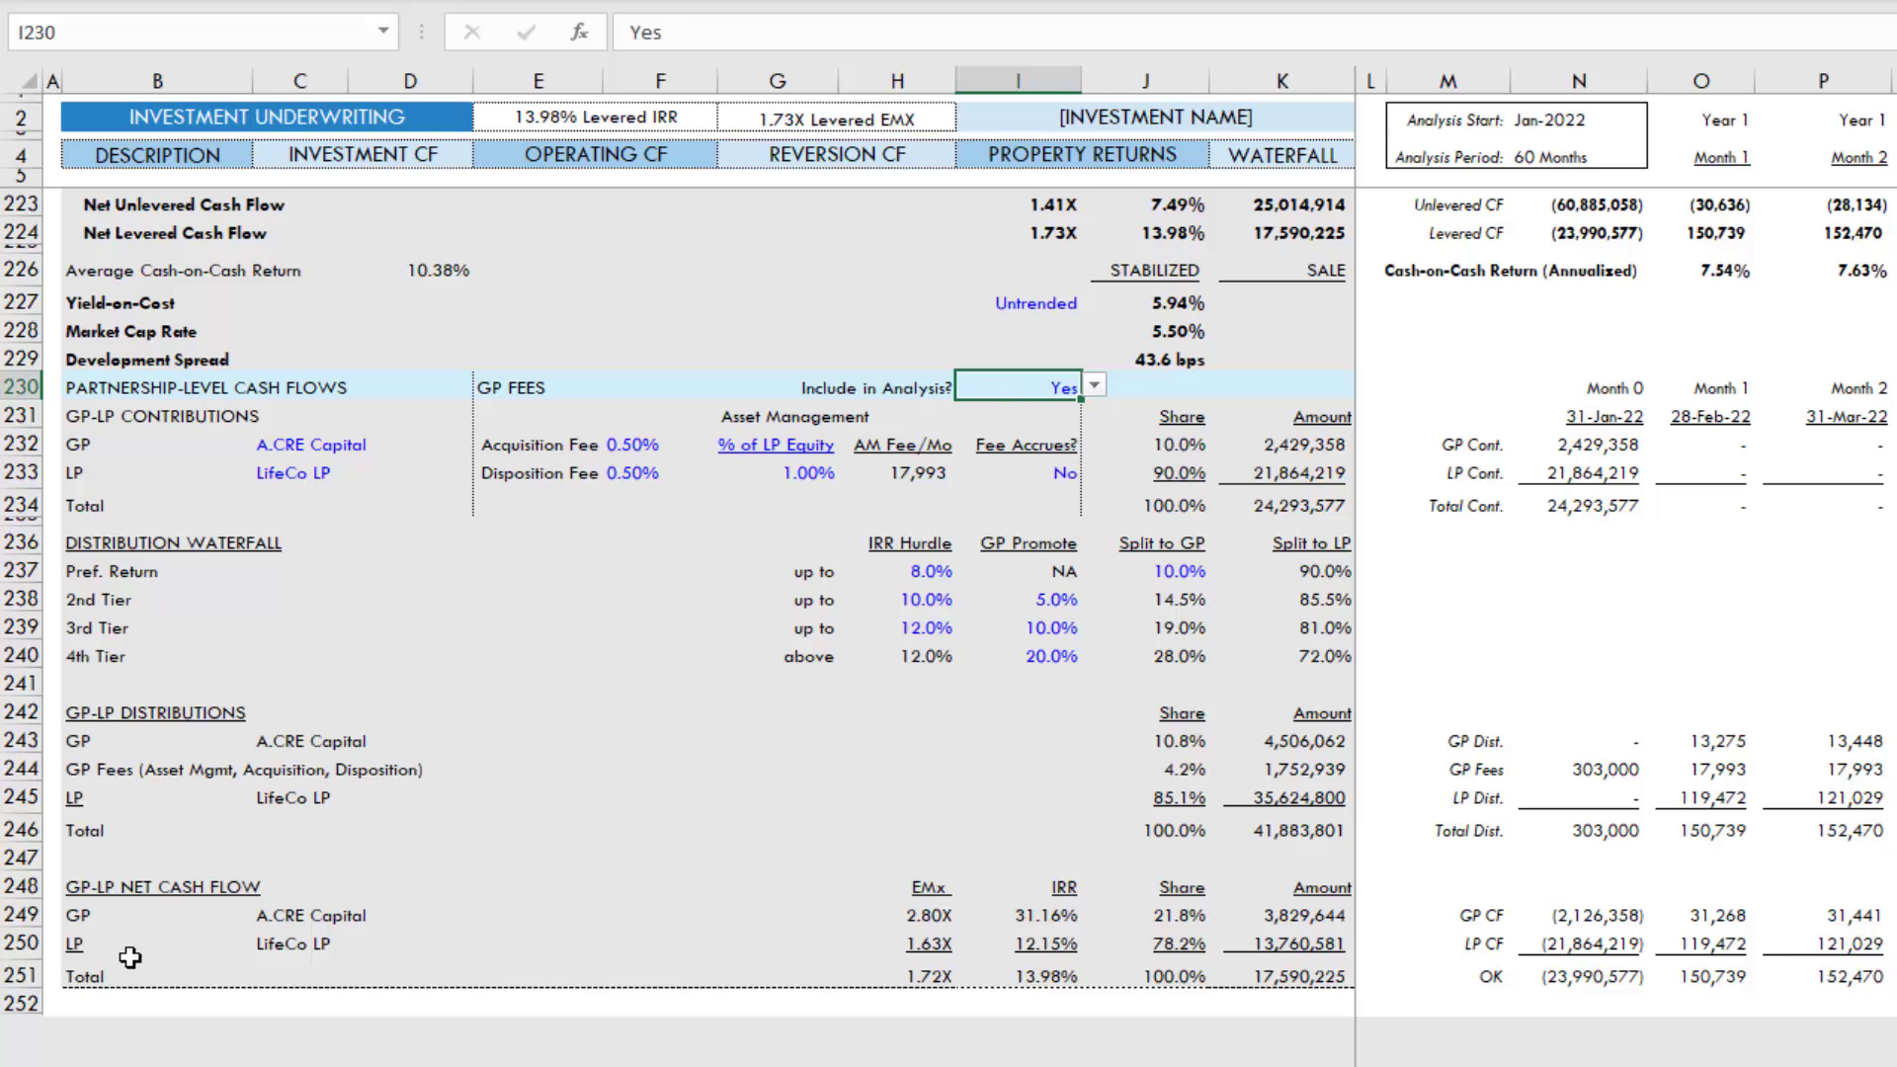
Compare the GP net cash flow row and its IRR with the GP Fees distribution amount.
click(24, 914)
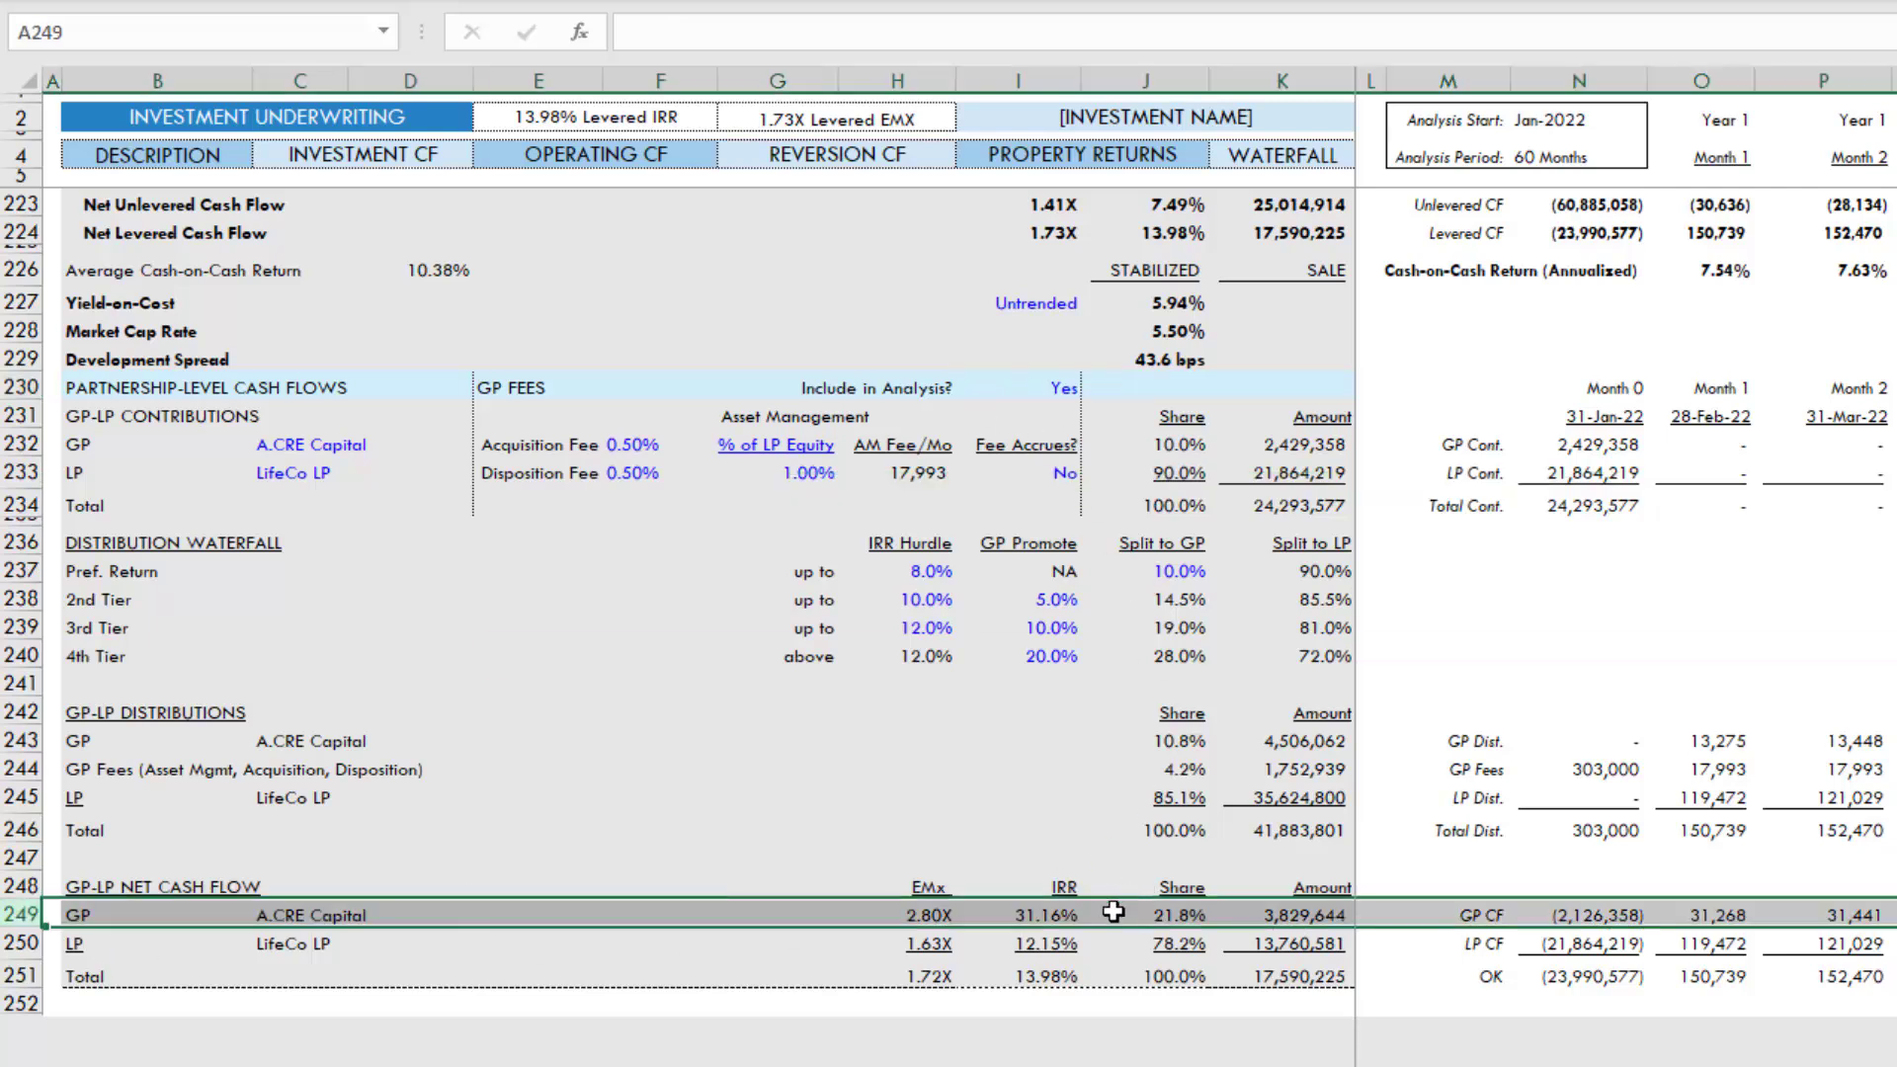
click(1072, 915)
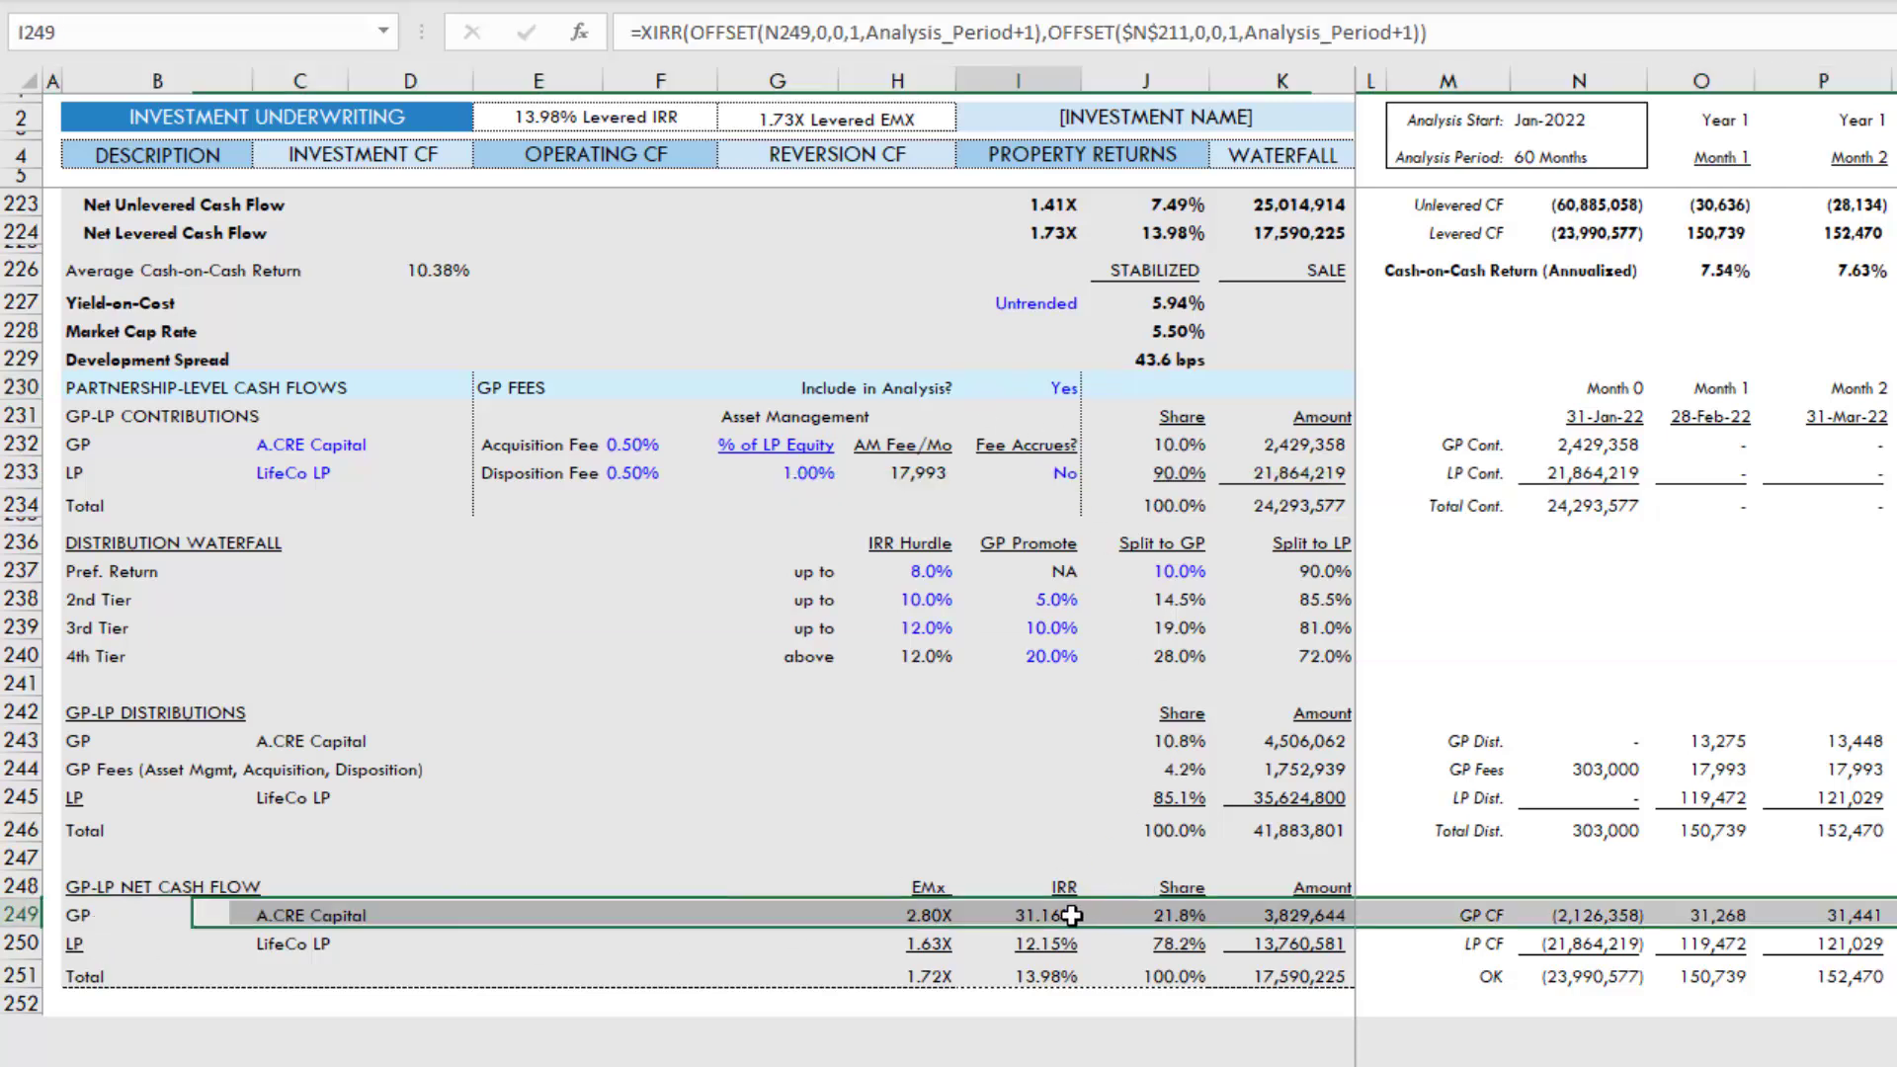
click(24, 769)
click(1267, 770)
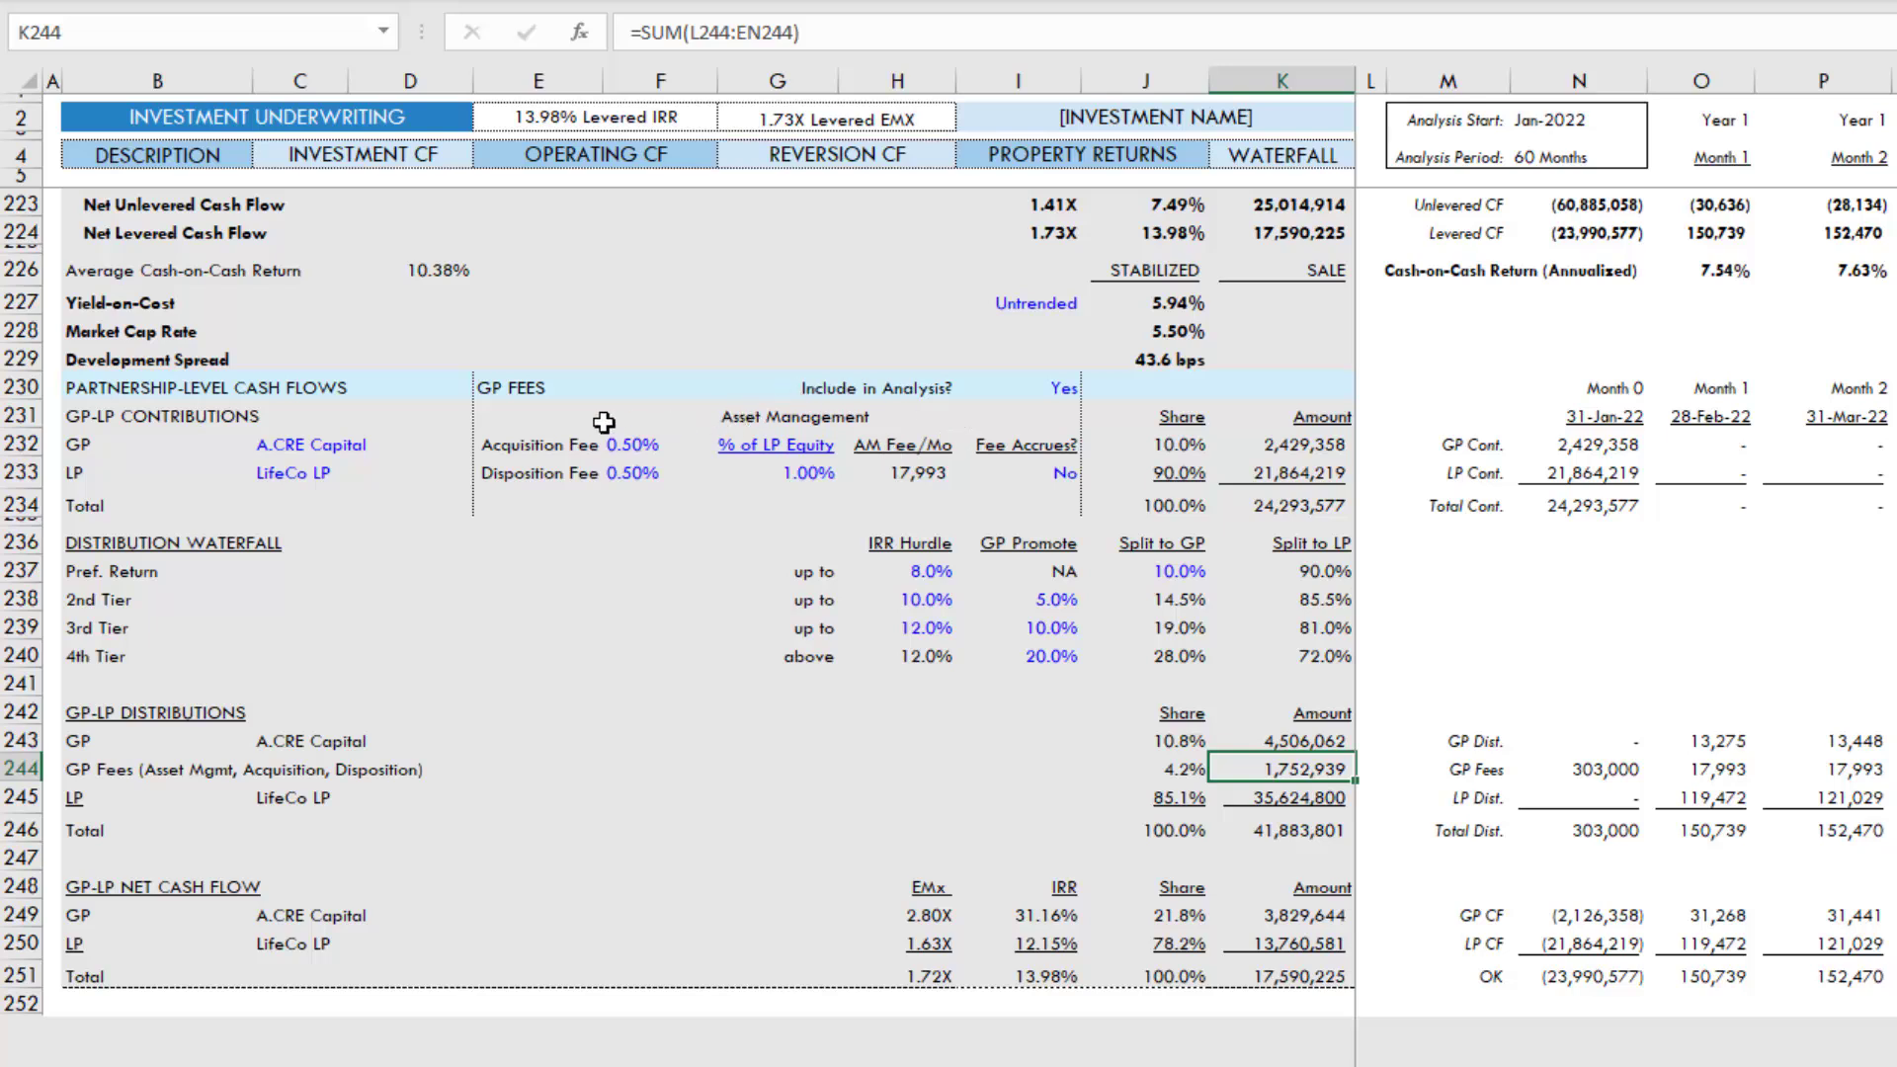
Review the Acquisition Fee and Disposition Fee percentages in the GP fees section.
click(523, 443)
click(630, 442)
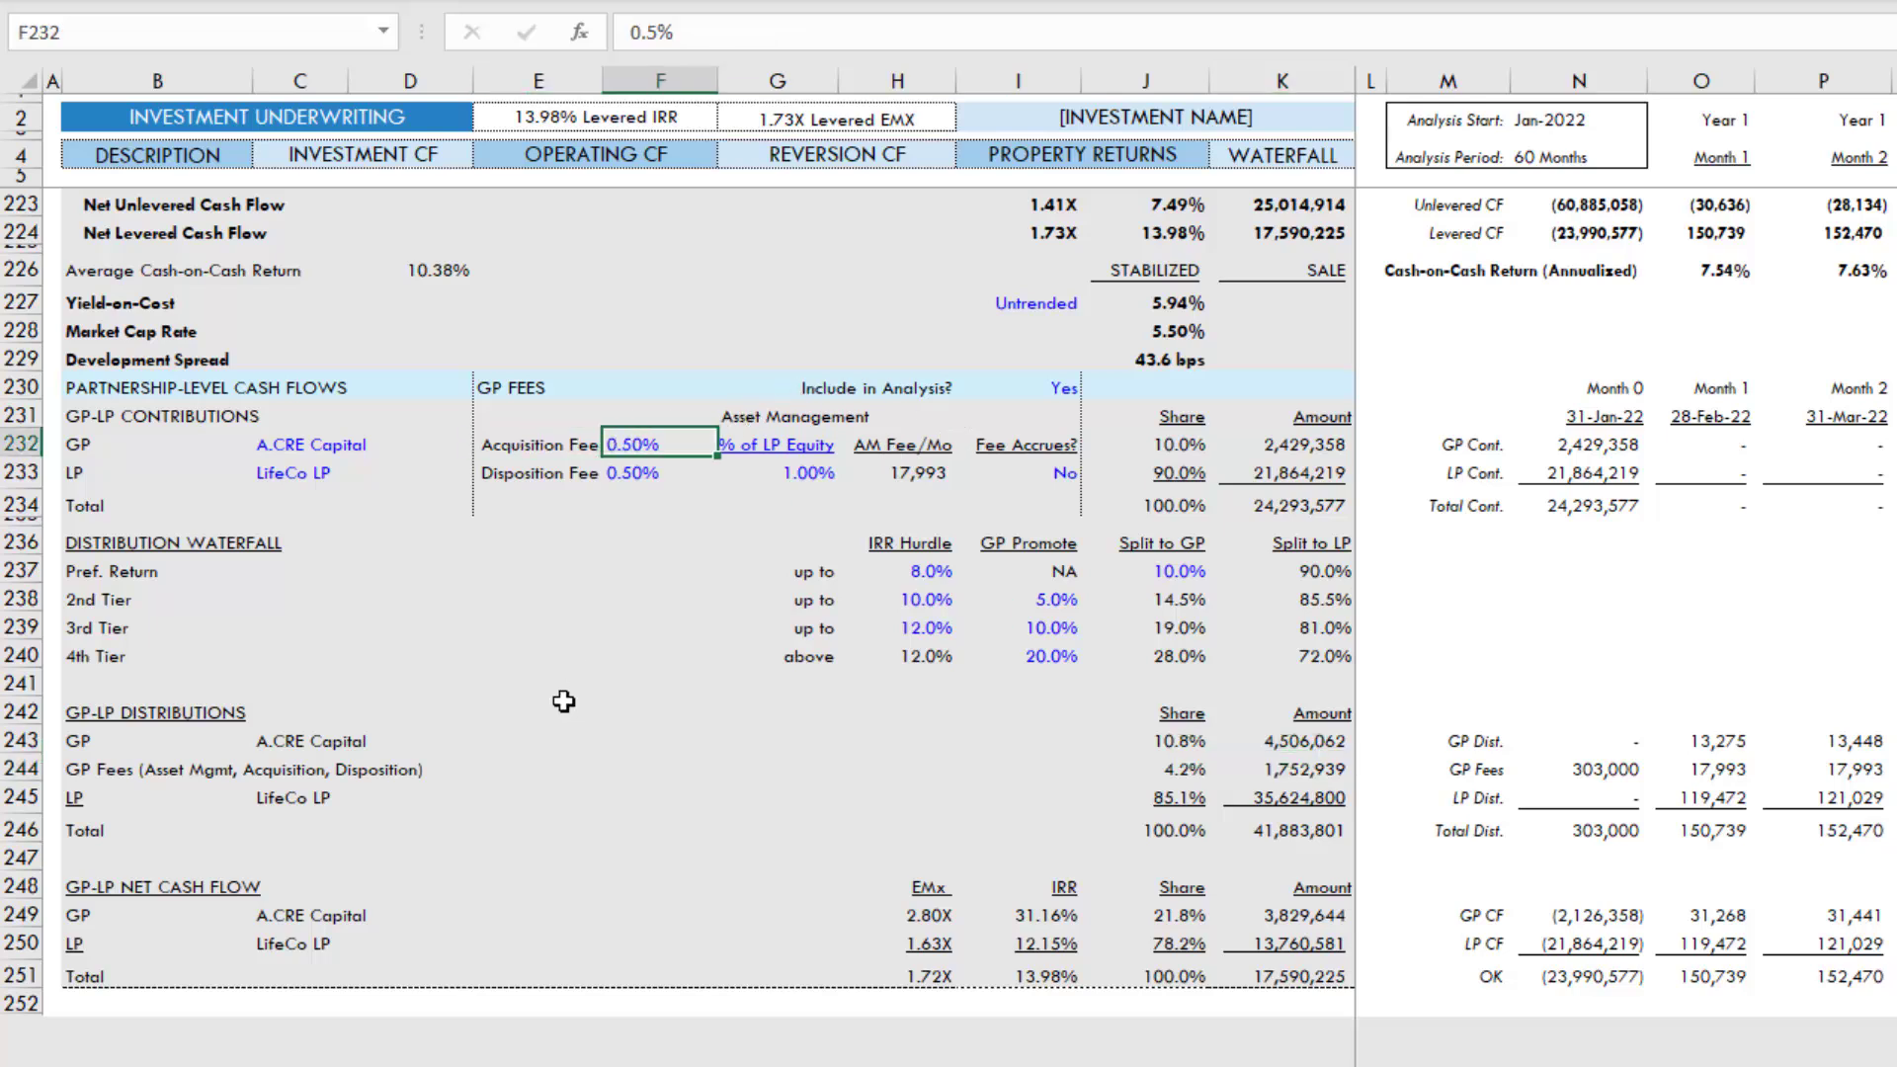
click(489, 472)
click(637, 472)
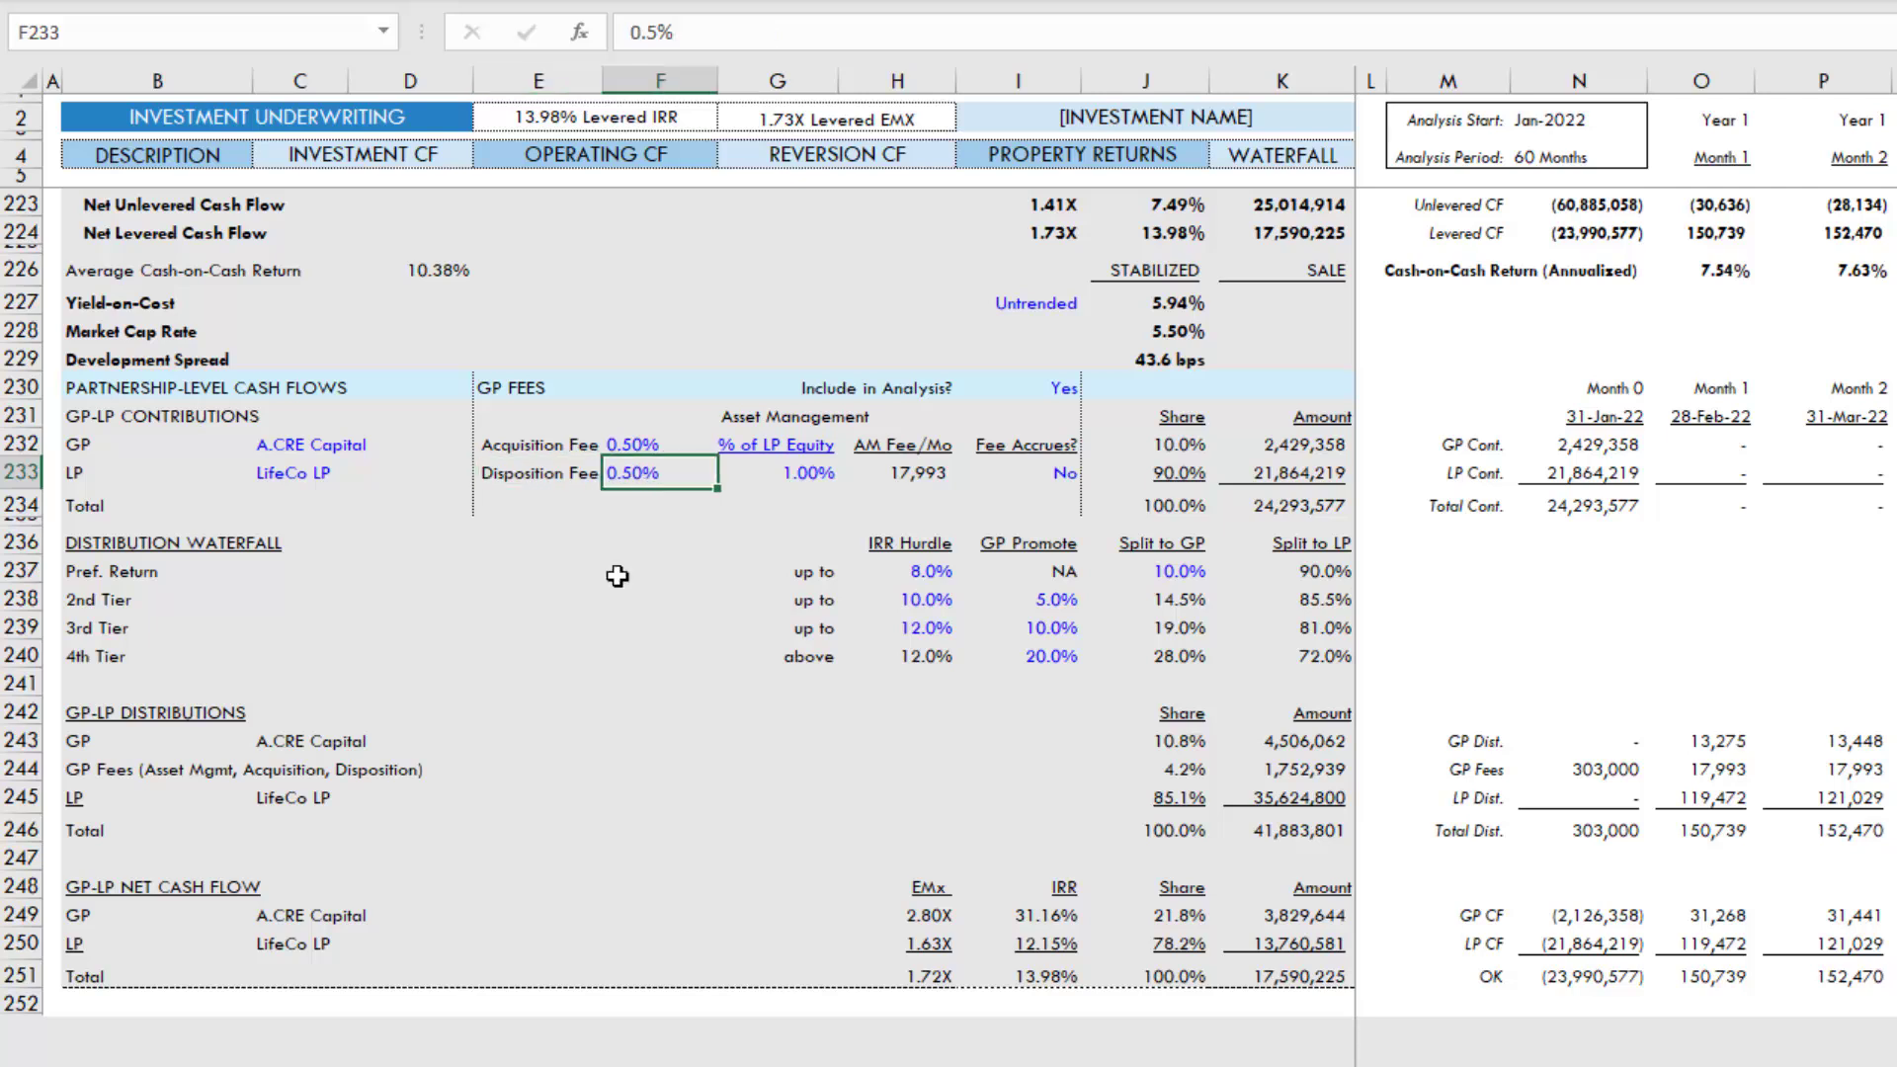
click(640, 441)
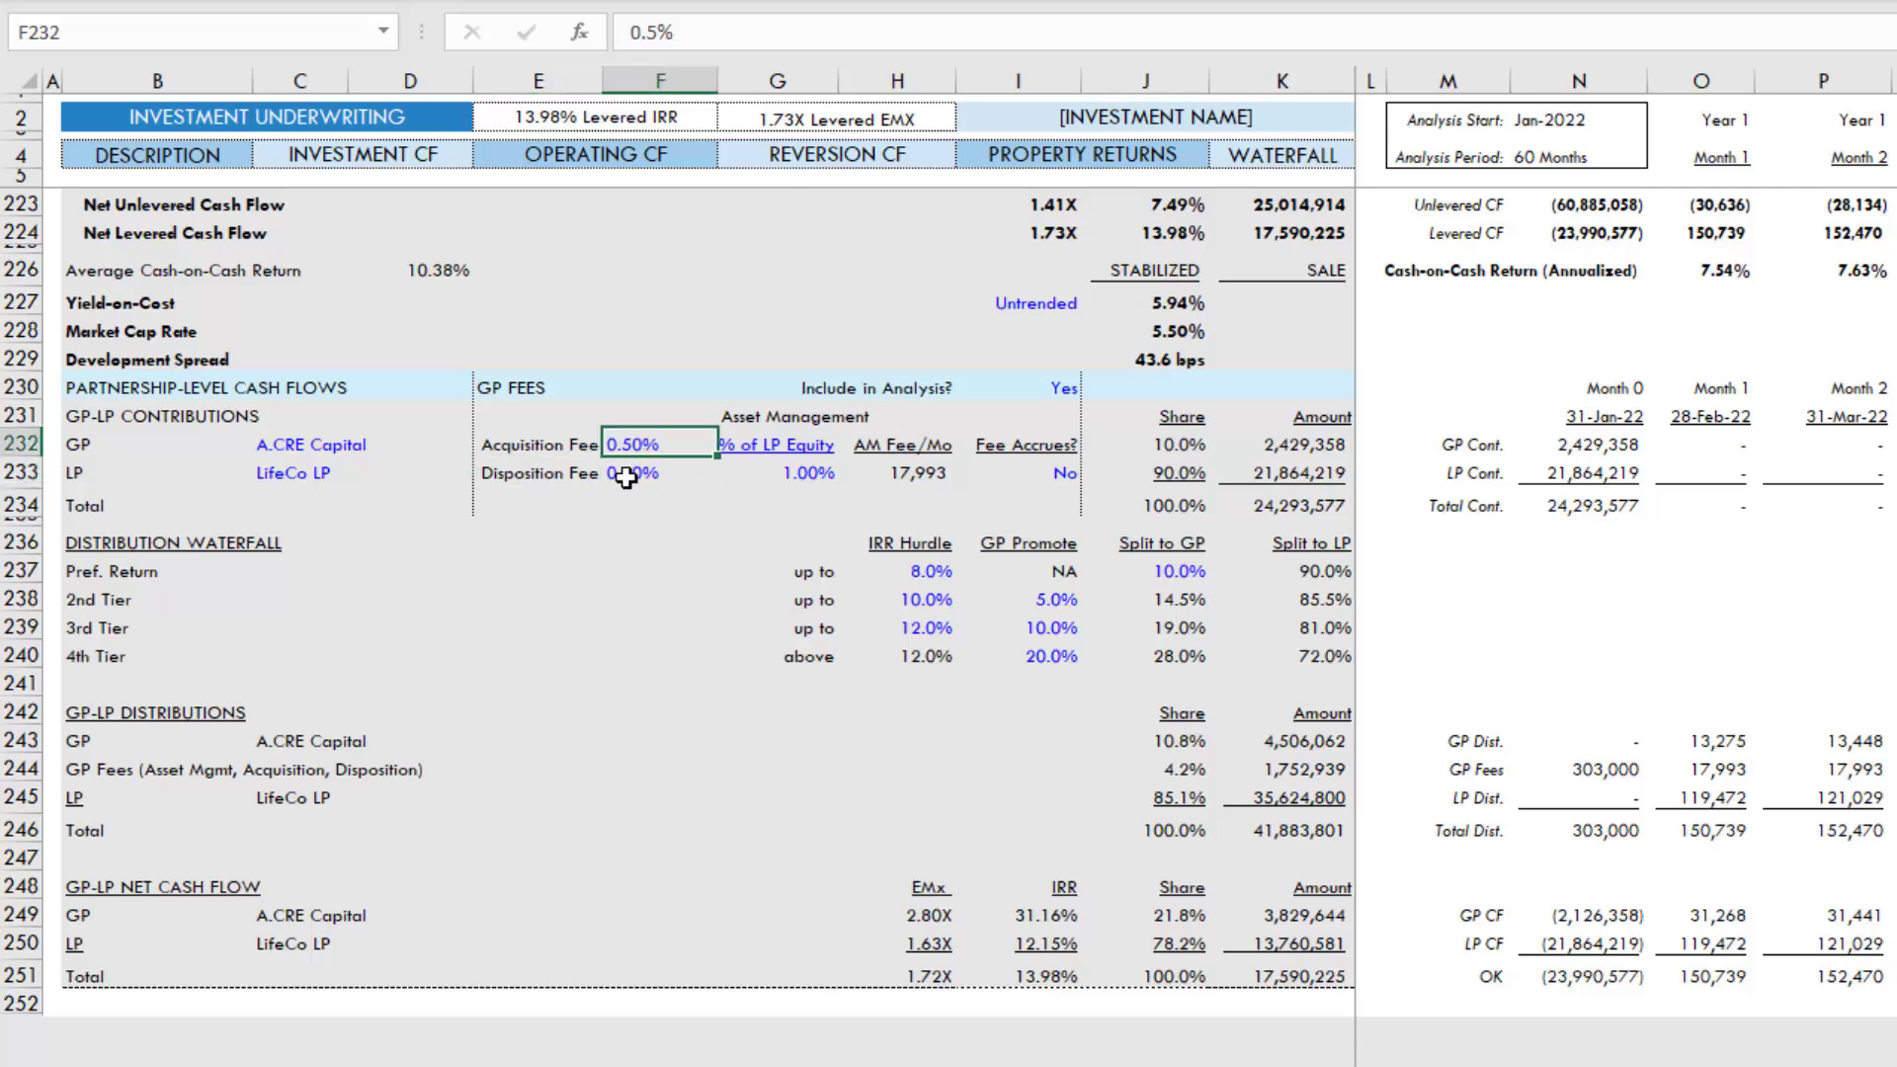
click(631, 473)
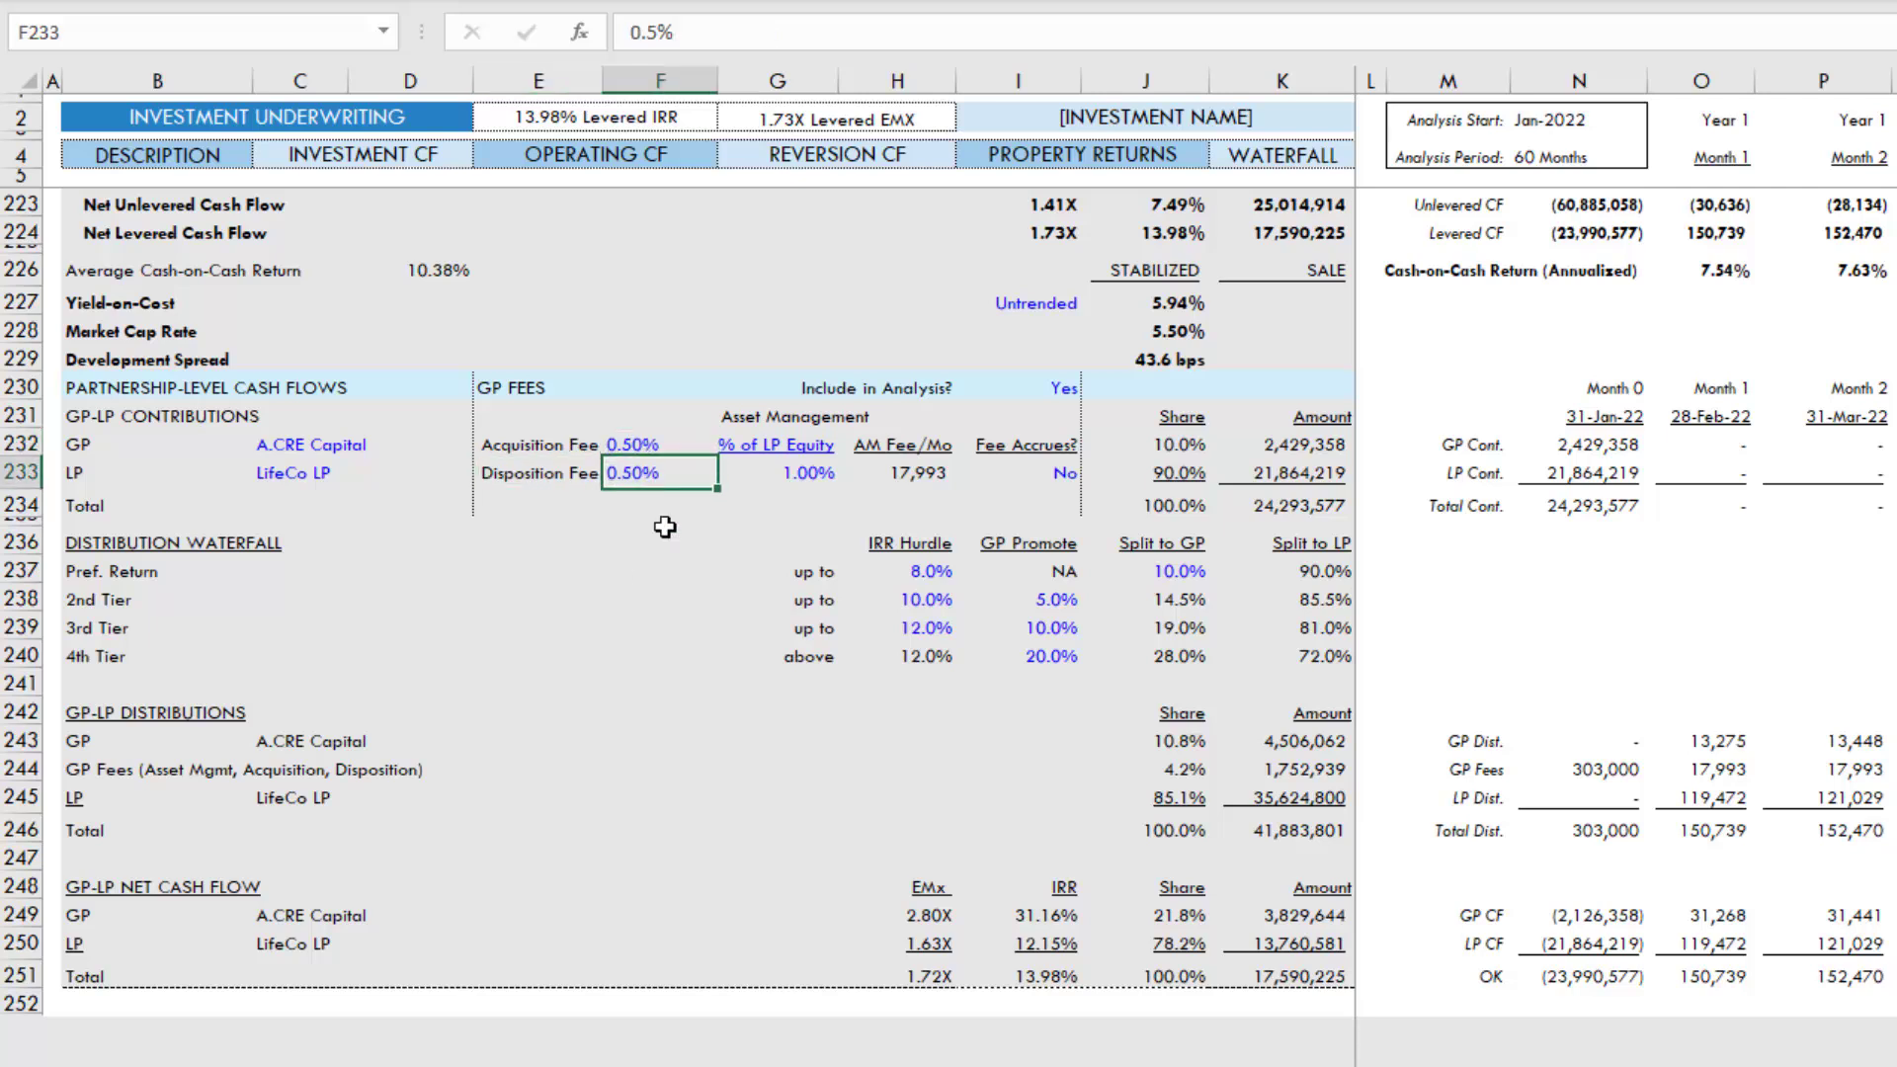
Change the asset management fee basis from LP equity to % of EGR.
click(795, 443)
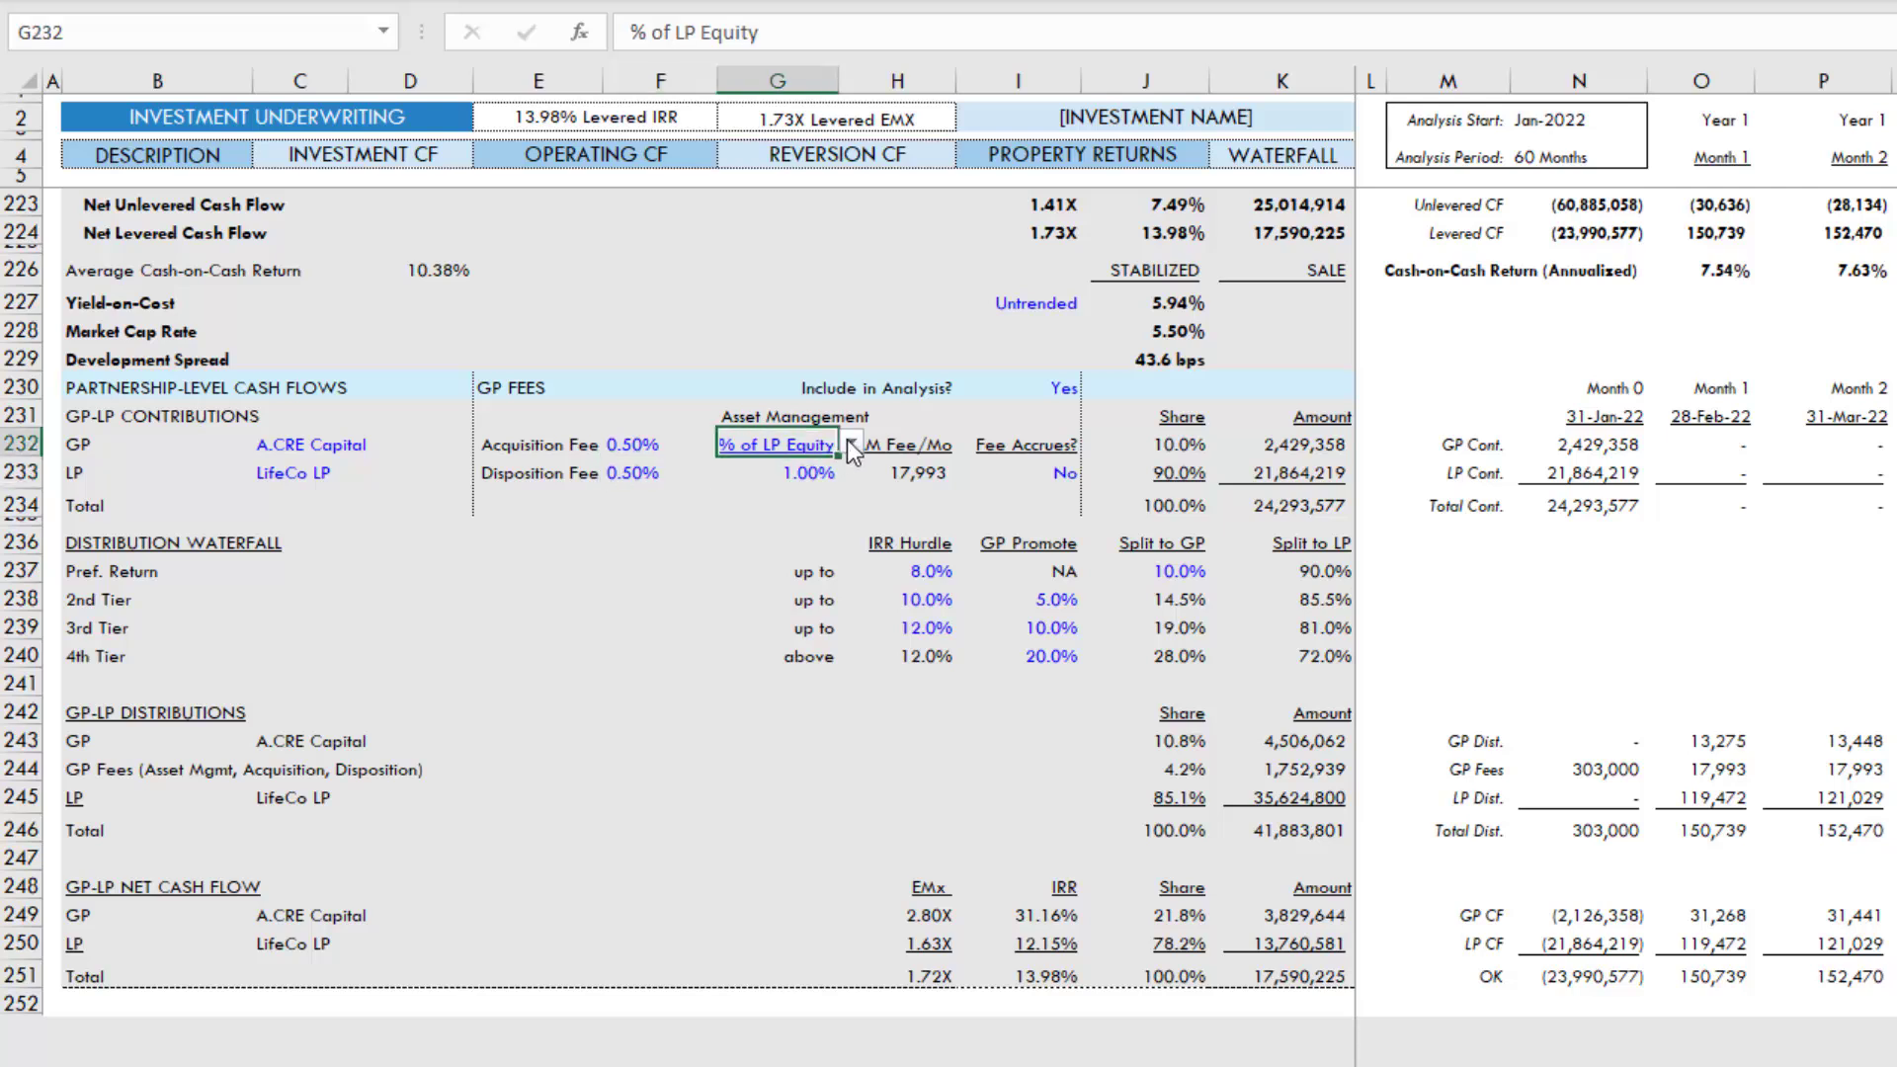
click(851, 446)
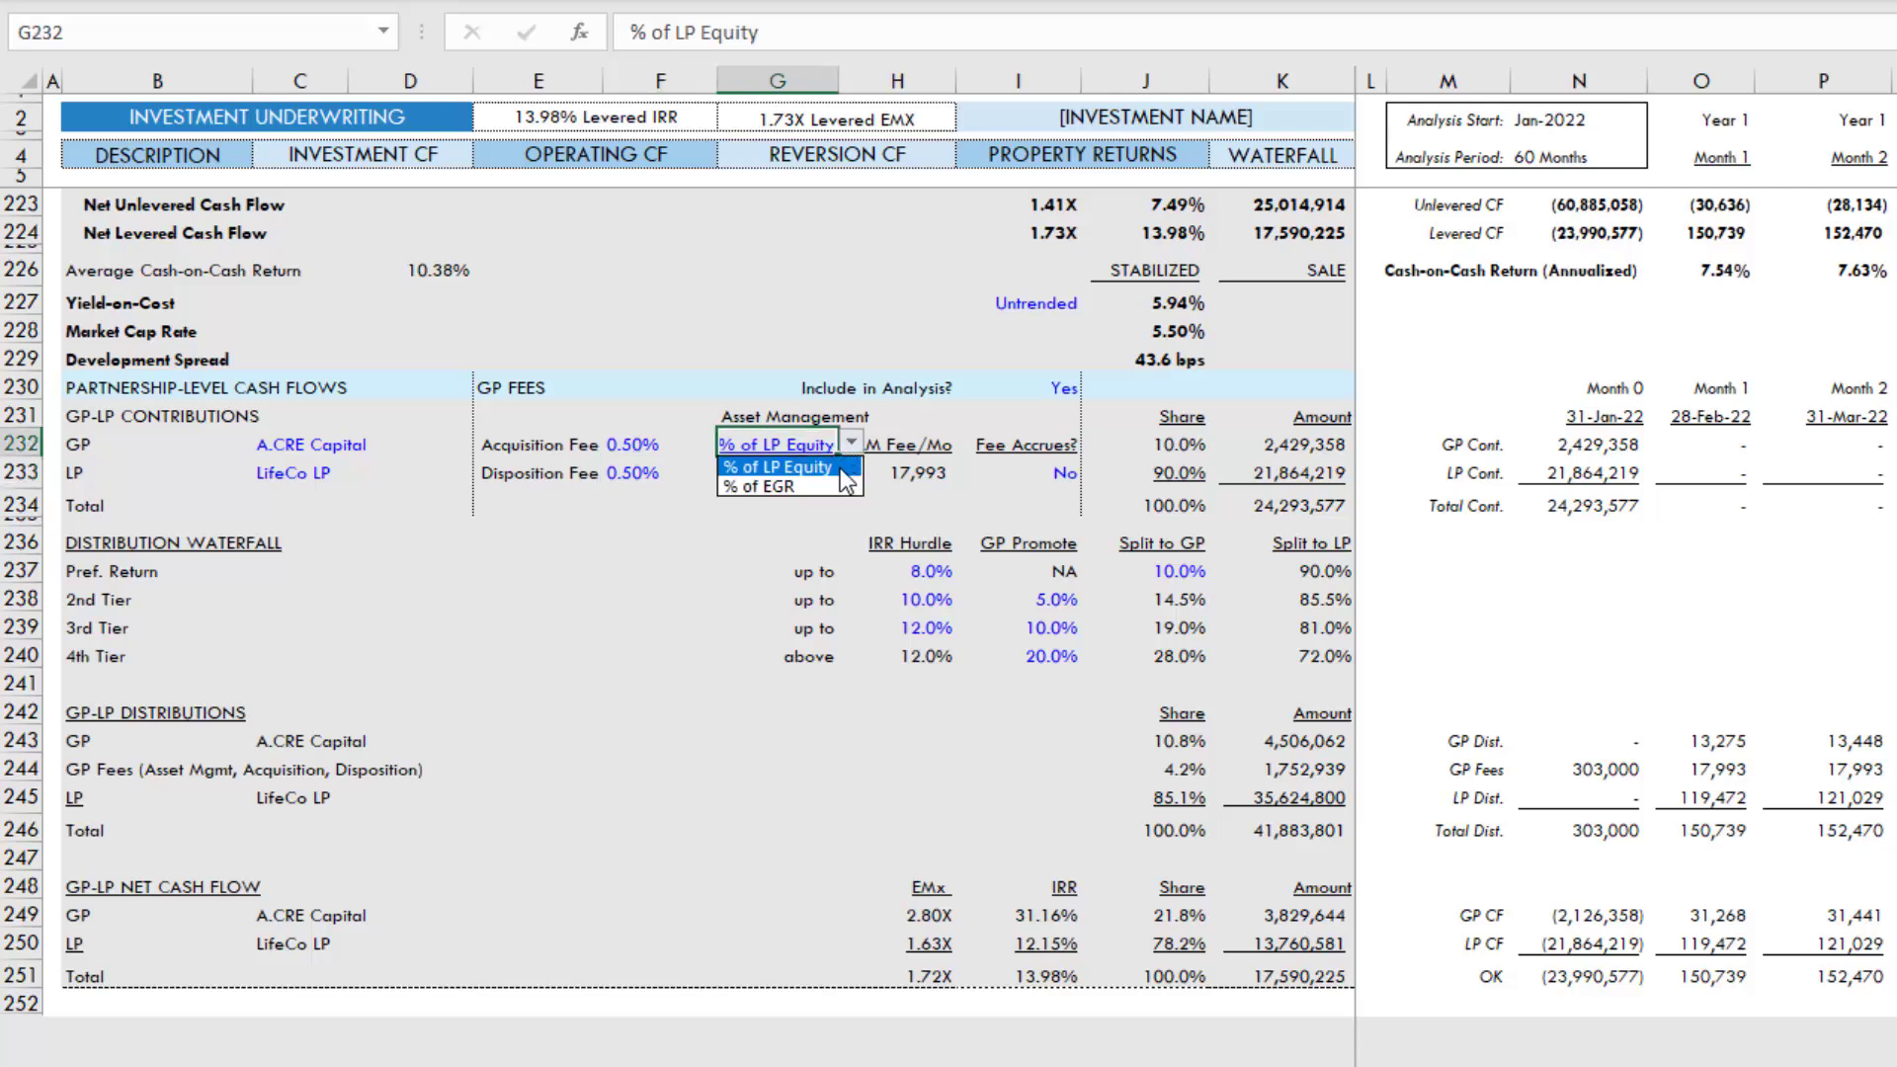
click(840, 490)
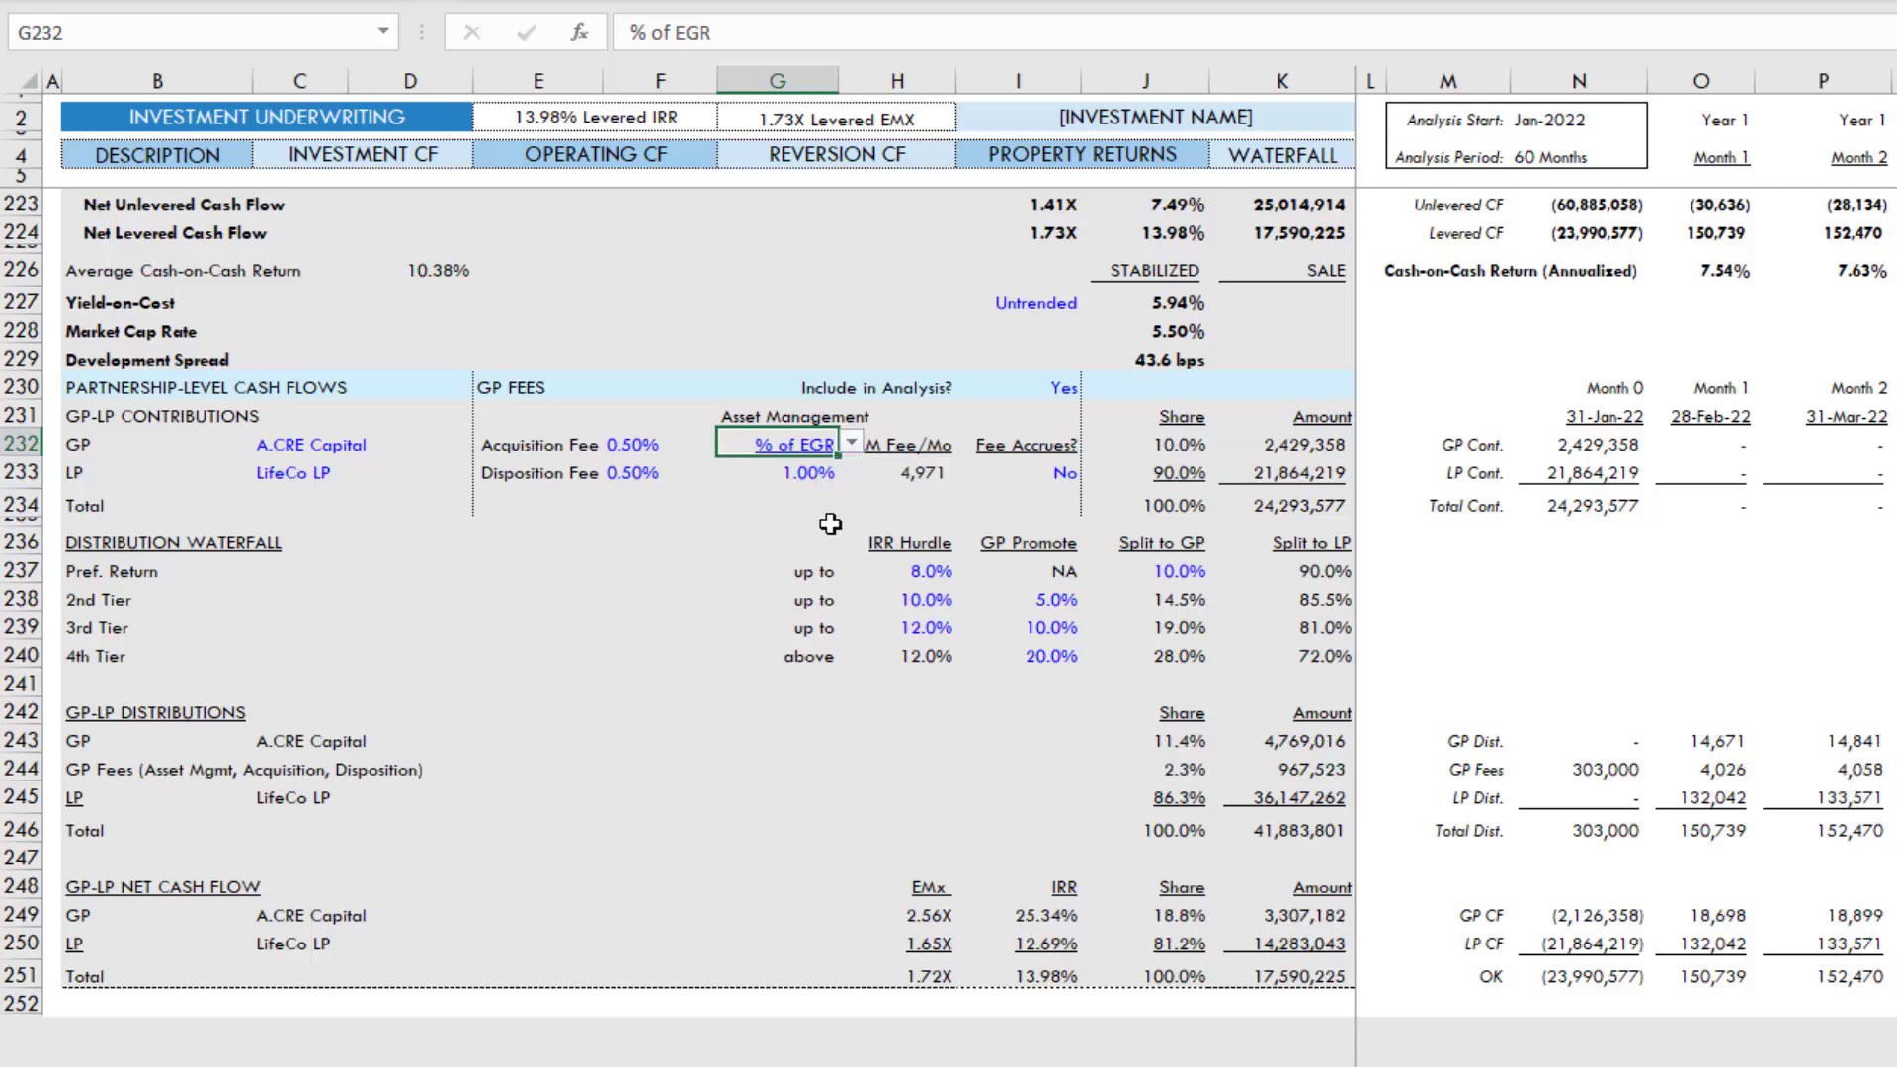
Return the asset management fee basis to % of LP Equity and inspect the AM Fee/Mo formula.
click(851, 444)
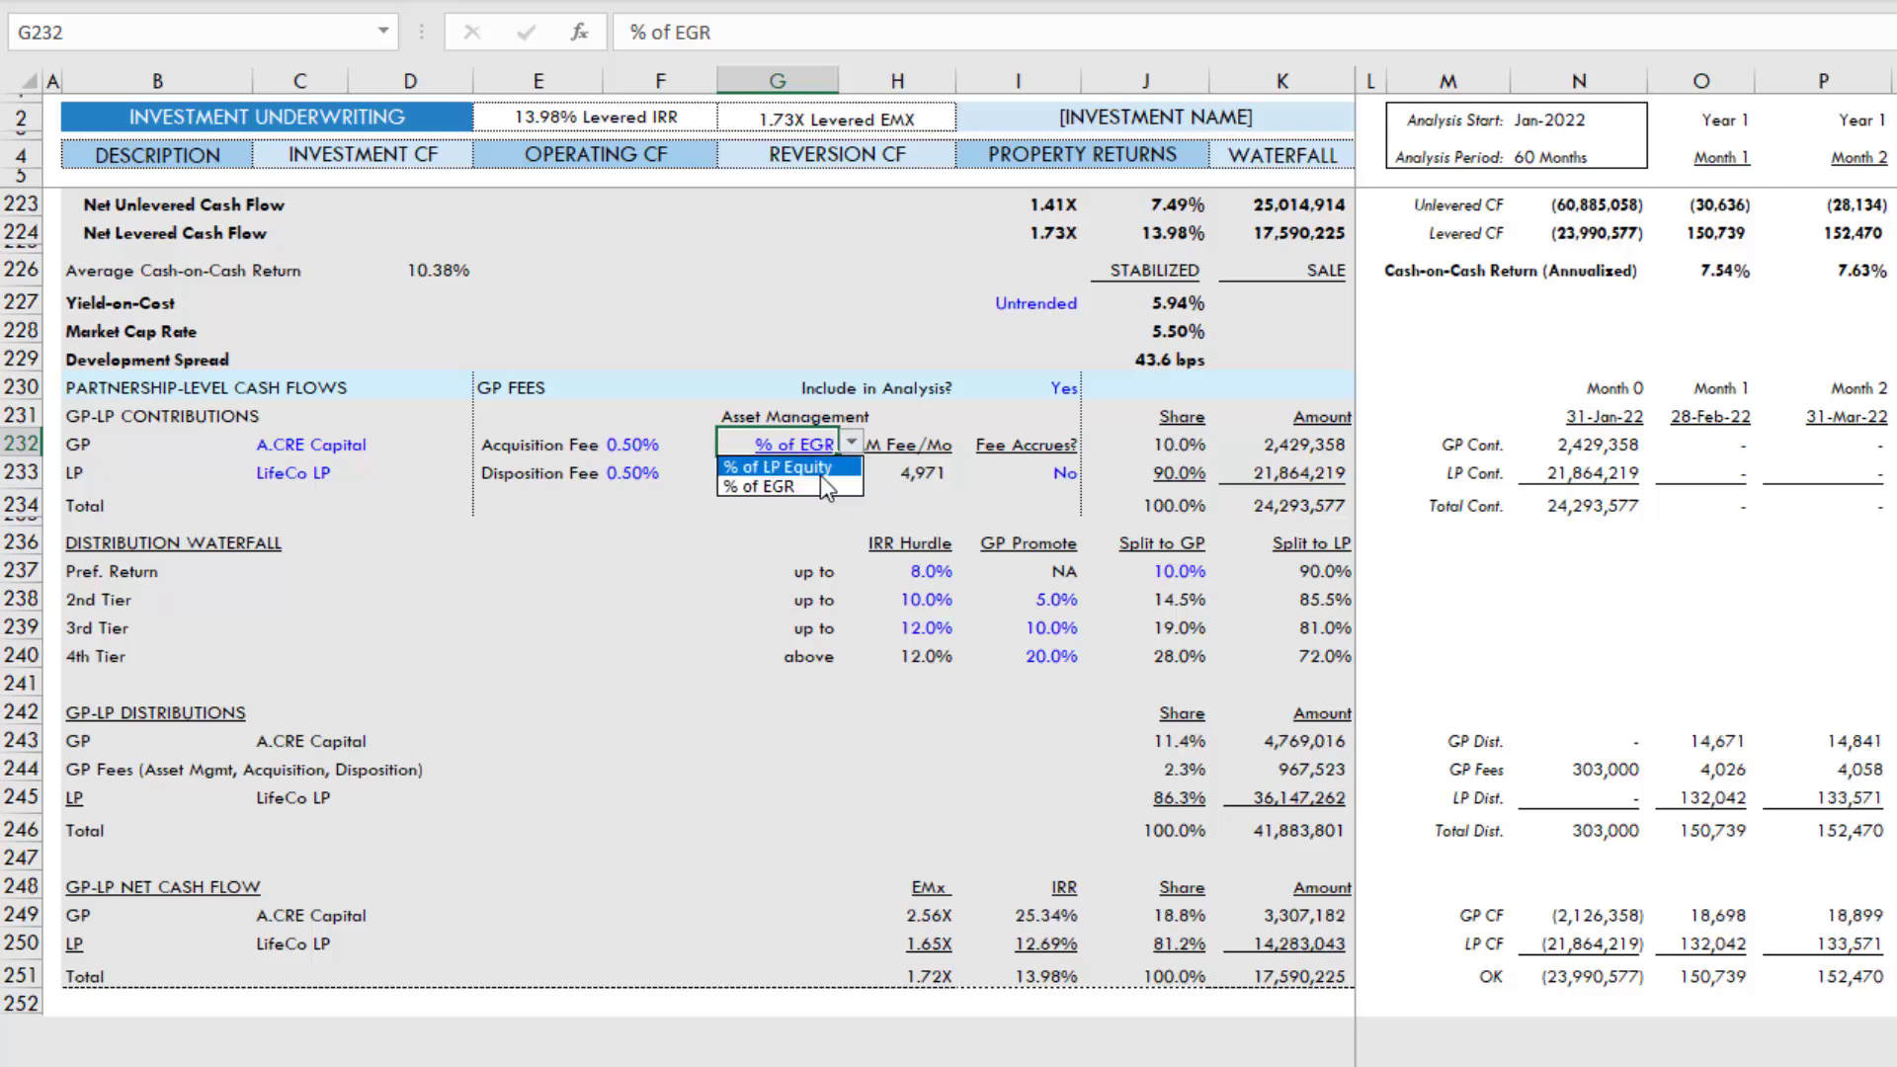
click(821, 470)
click(922, 480)
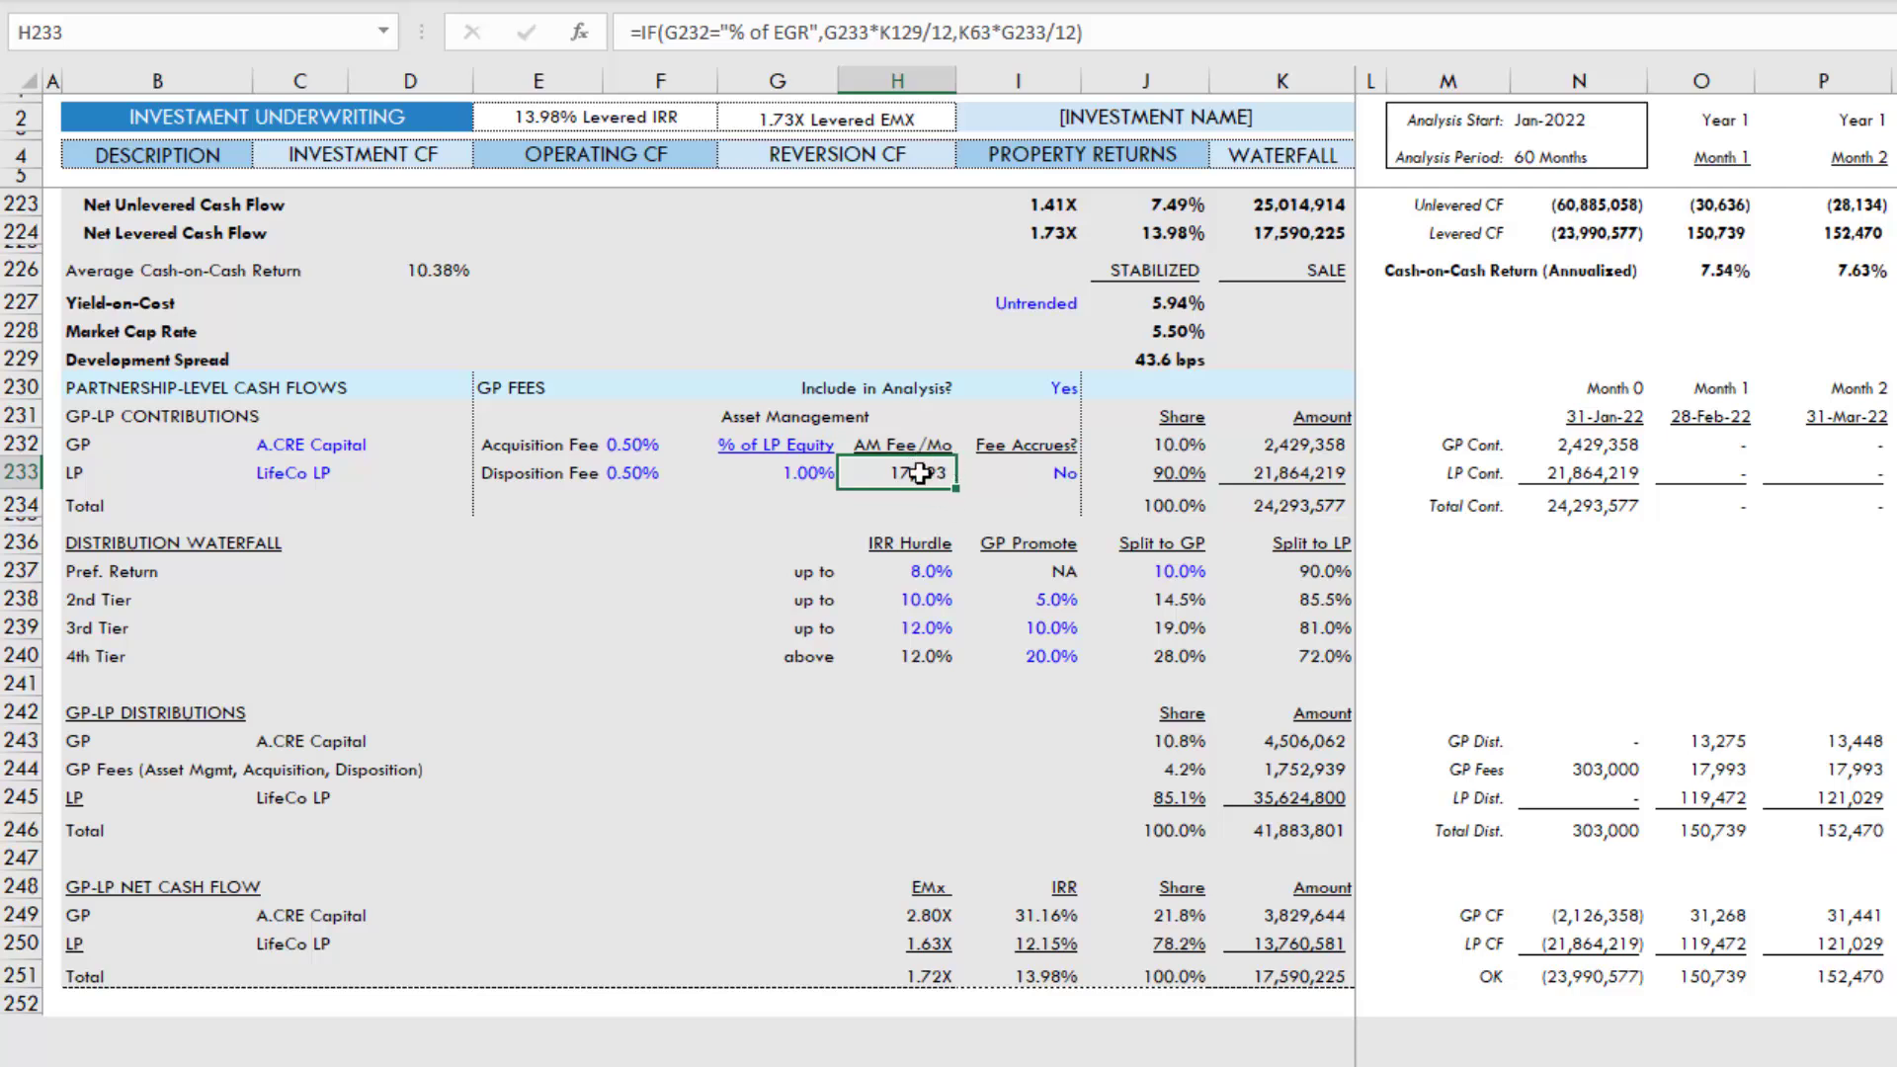
Set the asset management fee basis to % of EGR and check the monthly AM fee.
click(811, 442)
click(852, 442)
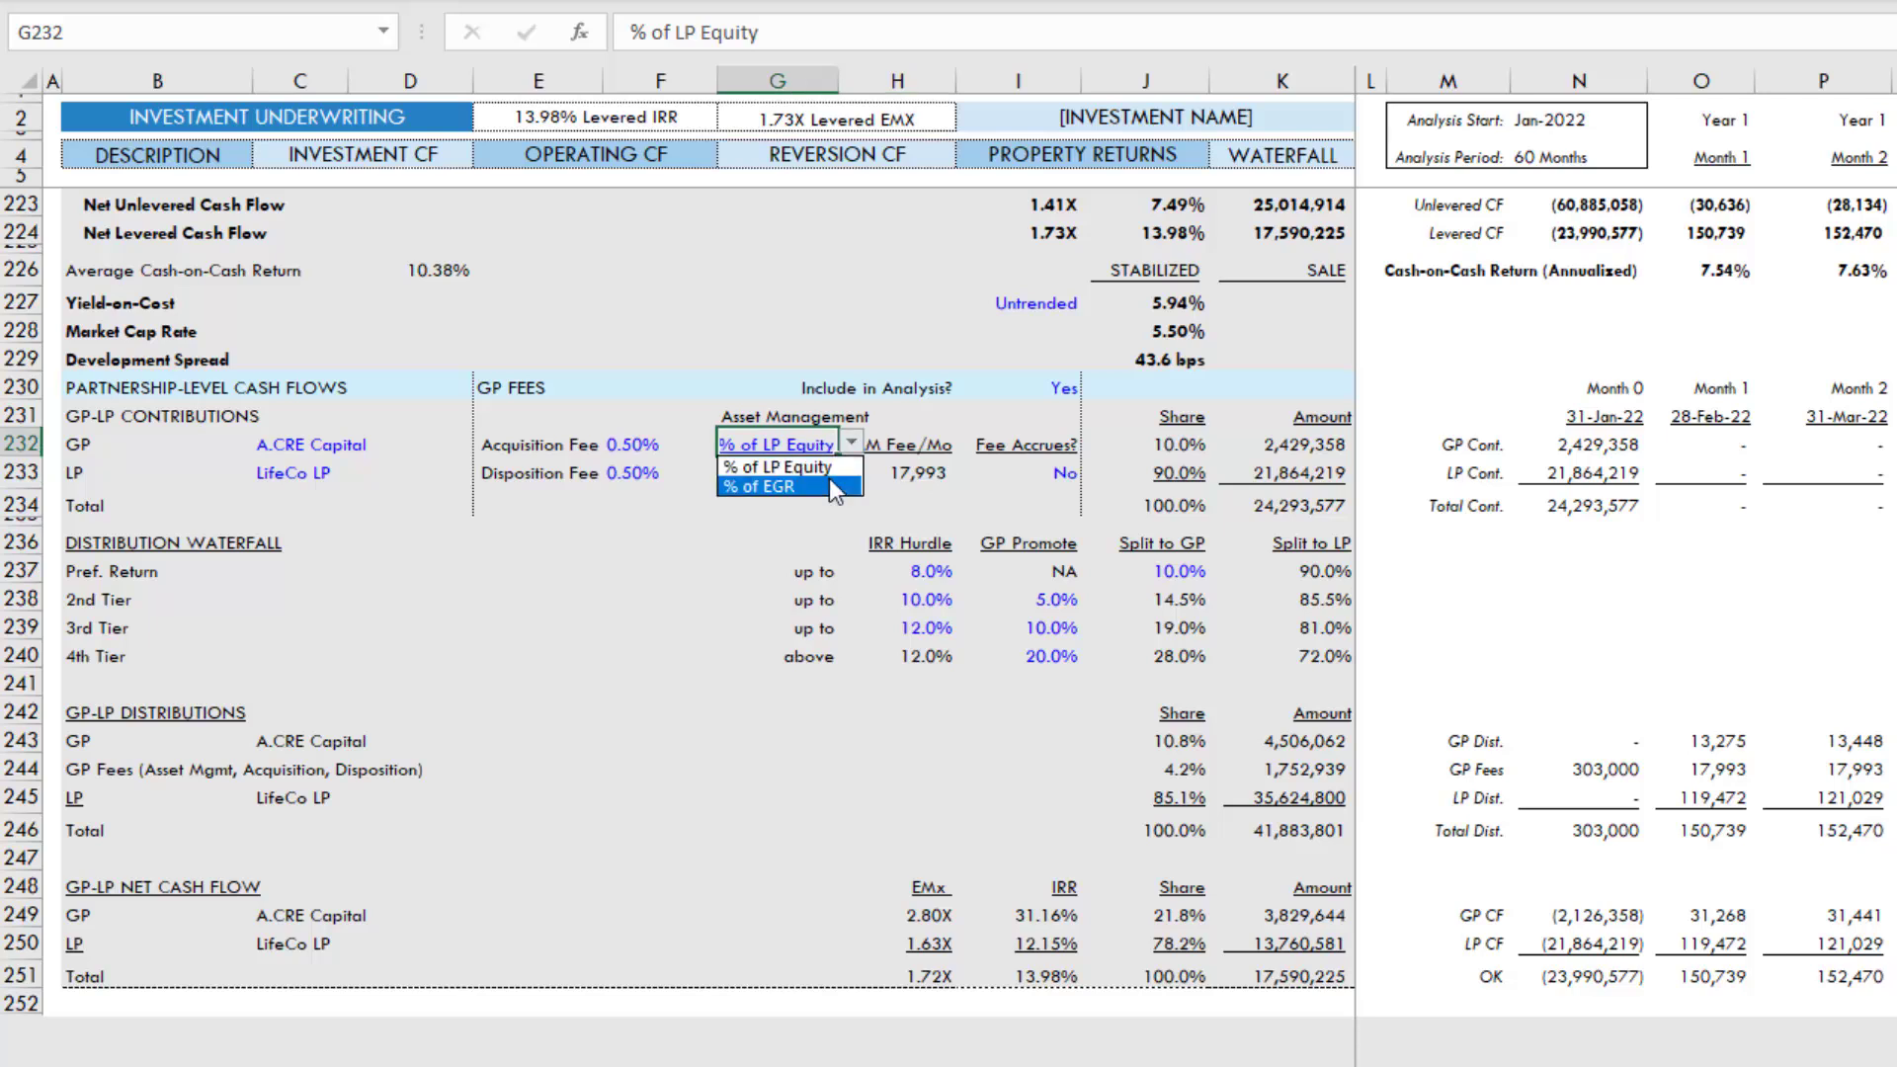
click(828, 476)
click(904, 470)
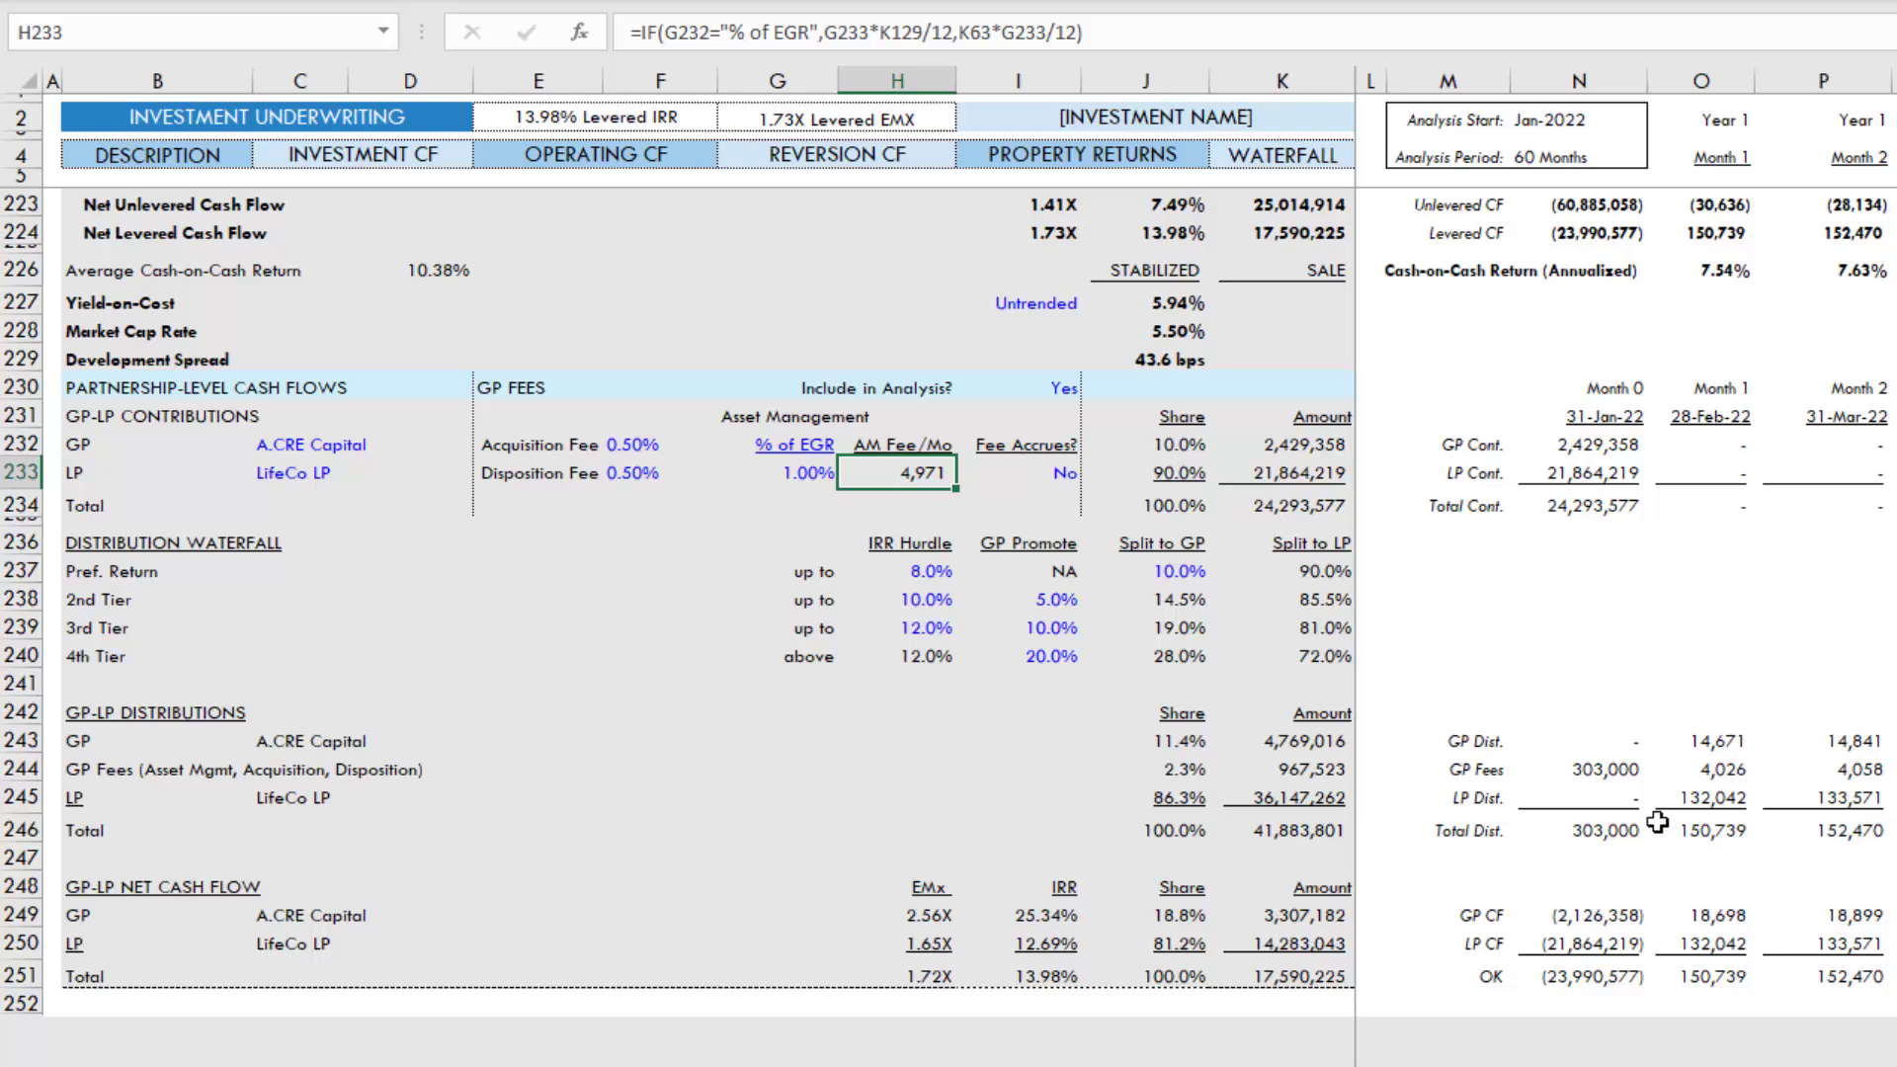
Examine how the monthly GP Fees line develops across the analysis period, out to about Month 44 and back.
click(1694, 776)
key(Right)
key(Right)
key(Right)
key(Right)
key(Right)
key(Right)
key(Right)
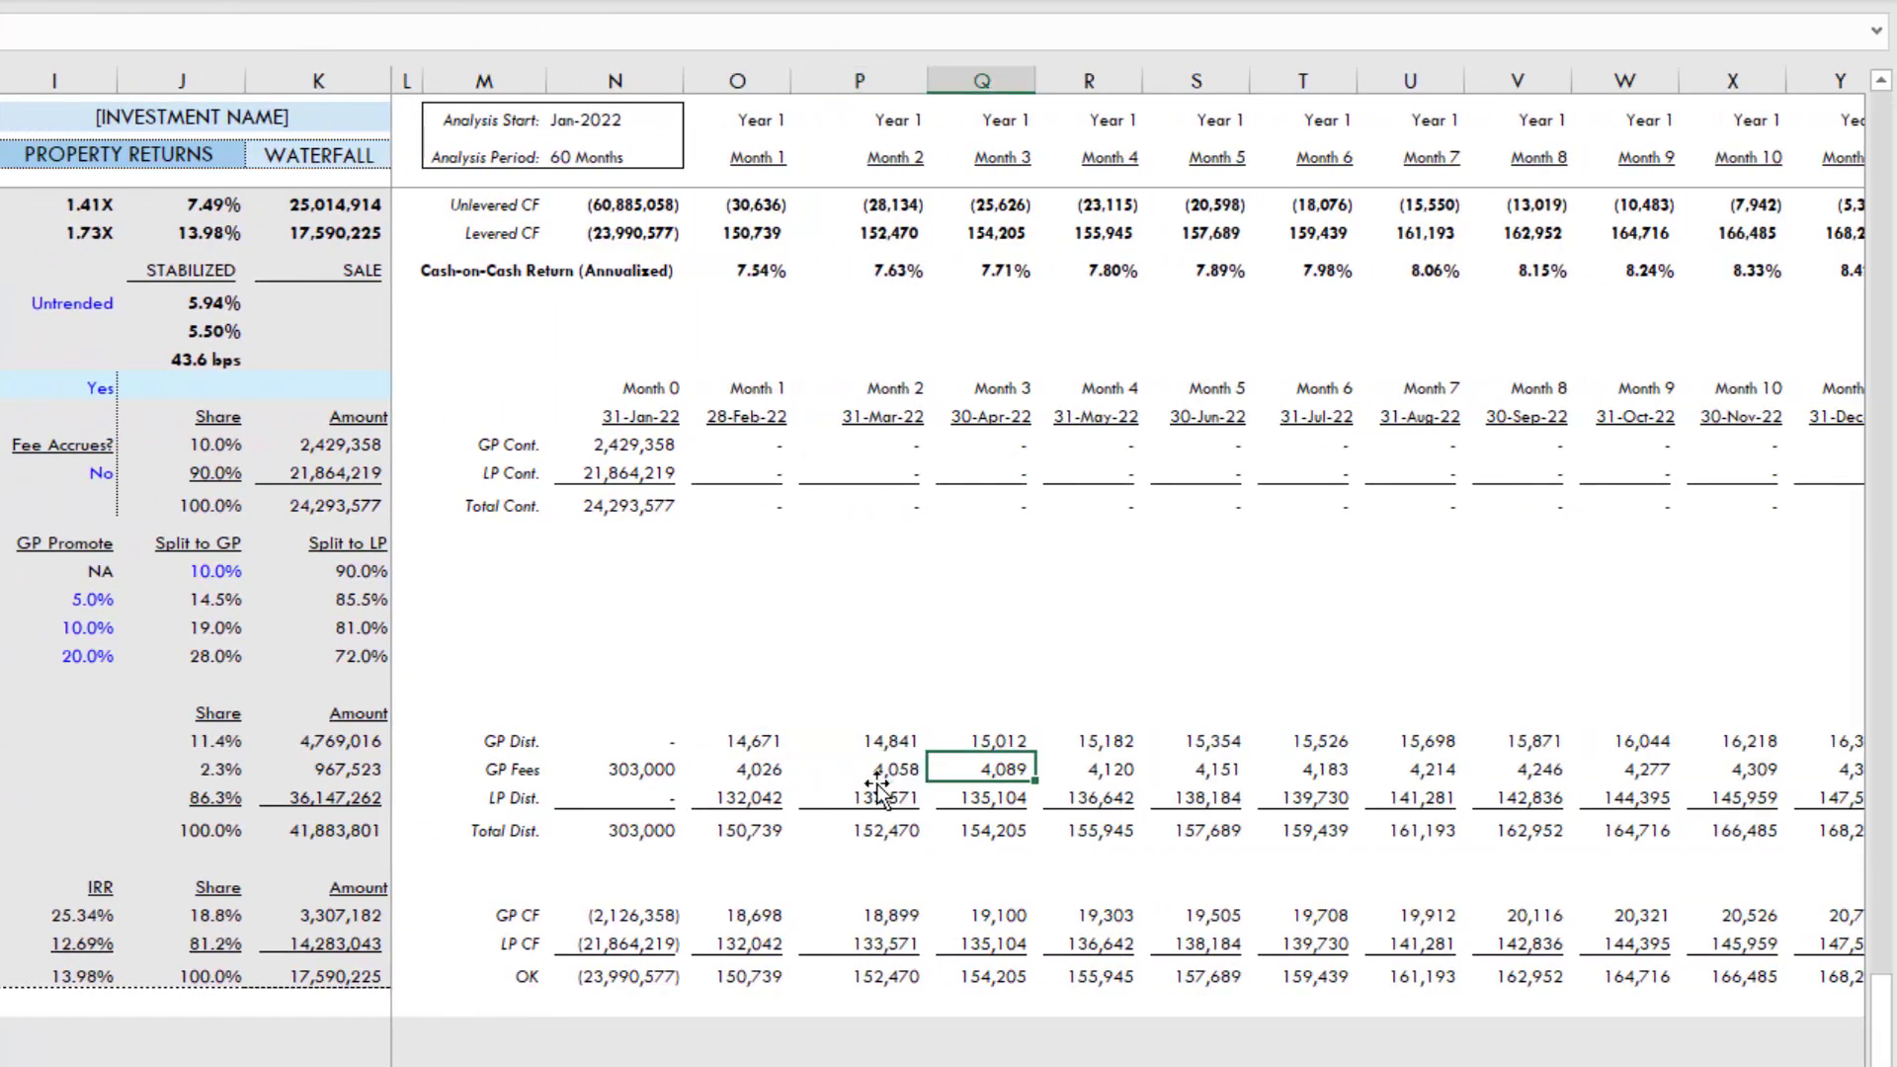
key(Right)
key(Right)
key(Right)
key(Right)
key(Right)
key(Right)
key(Right)
key(Right)
key(Right)
key(Right)
key(Right)
key(Right)
key(Right)
key(Right)
key(Right)
key(Right)
key(Right)
key(Right)
key(Right)
key(Right)
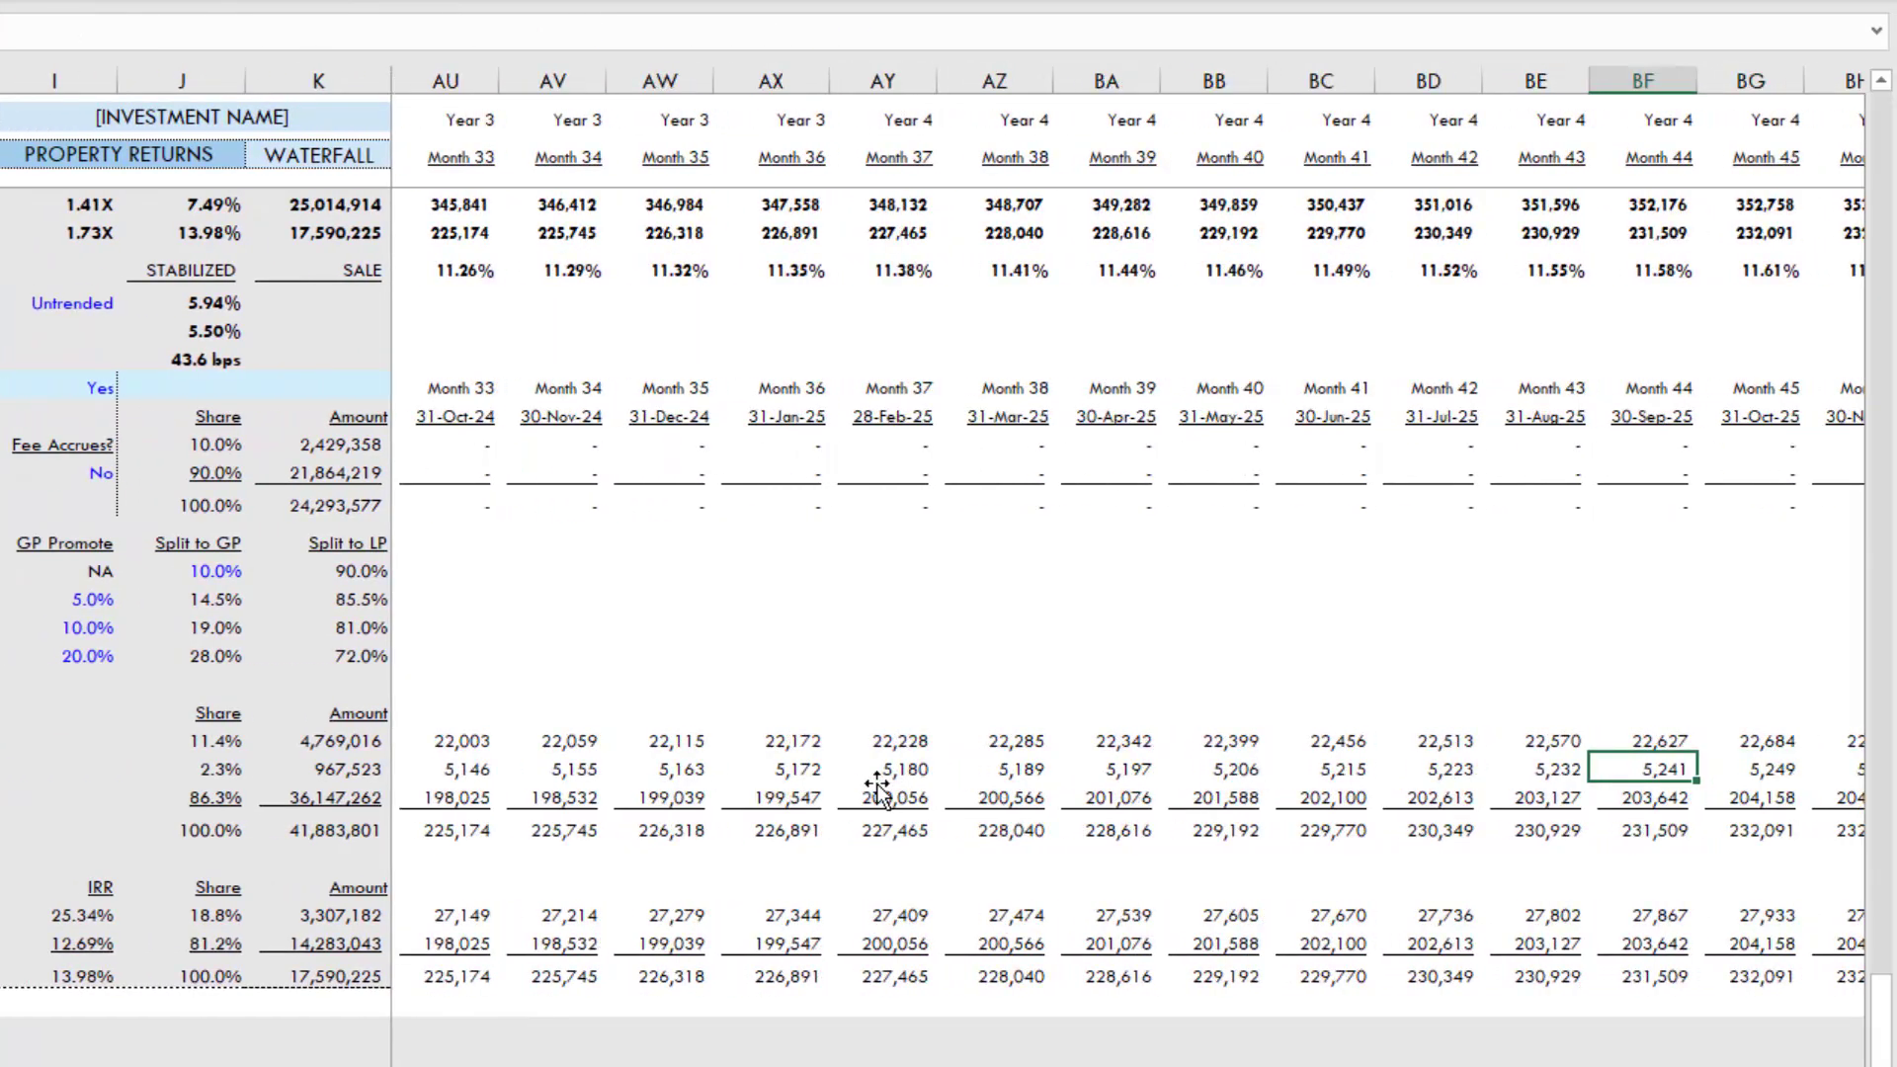
key(Left)
key(Left)
key(Left)
key(Left)
key(Left)
key(Left)
key(Left)
key(Left)
key(Left)
key(Left)
key(Left)
key(Left)
key(Left)
key(Left)
key(Left)
key(Left)
key(Left)
key(Left)
key(Left)
key(Left)
key(Left)
key(Left)
key(Left)
key(Left)
key(Left)
key(Left)
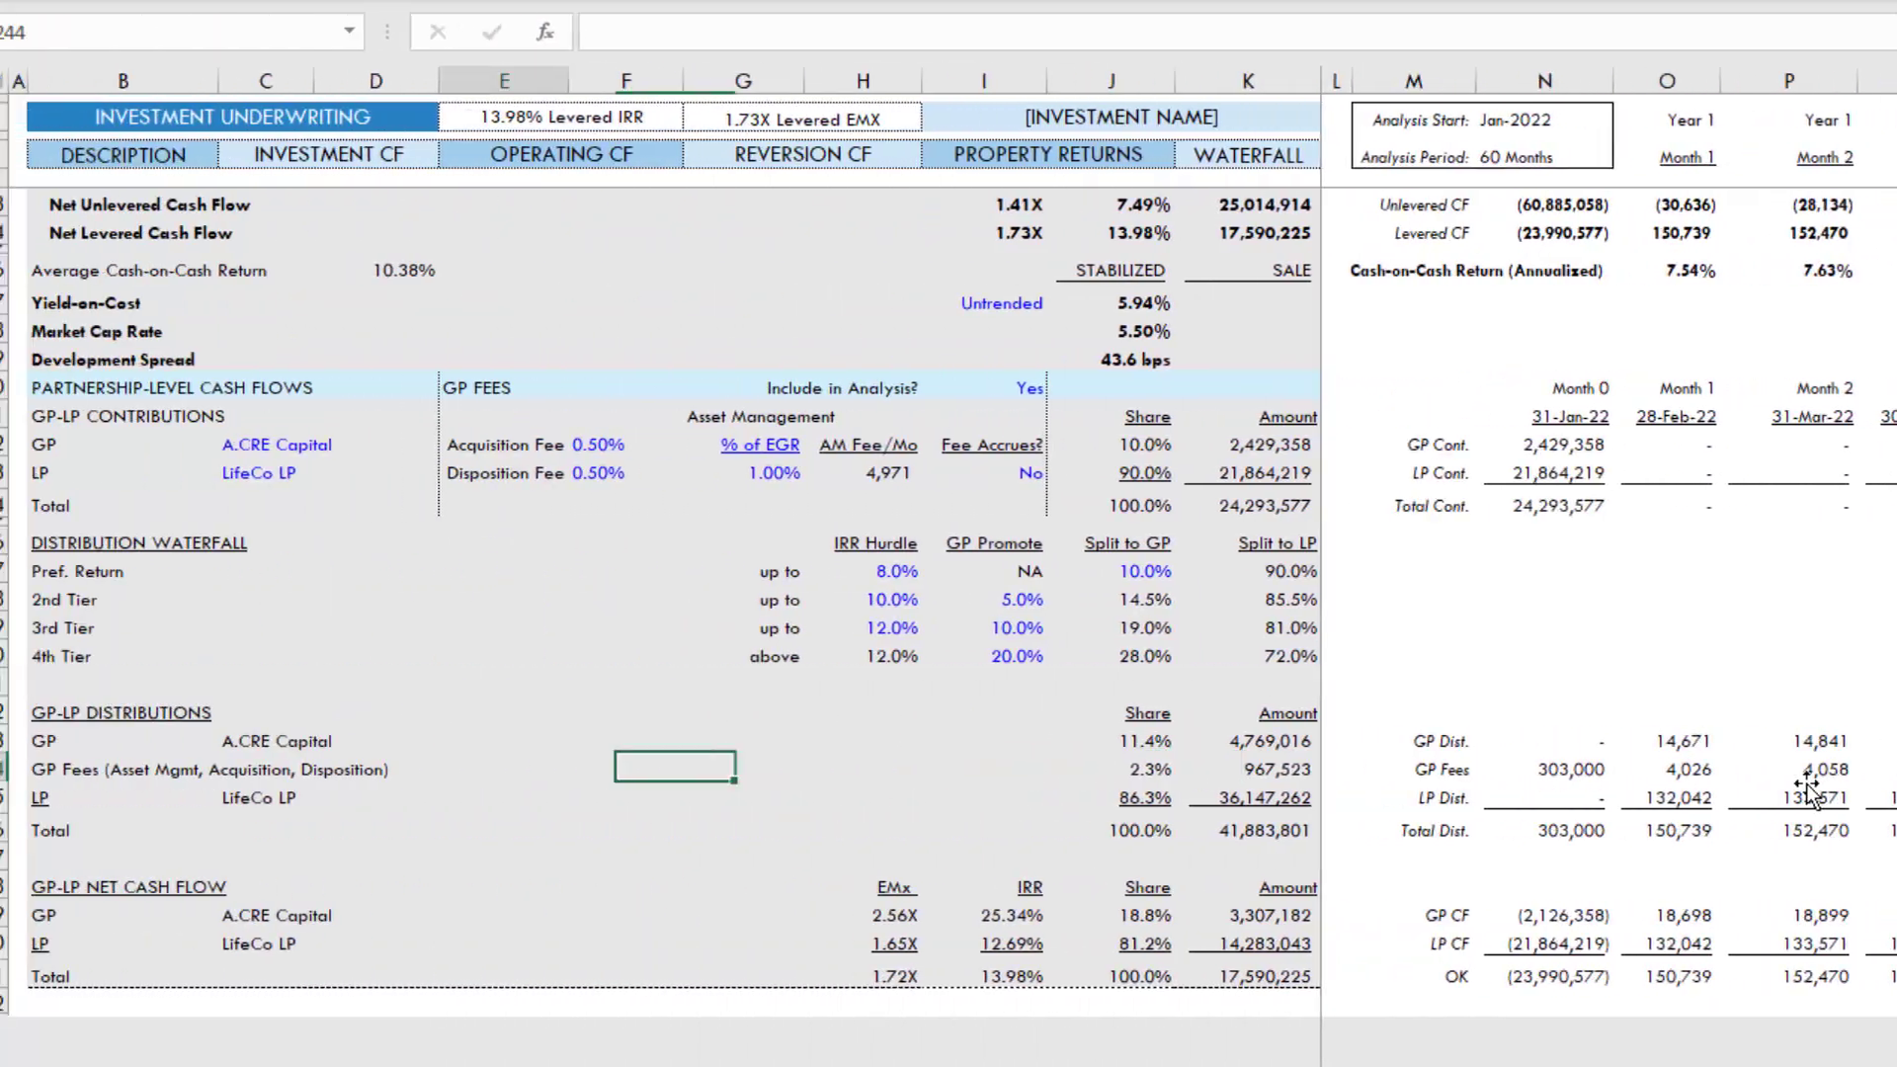
Select the Fee Accrues? setting of the asset management fee.
click(1046, 473)
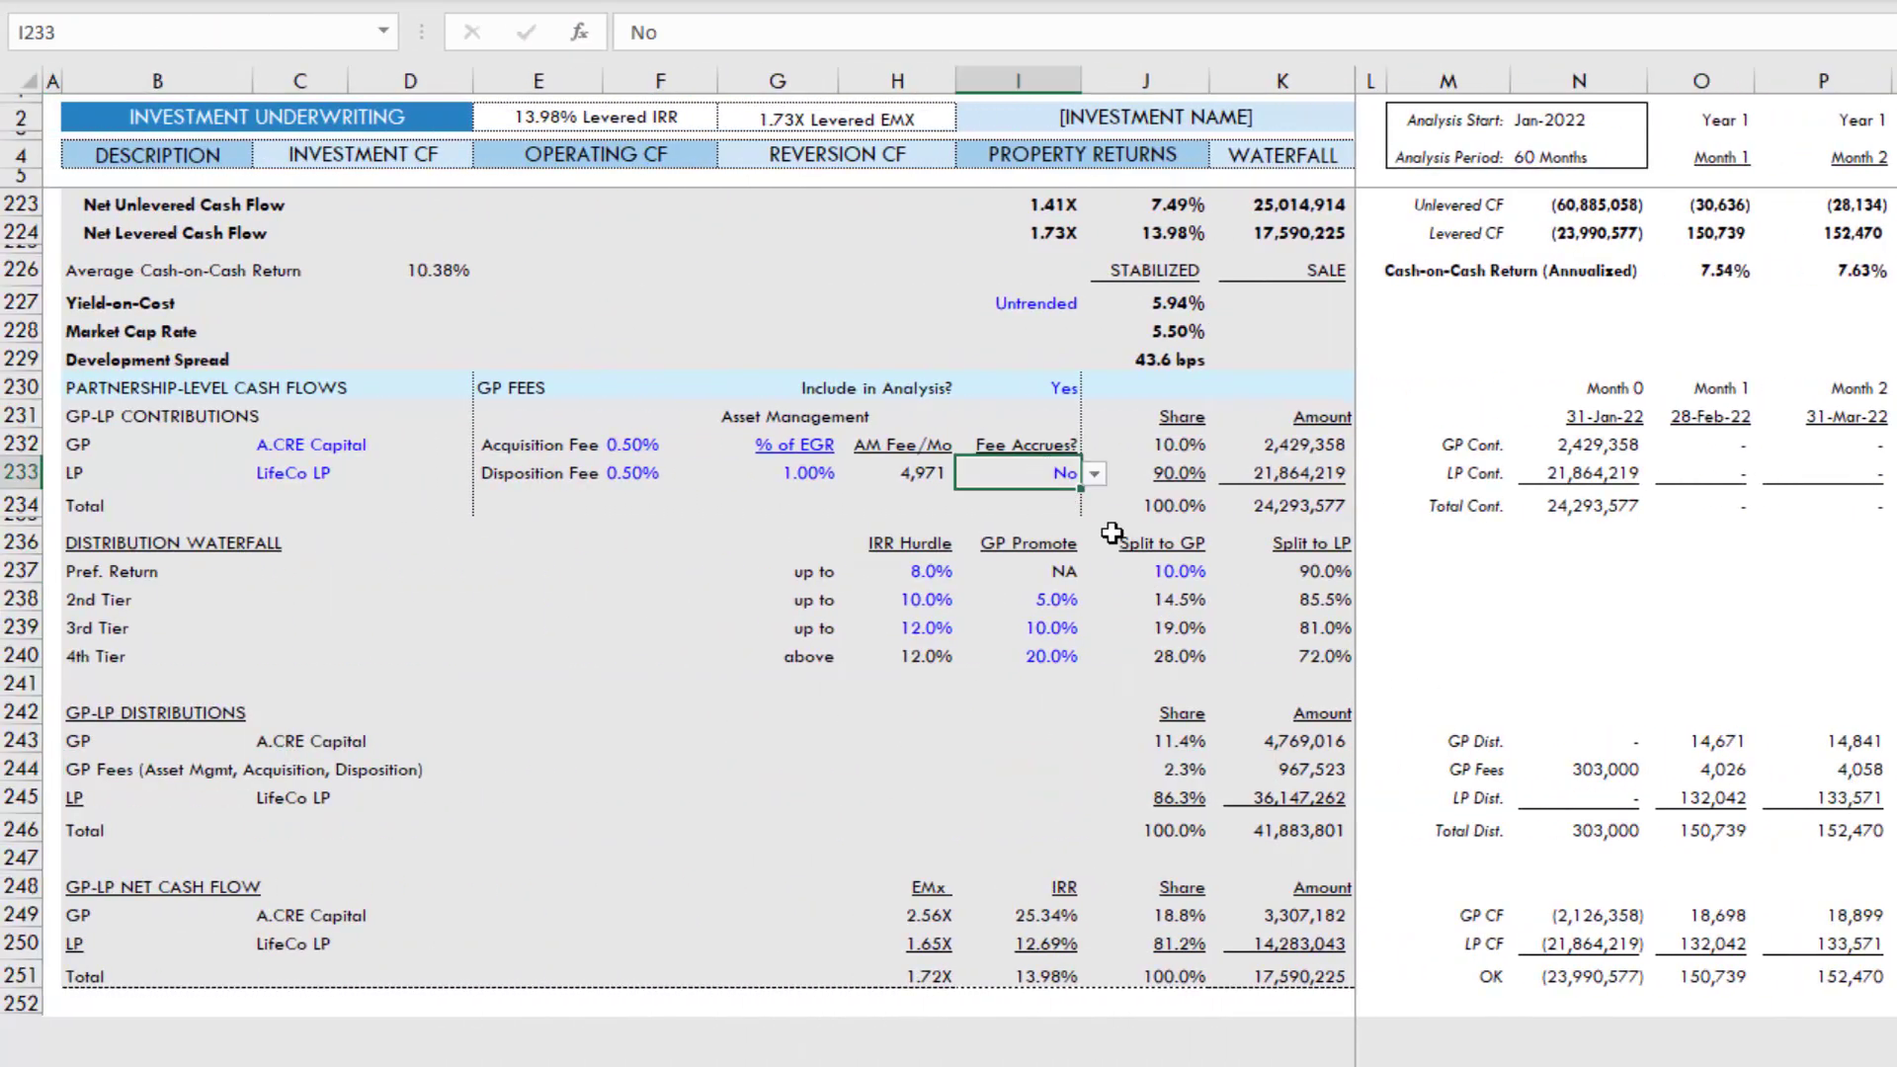